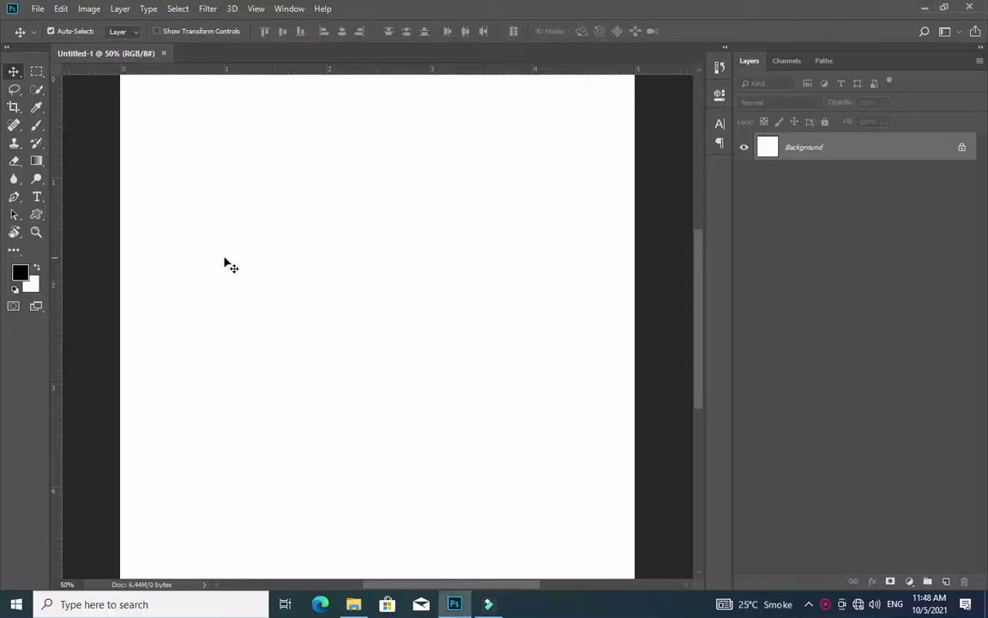
Fit the canvas on screen, unlock the Background layer and fill it with mid grey.
{"action": "key", "text": "z"}
{"action": "right_click", "coordinate": [274, 234]}
{"action": "left_click", "coordinate": [311, 241]}
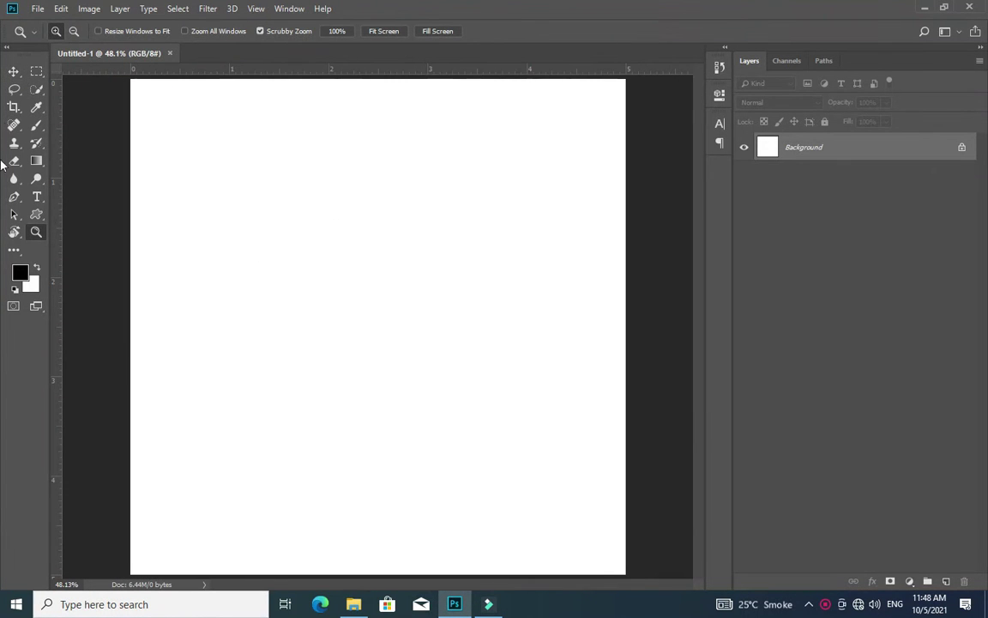
{"action": "left_click", "coordinate": [14, 71]}
{"action": "left_click", "coordinate": [20, 272]}
{"action": "left_click_drag", "start_coordinate": [625, 260], "coordinate": [588, 206]}
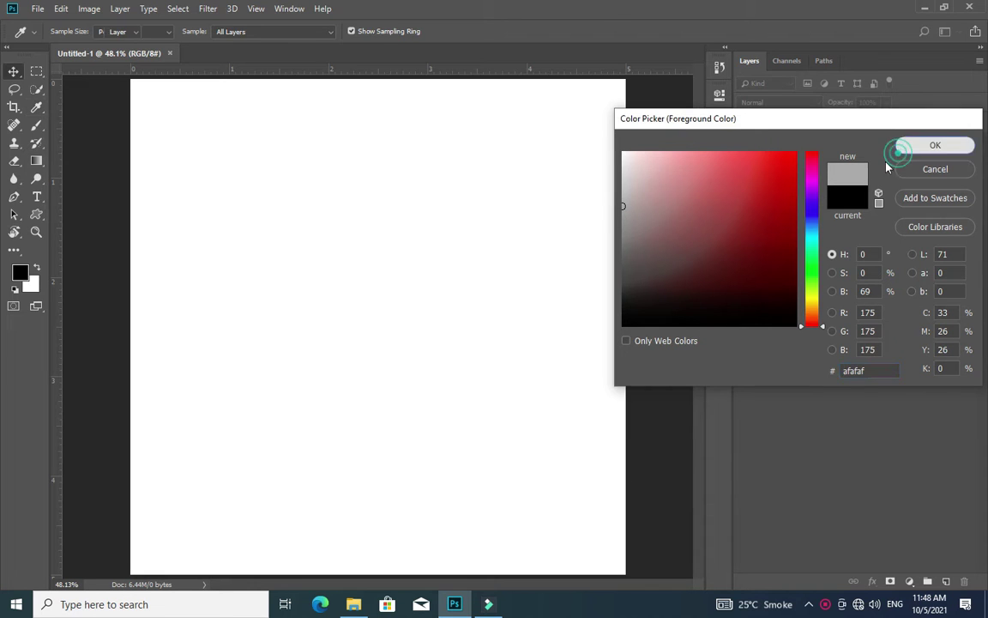
{"action": "left_click", "coordinate": [909, 146]}
{"action": "left_click", "coordinate": [962, 149]}
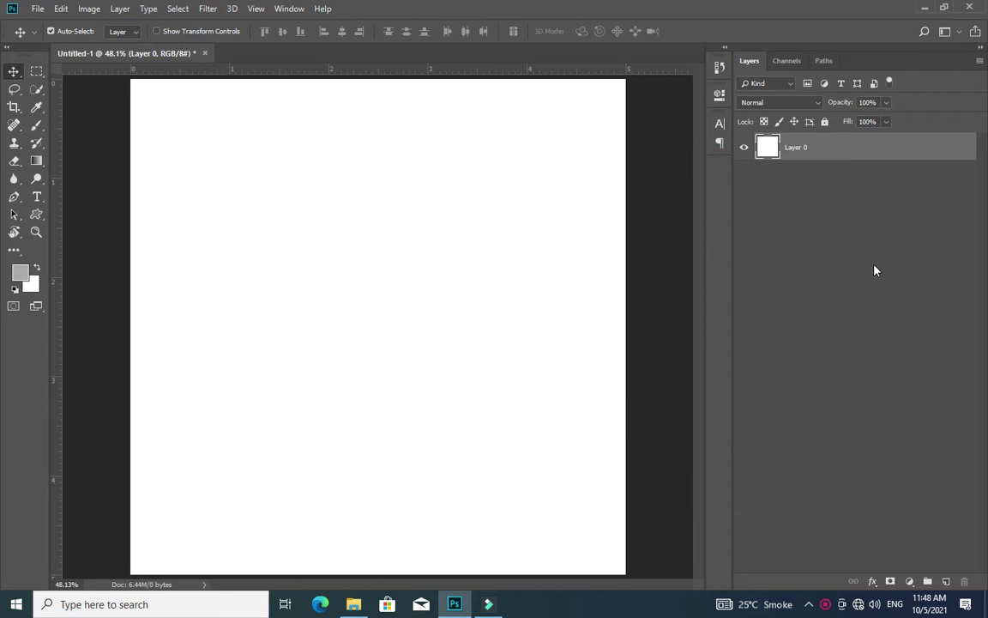
{"action": "key", "text": "alt+BackSpace"}
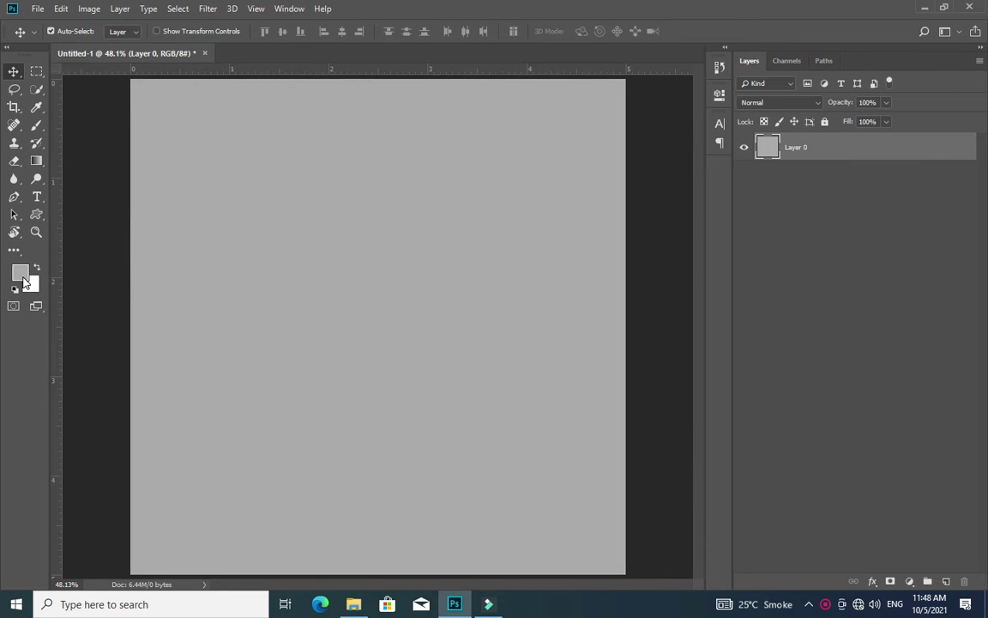
Refill the canvas with a lighter grey (afafaf).
{"action": "left_click", "coordinate": [20, 273]}
{"action": "left_click_drag", "start_coordinate": [624, 204], "coordinate": [623, 185]}
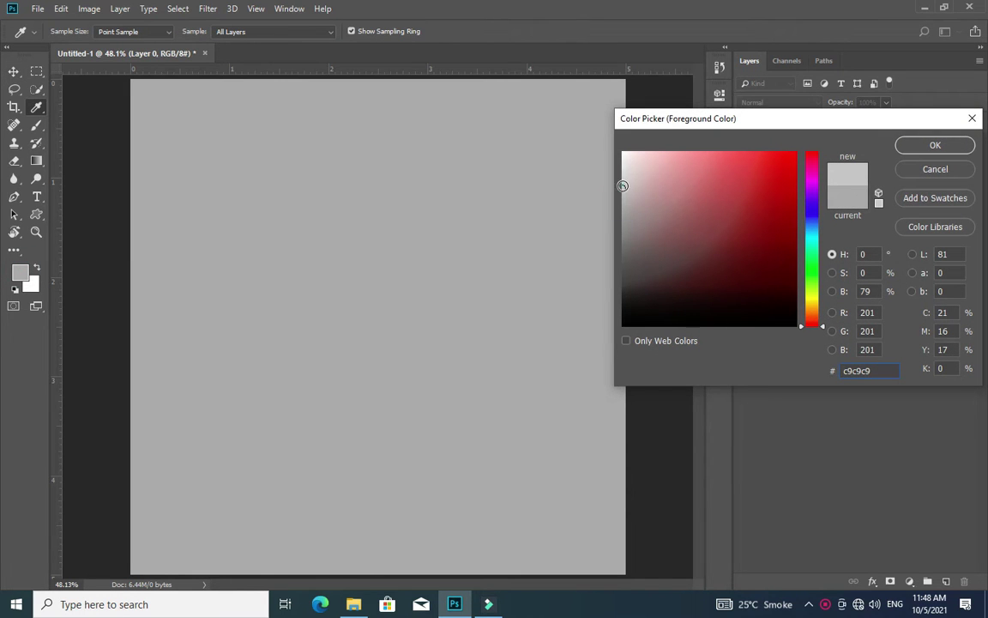
{"action": "left_click", "coordinate": [909, 146]}
{"action": "key", "text": "v"}
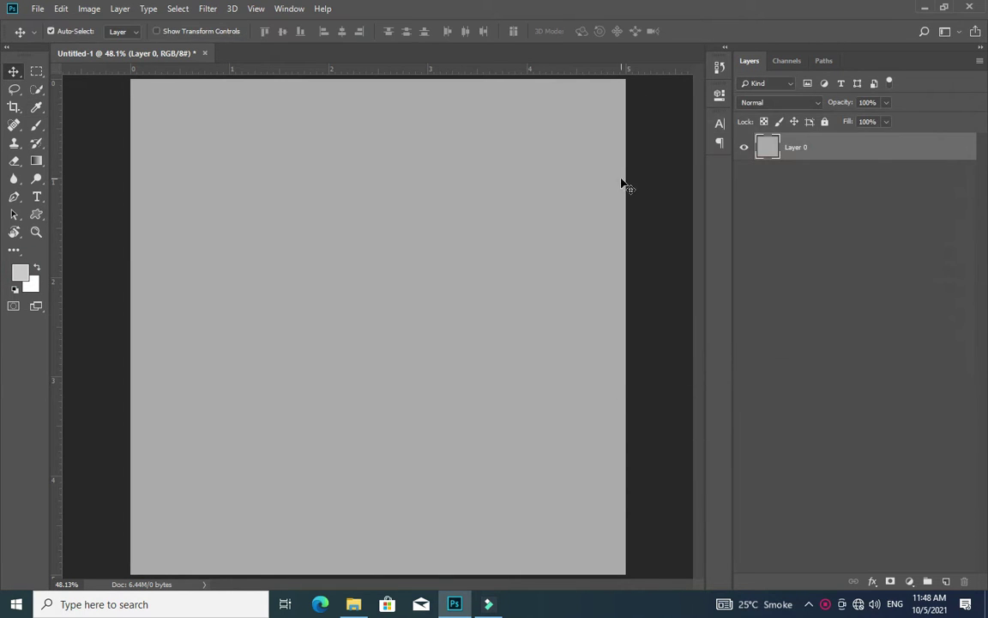
{"action": "key", "text": "alt+BackSpace"}
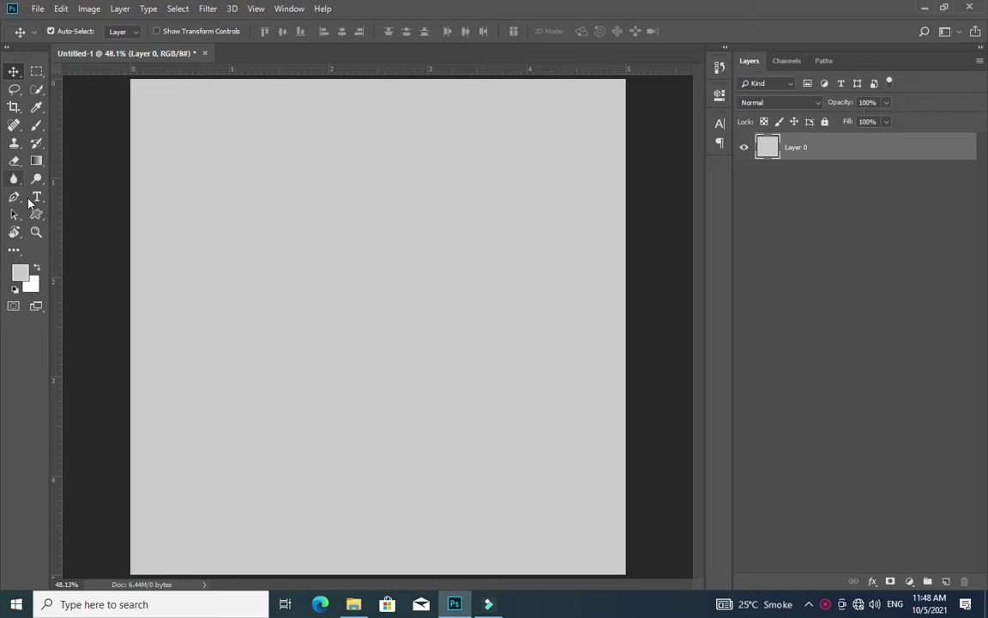
Draw a square with the Rectangle Tool and give it a white fill.
{"action": "left_click", "coordinate": [37, 215]}
{"action": "left_click", "coordinate": [76, 212]}
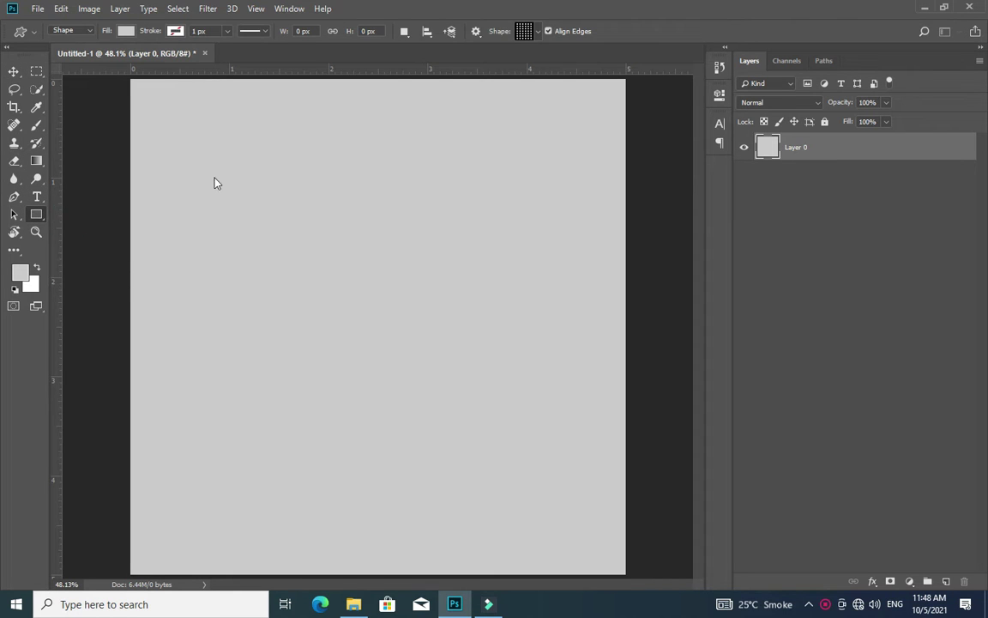
{"action": "mouse_move", "coordinate": [225, 178]}
{"action": "left_mouse_down"}
{"action": "mouse_move", "coordinate": [440, 409]}
{"action": "mouse_move", "coordinate": [502, 453]}
{"action": "left_mouse_up"}
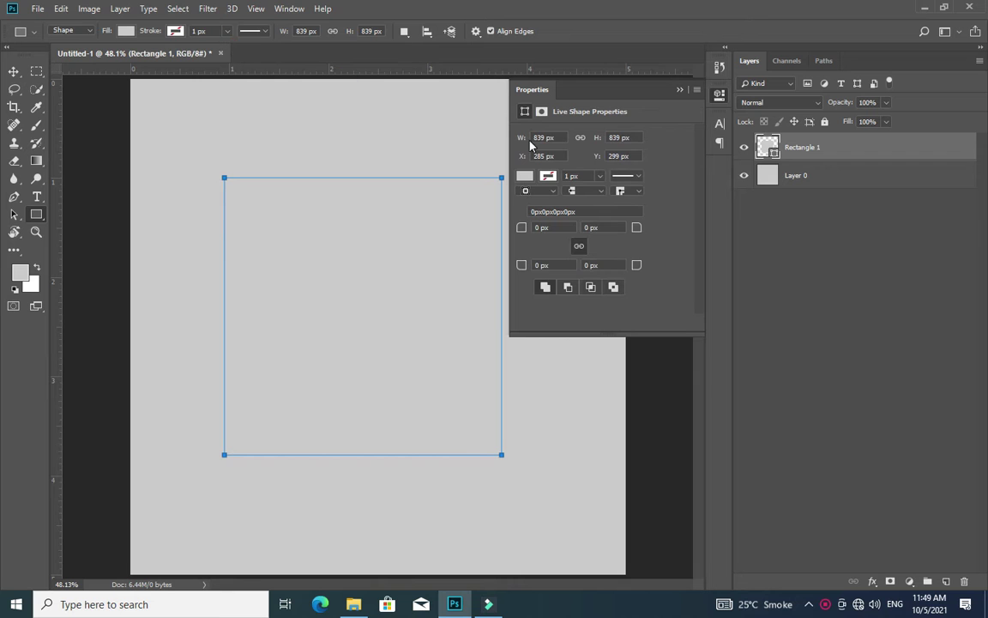
{"action": "double_click", "coordinate": [768, 148]}
{"action": "left_click_drag", "start_coordinate": [641, 195], "coordinate": [603, 121]}
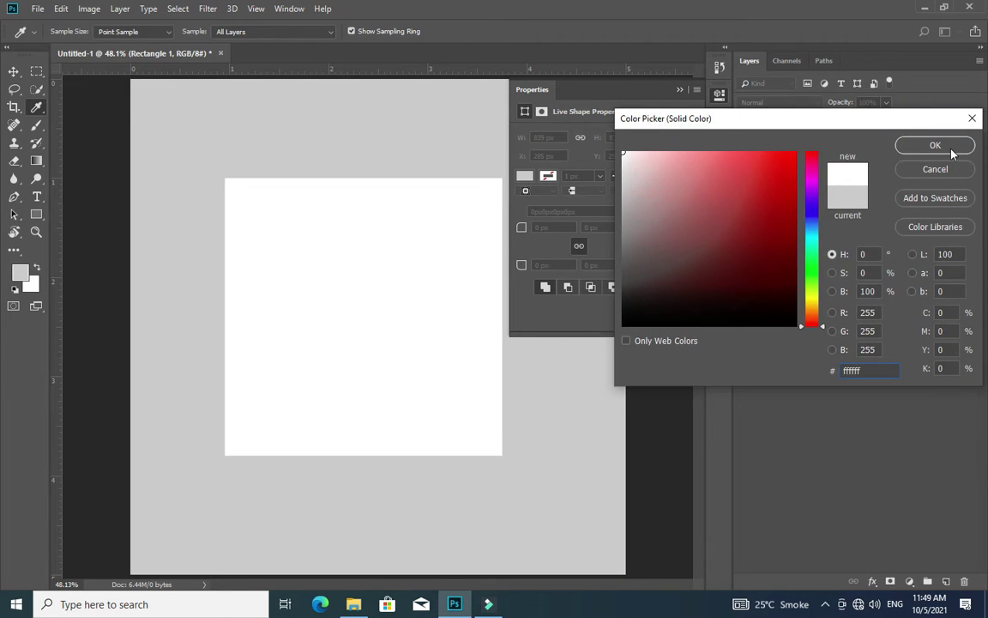
{"action": "left_click", "coordinate": [922, 146]}
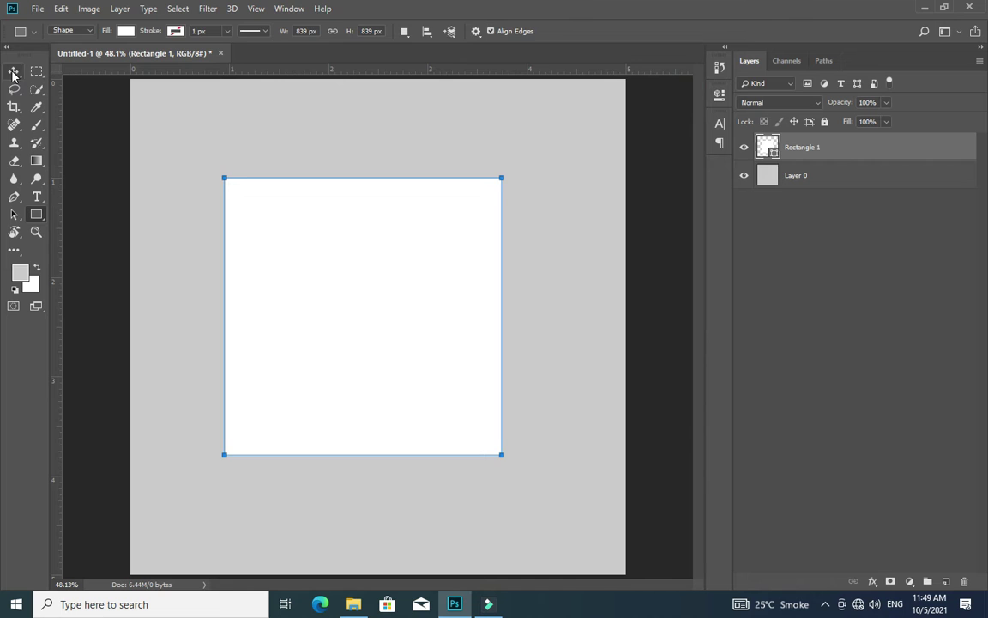
Centre the white rectangle vertically and horizontally on the canvas.
{"action": "left_click", "coordinate": [13, 72]}
{"action": "key", "text": "ctrl+t"}
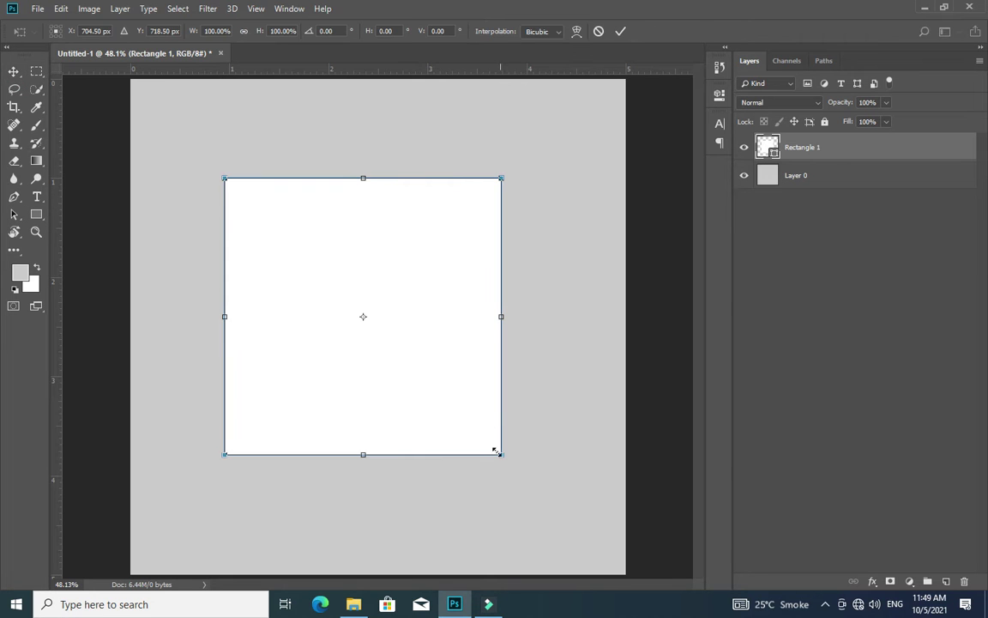
{"action": "key", "text": "Return"}
{"action": "left_click", "coordinate": [553, 390], "text": "shift"}
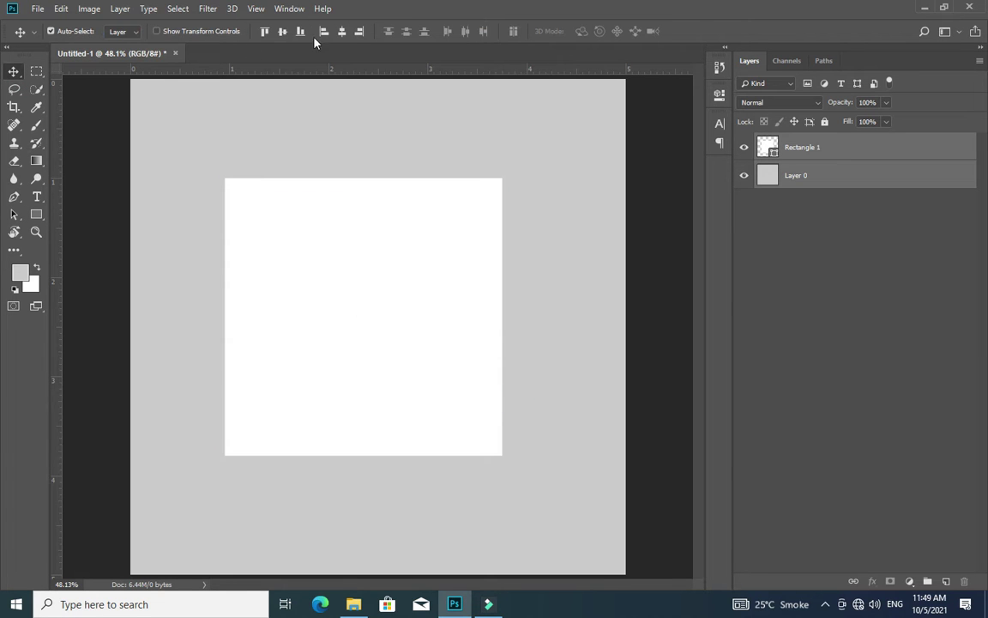
{"action": "left_click", "coordinate": [282, 31]}
{"action": "left_click", "coordinate": [342, 31]}
{"action": "left_click", "coordinate": [446, 273]}
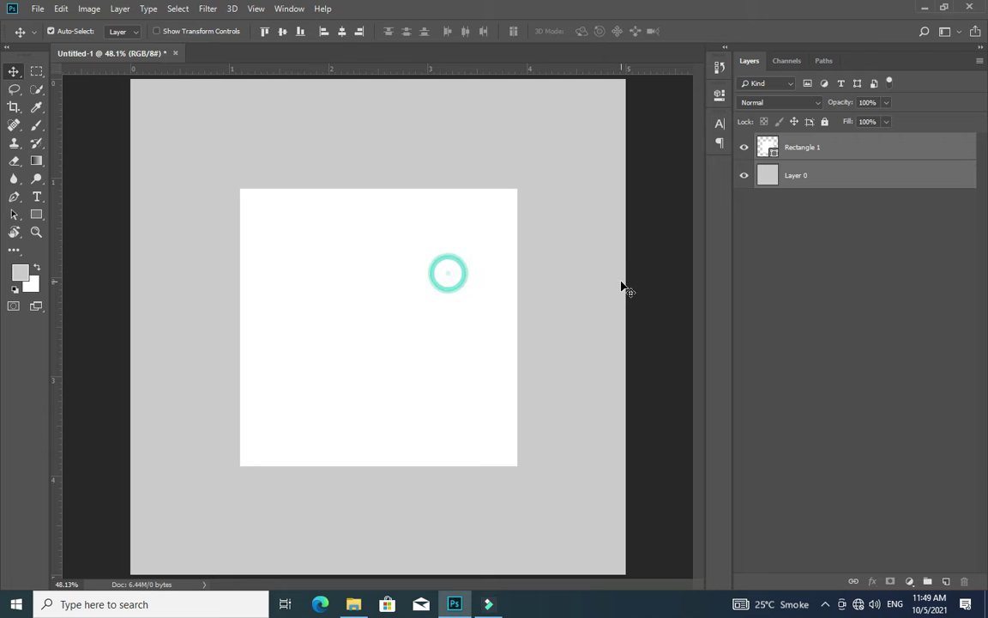
Scale the rectangle up to about 169%, leaving a thin grey border.
{"action": "key", "text": "ctrl+t"}
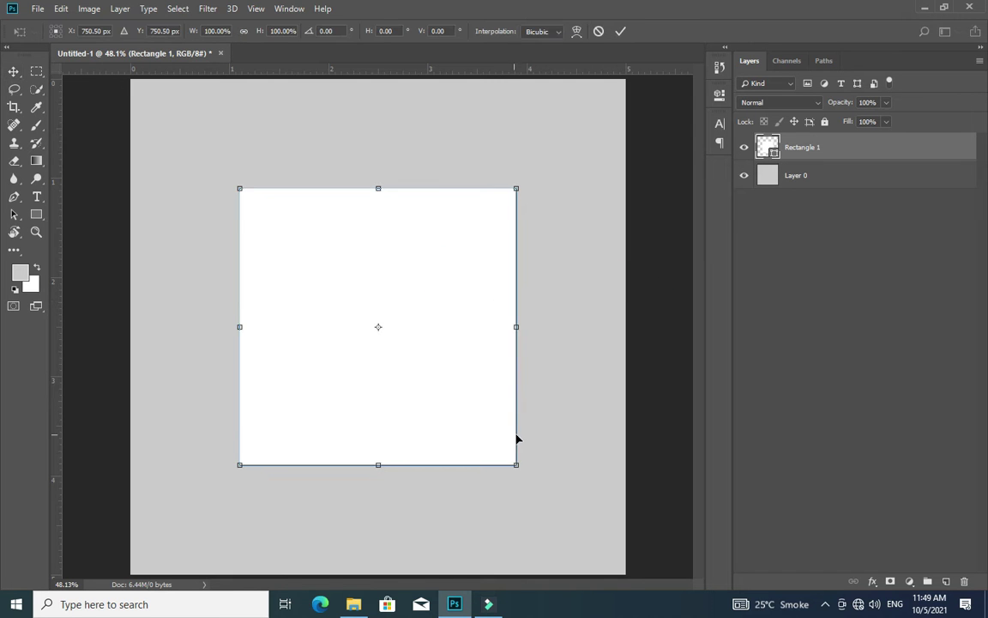
{"action": "left_click_drag", "start_coordinate": [518, 467], "coordinate": [605, 577]}
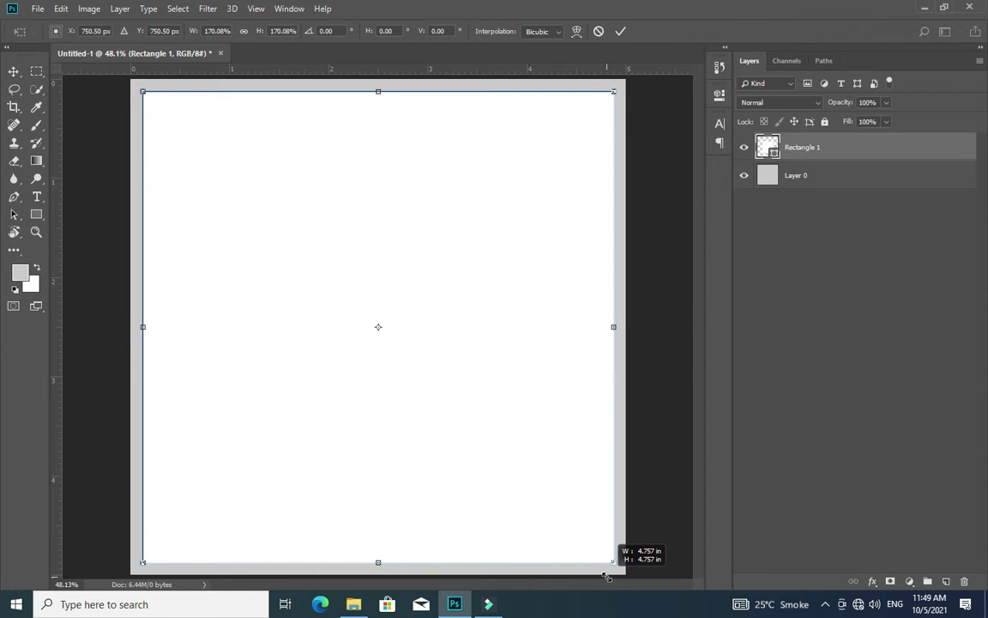
{"action": "left_click_drag", "start_coordinate": [605, 576], "coordinate": [607, 574]}
{"action": "key", "text": "Return"}
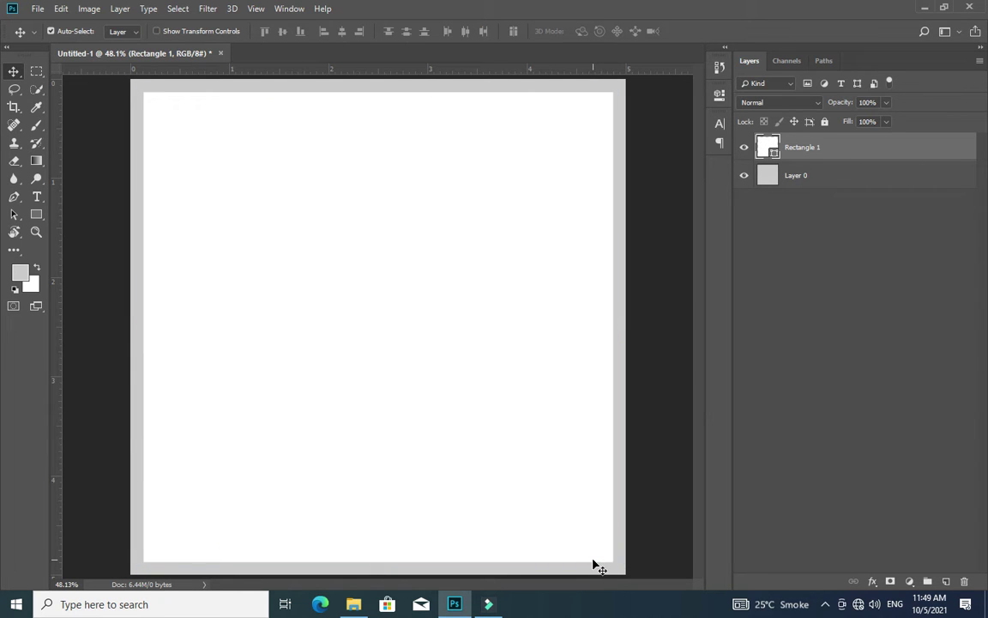
{"action": "left_click", "coordinate": [353, 604]}
Place the teal Nike shoe PNG on the card, scaled to about 25.5%, toward the lower left.
{"action": "left_click", "coordinate": [414, 167]}
{"action": "left_click_drag", "start_coordinate": [392, 148], "coordinate": [435, 366]}
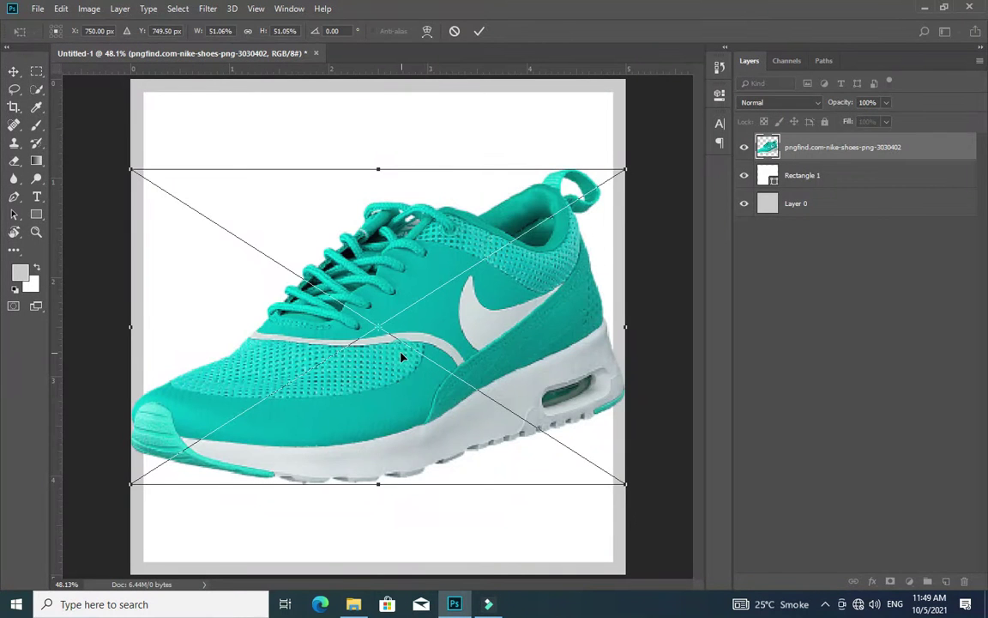
{"action": "key", "text": "Return"}
{"action": "key", "text": "ctrl+t"}
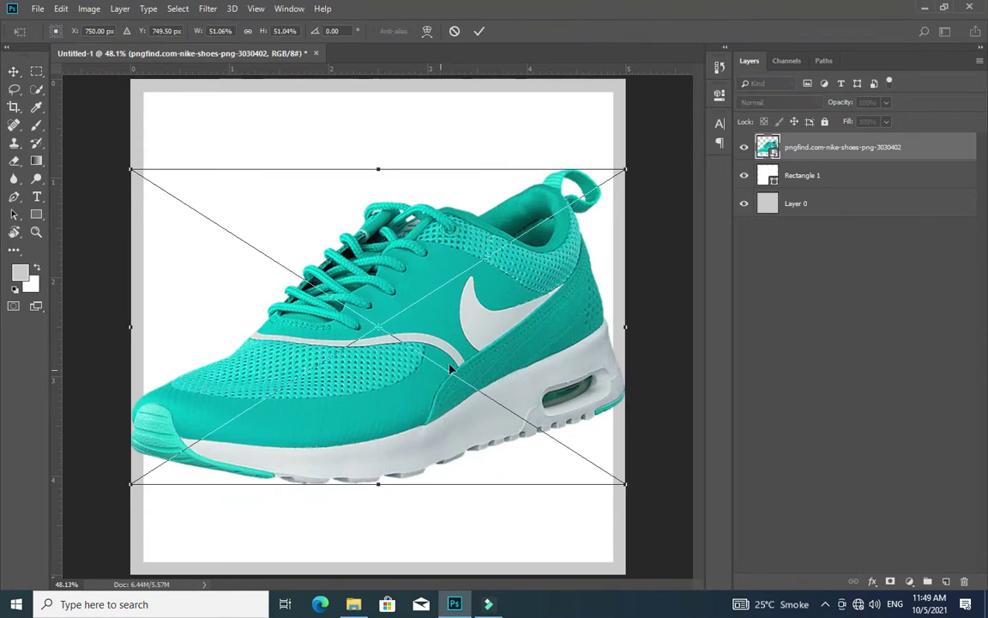
{"action": "left_click_drag", "start_coordinate": [626, 169], "coordinate": [489, 231]}
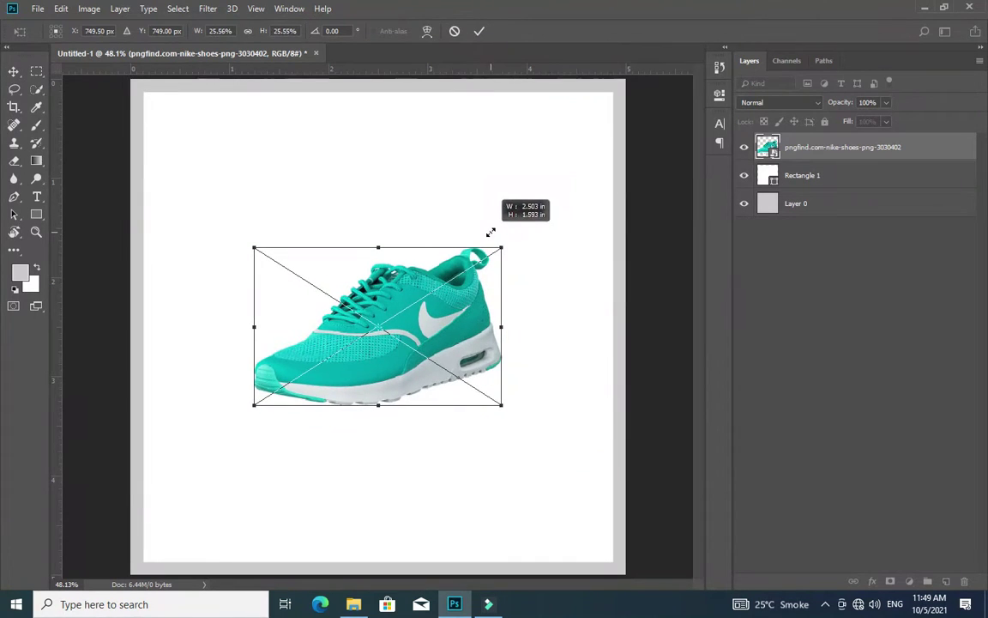
{"action": "key", "text": "Return"}
{"action": "left_click_drag", "start_coordinate": [419, 354], "coordinate": [364, 449]}
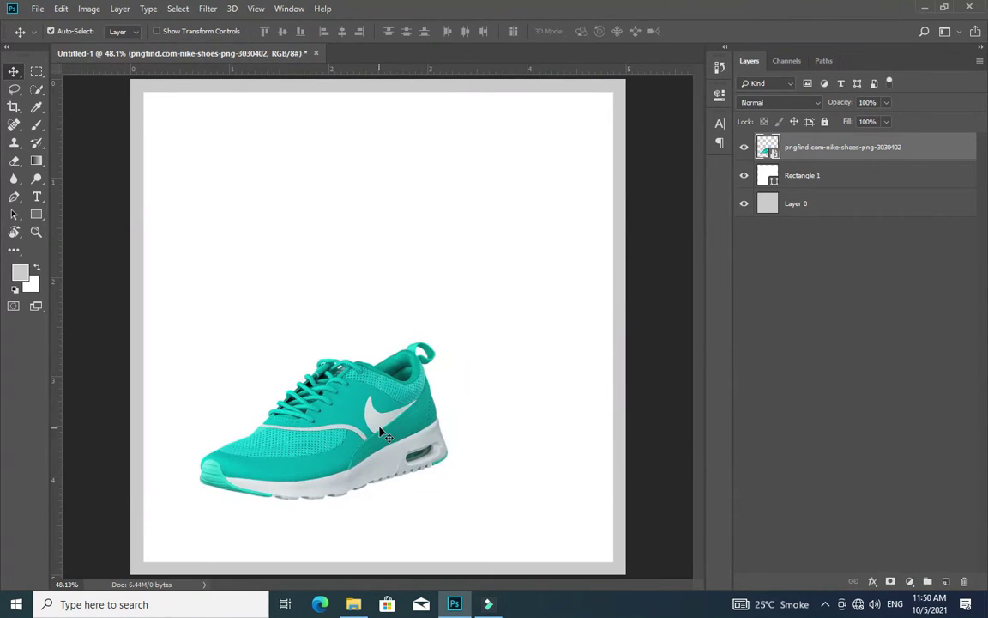
Eyedrop the shoe's teal, lighten it to a pale tint, and fill Layer 0 with it.
{"action": "left_click", "coordinate": [20, 274]}
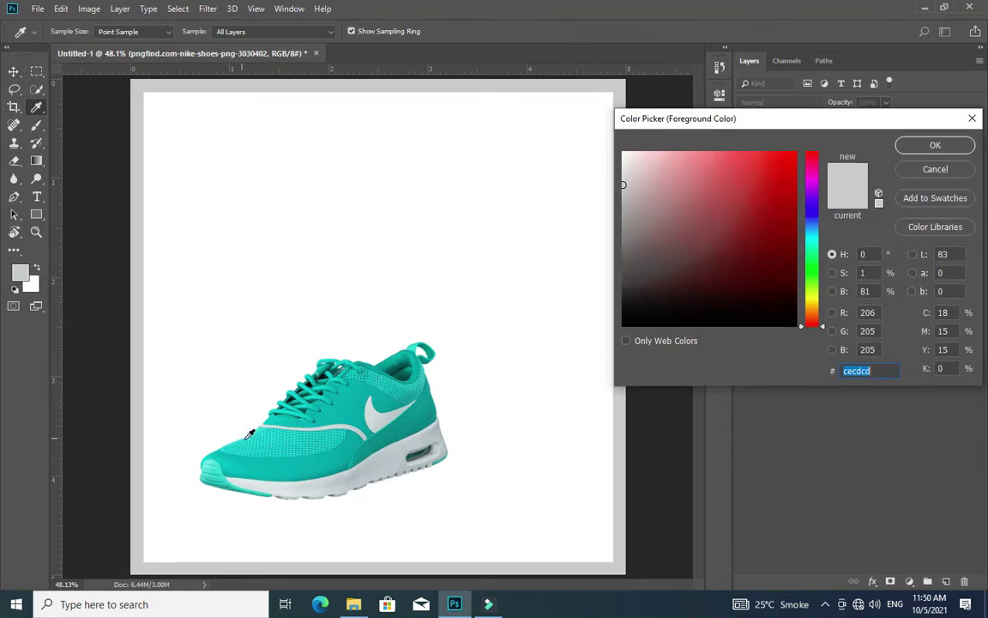
{"action": "left_click", "coordinate": [233, 453]}
{"action": "left_click_drag", "start_coordinate": [686, 166], "coordinate": [664, 150]}
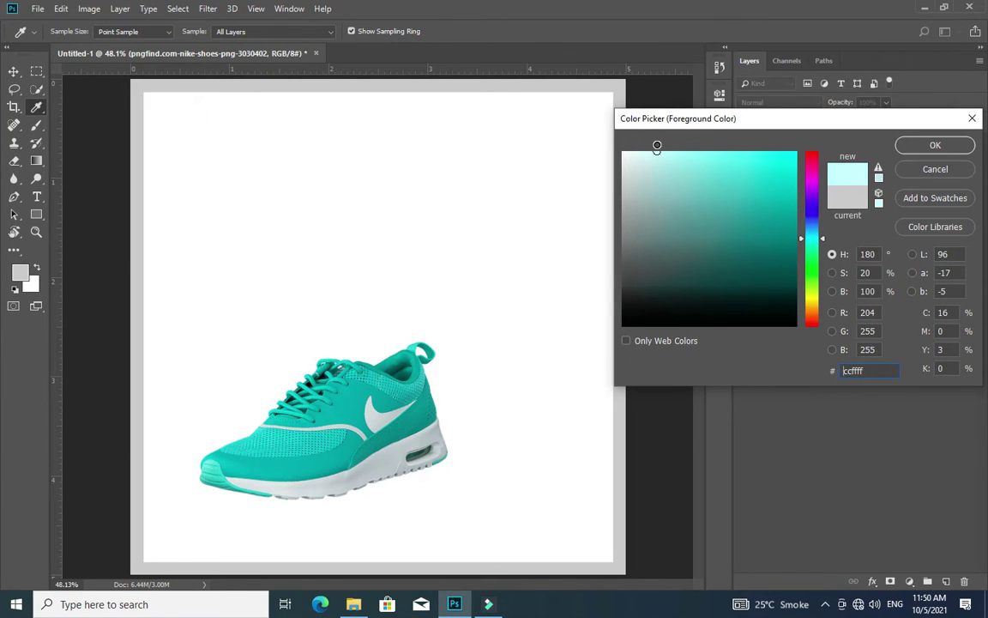
{"action": "left_click", "coordinate": [930, 144]}
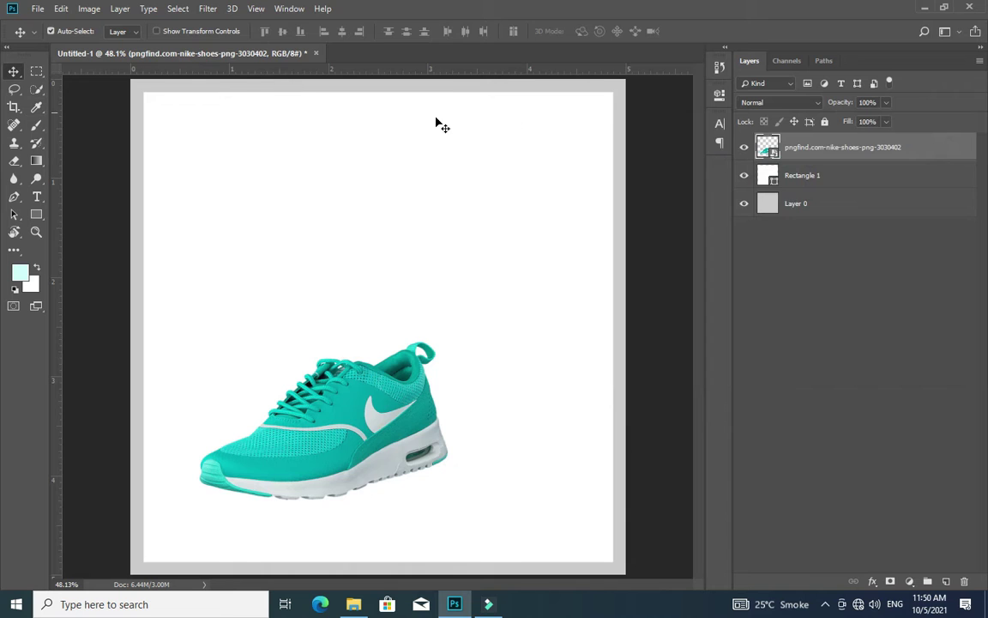
{"action": "left_click", "coordinate": [396, 80]}
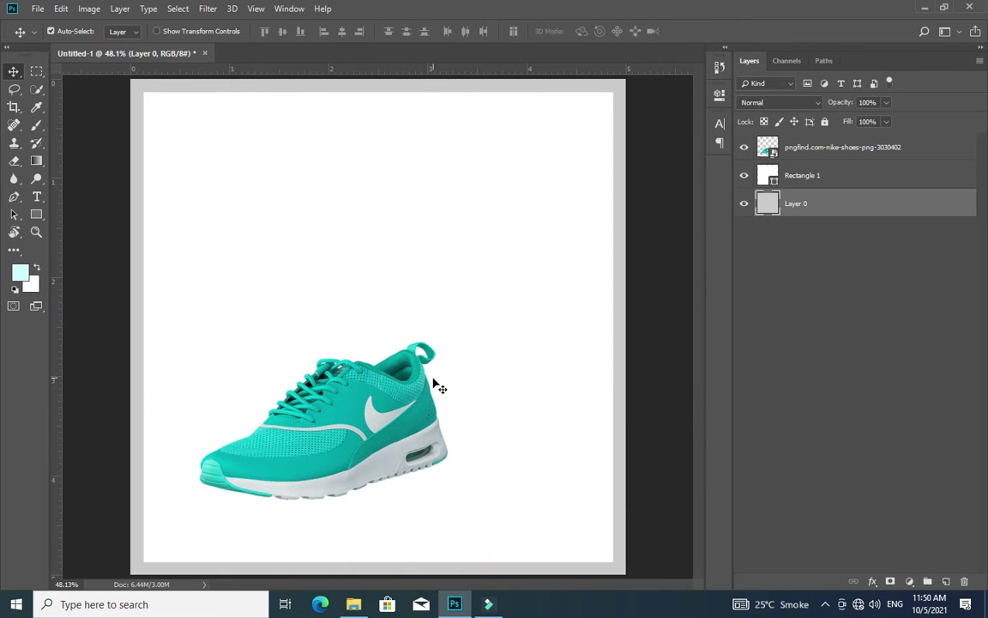
{"action": "key", "text": "alt+BackSpace"}
Adjust the border fill to a slightly darker pale teal (about c8e8e8).
{"action": "left_click", "coordinate": [18, 271]}
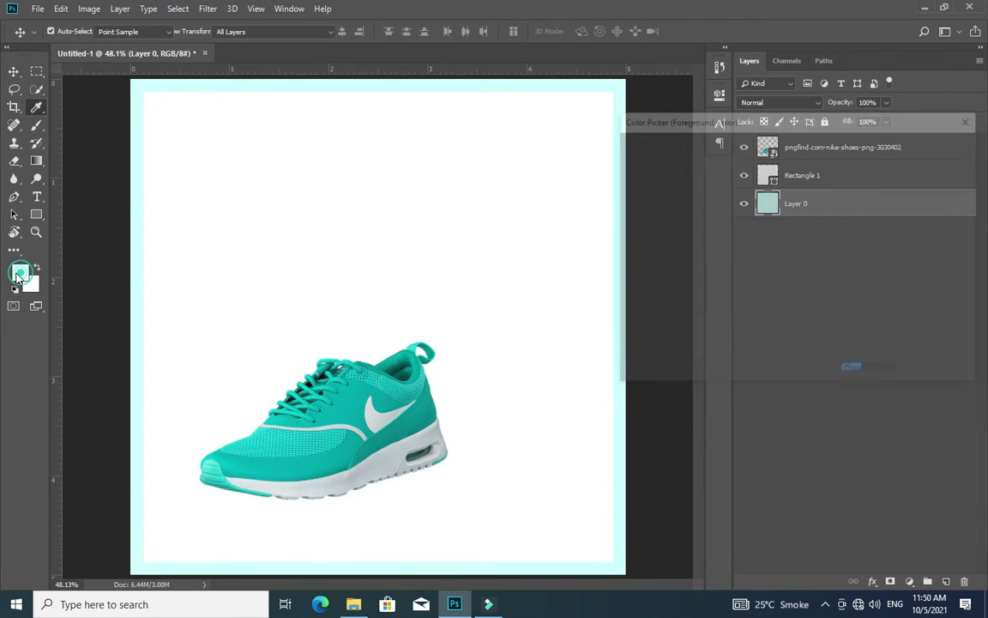
{"action": "left_click", "coordinate": [642, 169]}
{"action": "left_click_drag", "start_coordinate": [643, 169], "coordinate": [652, 164]}
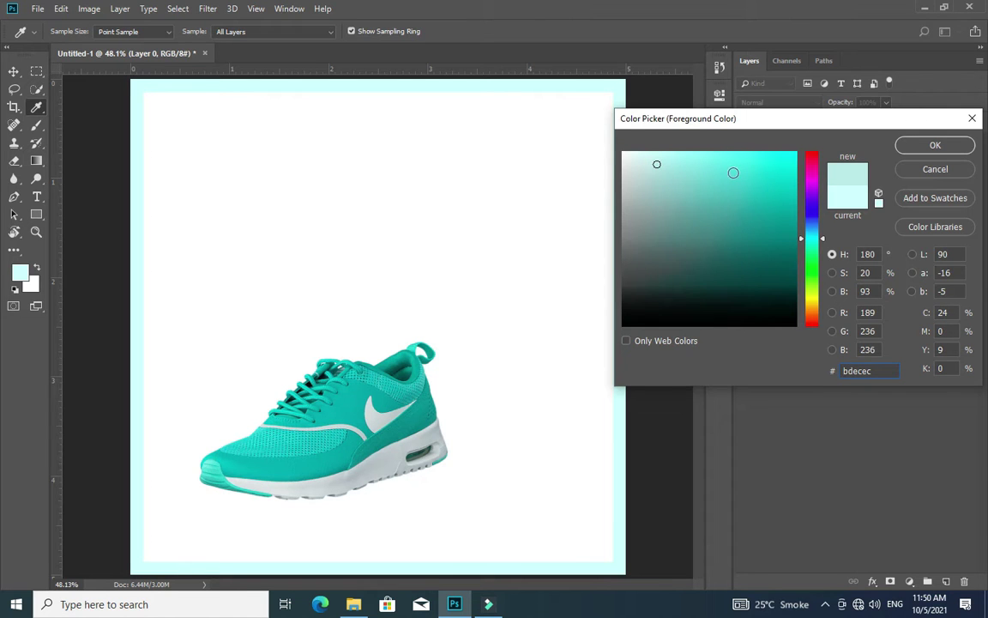
{"action": "left_click", "coordinate": [936, 151]}
{"action": "key", "text": "alt+BackSpace"}
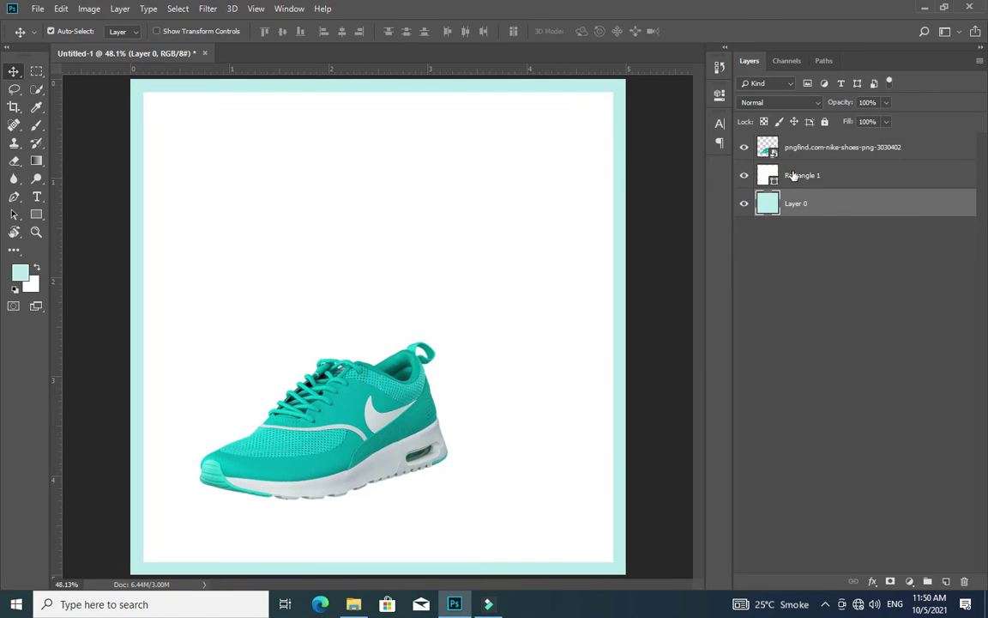
{"action": "left_click", "coordinate": [20, 276]}
{"action": "mouse_move", "coordinate": [675, 174]}
{"action": "left_mouse_down"}
{"action": "mouse_move", "coordinate": [659, 197]}
{"action": "mouse_move", "coordinate": [646, 168]}
{"action": "left_mouse_up"}
Draw a pale teal rounded square above Rectangle 1, tucked into the card's top-left corner.
{"action": "left_click", "coordinate": [36, 216]}
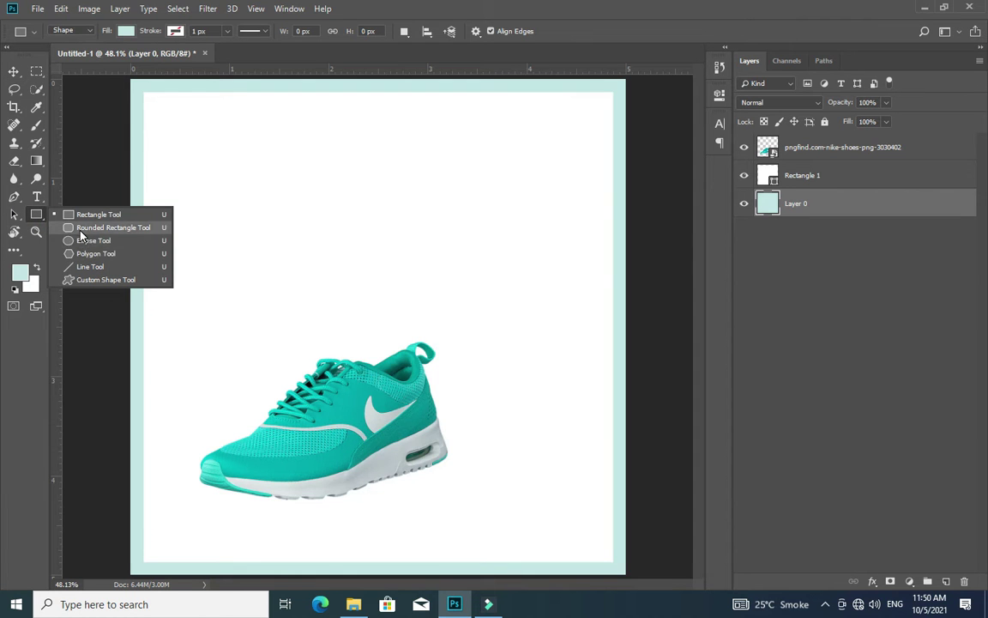
{"action": "left_click", "coordinate": [77, 227]}
{"action": "left_click_drag", "start_coordinate": [195, 122], "coordinate": [355, 235]}
{"action": "left_click", "coordinate": [679, 90]}
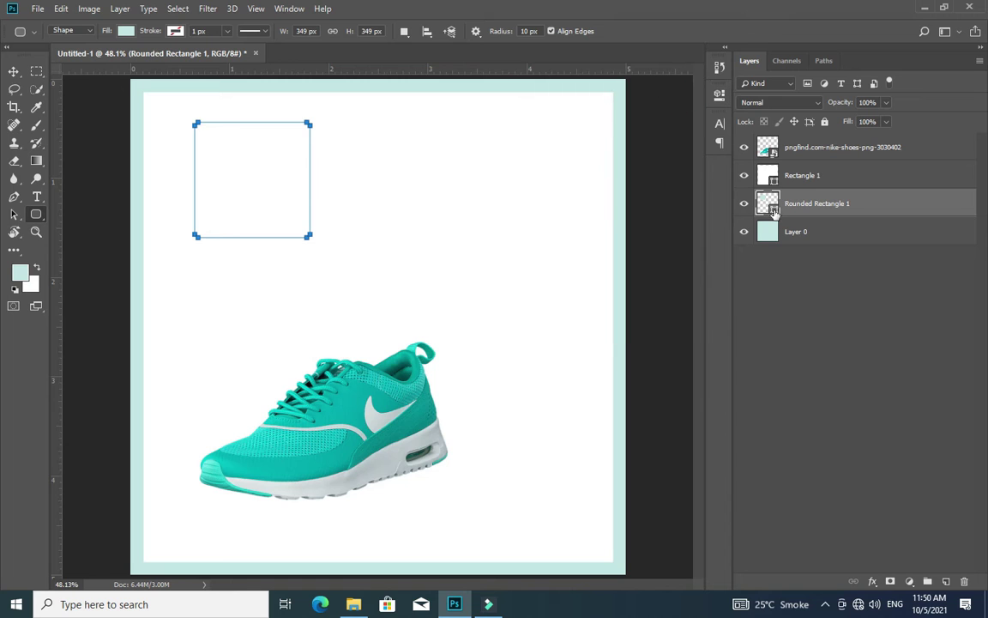
{"action": "left_click_drag", "start_coordinate": [797, 203], "coordinate": [798, 176]}
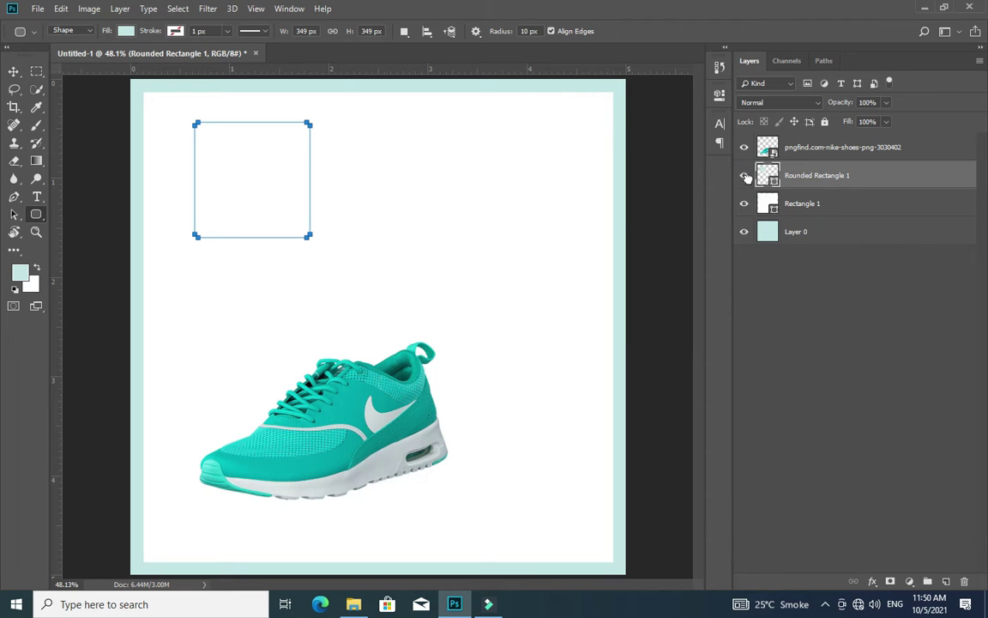
{"action": "left_click", "coordinate": [14, 71]}
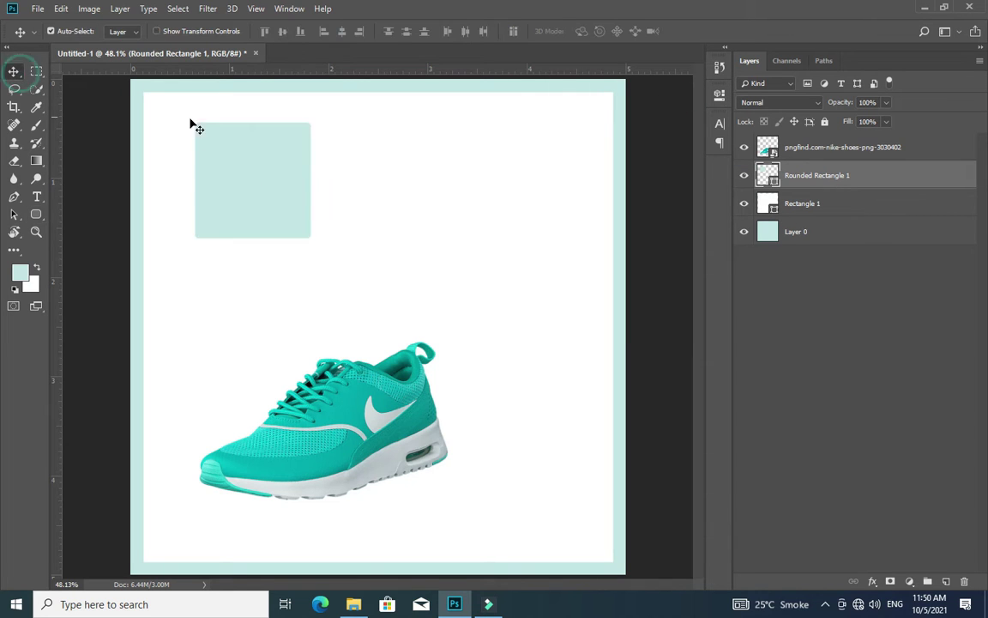
{"action": "left_click_drag", "start_coordinate": [194, 127], "coordinate": [219, 163]}
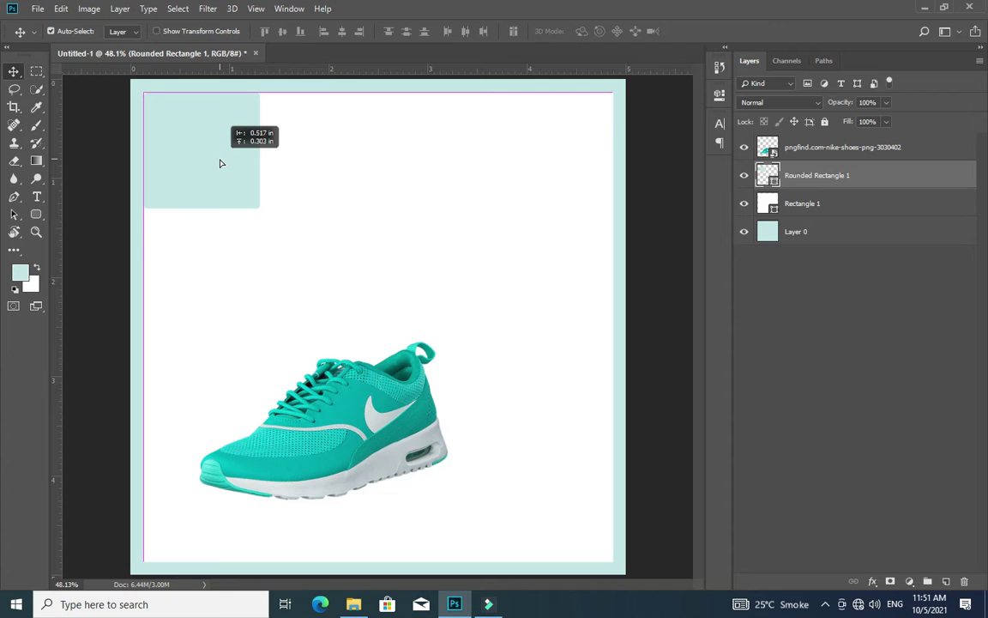
{"action": "left_click", "coordinate": [392, 181]}
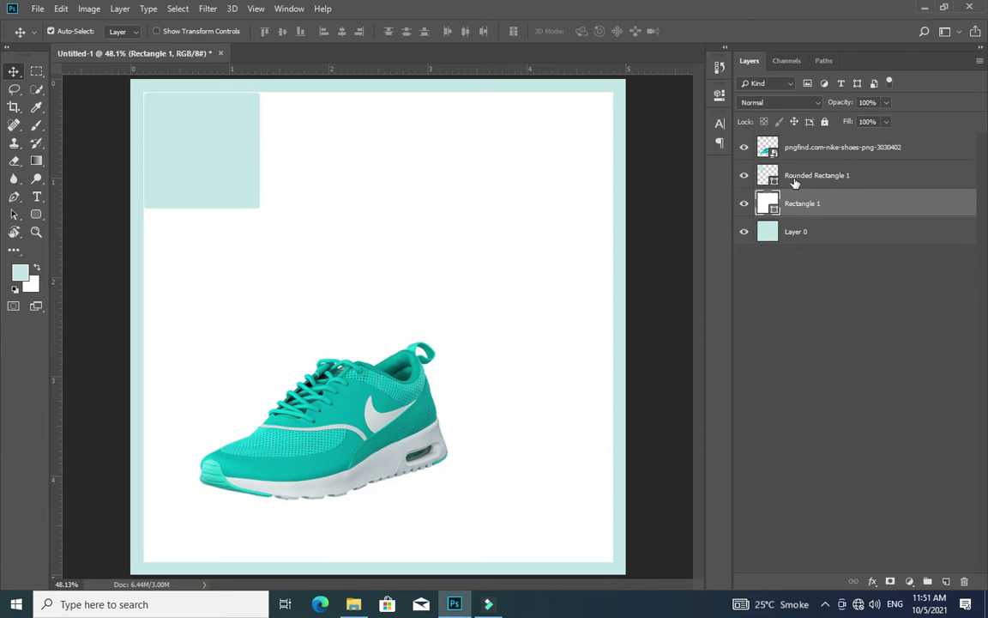
Set the white card's corner radii to 52 px and clip the teal square to it.
{"action": "left_click", "coordinate": [719, 95]}
{"action": "left_click_drag", "start_coordinate": [523, 232], "coordinate": [555, 228]}
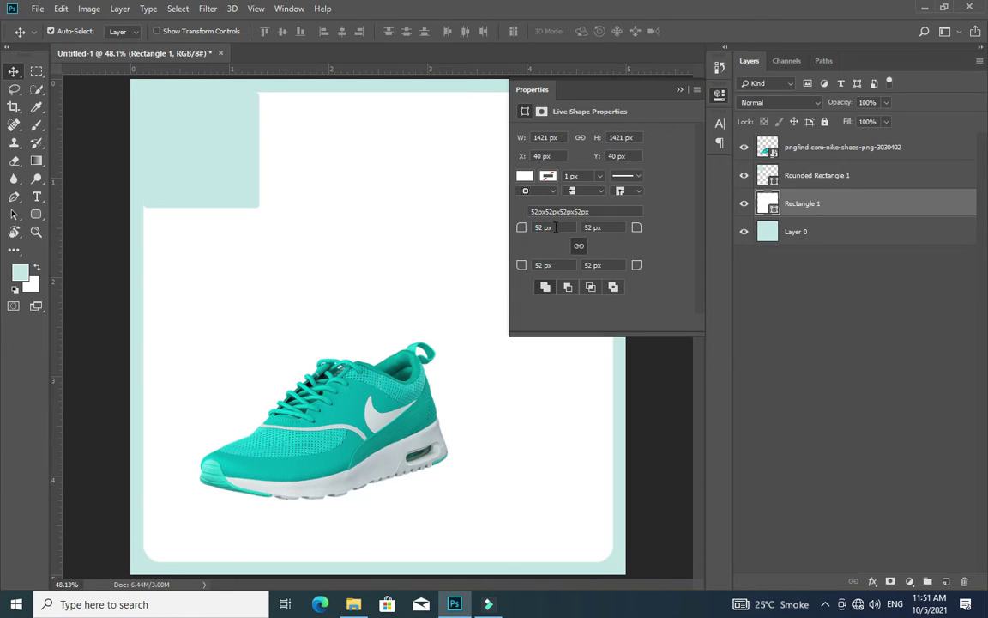
{"action": "left_click", "coordinate": [680, 89]}
{"action": "left_click_drag", "start_coordinate": [195, 168], "coordinate": [206, 183]}
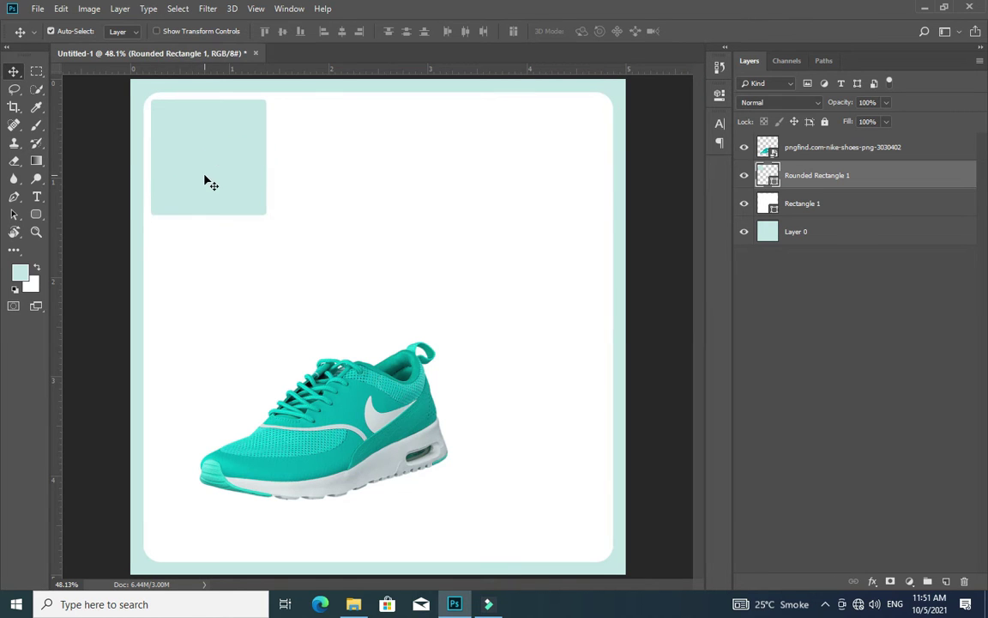
{"action": "left_click", "coordinate": [816, 188], "text": "alt"}
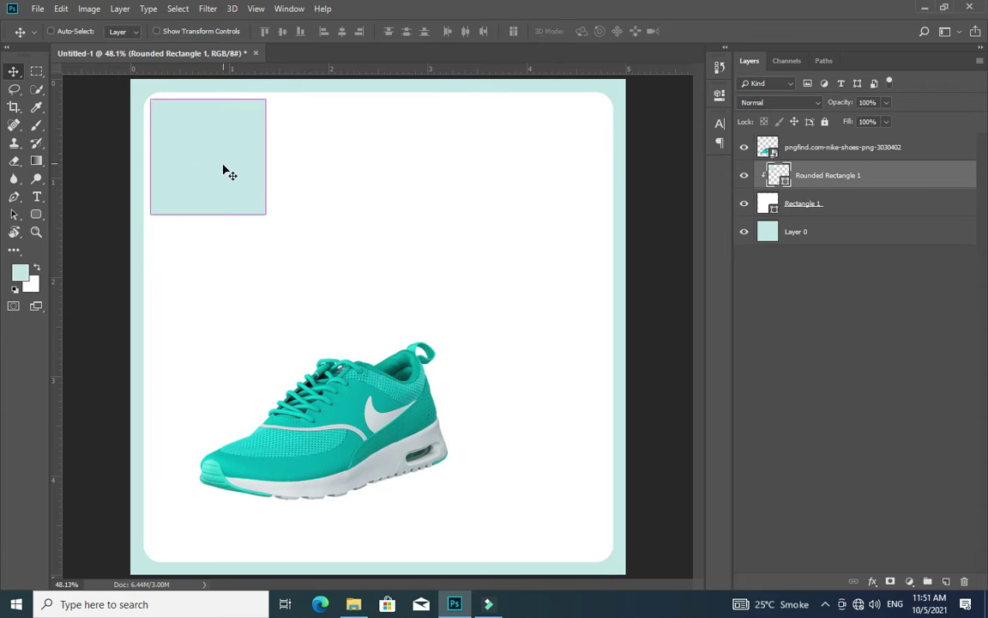
Enlarge and reposition the teal square, then hide the Layer 0 background.
{"action": "key", "text": "ctrl+t"}
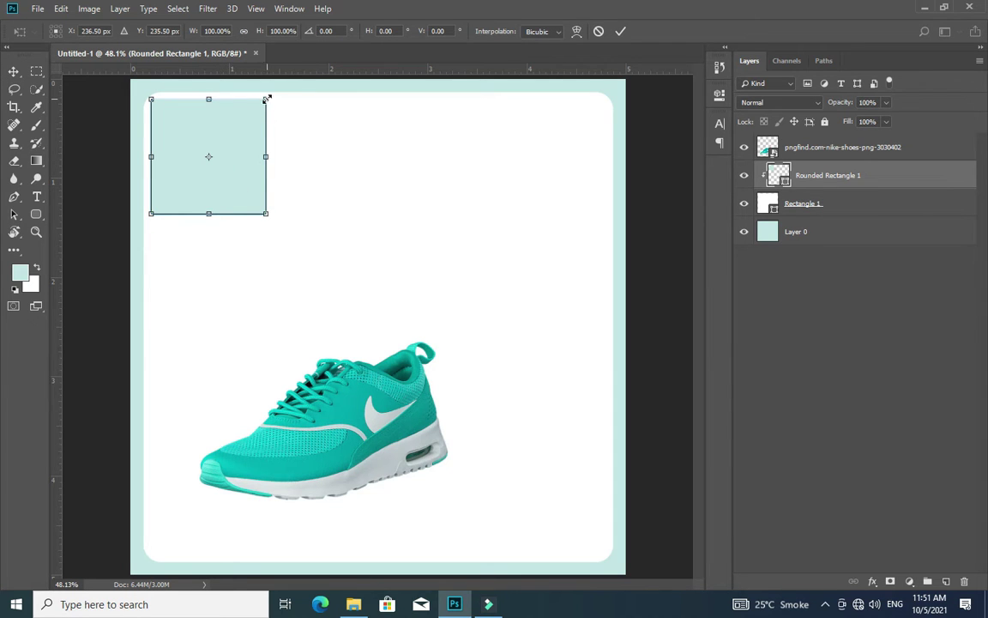
{"action": "left_click_drag", "start_coordinate": [266, 99], "coordinate": [331, 95]}
{"action": "mouse_move", "coordinate": [259, 126]}
{"action": "left_mouse_down"}
{"action": "mouse_move", "coordinate": [255, 156]}
{"action": "mouse_move", "coordinate": [278, 173]}
{"action": "mouse_move", "coordinate": [260, 163]}
{"action": "left_mouse_up"}
{"action": "key", "text": "Return"}
{"action": "left_click", "coordinate": [743, 231]}
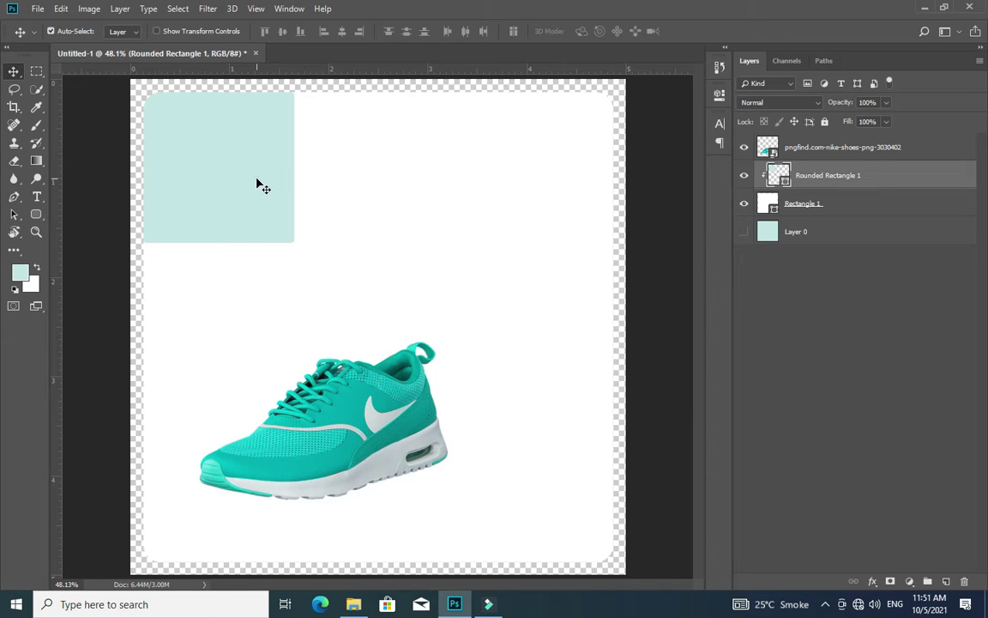
Scale the square to about 133% (2.02 in), undoing a trial 32° rotation.
{"action": "key", "text": "ctrl+t"}
{"action": "left_click_drag", "start_coordinate": [293, 242], "coordinate": [344, 292]}
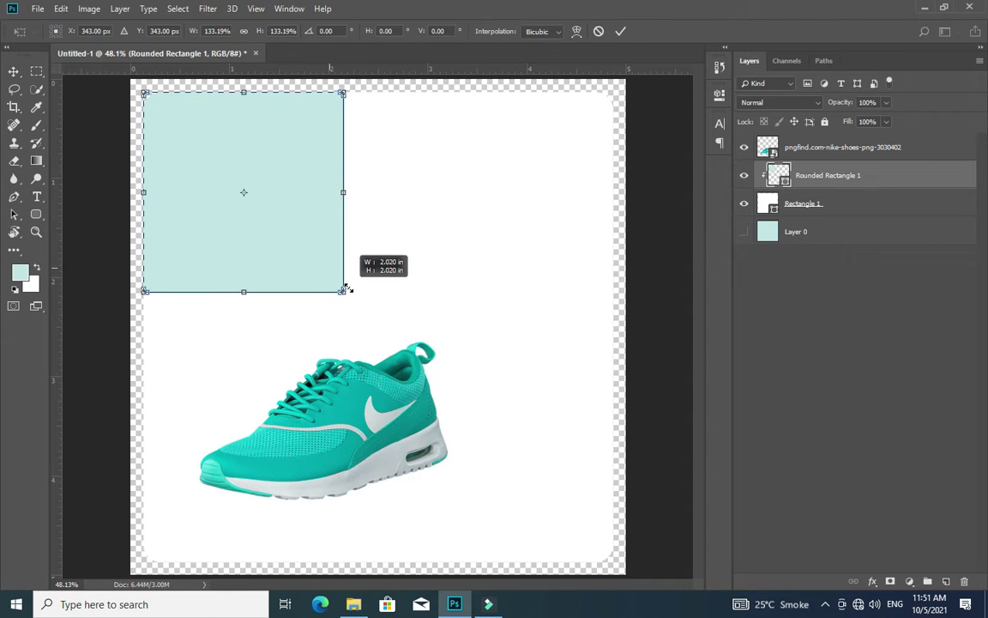
{"action": "key", "text": "Return"}
{"action": "right_click", "coordinate": [276, 235]}
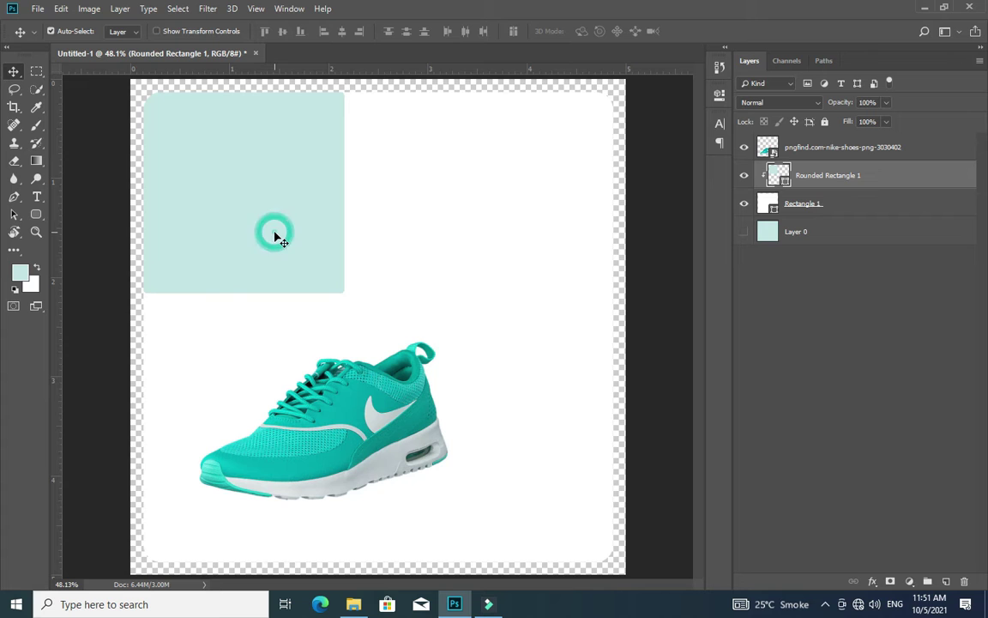
{"action": "left_click", "coordinate": [263, 201]}
{"action": "key", "text": "ctrl+t"}
{"action": "left_click_drag", "start_coordinate": [380, 120], "coordinate": [274, 180]}
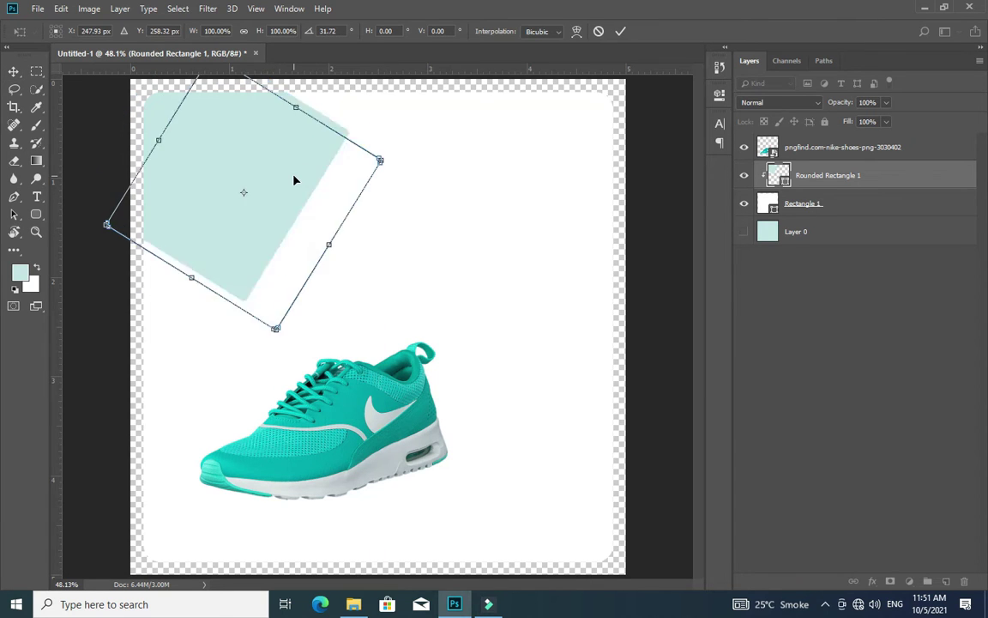
{"action": "key", "text": "Return"}
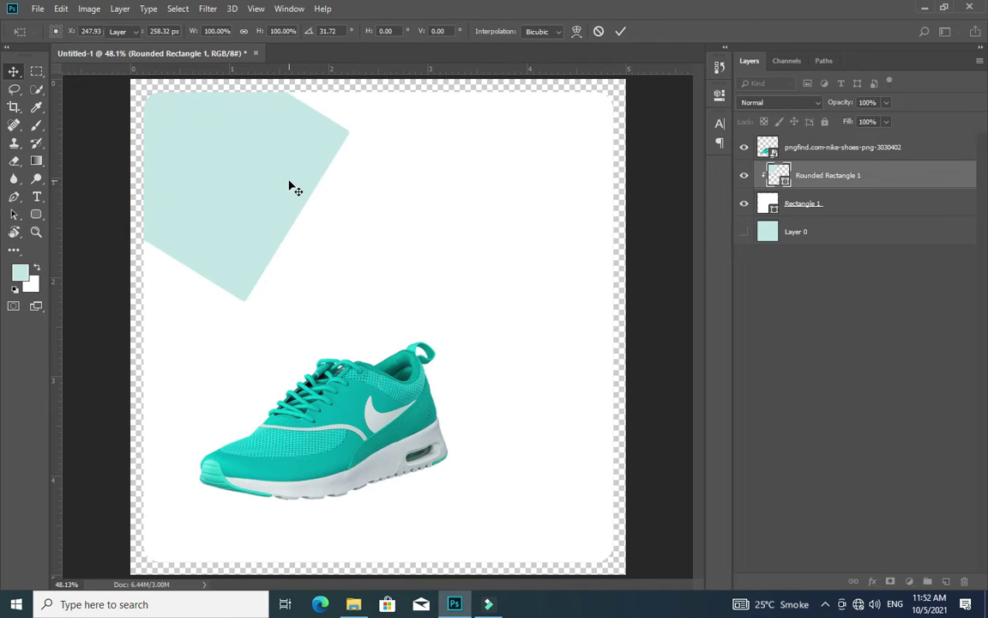
{"action": "key", "text": "ctrl+z"}
{"action": "right_click", "coordinate": [281, 180]}
Warp the teal square into a curved, wavy blob with a scooped notch.
{"action": "key", "text": "Escape"}
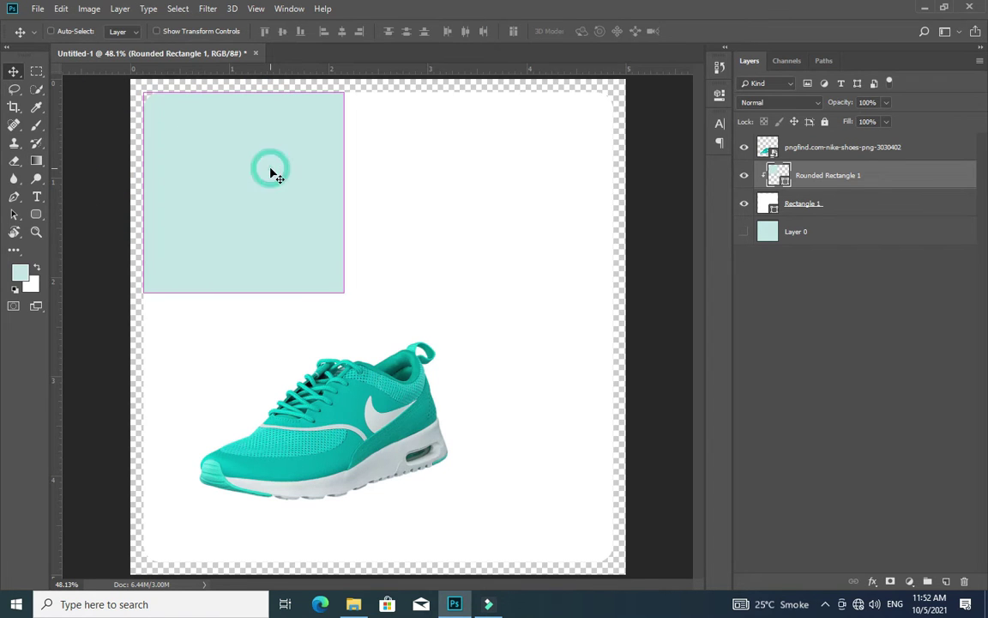
{"action": "key", "text": "ctrl+t"}
{"action": "right_click", "coordinate": [271, 170]}
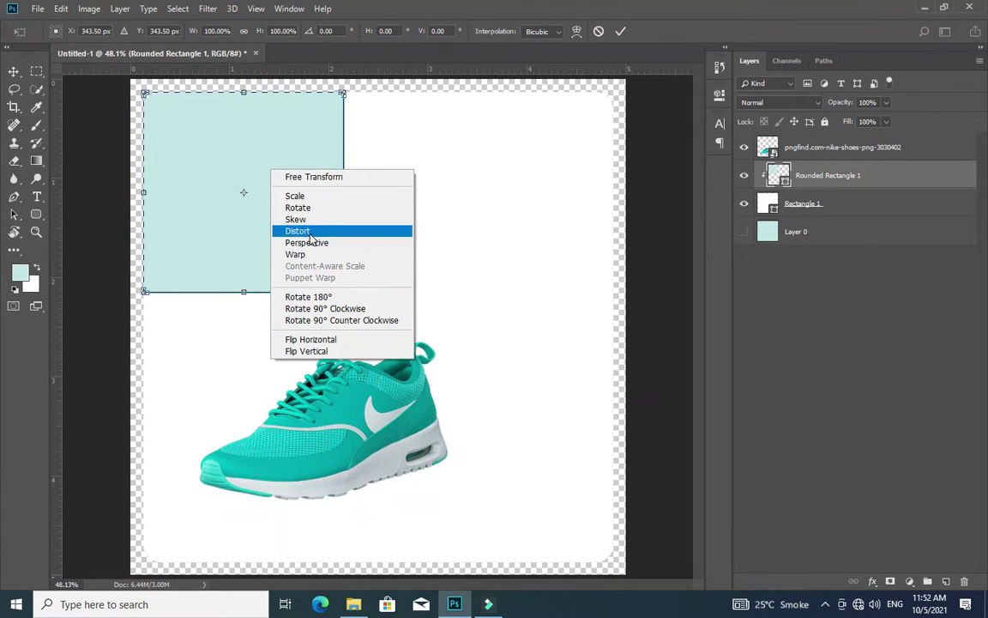
{"action": "left_click", "coordinate": [310, 254]}
{"action": "left_click_drag", "start_coordinate": [342, 293], "coordinate": [206, 159]}
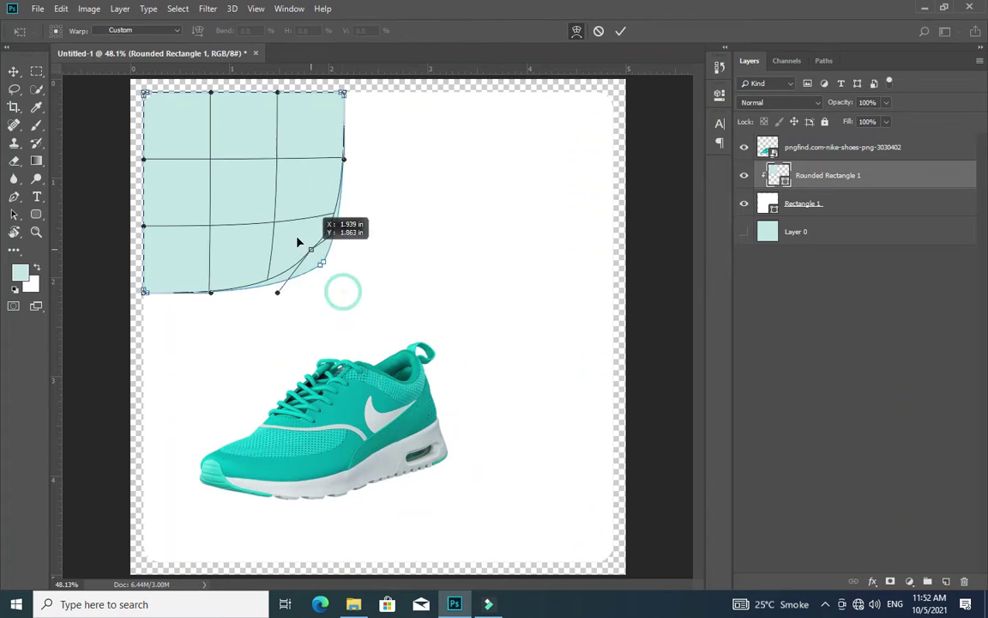
{"action": "mouse_move", "coordinate": [341, 135]}
{"action": "left_mouse_down"}
{"action": "mouse_move", "coordinate": [230, 165]}
{"action": "mouse_move", "coordinate": [247, 192]}
{"action": "left_mouse_up"}
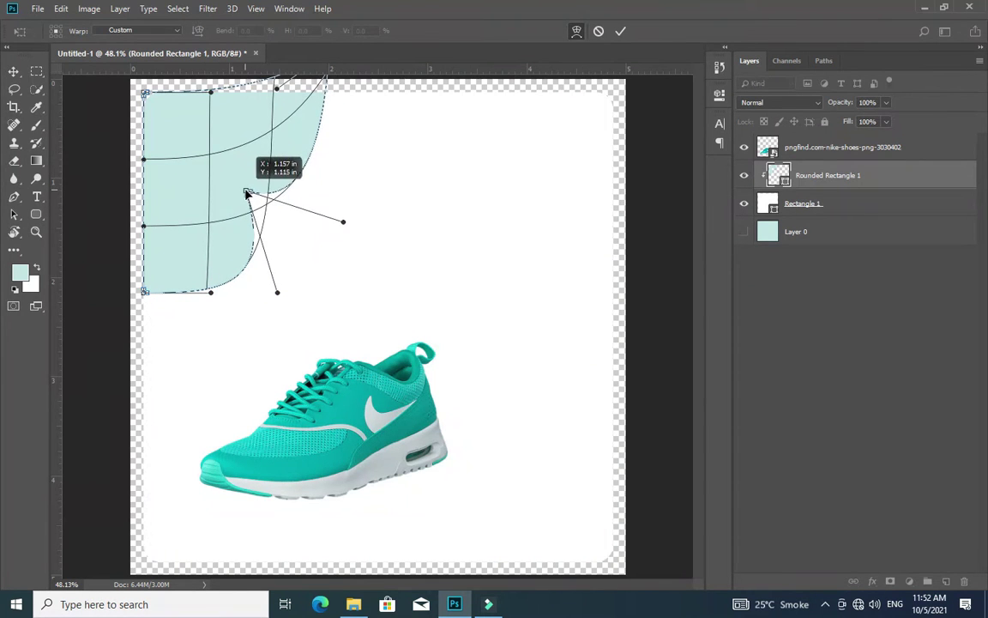
{"action": "mouse_move", "coordinate": [198, 264]}
{"action": "left_mouse_down"}
{"action": "mouse_move", "coordinate": [135, 254]}
{"action": "mouse_move", "coordinate": [260, 197]}
{"action": "left_mouse_up"}
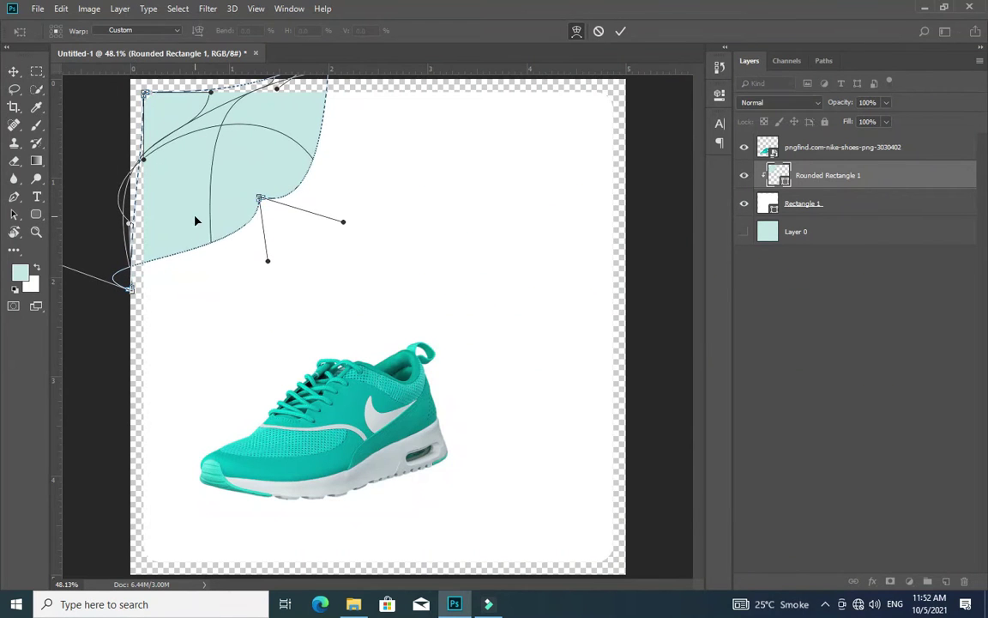
{"action": "left_click_drag", "start_coordinate": [198, 220], "coordinate": [176, 253]}
{"action": "mouse_move", "coordinate": [284, 199]}
{"action": "left_mouse_down"}
{"action": "mouse_move", "coordinate": [335, 190]}
{"action": "mouse_move", "coordinate": [287, 219]}
{"action": "left_mouse_up"}
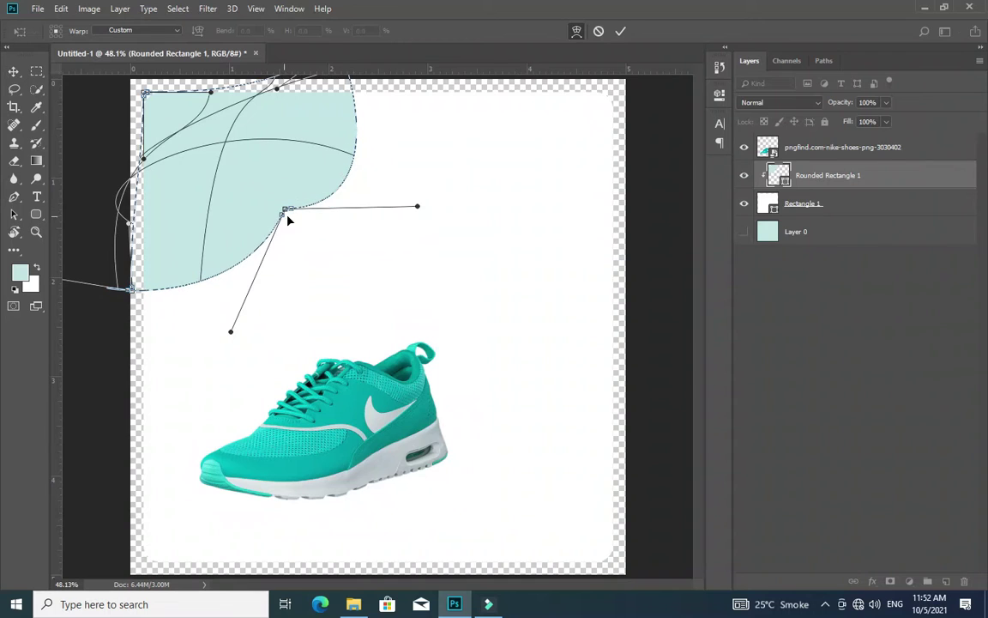
{"action": "key", "text": "Return"}
{"action": "left_click", "coordinate": [250, 194]}
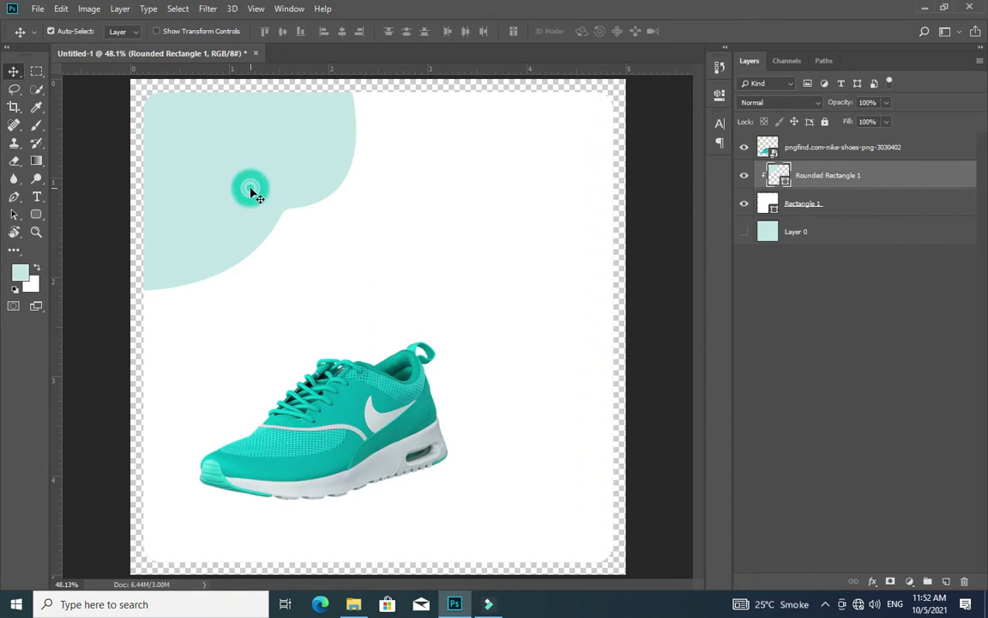
Show Layer 0 and give the white card a drop shadow: size 29 px, distance 0, opacity 16%.
{"action": "left_click", "coordinate": [743, 231]}
{"action": "left_click", "coordinate": [823, 206]}
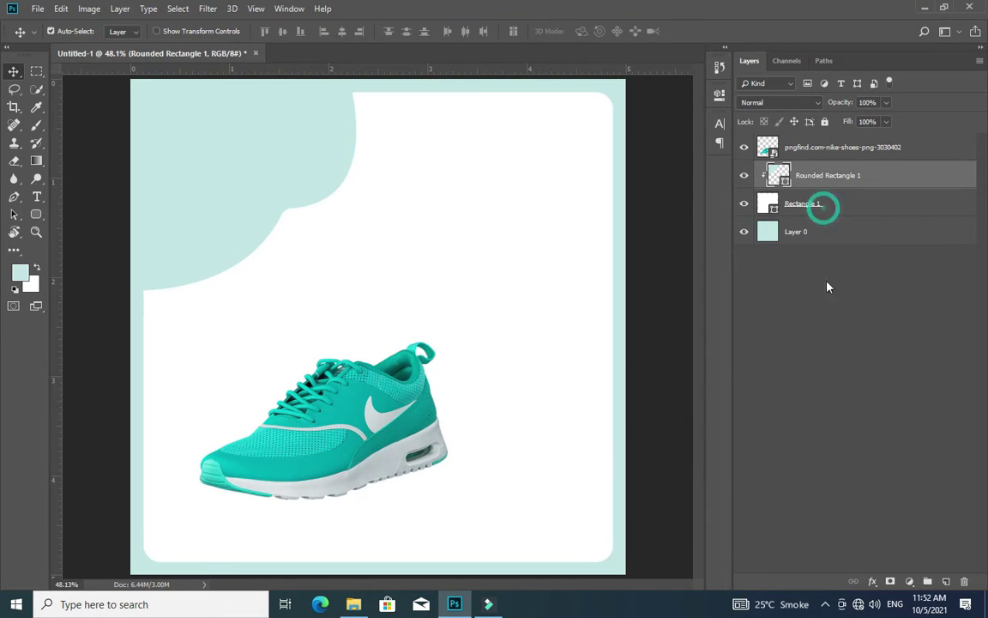
{"action": "left_click", "coordinate": [872, 581]}
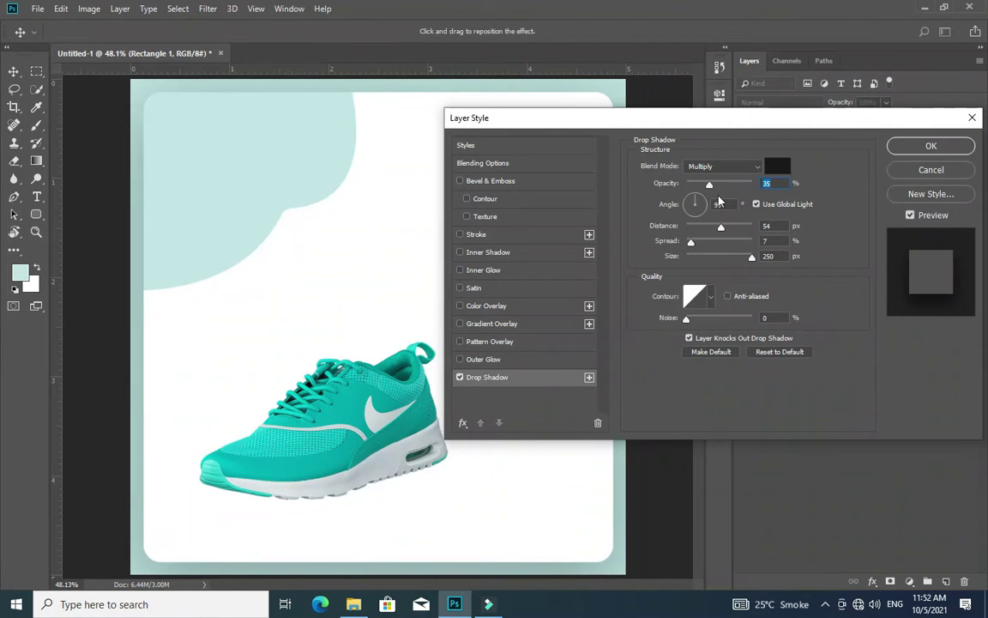
{"action": "left_click_drag", "start_coordinate": [751, 256], "coordinate": [701, 262]}
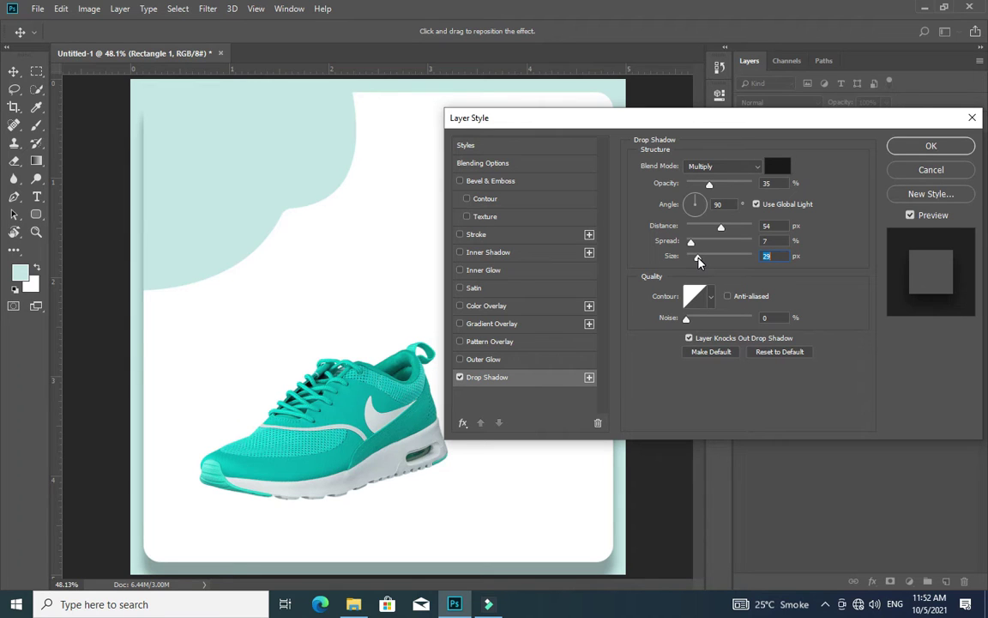
{"action": "left_click_drag", "start_coordinate": [719, 230], "coordinate": [693, 230]}
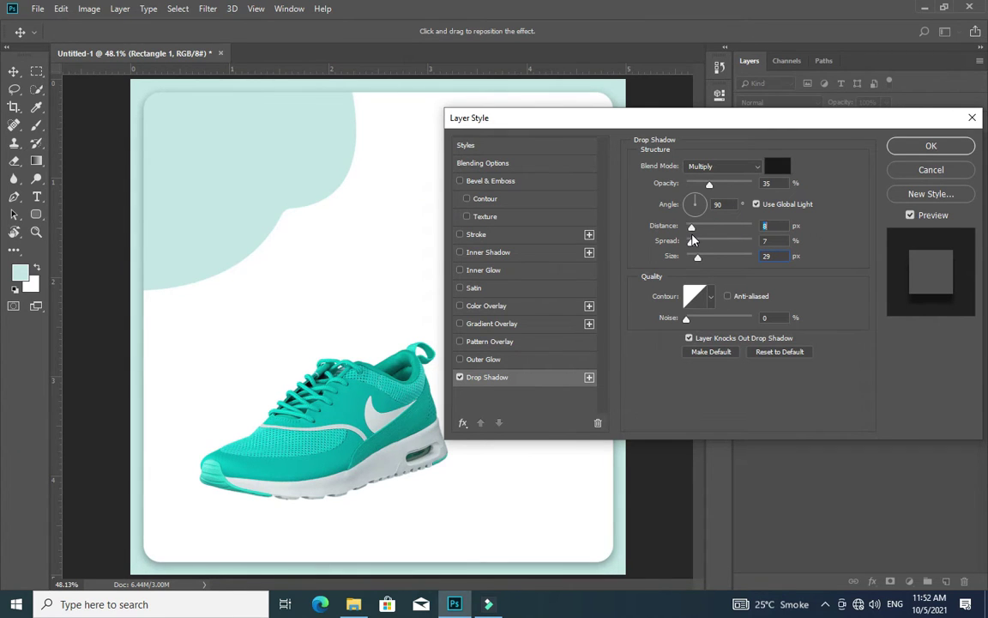
{"action": "left_click_drag", "start_coordinate": [692, 240], "coordinate": [663, 245]}
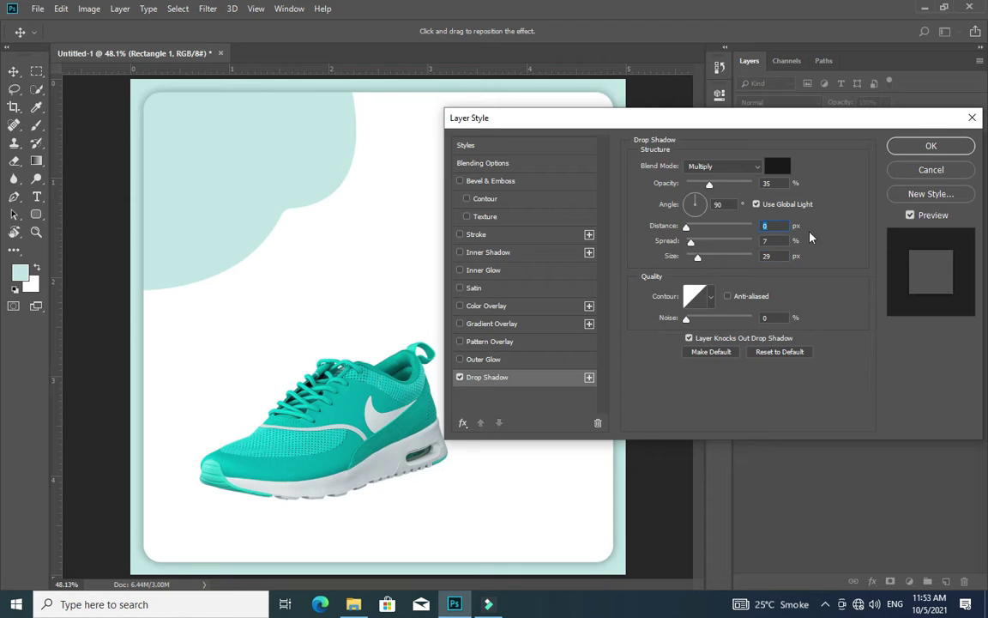
{"action": "left_click_drag", "start_coordinate": [714, 188], "coordinate": [700, 188]}
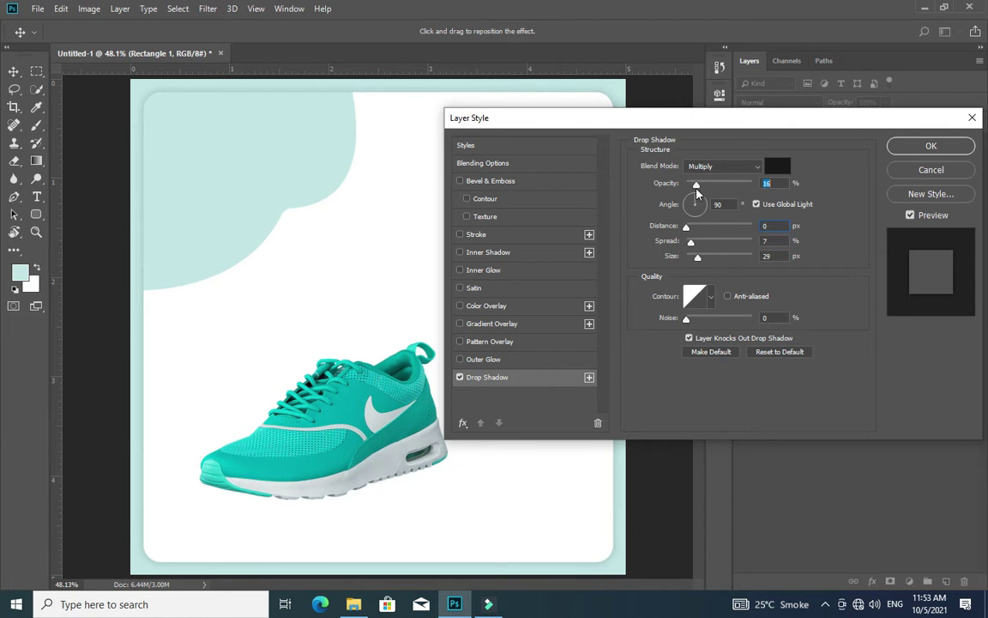
{"action": "left_click", "coordinate": [915, 144]}
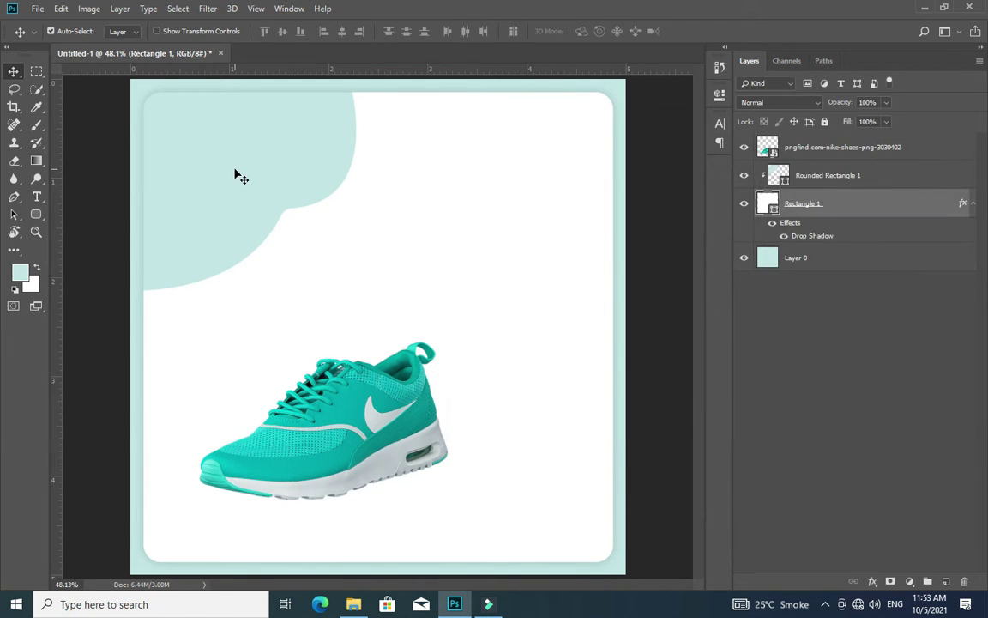
{"action": "left_click", "coordinate": [853, 175]}
Set the teal blob layer's opacity to 32% and load the white card's selection.
{"action": "left_click_drag", "start_coordinate": [832, 103], "coordinate": [795, 120]}
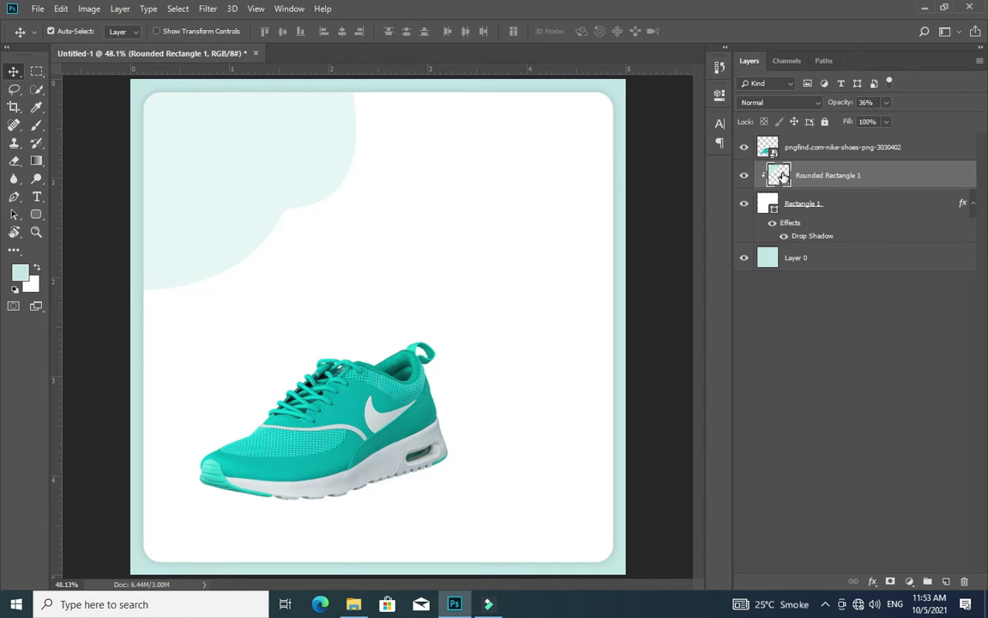
{"action": "left_click_drag", "start_coordinate": [842, 105], "coordinate": [850, 122]}
{"action": "left_click_drag", "start_coordinate": [854, 109], "coordinate": [850, 108]}
{"action": "left_click", "coordinate": [845, 204]}
{"action": "left_click", "coordinate": [768, 203], "text": "ctrl"}
{"action": "left_click", "coordinate": [810, 175]}
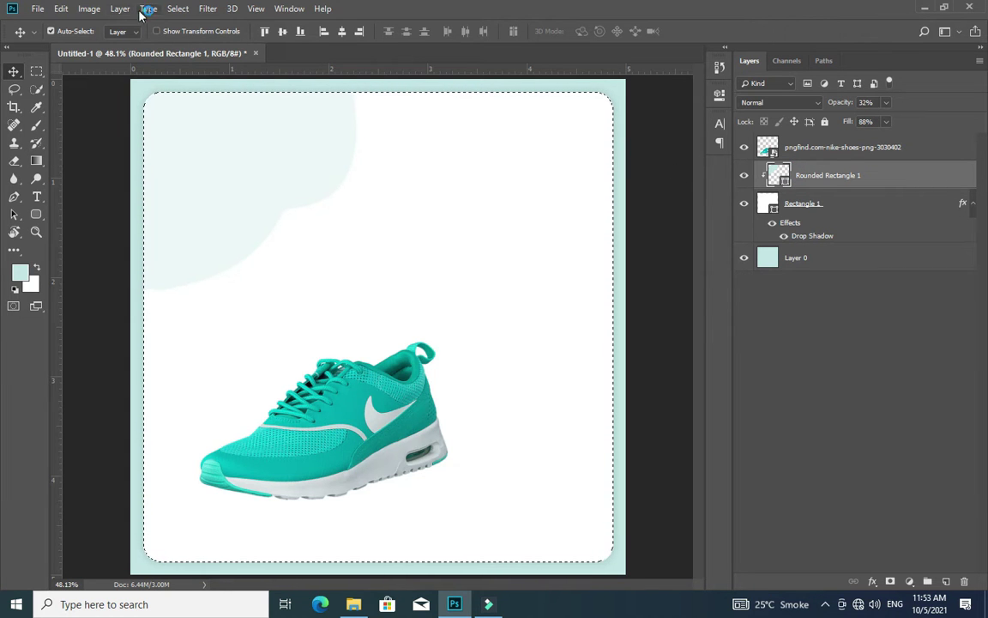
Invert the selection, rasterize the blob layer, and deselect.
{"action": "left_click", "coordinate": [177, 9]}
{"action": "left_click", "coordinate": [193, 56]}
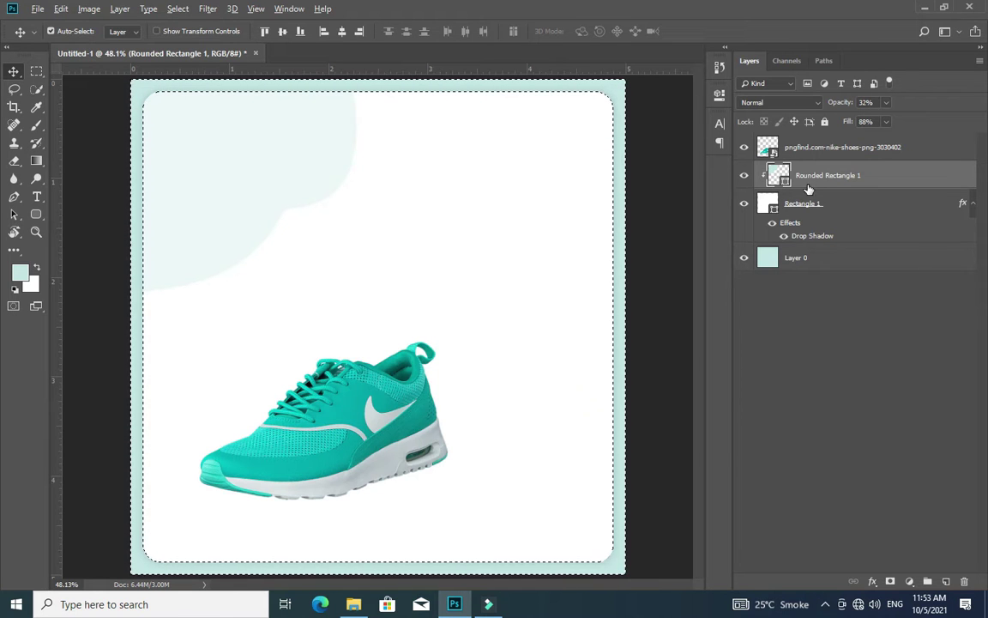
{"action": "key", "text": "Delete"}
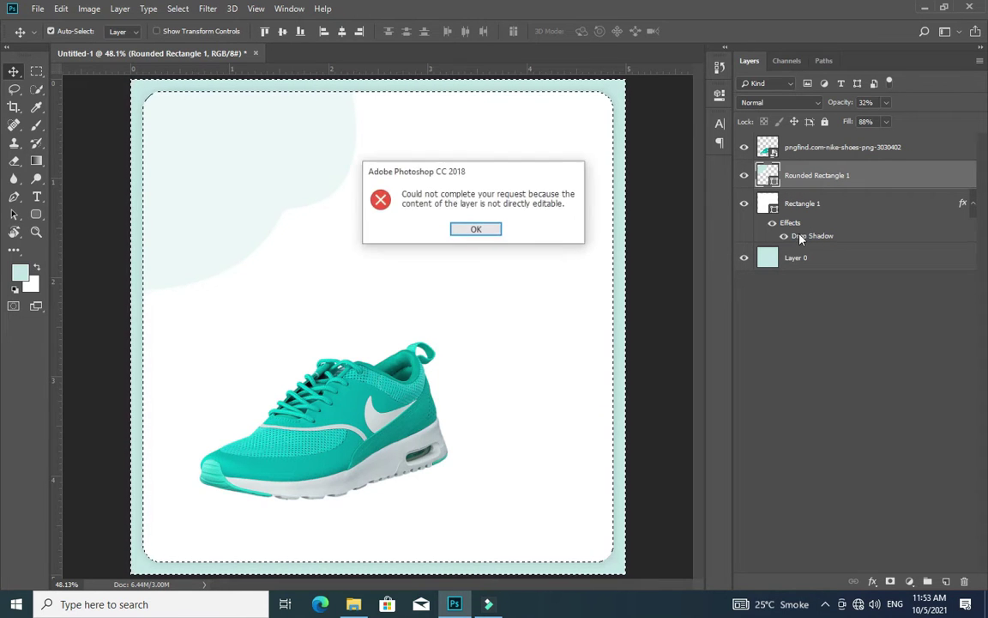
{"action": "left_click", "coordinate": [478, 230]}
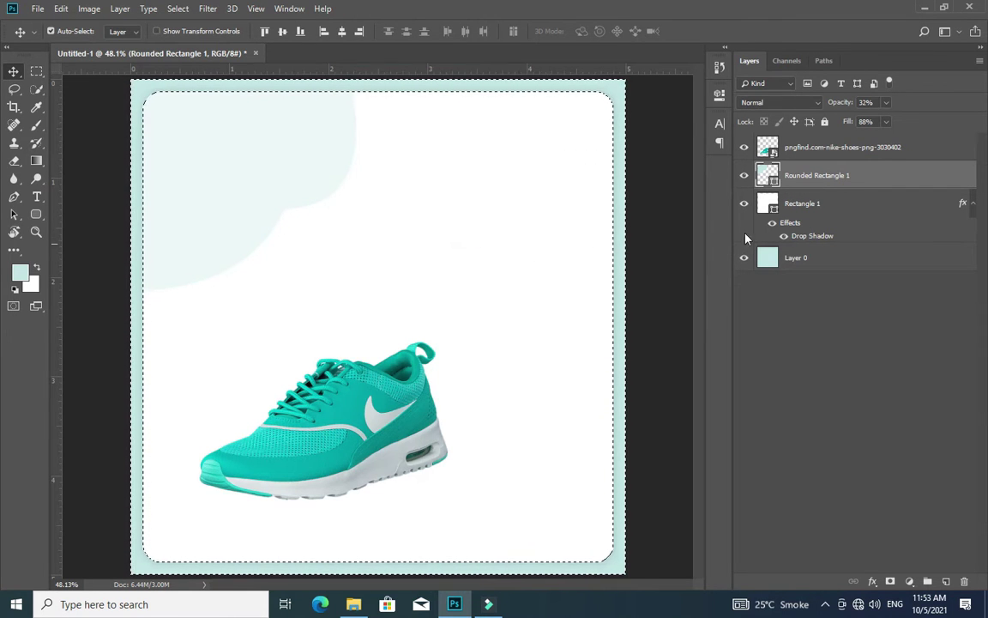
{"action": "right_click", "coordinate": [746, 239]}
{"action": "left_click", "coordinate": [751, 218]}
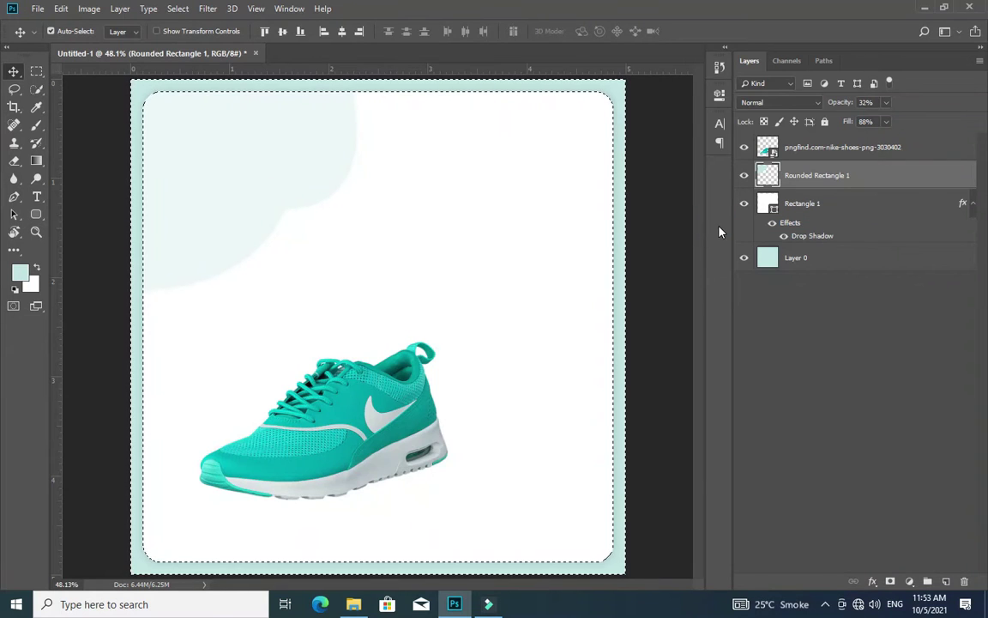
{"action": "key", "text": "ctrl+d"}
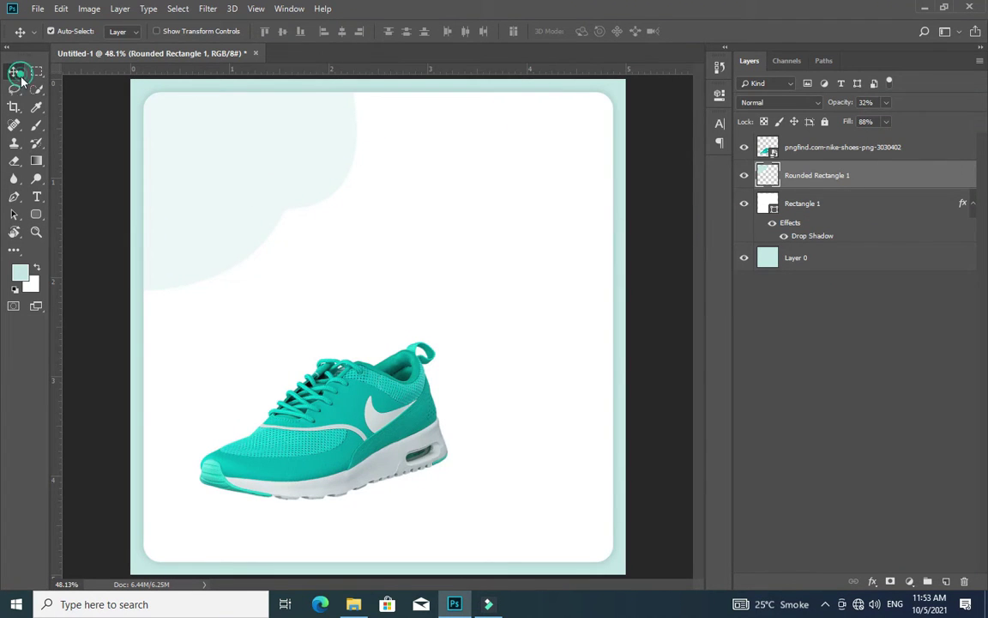
Move the shoe down-left and draw a pale teal rectangle across the card's middle.
{"action": "left_click_drag", "start_coordinate": [397, 418], "coordinate": [357, 442]}
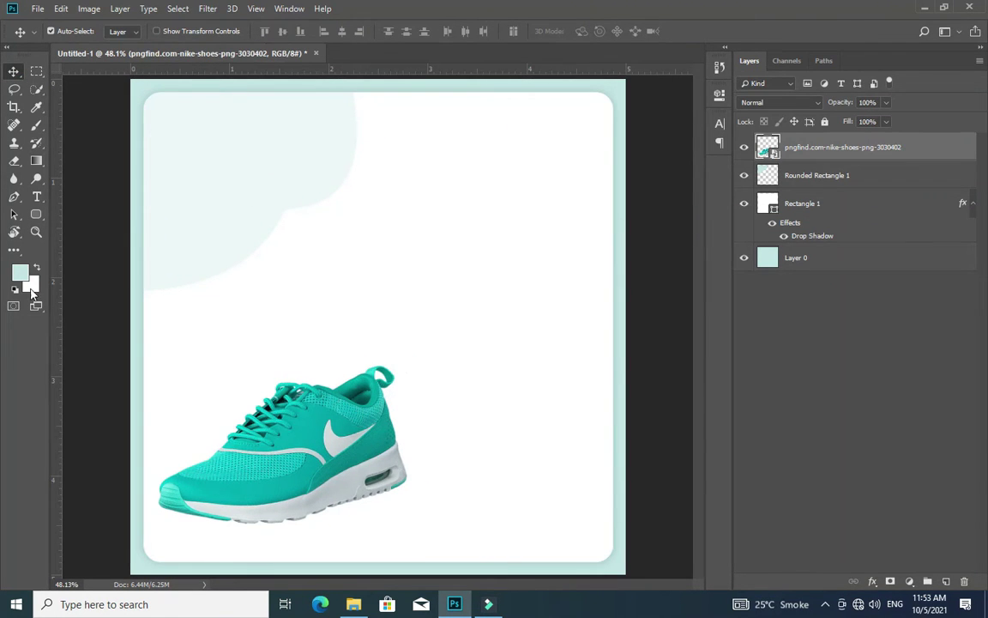
{"action": "left_click", "coordinate": [36, 214]}
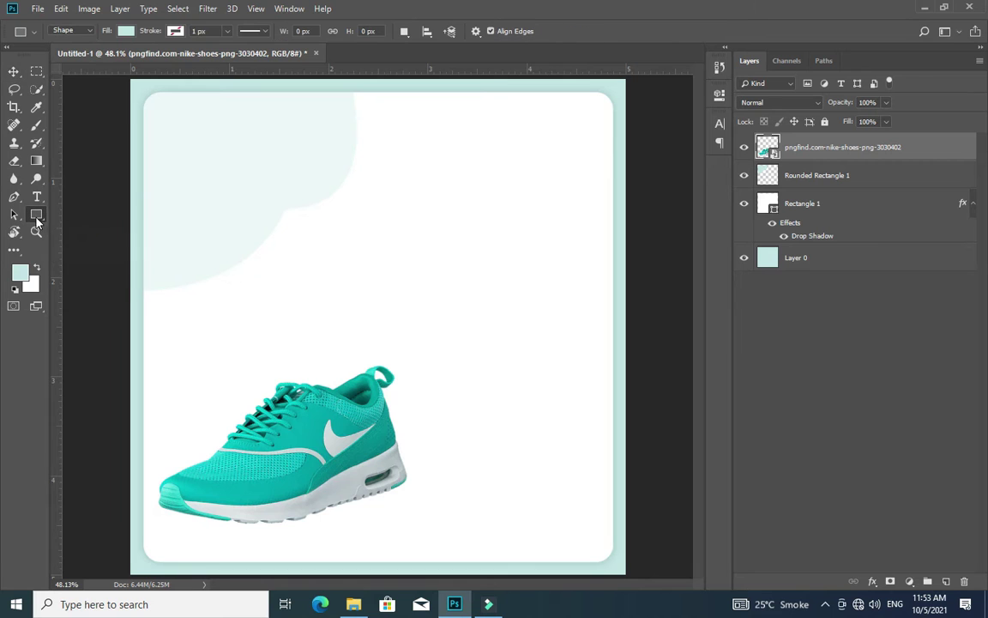
{"action": "left_click_drag", "start_coordinate": [328, 217], "coordinate": [616, 362]}
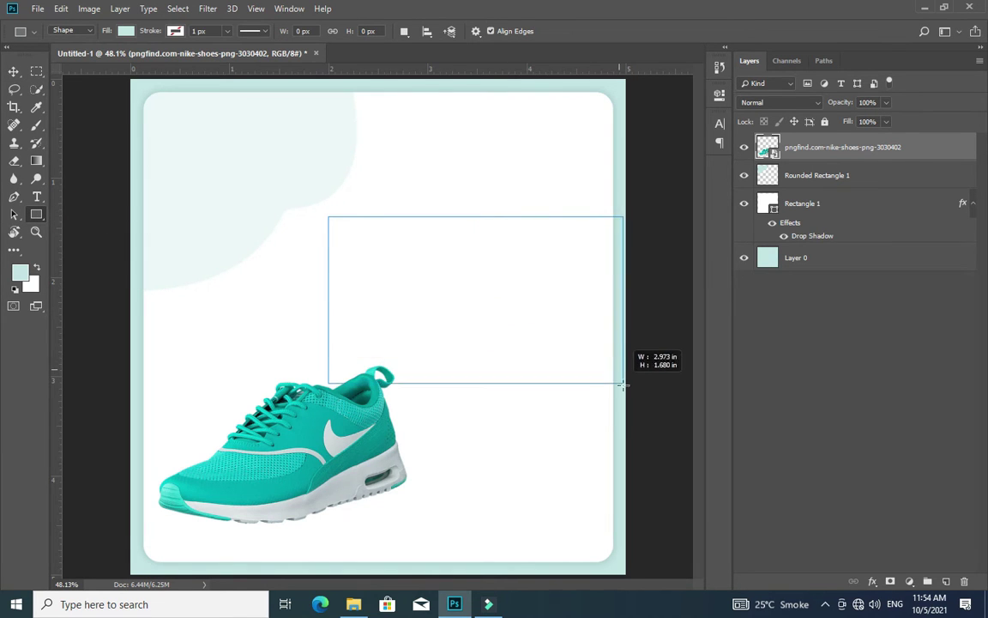
{"action": "left_click_drag", "start_coordinate": [616, 362], "coordinate": [625, 366]}
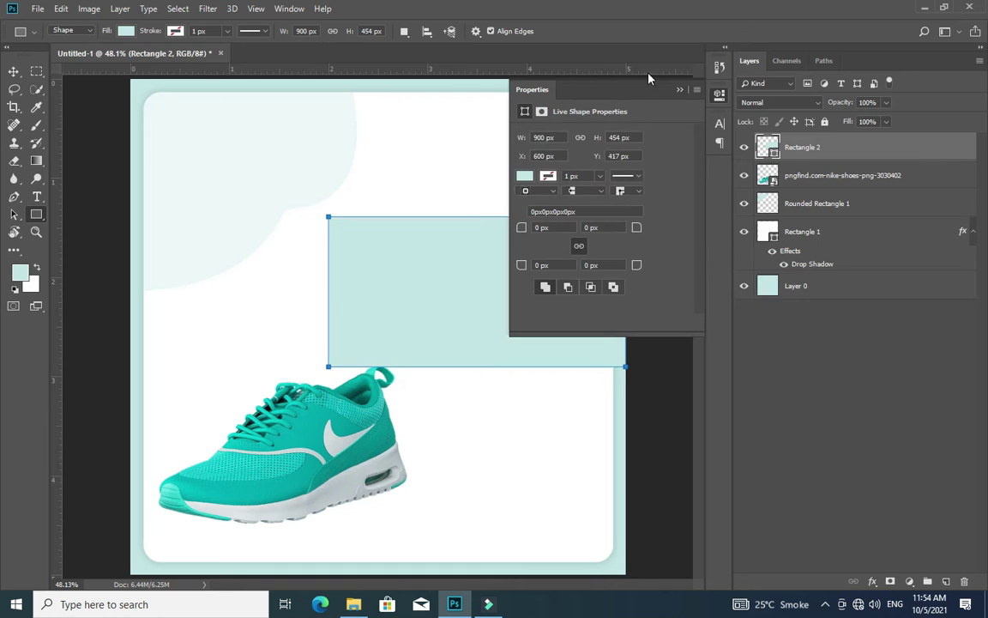
{"action": "left_click", "coordinate": [680, 87]}
{"action": "left_click", "coordinate": [12, 73]}
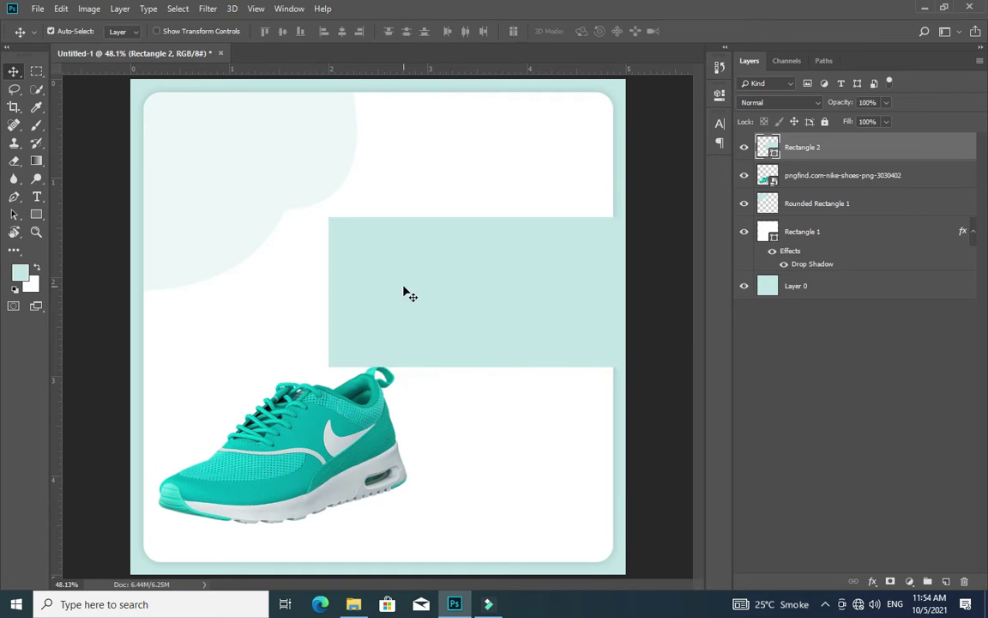
{"action": "left_click_drag", "start_coordinate": [404, 291], "coordinate": [347, 327]}
Try widening and tilting the rectangle about 40° with Free Transform, then cancel it.
{"action": "key", "text": "ctrl+t"}
{"action": "left_click_drag", "start_coordinate": [572, 324], "coordinate": [613, 326]}
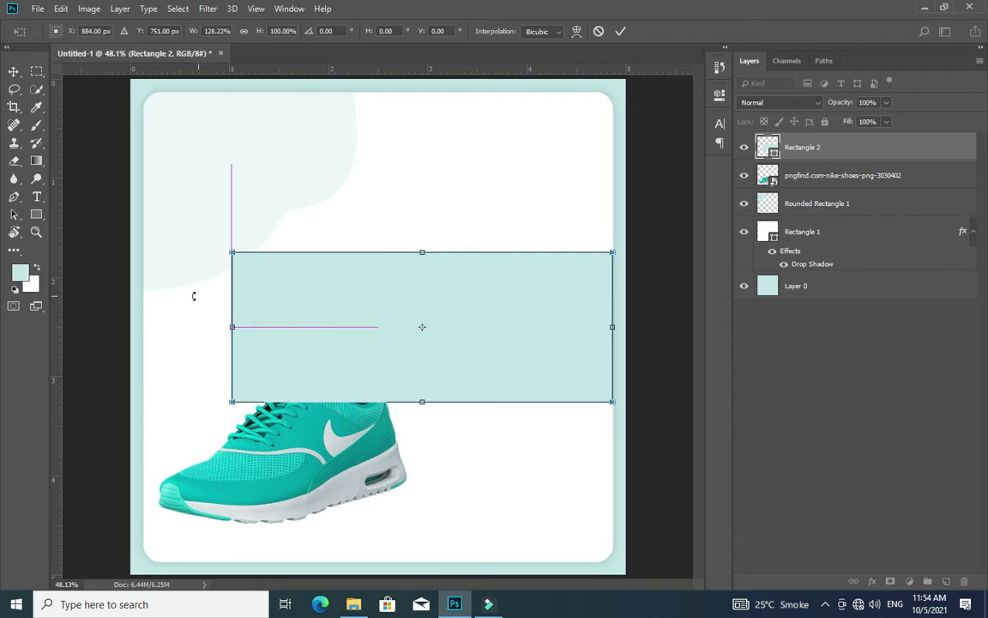
{"action": "left_click_drag", "start_coordinate": [194, 293], "coordinate": [208, 464]}
{"action": "left_click_drag", "start_coordinate": [453, 333], "coordinate": [501, 232]}
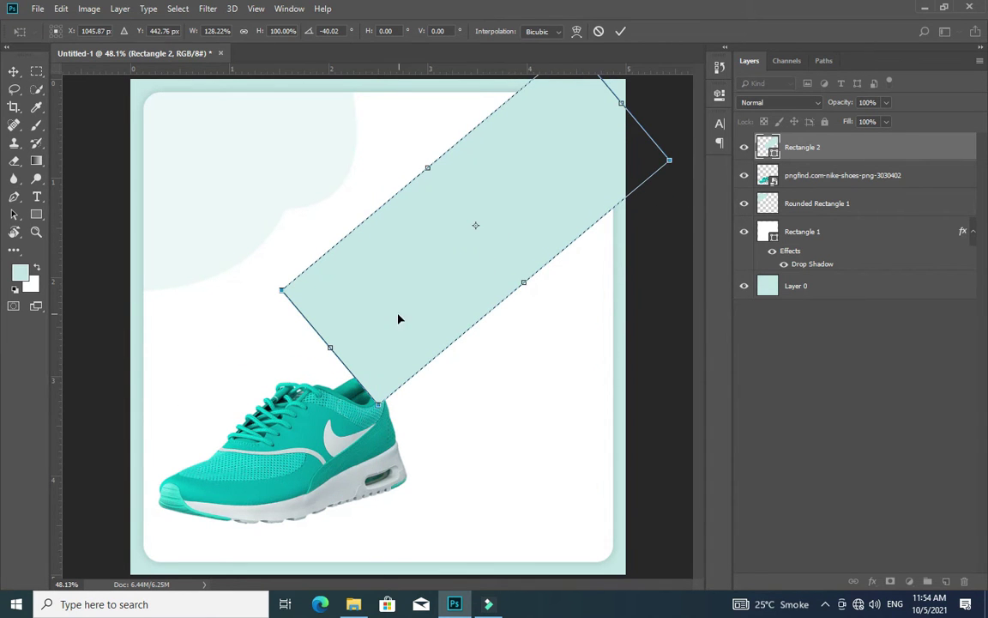
{"action": "left_click_drag", "start_coordinate": [526, 256], "coordinate": [546, 278]}
{"action": "left_click_drag", "start_coordinate": [344, 367], "coordinate": [302, 397]}
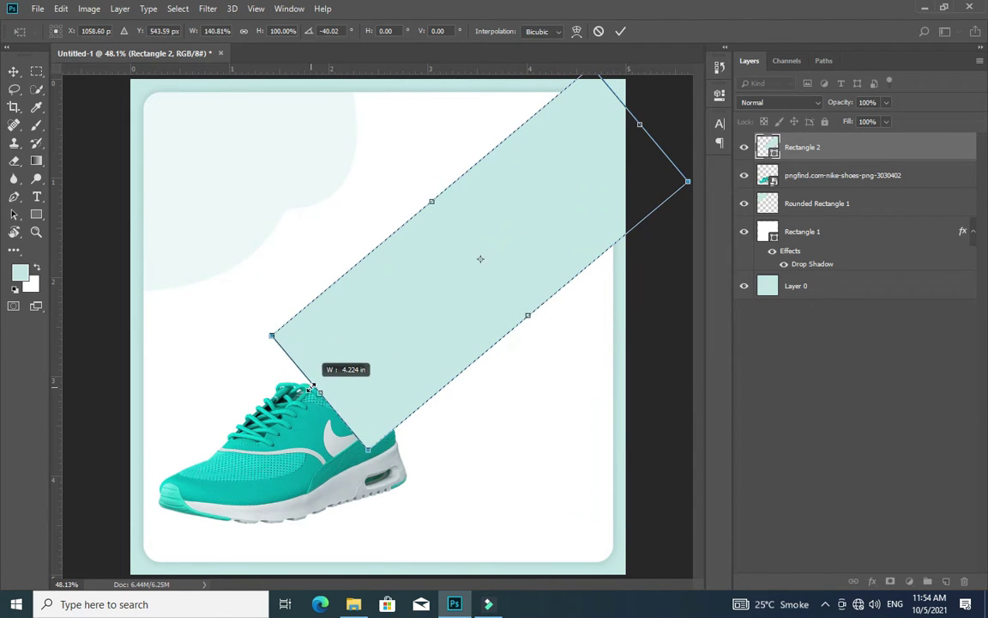
{"action": "mouse_move", "coordinate": [666, 115]}
{"action": "left_mouse_down"}
{"action": "mouse_move", "coordinate": [645, 126]}
{"action": "mouse_move", "coordinate": [661, 111]}
{"action": "left_mouse_up"}
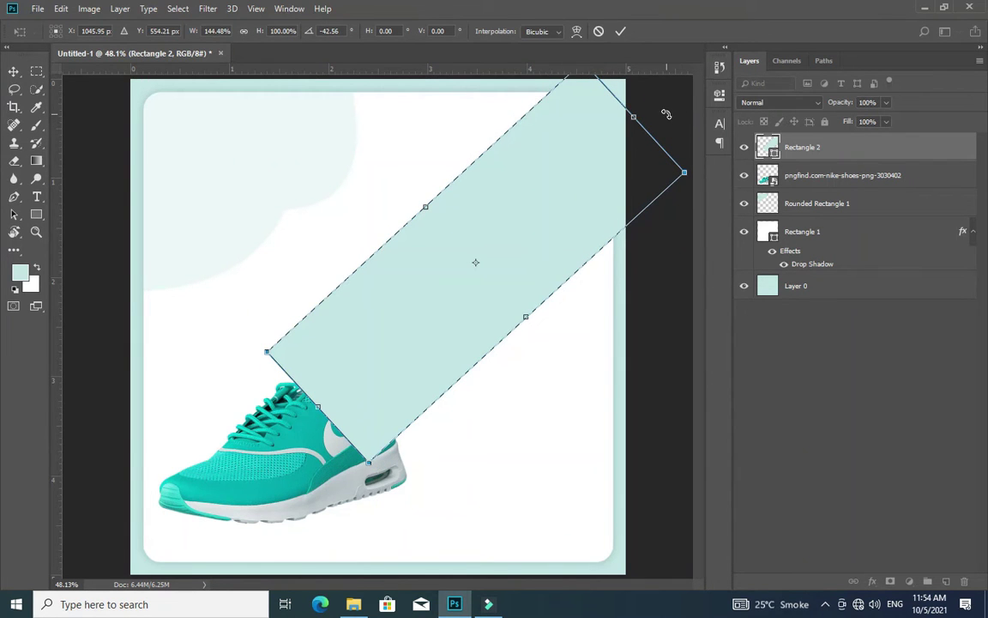
{"action": "key", "text": "ctrl+z"}
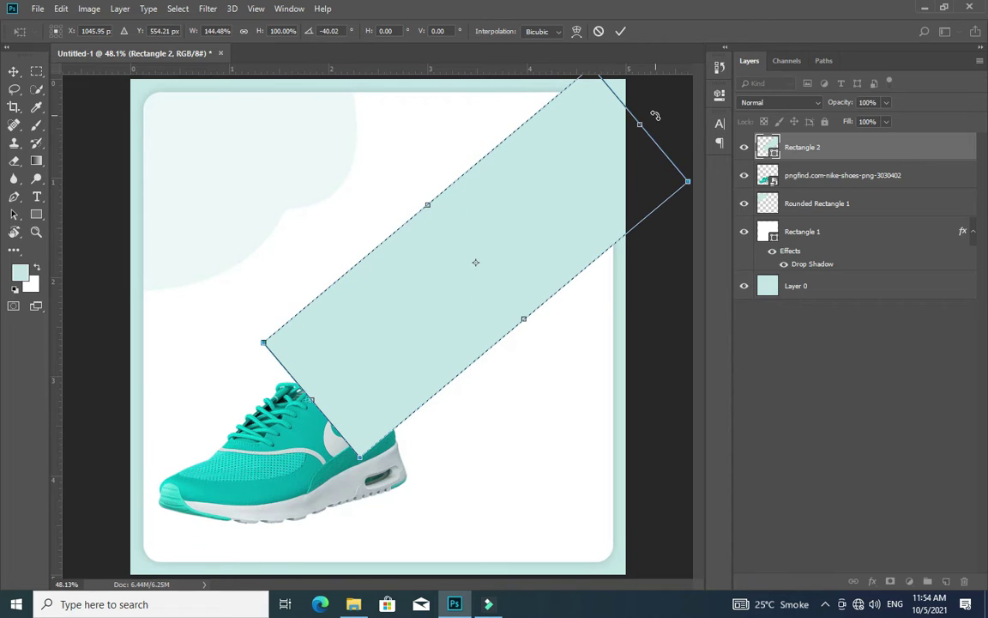
{"action": "key", "text": "Escape"}
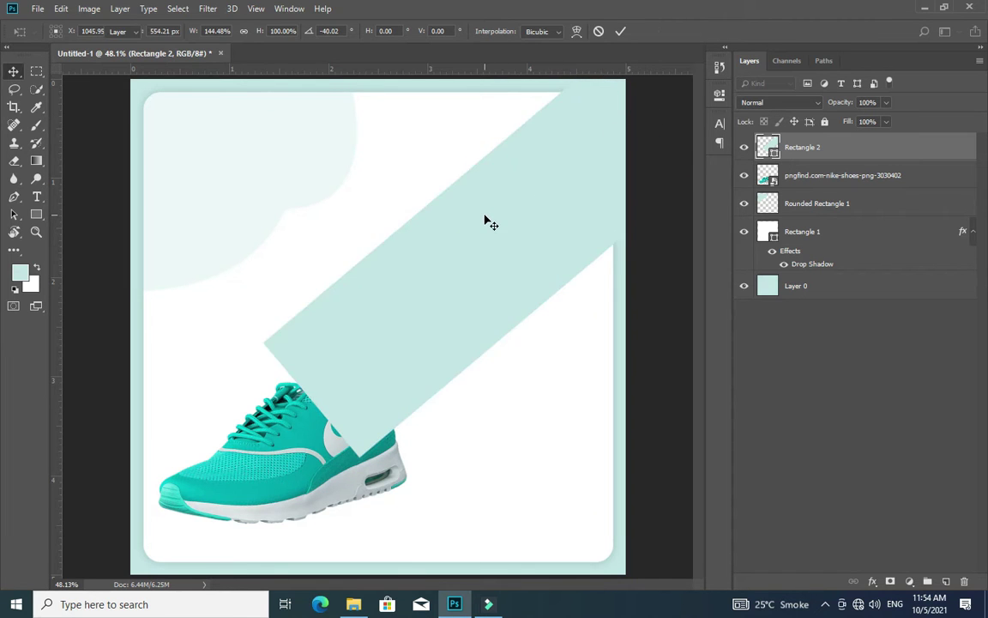
Round the rectangle's corners in Live Shape Properties, making the right-hand corners 0 px.
{"action": "left_click", "coordinate": [719, 123]}
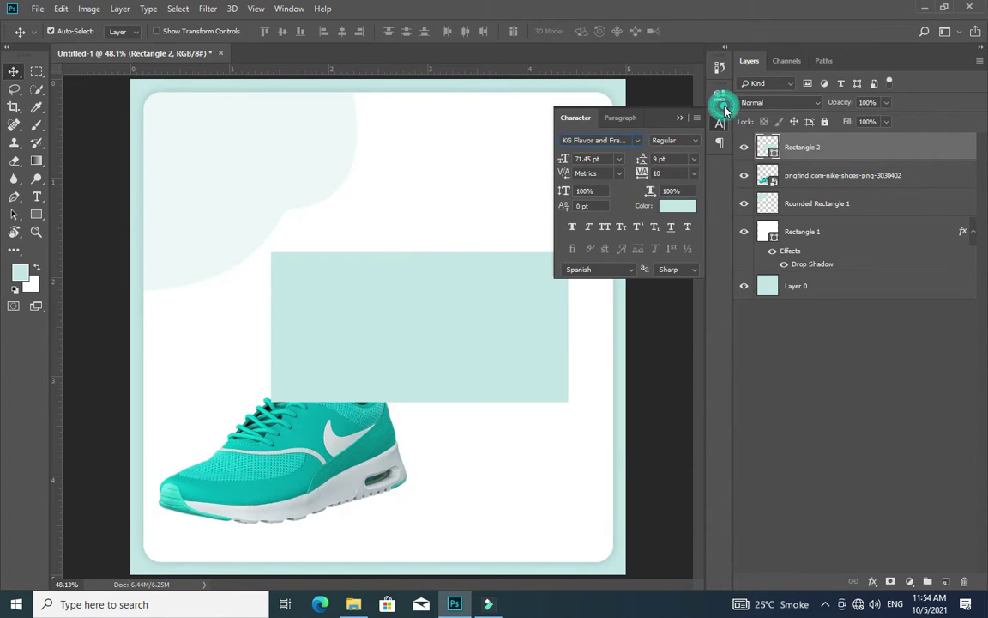
{"action": "left_click", "coordinate": [720, 95]}
{"action": "left_click_drag", "start_coordinate": [522, 227], "coordinate": [680, 231]}
{"action": "left_click", "coordinate": [579, 247]}
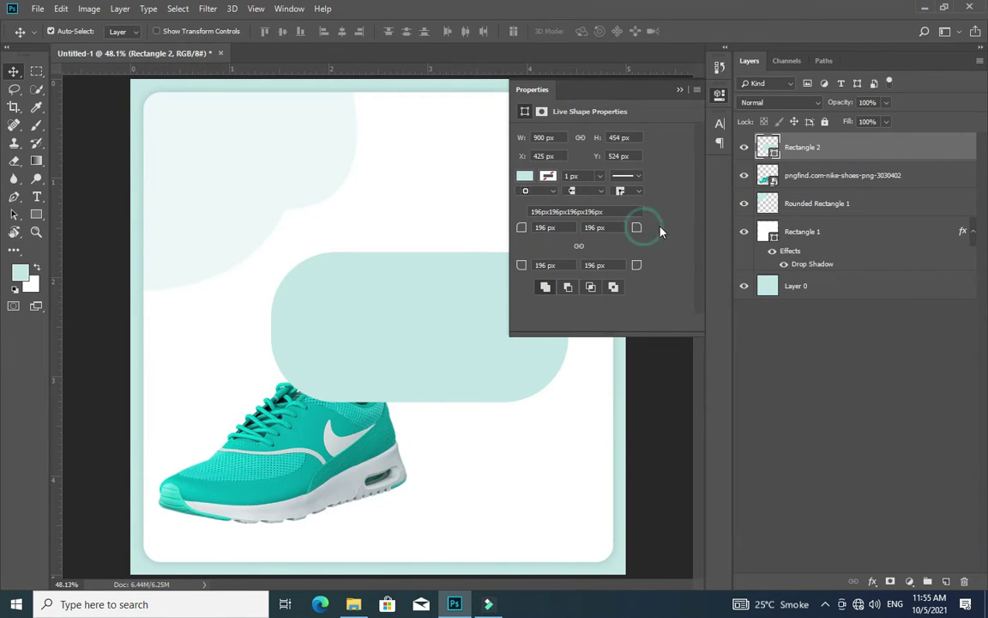
{"action": "left_click_drag", "start_coordinate": [661, 232], "coordinate": [560, 229]}
{"action": "left_click_drag", "start_coordinate": [637, 265], "coordinate": [489, 283]}
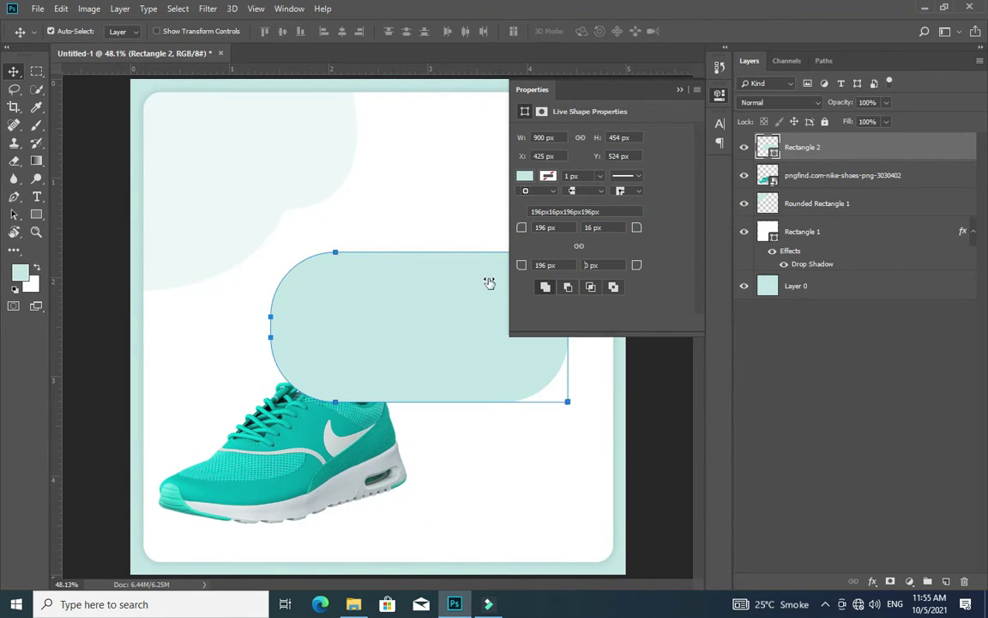
{"action": "left_click_drag", "start_coordinate": [638, 227], "coordinate": [646, 240]}
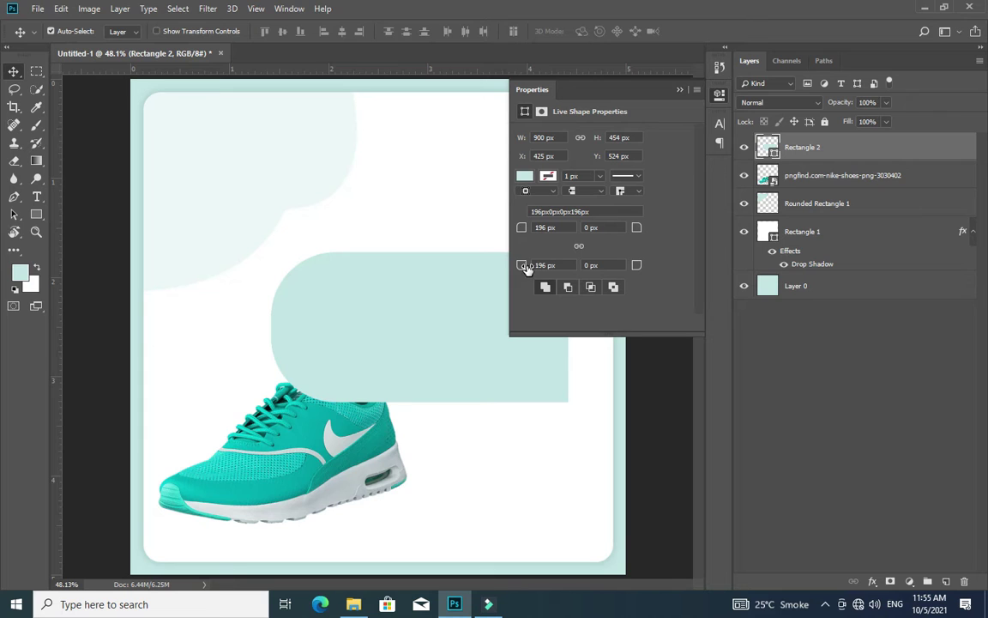
{"action": "mouse_move", "coordinate": [517, 232]}
{"action": "left_mouse_down"}
{"action": "mouse_move", "coordinate": [554, 229]}
{"action": "mouse_move", "coordinate": [560, 245]}
{"action": "left_mouse_up"}
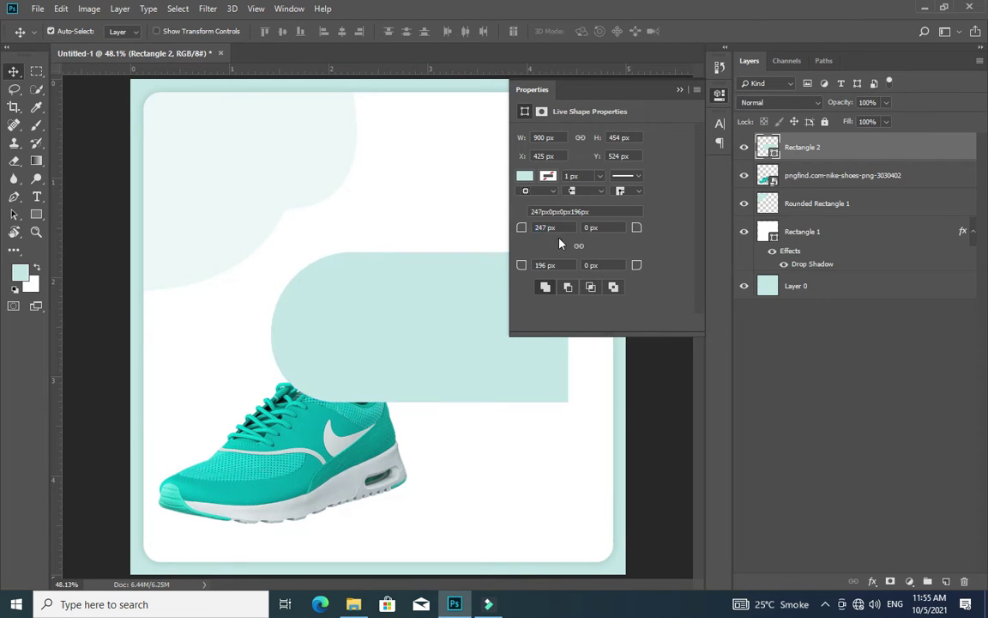
Set both left corner radii to 227 px.
{"action": "left_click", "coordinate": [549, 265]}
{"action": "type", "text": "247"}
{"action": "key", "text": "Return"}
{"action": "type", "text": "227"}
{"action": "key", "text": "Return"}
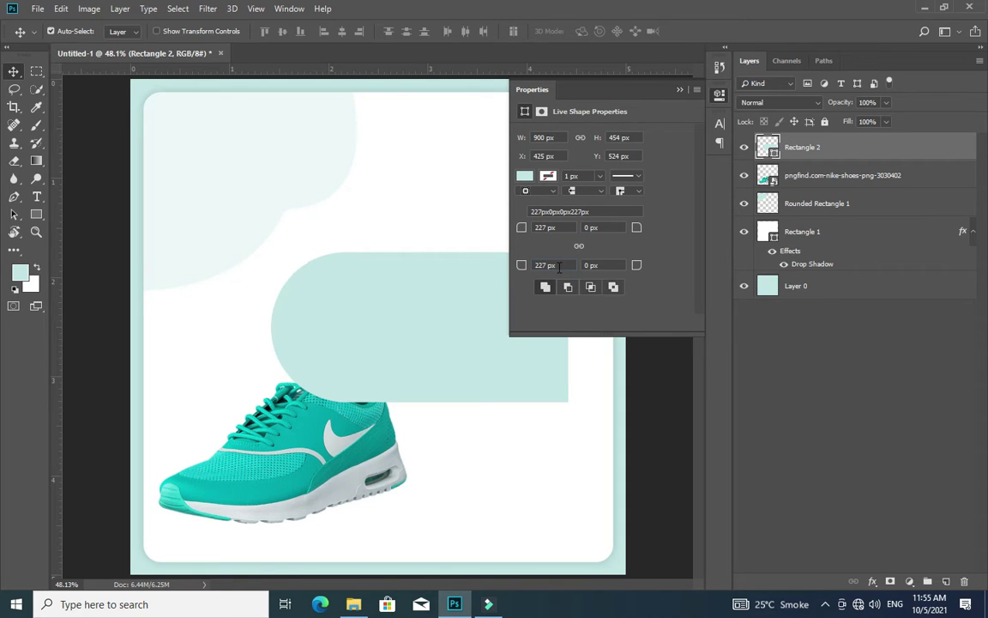
{"action": "left_click", "coordinate": [680, 90]}
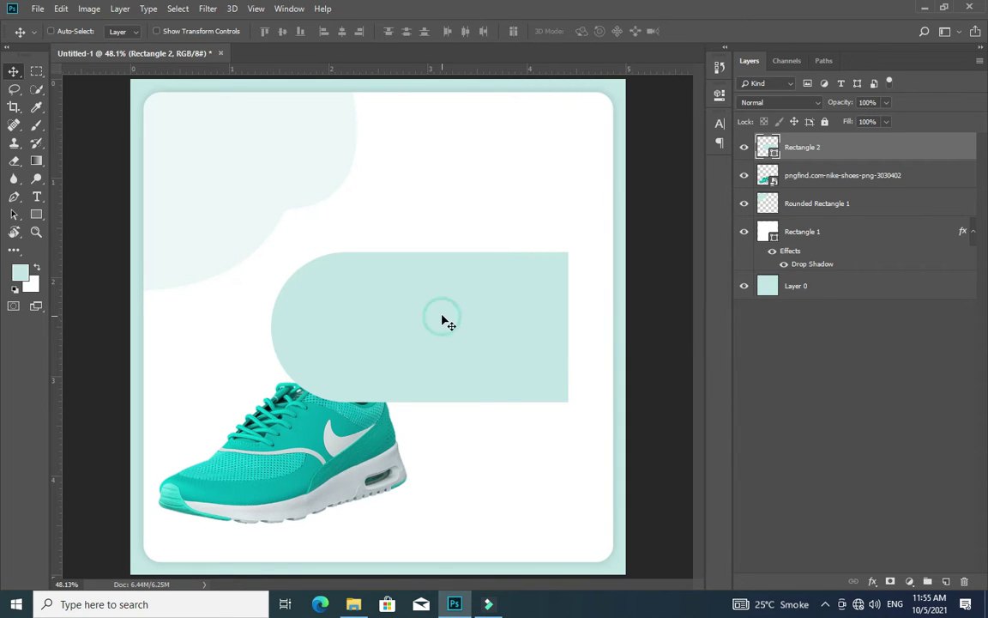
Tilt the band about 39°, scale it to roughly 148% by 128%, and load the card's selection.
{"action": "key", "text": "ctrl+t"}
{"action": "mouse_move", "coordinate": [600, 293]}
{"action": "left_mouse_down"}
{"action": "mouse_move", "coordinate": [531, 225]}
{"action": "mouse_move", "coordinate": [667, 114]}
{"action": "mouse_move", "coordinate": [656, 121]}
{"action": "left_mouse_up"}
{"action": "left_click_drag", "start_coordinate": [540, 228], "coordinate": [529, 213]}
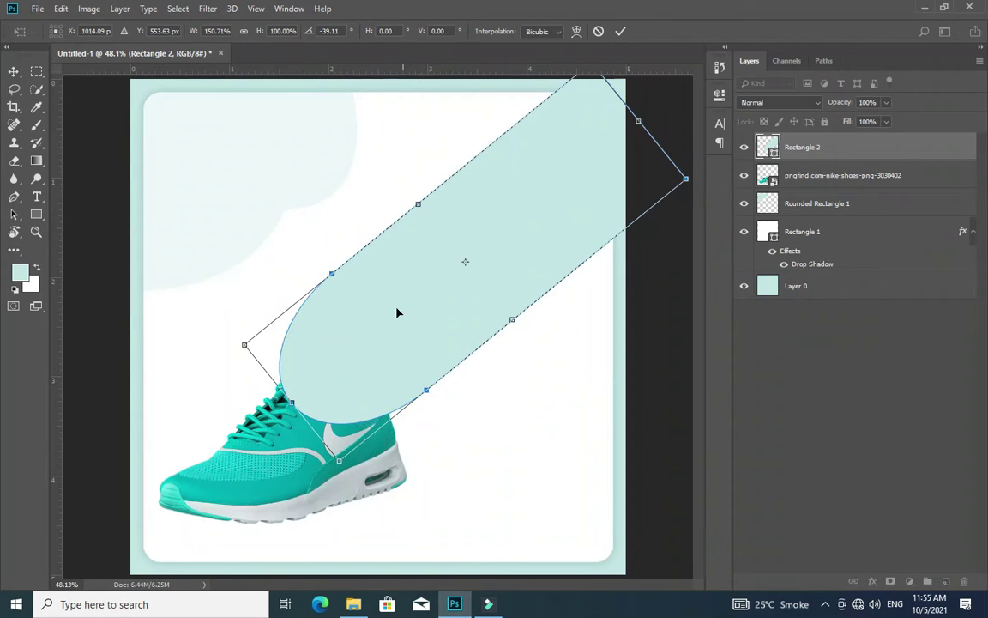
{"action": "left_click_drag", "start_coordinate": [291, 401], "coordinate": [281, 407]}
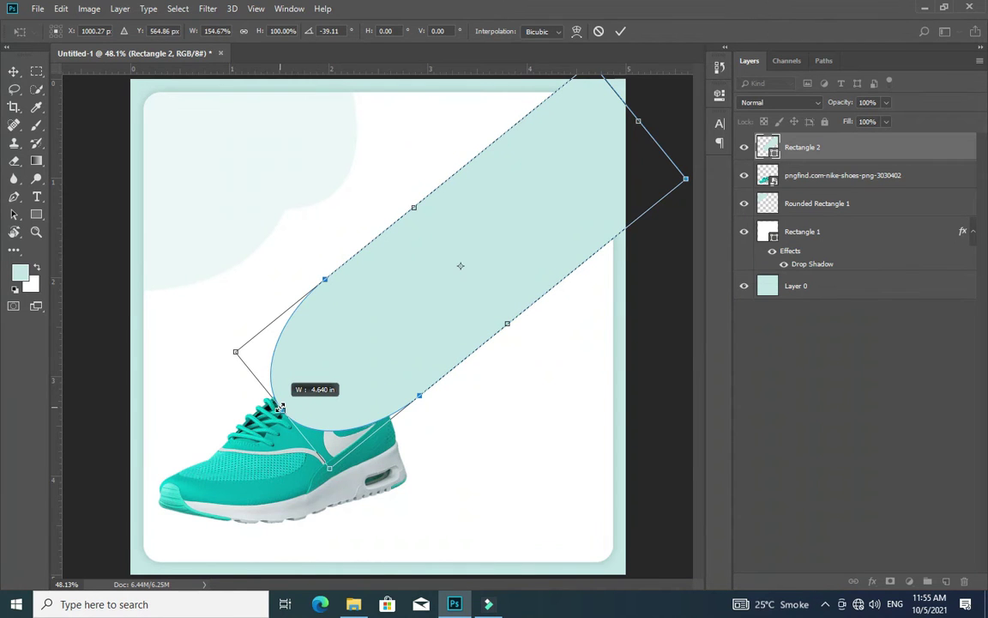
{"action": "left_click_drag", "start_coordinate": [324, 272], "coordinate": [302, 240]}
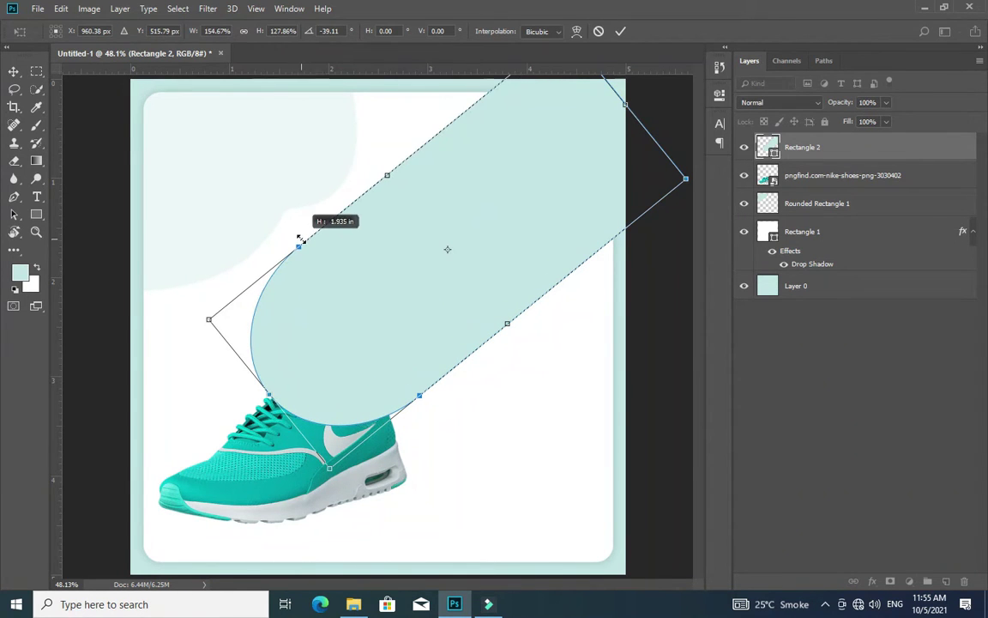
{"action": "mouse_move", "coordinate": [428, 278]}
{"action": "left_mouse_down"}
{"action": "mouse_move", "coordinate": [445, 307]}
{"action": "mouse_move", "coordinate": [454, 302]}
{"action": "left_mouse_up"}
{"action": "mouse_move", "coordinate": [652, 126]}
{"action": "left_mouse_down"}
{"action": "mouse_move", "coordinate": [627, 147]}
{"action": "mouse_move", "coordinate": [636, 135]}
{"action": "left_mouse_up"}
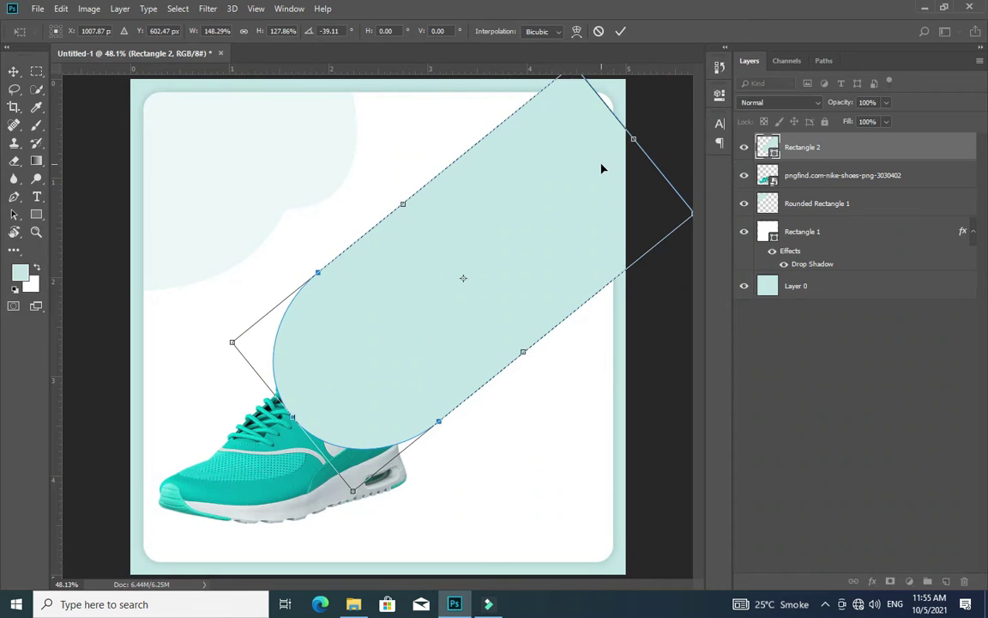
{"action": "left_click_drag", "start_coordinate": [601, 168], "coordinate": [606, 159]}
{"action": "key", "text": "Return"}
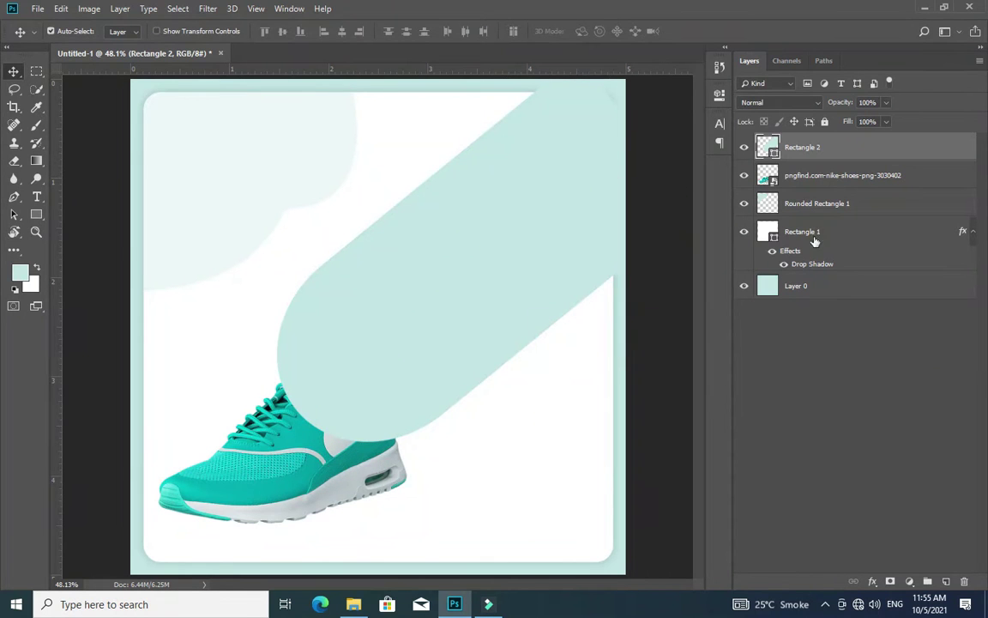
{"action": "left_click", "coordinate": [766, 233], "text": "ctrl"}
Rasterize Rectangle 2 and delete the pill area outside the card's inverted selection.
{"action": "right_click", "coordinate": [806, 148]}
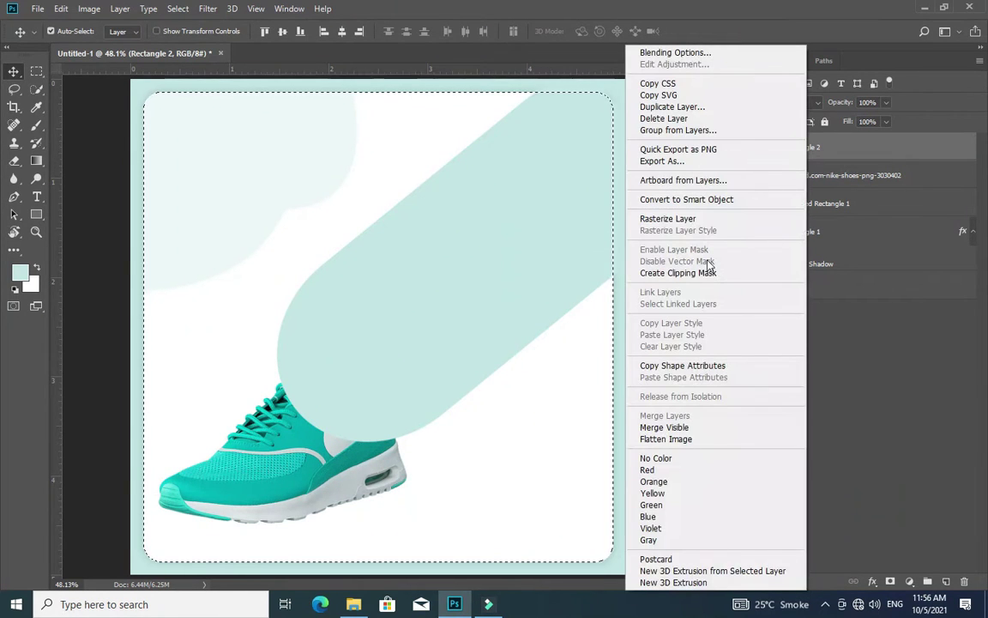
{"action": "left_click", "coordinate": [677, 218]}
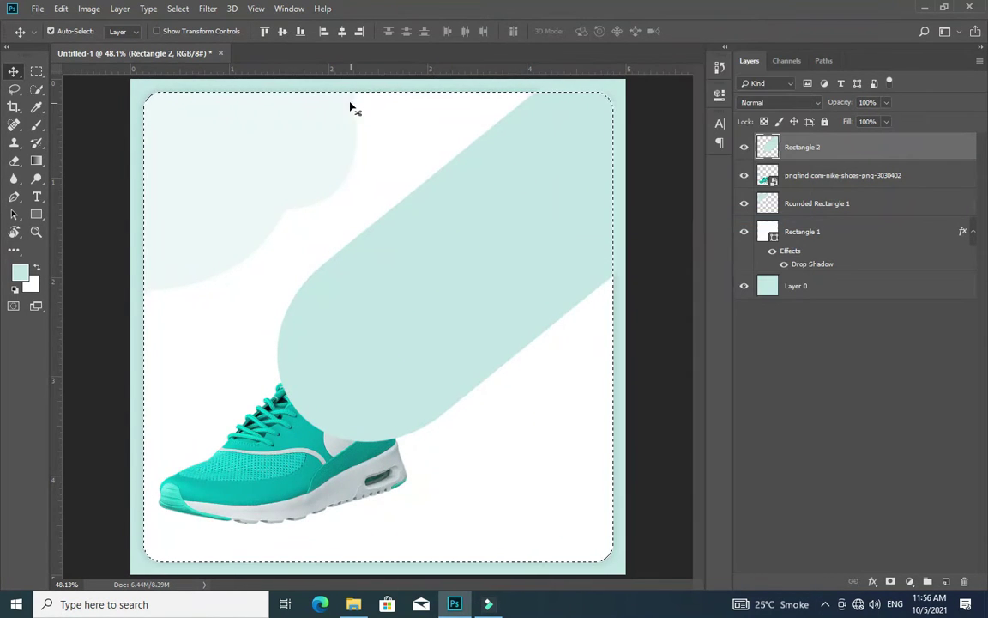
{"action": "left_click", "coordinate": [177, 9]}
{"action": "left_click", "coordinate": [193, 63]}
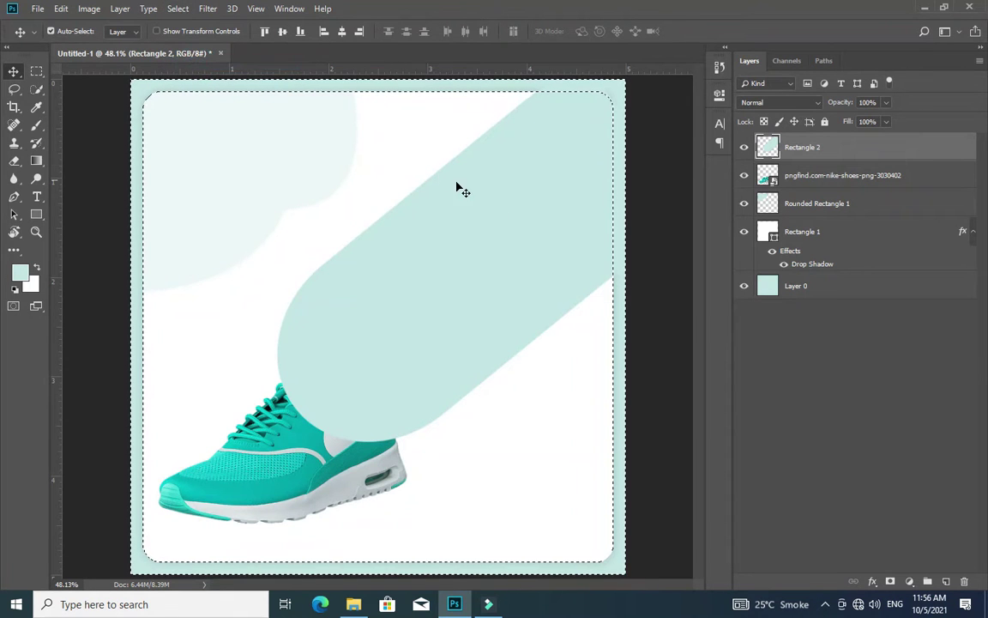
{"action": "left_click_drag", "start_coordinate": [534, 245], "coordinate": [530, 249]}
{"action": "key", "text": "ctrl+d"}
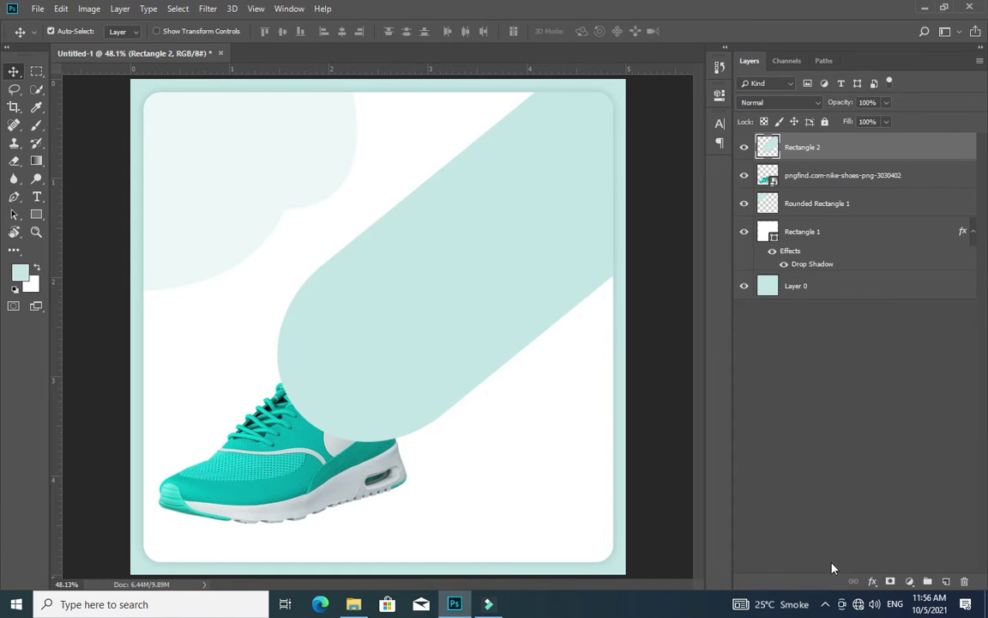
Add a Gradient Overlay to the pill running from the shoe's sampled teal to near-black.
{"action": "left_click", "coordinate": [874, 587]}
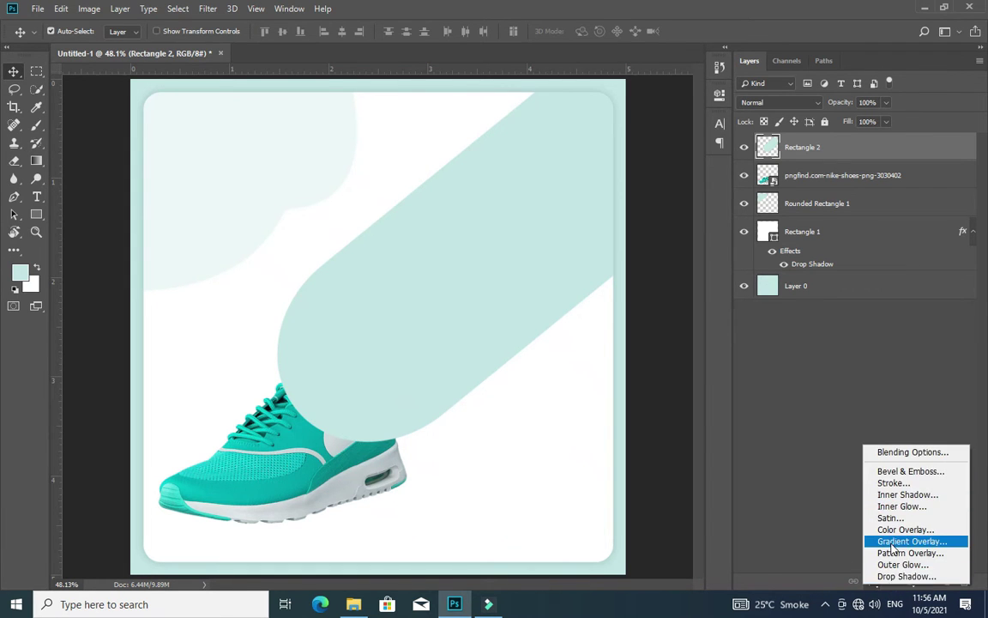
{"action": "left_click", "coordinate": [871, 535]}
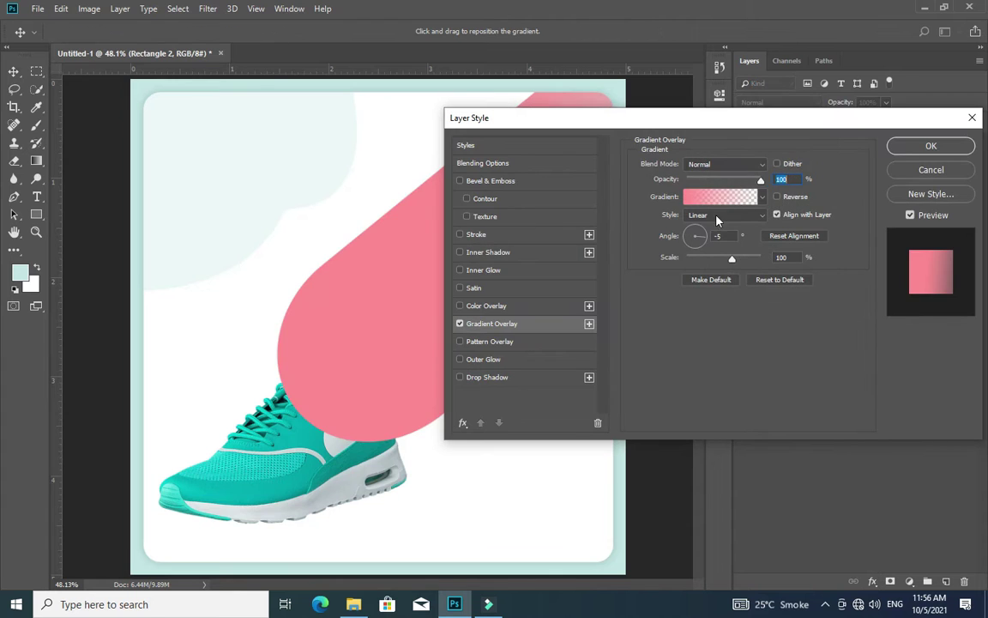
{"action": "left_click", "coordinate": [760, 197]}
{"action": "left_click", "coordinate": [653, 225]}
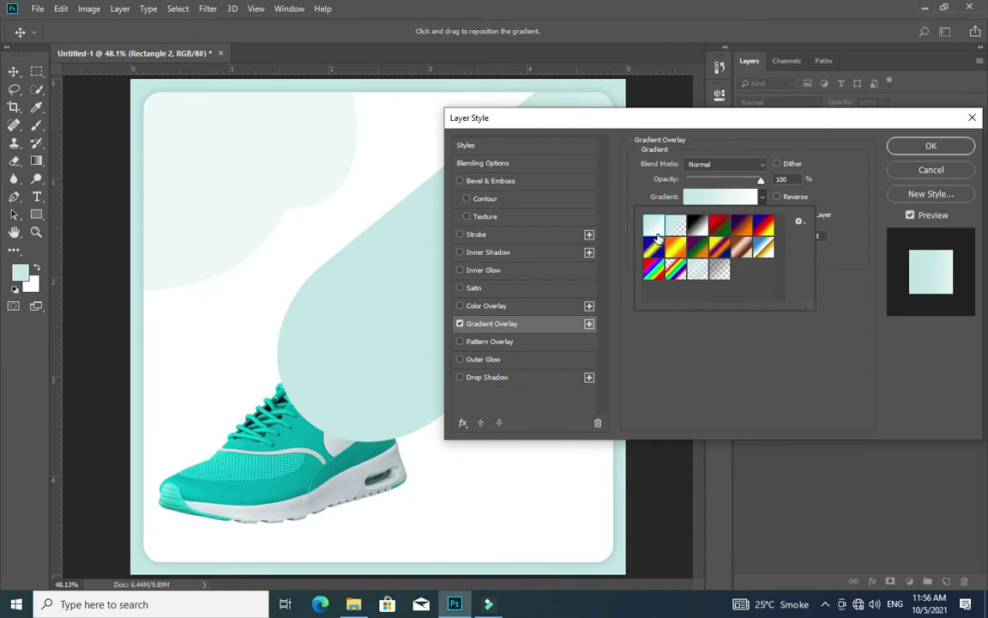
{"action": "double_click", "coordinate": [655, 227]}
{"action": "left_click", "coordinate": [723, 194]}
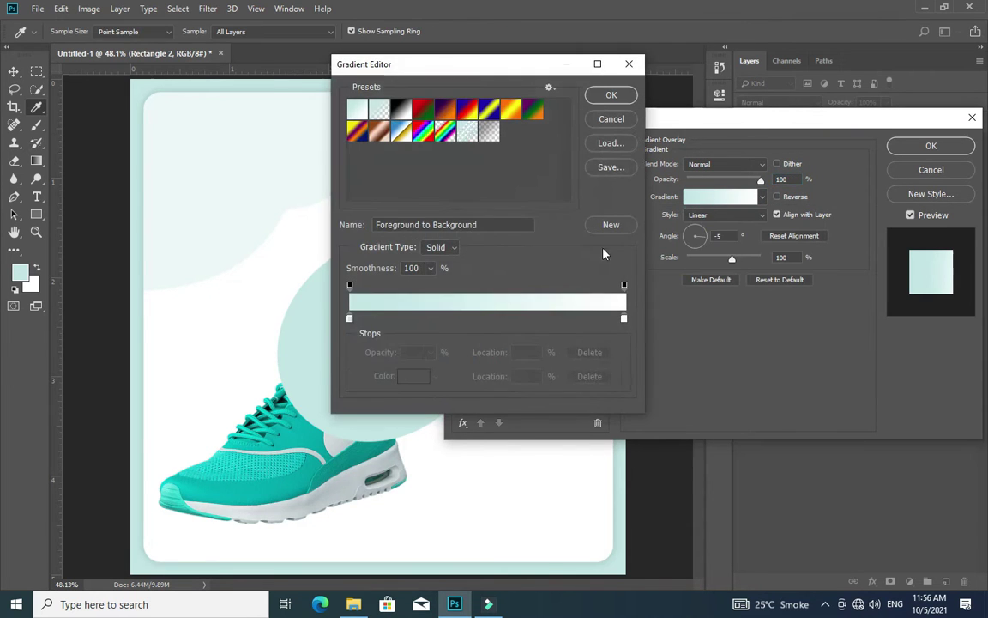
{"action": "left_click", "coordinate": [349, 318]}
{"action": "left_click", "coordinate": [254, 477]}
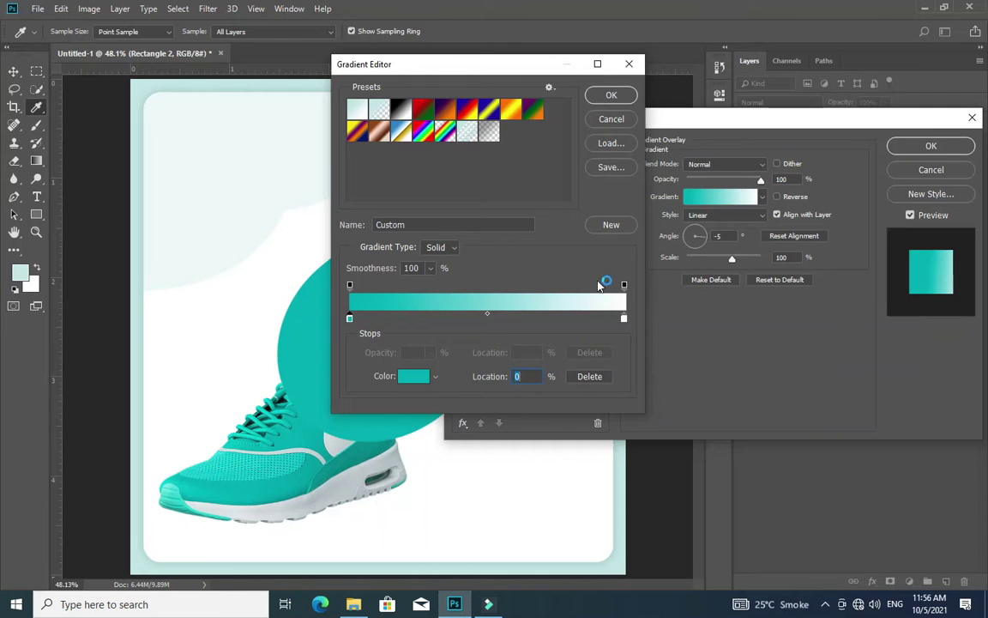
{"action": "left_click", "coordinate": [624, 319]}
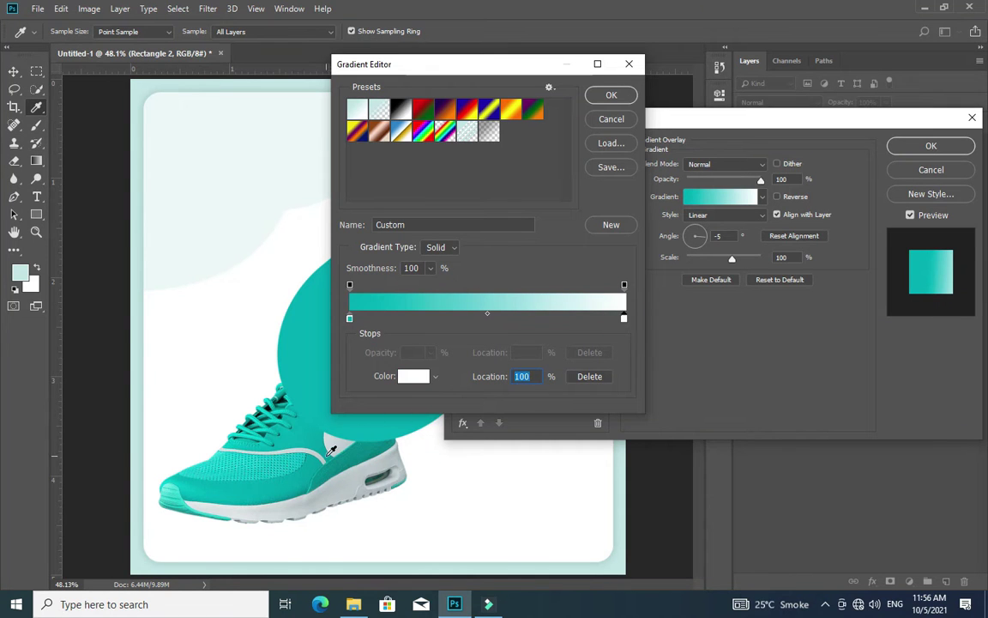
{"action": "double_click", "coordinate": [623, 319]}
{"action": "left_click_drag", "start_coordinate": [704, 227], "coordinate": [612, 310]}
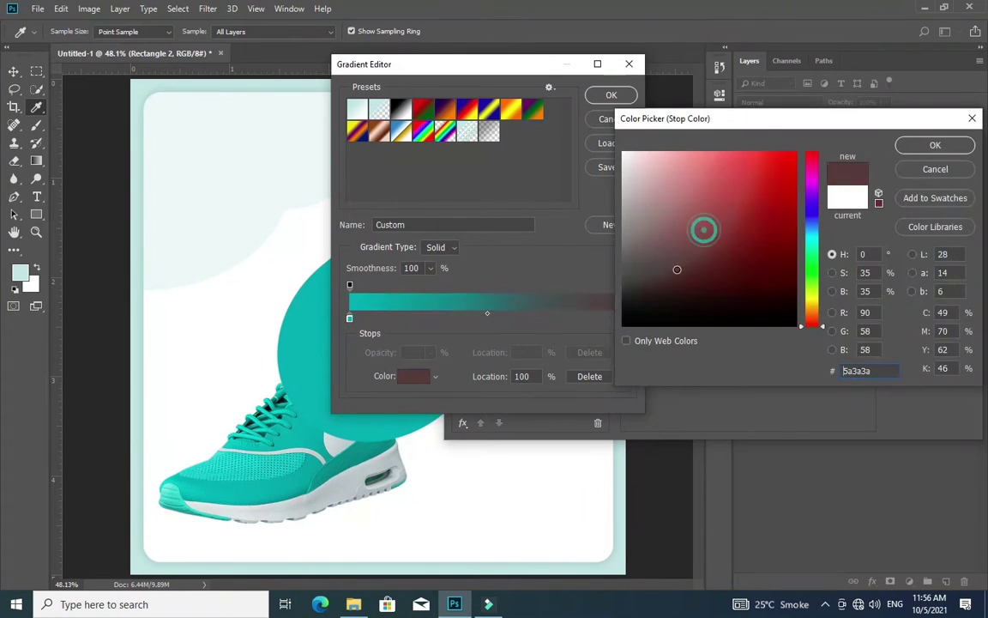
{"action": "left_click", "coordinate": [935, 145]}
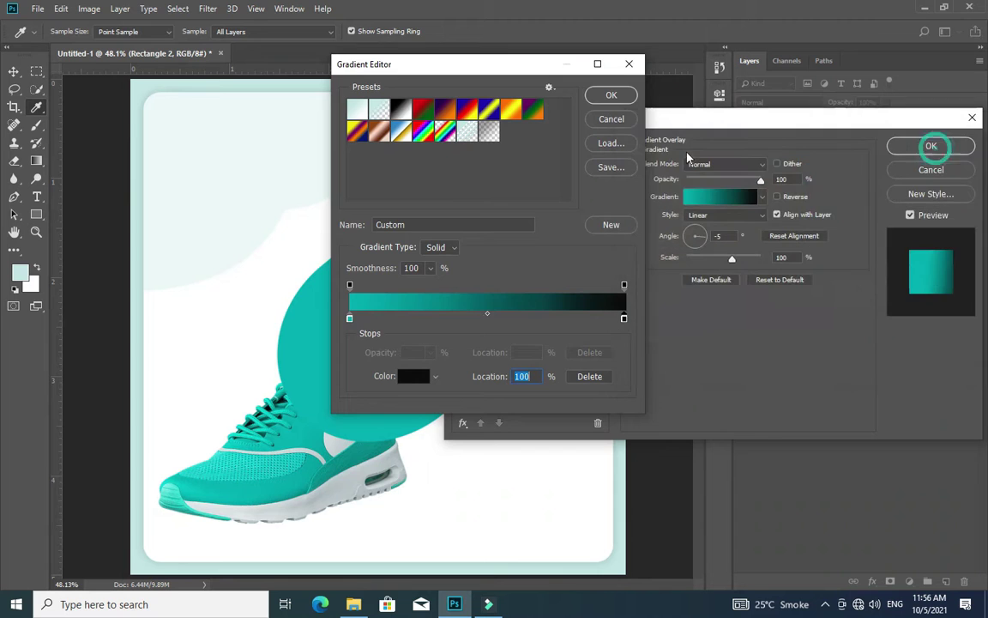
{"action": "left_click", "coordinate": [611, 94]}
Position the gradient on the pill so it darkens toward the upper right.
{"action": "left_click_drag", "start_coordinate": [679, 138], "coordinate": [806, 252]}
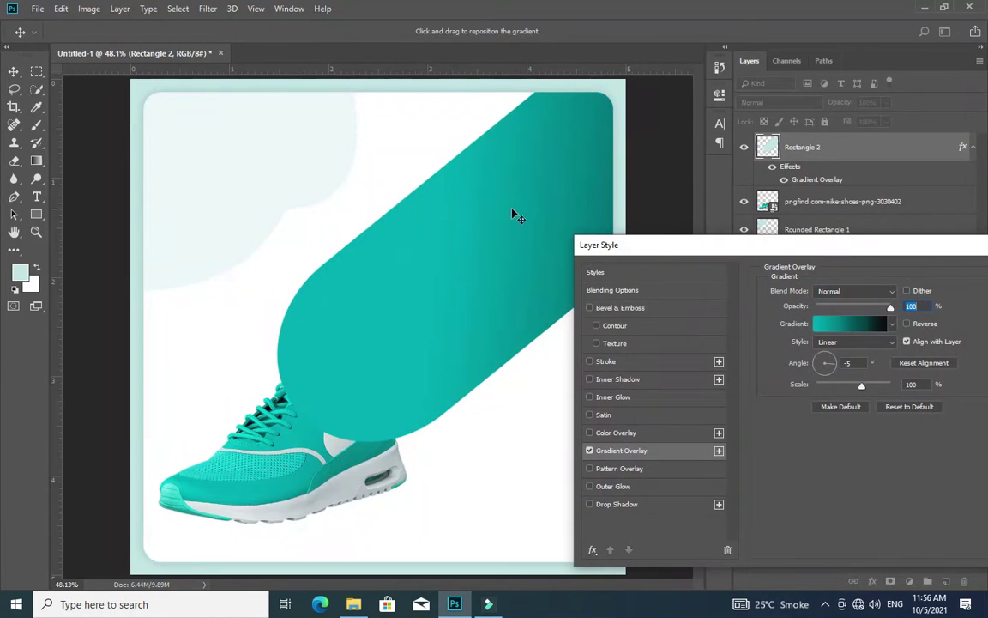
{"action": "left_click_drag", "start_coordinate": [514, 213], "coordinate": [455, 198]}
{"action": "left_click_drag", "start_coordinate": [461, 136], "coordinate": [525, 291]}
{"action": "left_click_drag", "start_coordinate": [508, 396], "coordinate": [476, 273]}
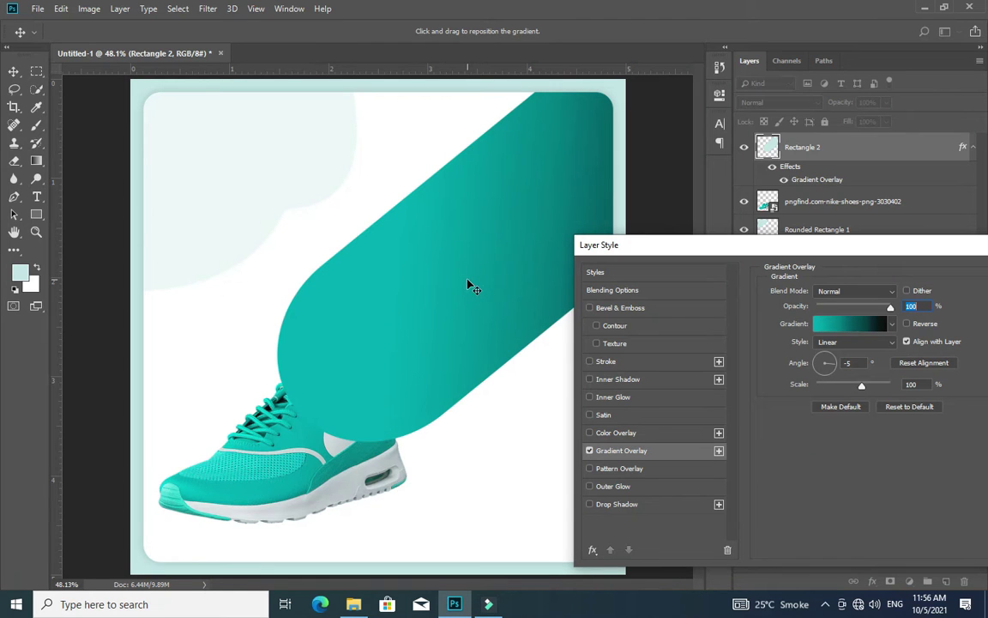
{"action": "left_click_drag", "start_coordinate": [474, 263], "coordinate": [498, 263]}
Change the gradient's start colour to bright cyan 63faff.
{"action": "left_click", "coordinate": [819, 324]}
{"action": "left_click", "coordinate": [352, 319]}
{"action": "left_click", "coordinate": [370, 303]}
{"action": "key", "text": "ctrl+z"}
{"action": "left_click", "coordinate": [349, 318]}
{"action": "left_click", "coordinate": [413, 376]}
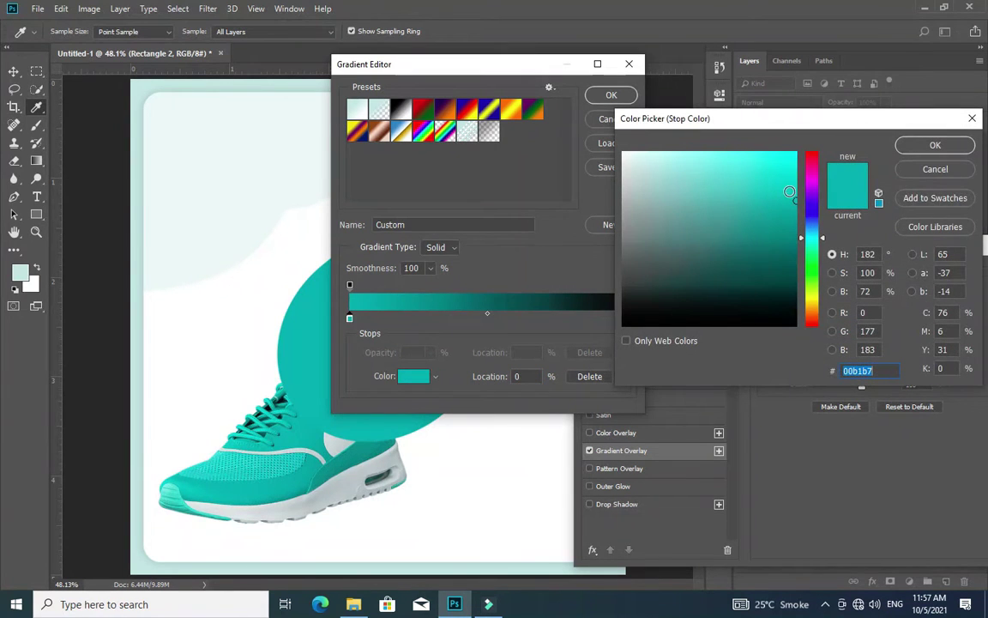
{"action": "left_click_drag", "start_coordinate": [789, 191], "coordinate": [795, 170]}
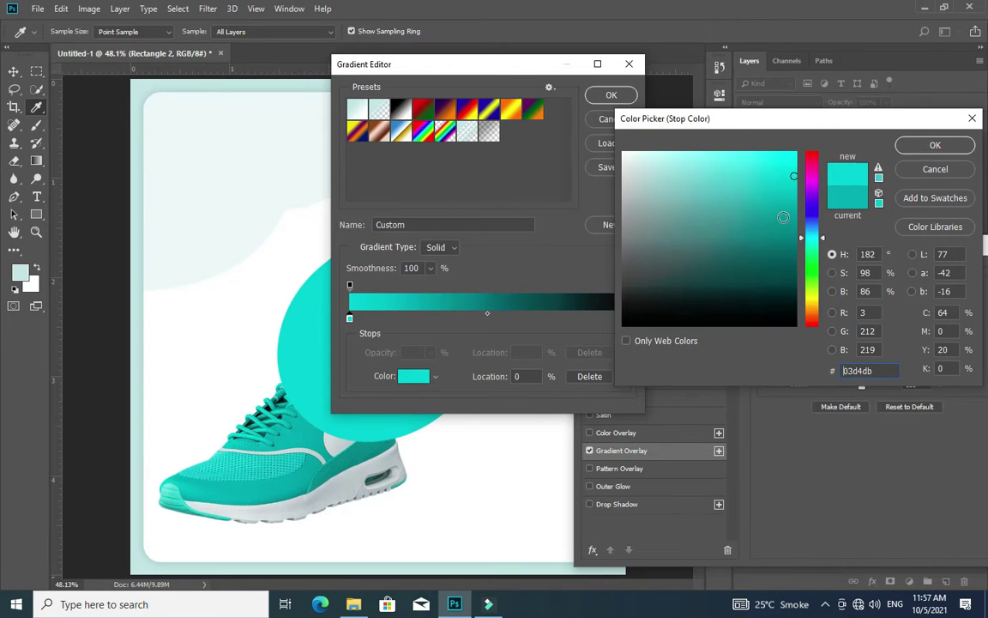
{"action": "left_click_drag", "start_coordinate": [788, 163], "coordinate": [796, 152]}
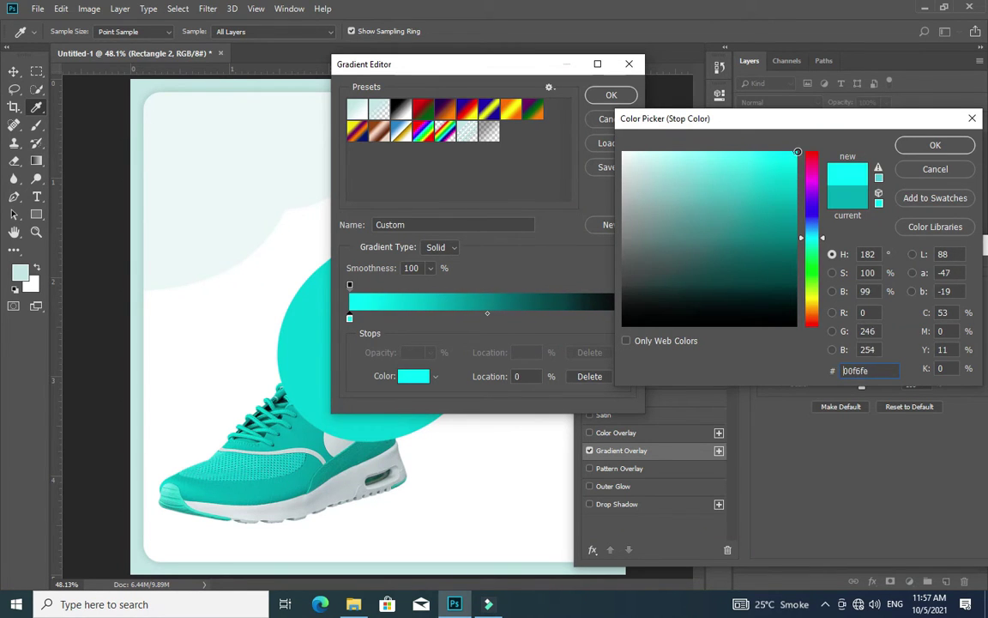
{"action": "left_click_drag", "start_coordinate": [653, 201], "coordinate": [702, 157]}
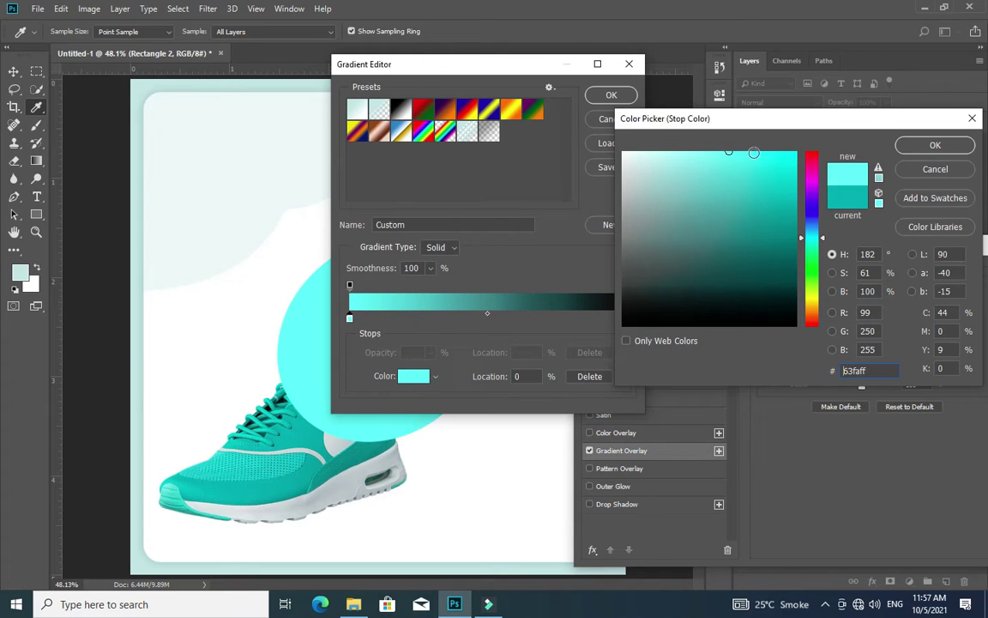
{"action": "left_click", "coordinate": [908, 145]}
{"action": "left_click", "coordinate": [603, 96]}
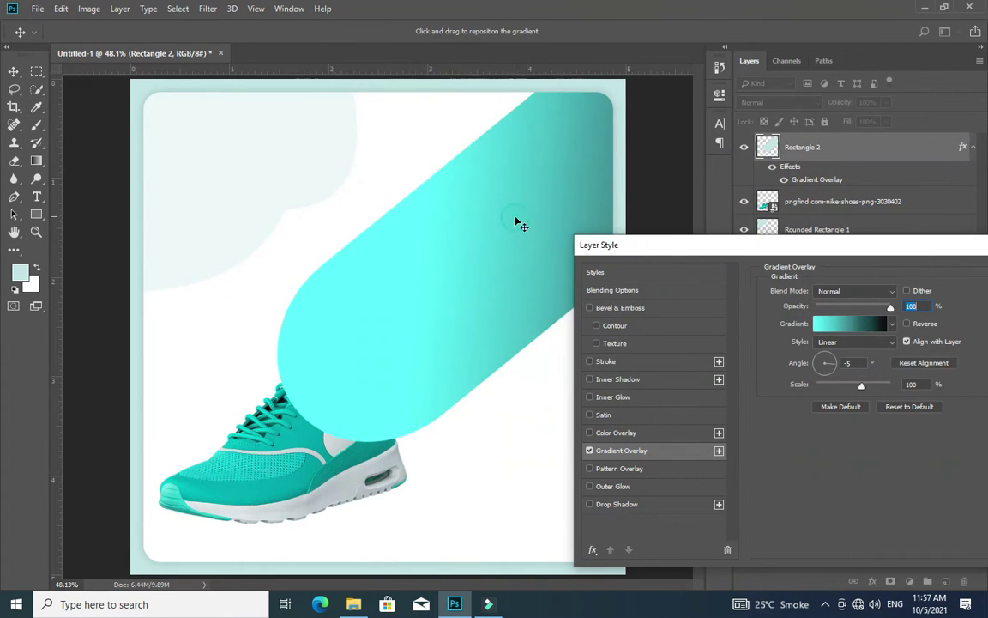
Apply the overlay and bring the shoe layer above the pill, onto its end.
{"action": "left_click", "coordinate": [880, 285]}
{"action": "left_click_drag", "start_coordinate": [823, 203], "coordinate": [823, 145]}
{"action": "left_click_drag", "start_coordinate": [404, 506], "coordinate": [478, 391]}
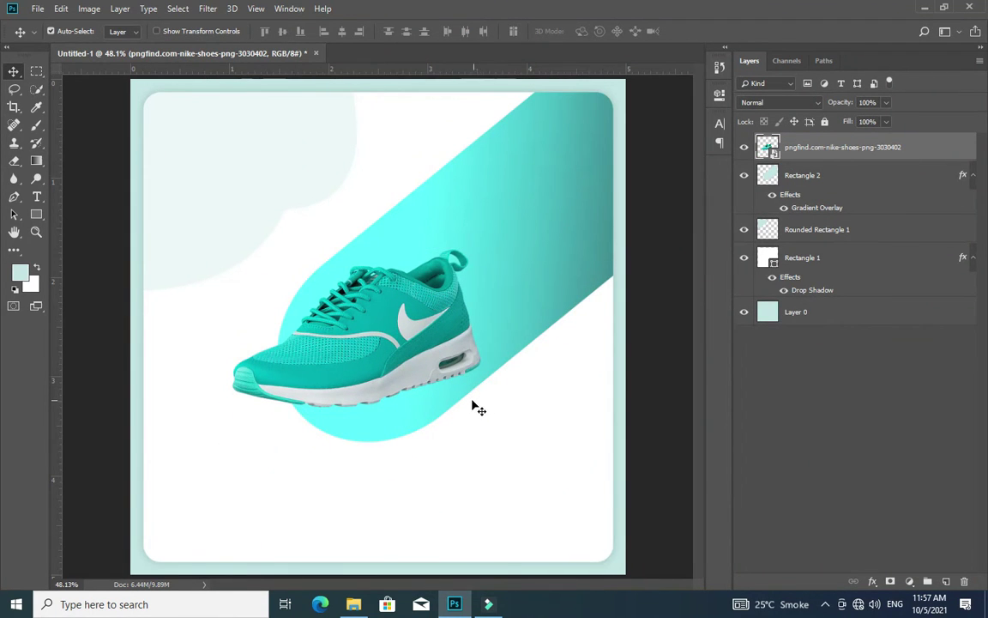
Duplicate the gradient pill as Rectangle 2 copy and place it below the card layer.
{"action": "left_click", "coordinate": [513, 439]}
{"action": "left_click", "coordinate": [826, 180]}
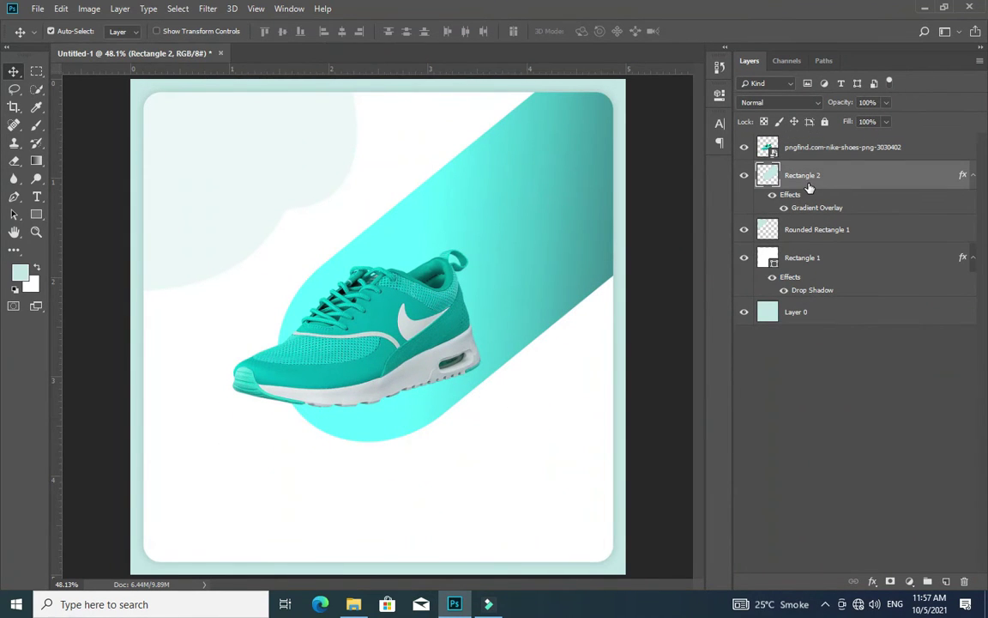
{"action": "right_click", "coordinate": [808, 187]}
{"action": "left_click", "coordinate": [669, 104]}
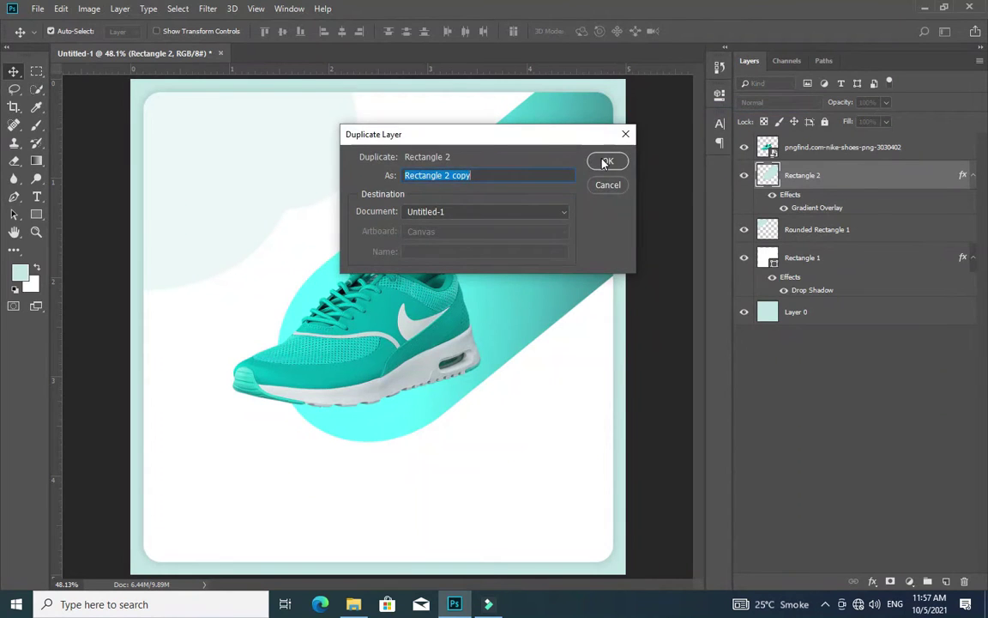
{"action": "left_click", "coordinate": [605, 163]}
{"action": "mouse_move", "coordinate": [826, 175]}
{"action": "left_mouse_down"}
{"action": "mouse_move", "coordinate": [823, 269]}
{"action": "mouse_move", "coordinate": [805, 350]}
{"action": "mouse_move", "coordinate": [753, 345]}
{"action": "left_mouse_up"}
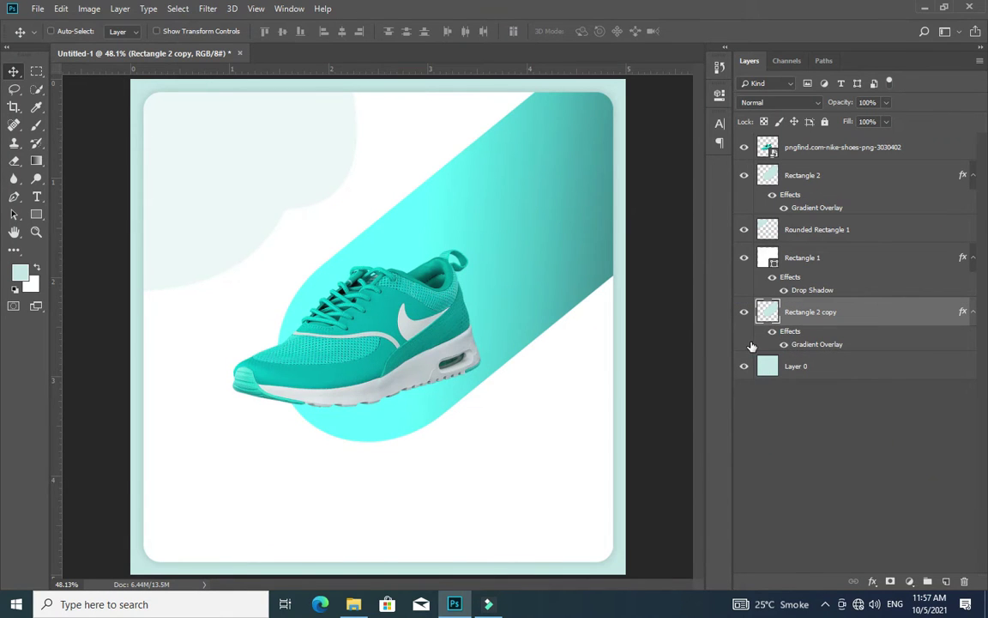
Offset the pill copy up-right past the card's top-right edge, then nudge the shoe up-right.
{"action": "key", "text": "ctrl+t"}
{"action": "left_click_drag", "start_coordinate": [576, 271], "coordinate": [594, 253]}
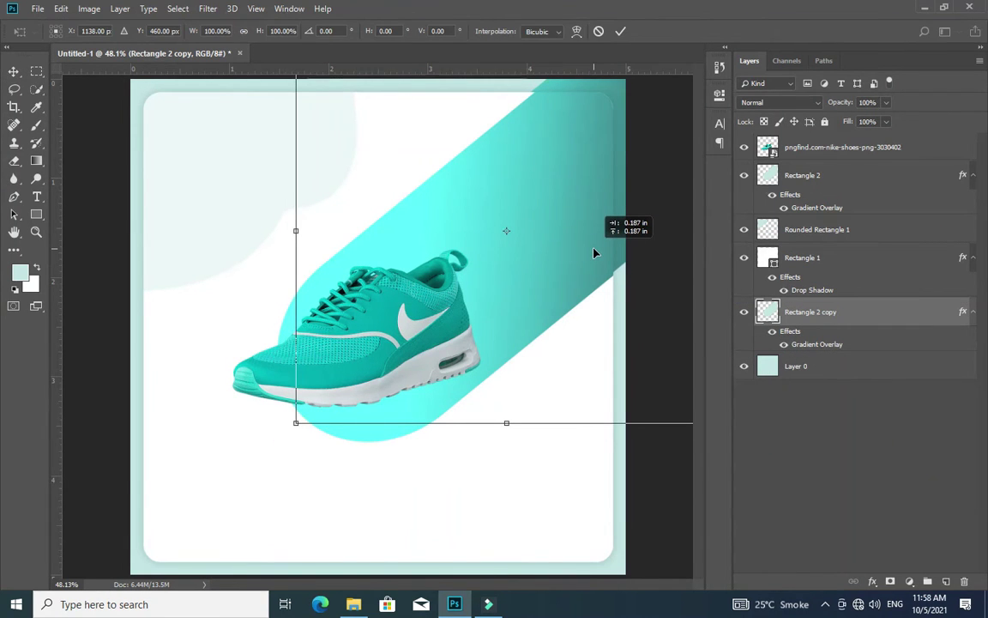
{"action": "left_click_drag", "start_coordinate": [594, 253], "coordinate": [598, 258]}
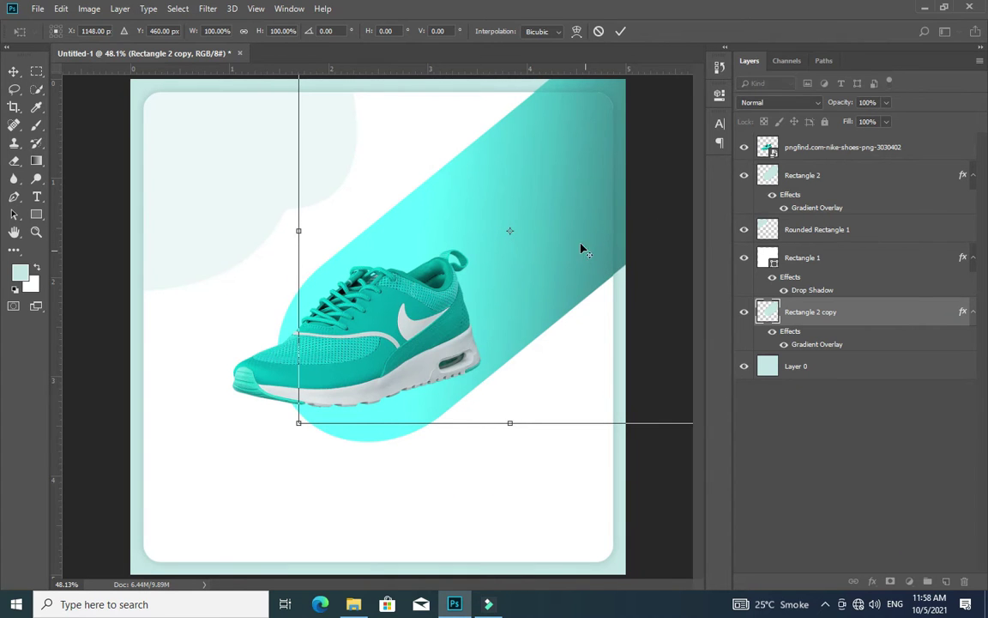
{"action": "left_click", "coordinate": [539, 96], "text": "ctrl"}
{"action": "left_click_drag", "start_coordinate": [538, 96], "coordinate": [628, 143]}
{"action": "key", "text": "Return"}
{"action": "key", "text": "z"}
{"action": "key", "text": "ctrl+0"}
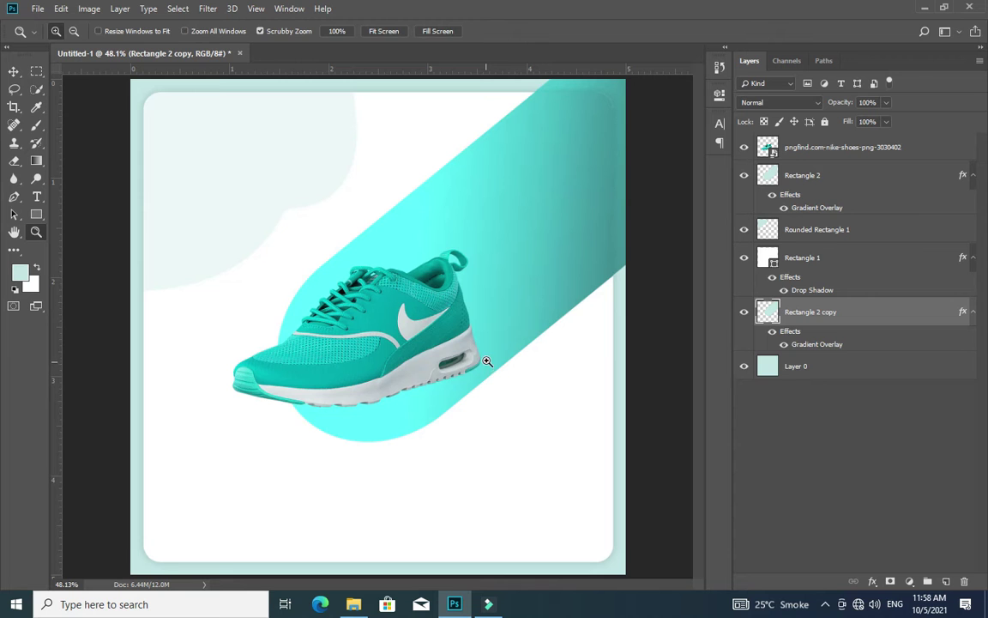
{"action": "key", "text": "v"}
{"action": "left_click_drag", "start_coordinate": [421, 320], "coordinate": [451, 302]}
Scale the shoe to about 32%, rotate it about -22°, and rest it on the pill's rounded end.
{"action": "key", "text": "ctrl+t"}
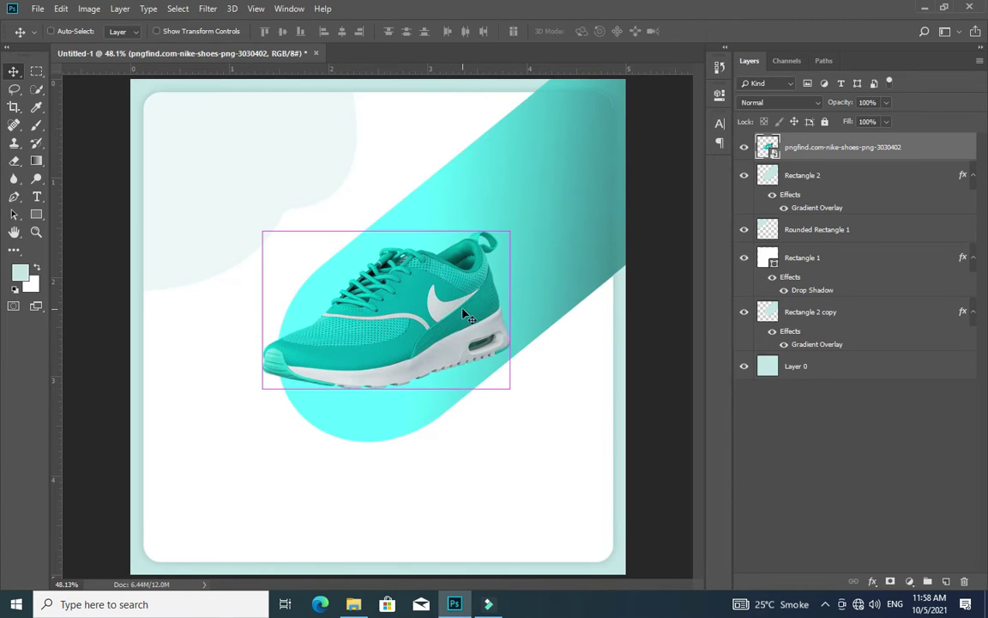
{"action": "mouse_move", "coordinate": [527, 244]}
{"action": "left_mouse_down"}
{"action": "mouse_move", "coordinate": [516, 169]}
{"action": "mouse_move", "coordinate": [527, 215]}
{"action": "left_mouse_up"}
{"action": "left_click_drag", "start_coordinate": [471, 191], "coordinate": [531, 101]}
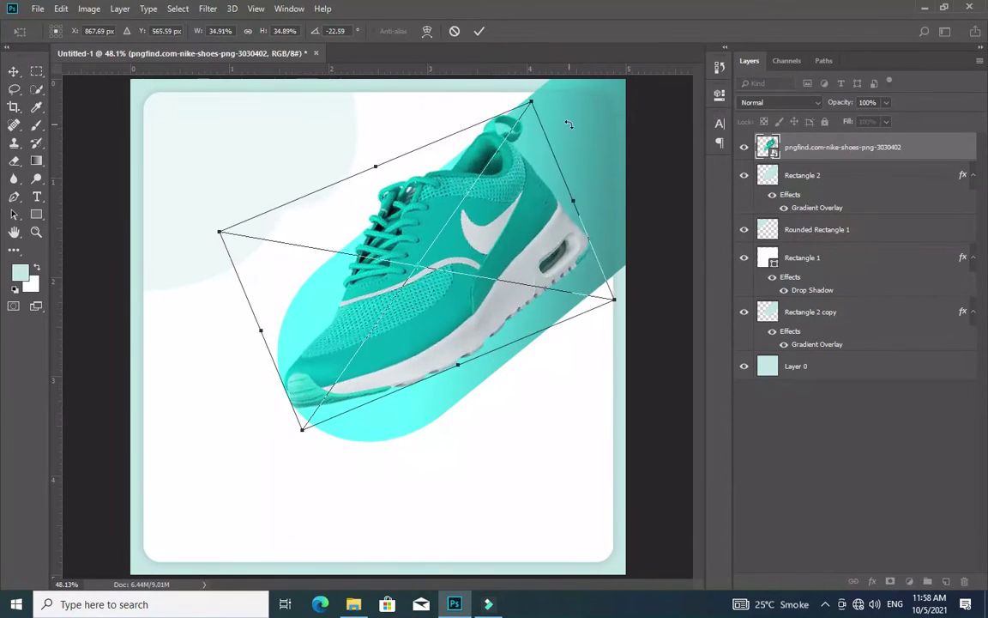
{"action": "left_click_drag", "start_coordinate": [445, 281], "coordinate": [401, 308]}
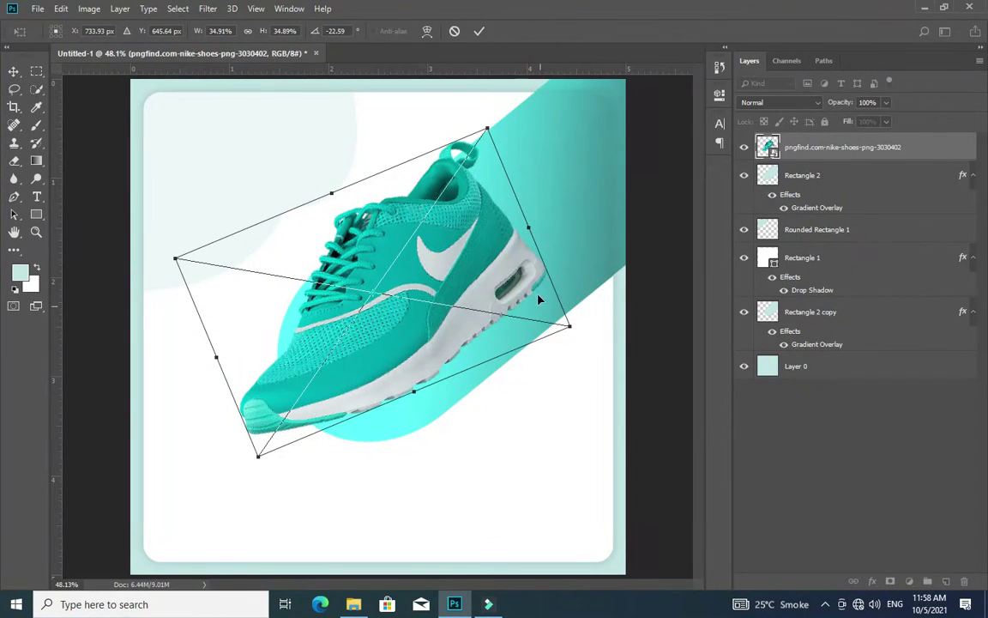
{"action": "left_click_drag", "start_coordinate": [487, 125], "coordinate": [506, 100]}
{"action": "left_click_drag", "start_coordinate": [477, 229], "coordinate": [476, 257]}
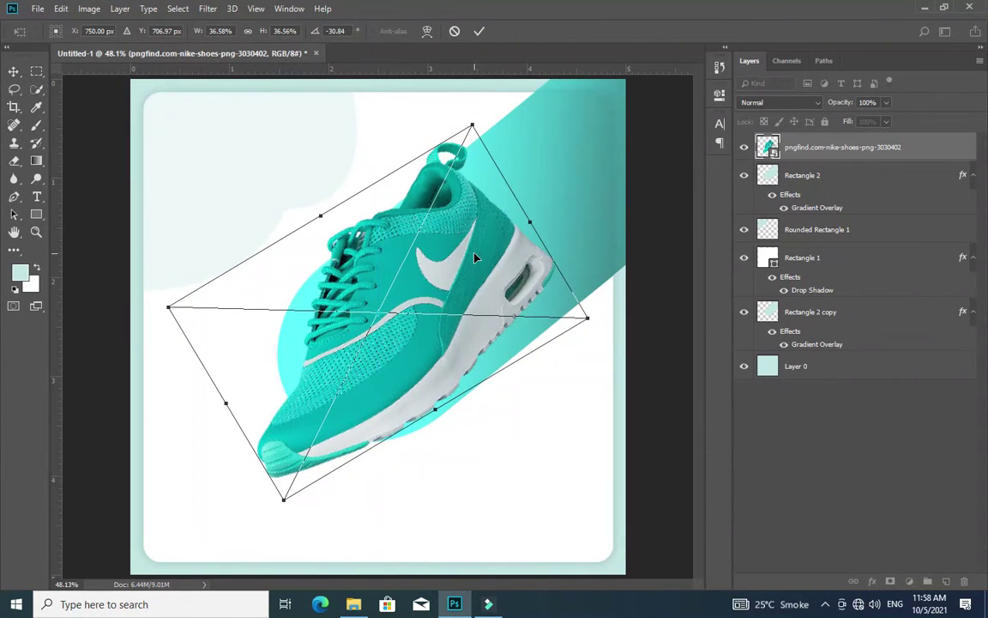
{"action": "left_click_drag", "start_coordinate": [471, 125], "coordinate": [455, 157]}
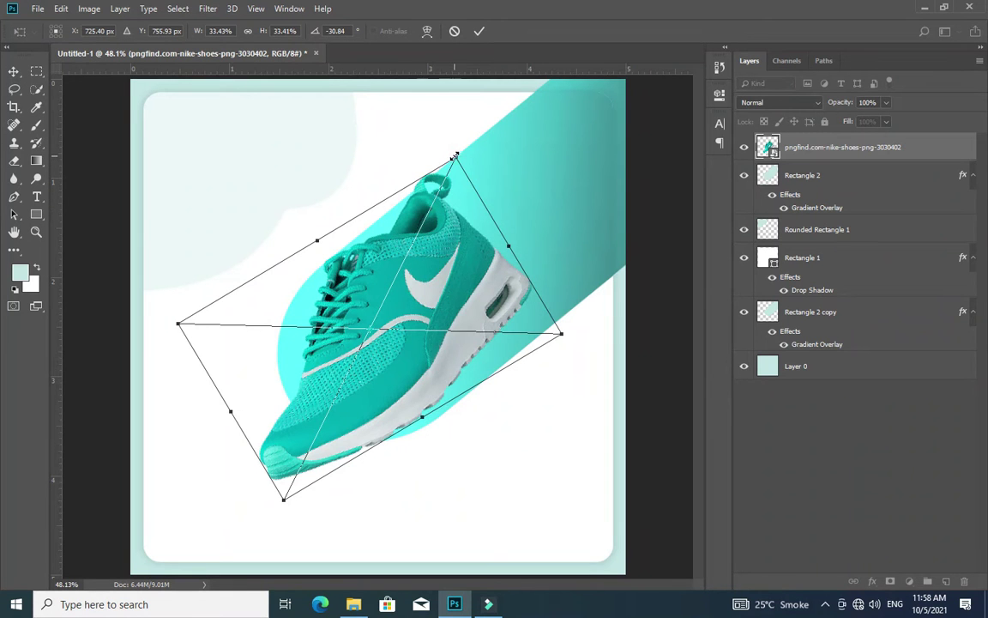
{"action": "left_click_drag", "start_coordinate": [503, 201], "coordinate": [525, 206]}
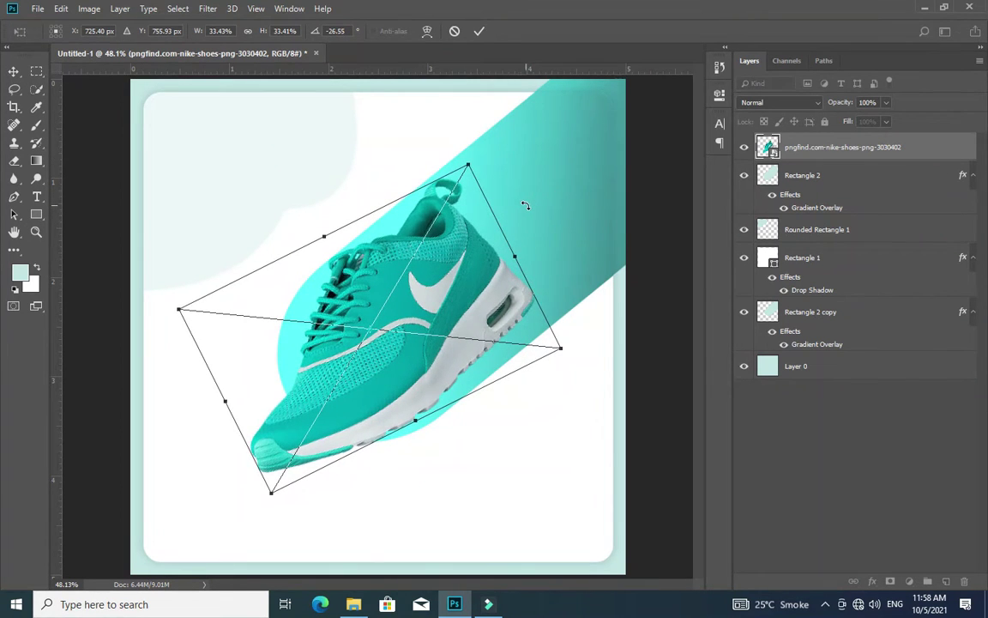
{"action": "left_click_drag", "start_coordinate": [469, 164], "coordinate": [470, 161]}
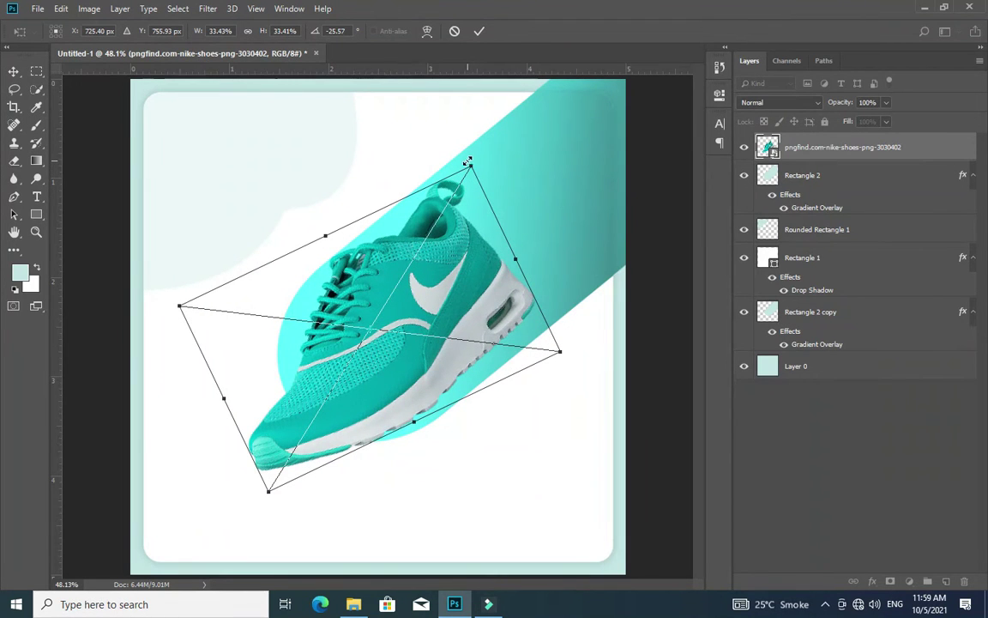
{"action": "left_click_drag", "start_coordinate": [469, 163], "coordinate": [460, 173]}
{"action": "left_click_drag", "start_coordinate": [535, 204], "coordinate": [534, 218]}
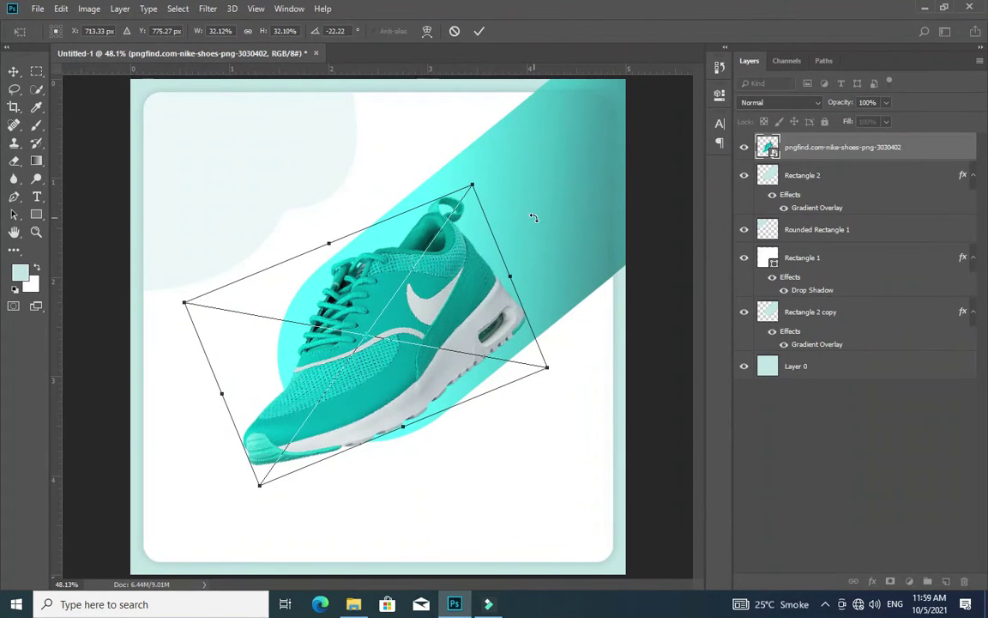
{"action": "left_click_drag", "start_coordinate": [472, 184], "coordinate": [476, 179]}
{"action": "key", "text": "Return"}
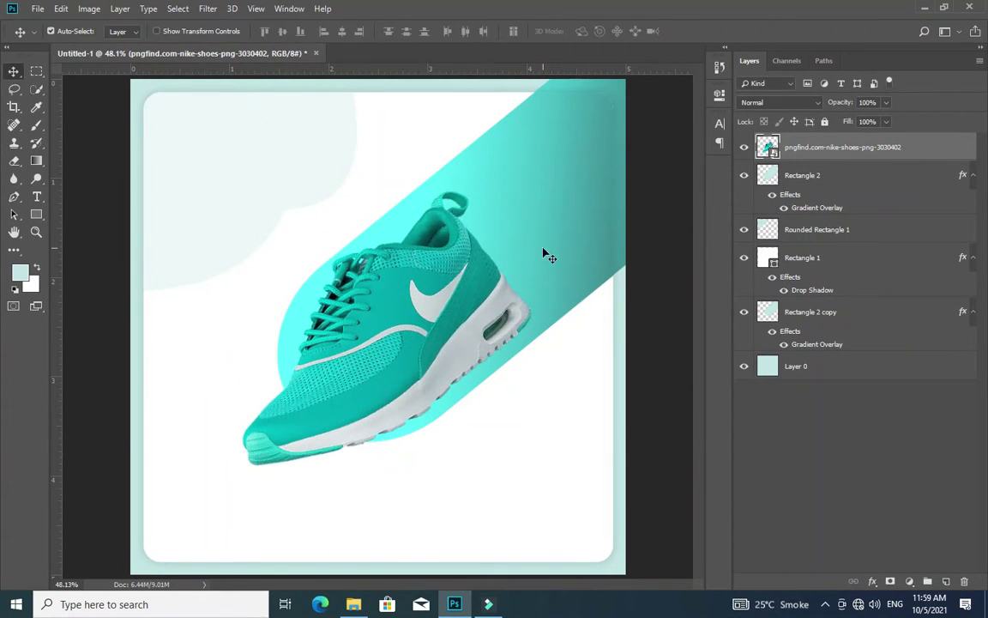
{"action": "left_click_drag", "start_coordinate": [446, 314], "coordinate": [454, 311]}
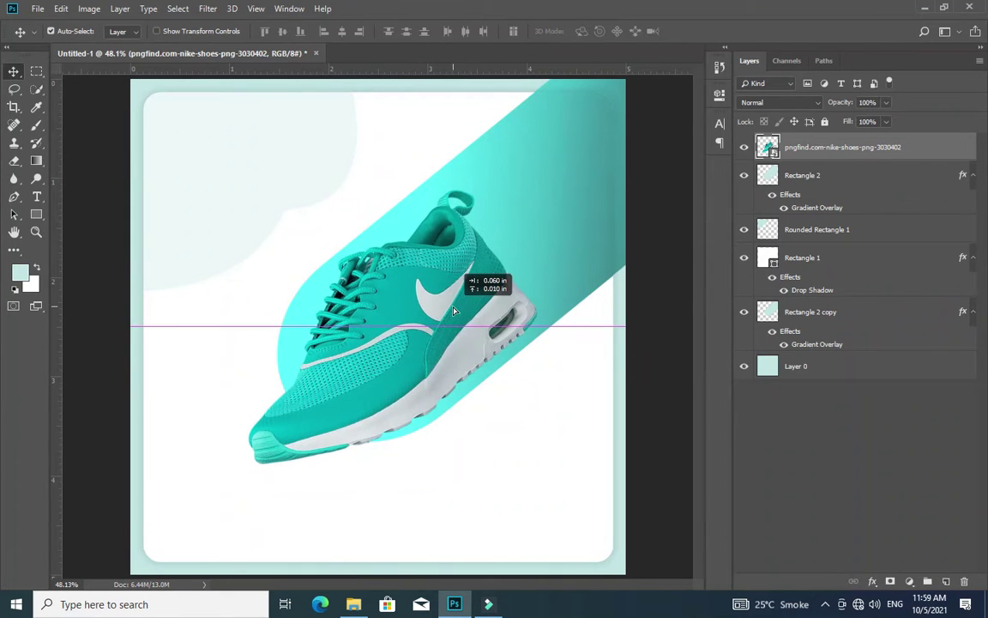
Zoom in on the toe, add an empty Layer 1, and choose a Soft Round brush.
{"action": "key", "text": "z"}
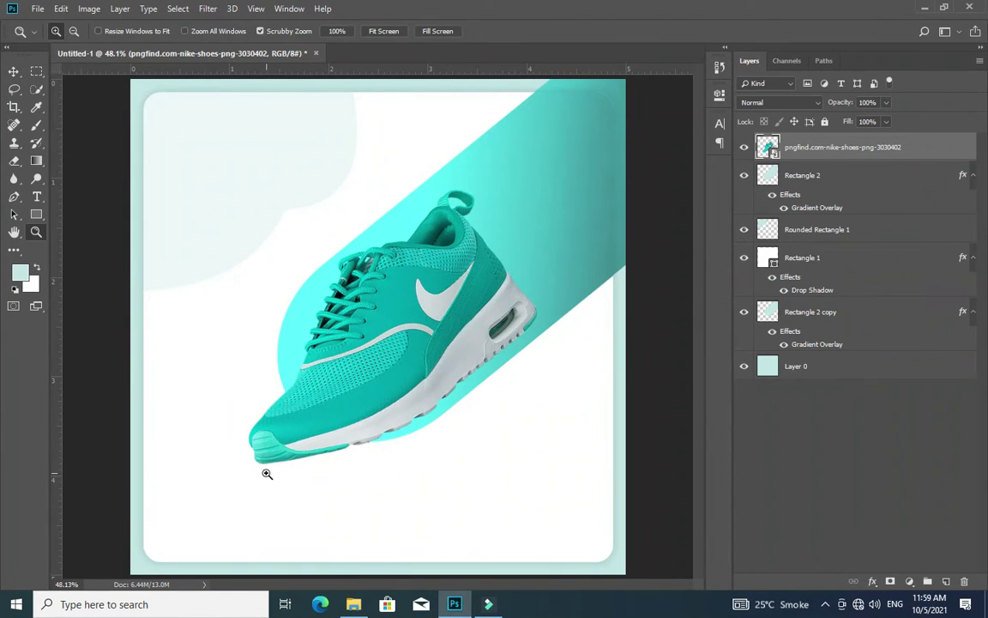
{"action": "left_click", "coordinate": [267, 473]}
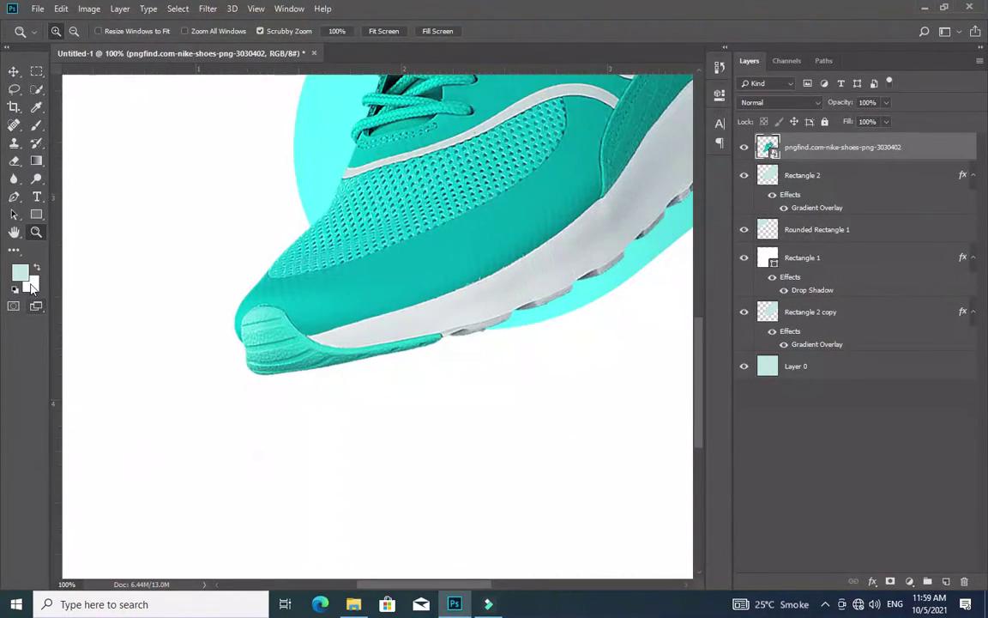
{"action": "left_click", "coordinate": [946, 581]}
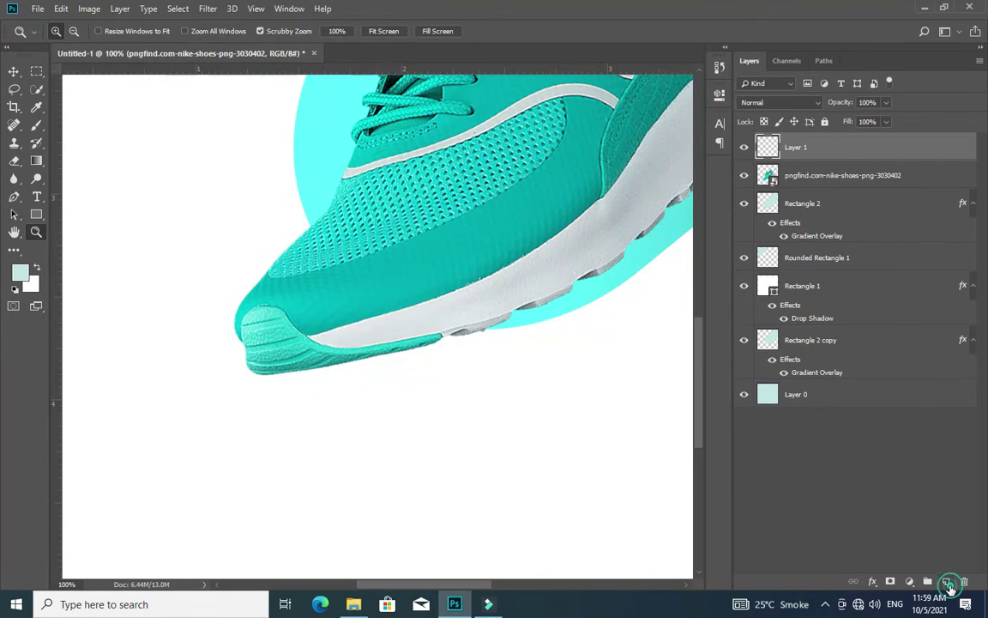
{"action": "key", "text": "b"}
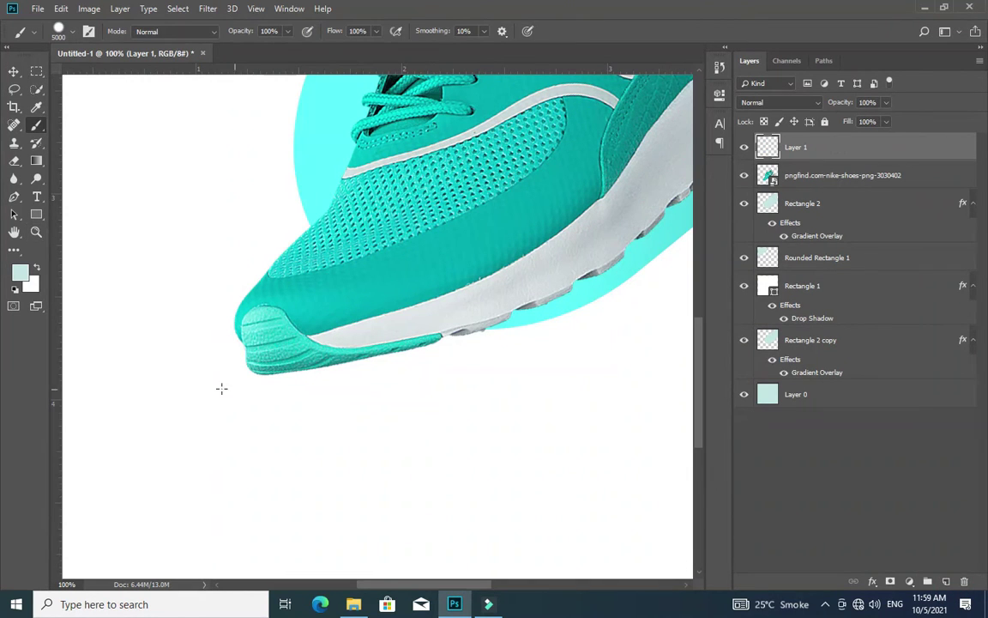
{"action": "right_click", "coordinate": [39, 128]}
{"action": "left_click", "coordinate": [85, 112]}
{"action": "right_click", "coordinate": [344, 421]}
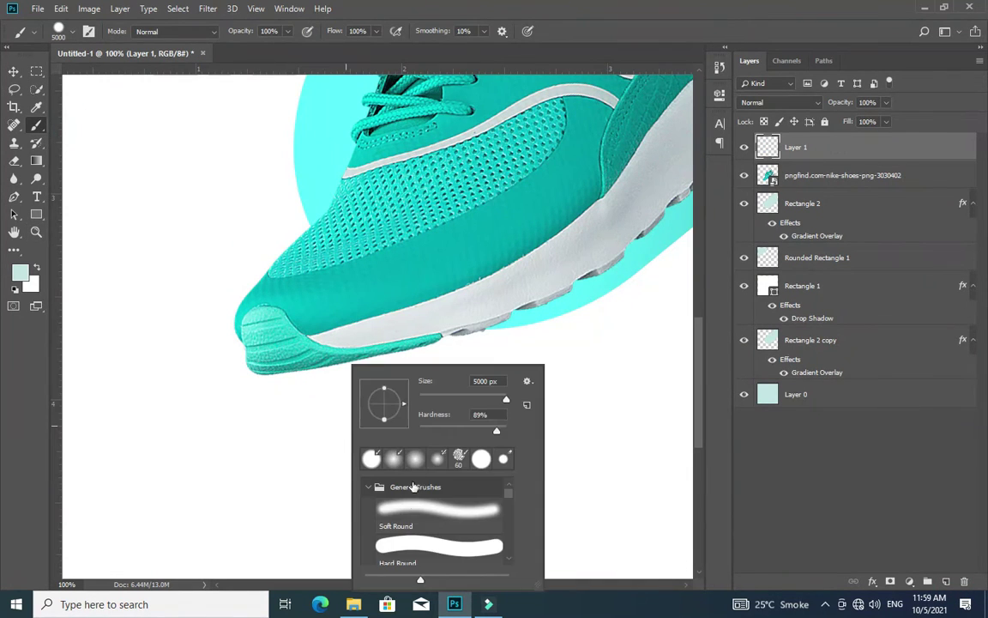
{"action": "left_click", "coordinate": [413, 510]}
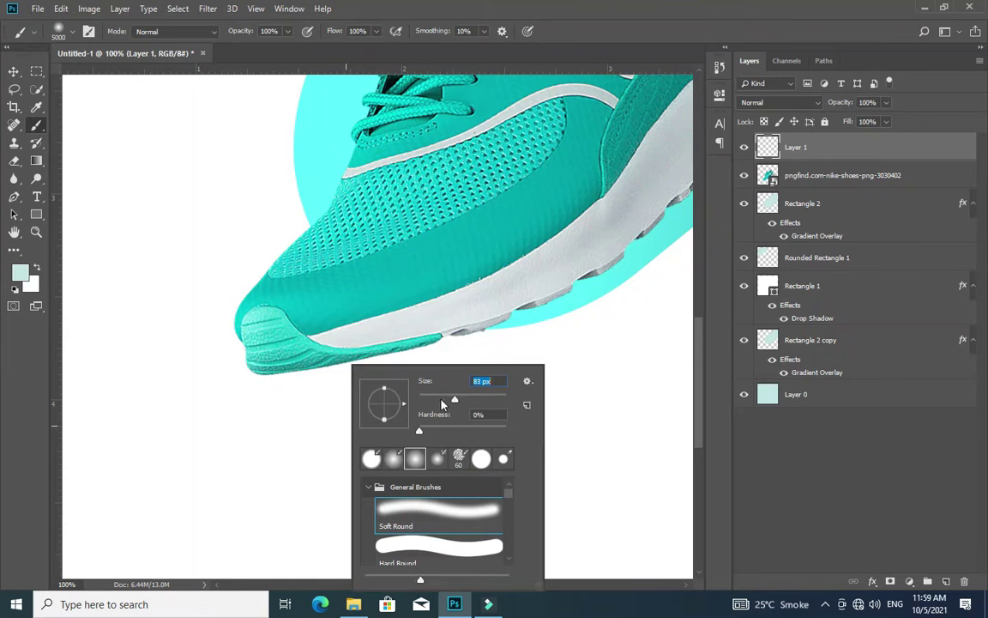
Paint a dark 0d1b1b soft stroke under the shoe's toe.
{"action": "left_click", "coordinate": [19, 272]}
{"action": "left_click", "coordinate": [721, 297]}
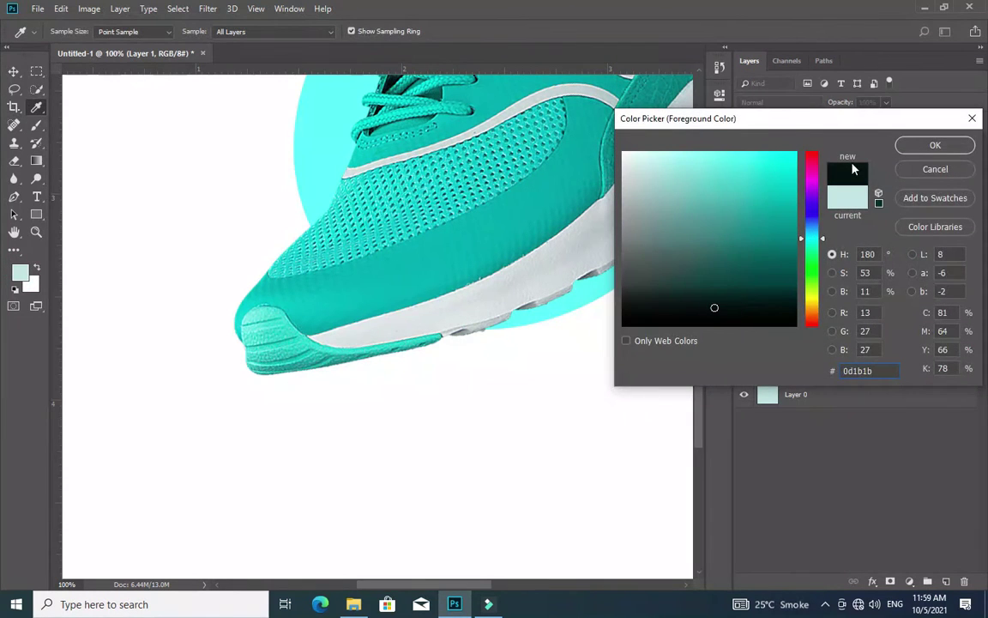
{"action": "left_click", "coordinate": [924, 148]}
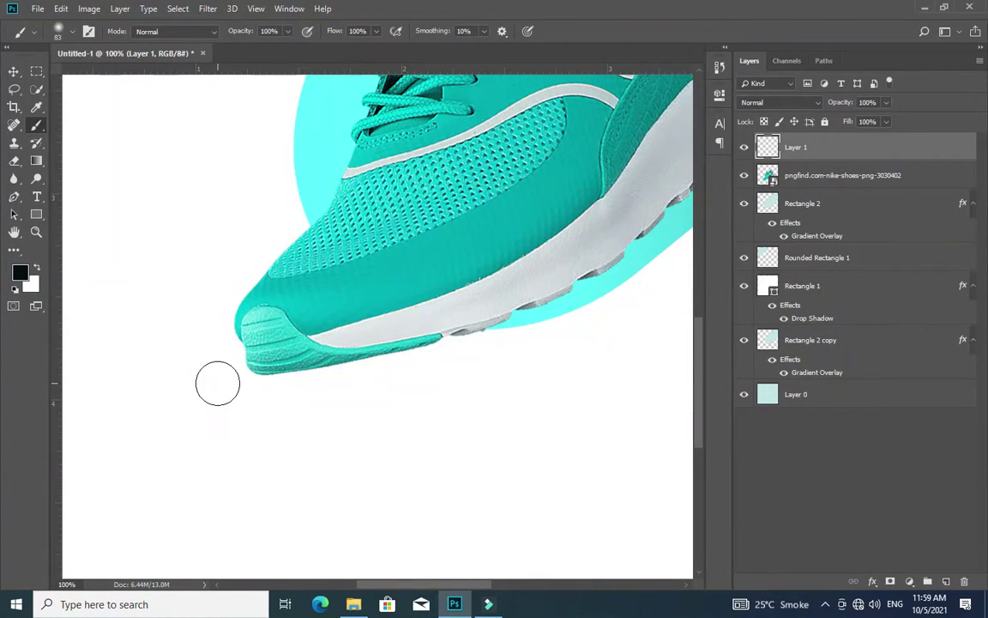
{"action": "left_click_drag", "start_coordinate": [216, 383], "coordinate": [379, 396]}
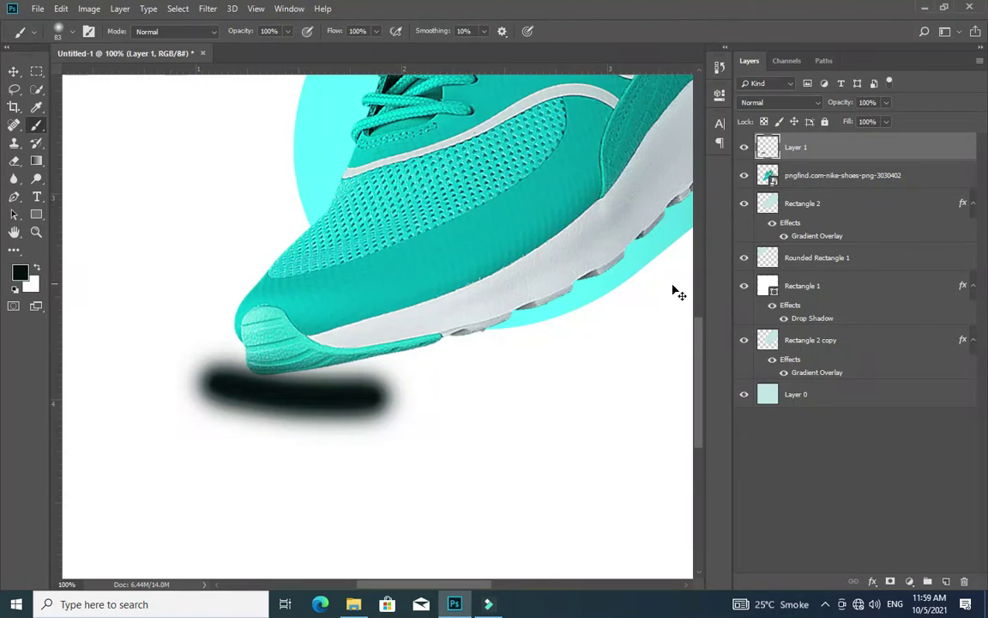
Squash the dark stroke into a slim, slightly tilted shadow and move Layer 1 below the shoe.
{"action": "key", "text": "ctrl+t"}
{"action": "left_click_drag", "start_coordinate": [293, 436], "coordinate": [303, 387]}
{"action": "left_click_drag", "start_coordinate": [480, 414], "coordinate": [467, 334]}
{"action": "left_click_drag", "start_coordinate": [174, 390], "coordinate": [199, 389]}
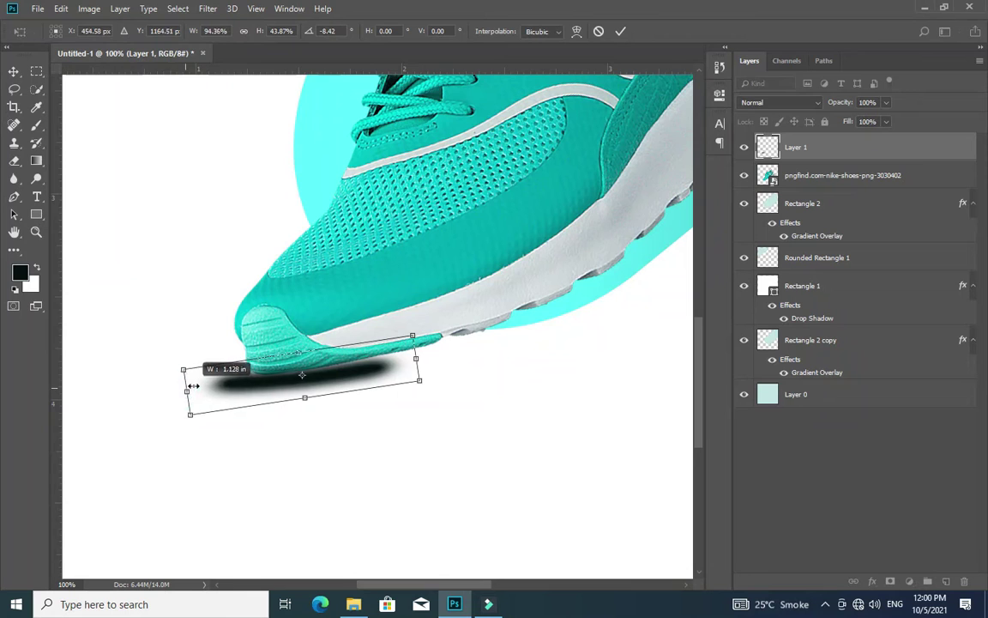
{"action": "mouse_move", "coordinate": [419, 356]}
{"action": "left_mouse_down"}
{"action": "mouse_move", "coordinate": [331, 353]}
{"action": "mouse_move", "coordinate": [386, 360]}
{"action": "left_mouse_up"}
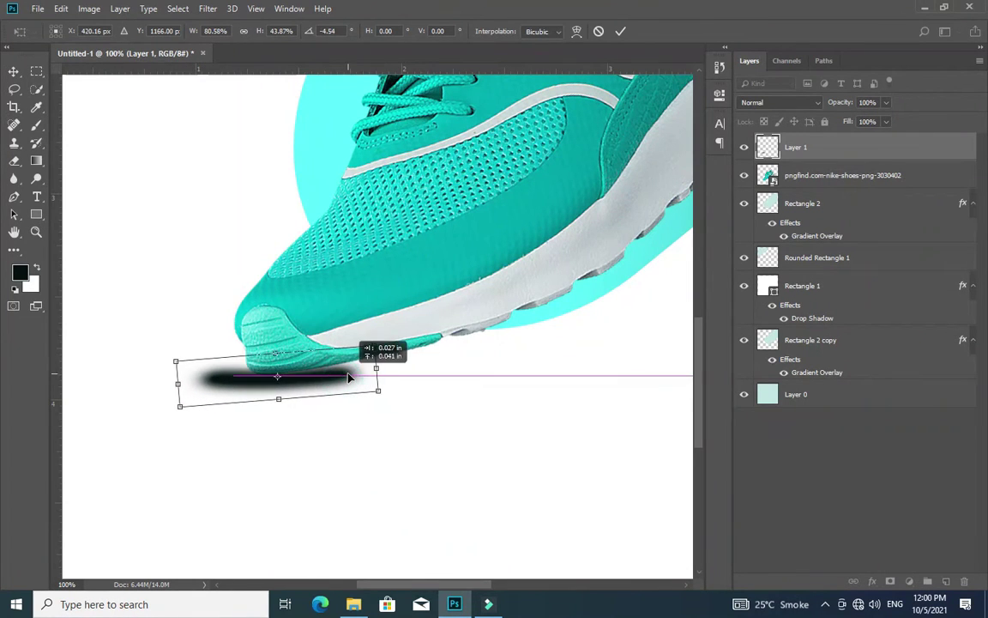
{"action": "key", "text": "Return"}
{"action": "key", "text": "b"}
{"action": "left_click_drag", "start_coordinate": [796, 150], "coordinate": [769, 191]}
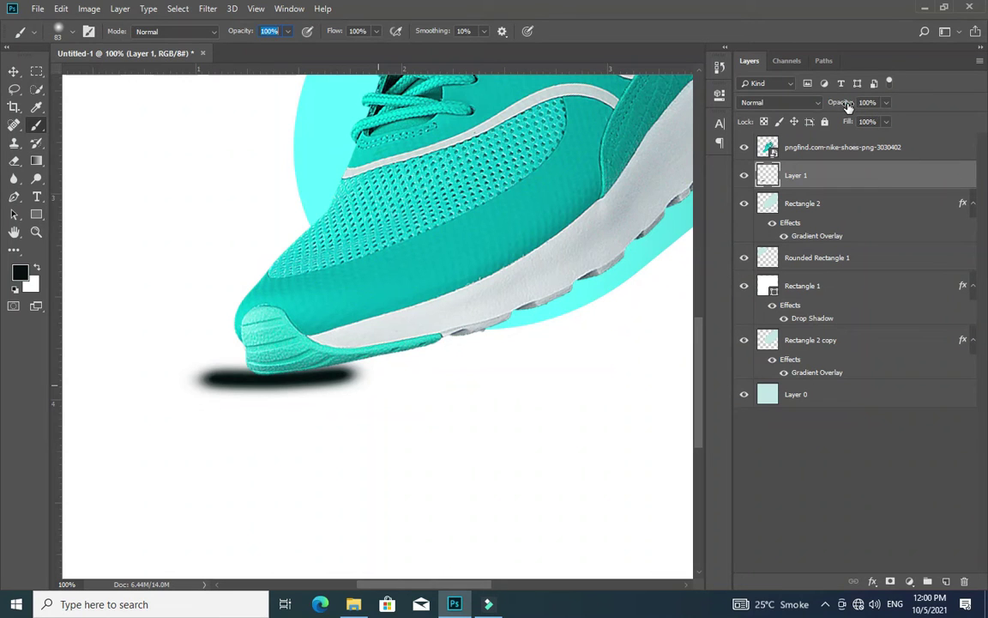
Set Layer 1 to 66% opacity and 48% fill, undoing a stray shadow stroke.
{"action": "mouse_move", "coordinate": [847, 104]}
{"action": "left_mouse_down"}
{"action": "mouse_move", "coordinate": [823, 109]}
{"action": "mouse_move", "coordinate": [810, 129]}
{"action": "left_mouse_up"}
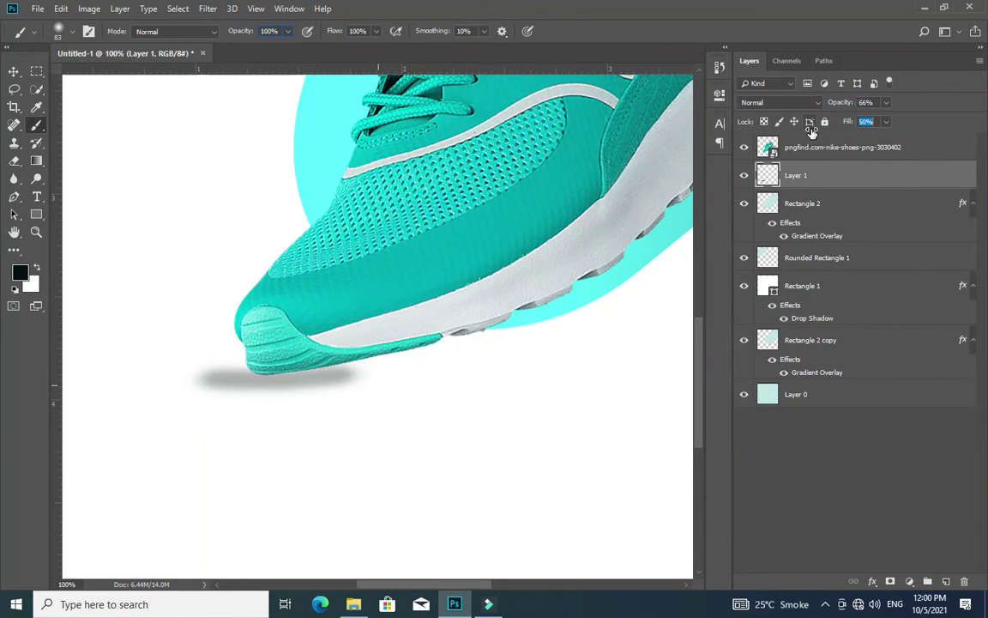
{"action": "left_click_drag", "start_coordinate": [250, 345], "coordinate": [212, 399]}
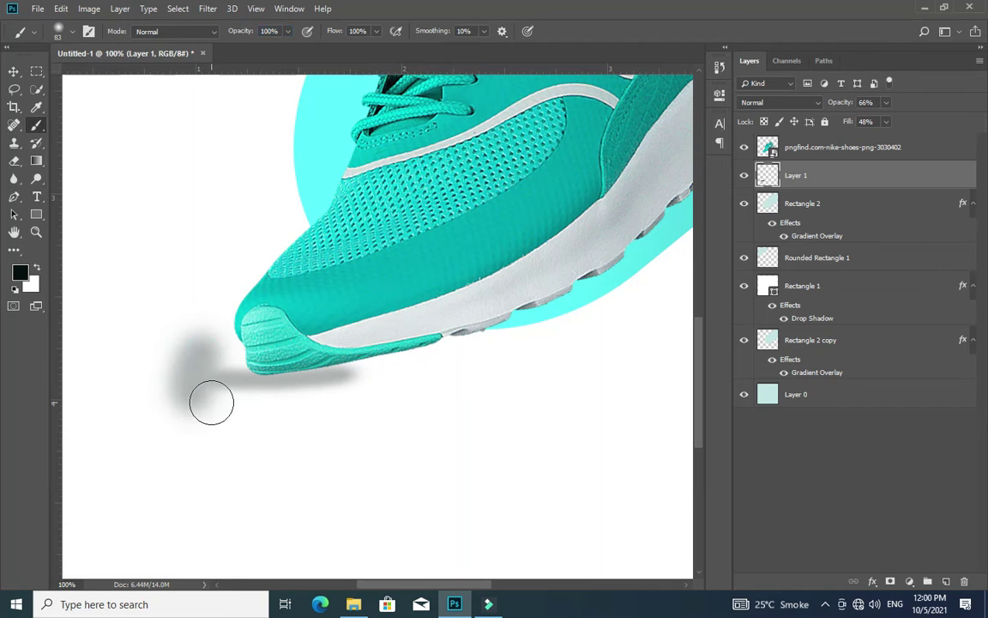
{"action": "key", "text": "ctrl+z"}
Reshape the shadow to about 87% width and 121% height, snug under the toe.
{"action": "left_click", "coordinate": [14, 71]}
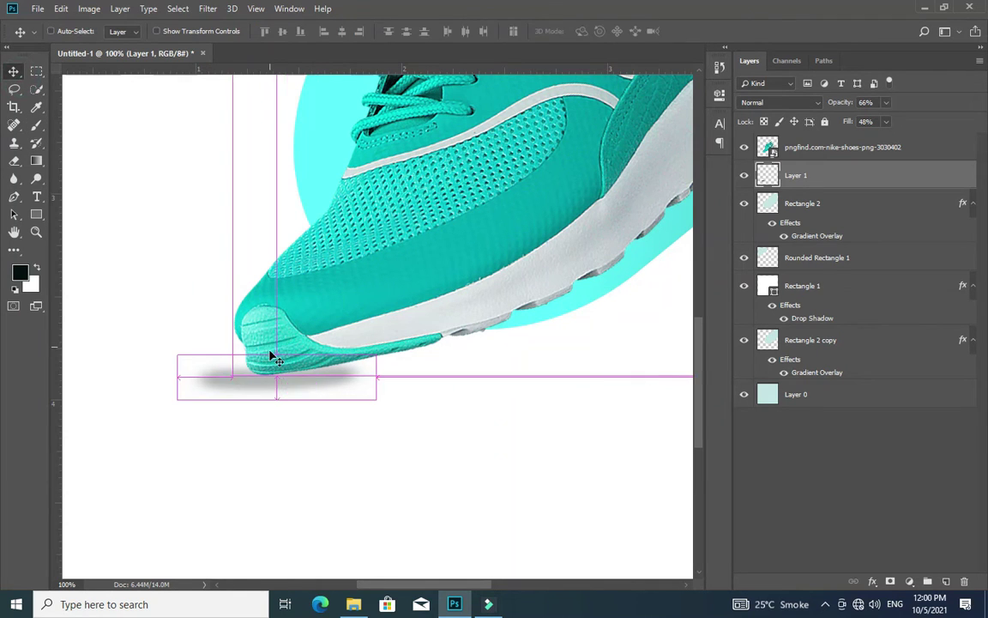
{"action": "key", "text": "ctrl+t"}
{"action": "left_click_drag", "start_coordinate": [177, 377], "coordinate": [223, 377]}
{"action": "left_click_drag", "start_coordinate": [376, 378], "coordinate": [441, 360]}
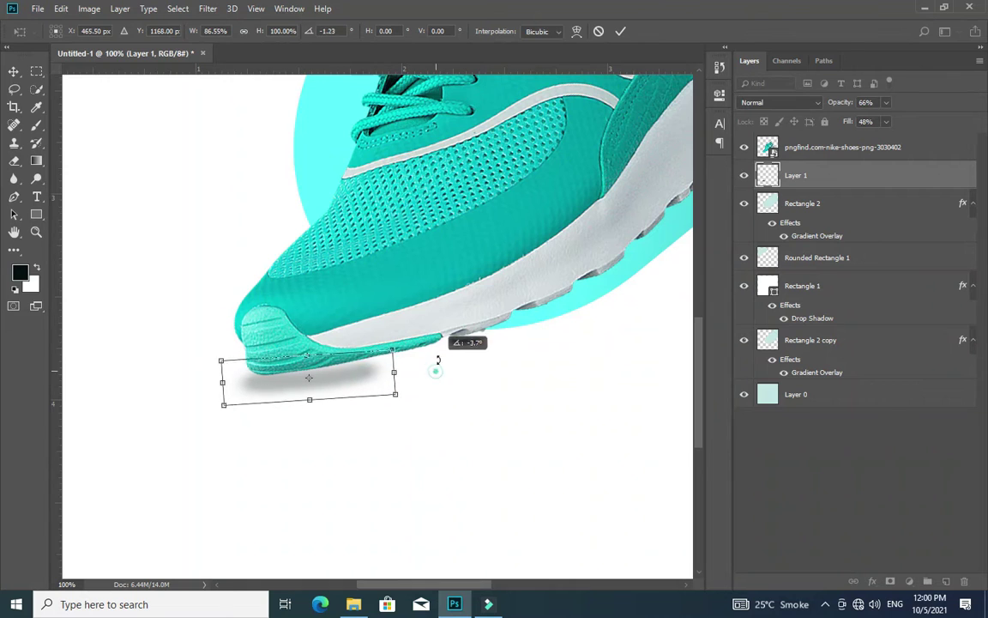
{"action": "left_click_drag", "start_coordinate": [364, 378], "coordinate": [373, 378]}
{"action": "mouse_move", "coordinate": [430, 357]}
{"action": "left_mouse_down"}
{"action": "mouse_move", "coordinate": [428, 369]}
{"action": "mouse_move", "coordinate": [391, 341]}
{"action": "mouse_move", "coordinate": [425, 345]}
{"action": "left_mouse_up"}
{"action": "left_click_drag", "start_coordinate": [367, 371], "coordinate": [360, 369]}
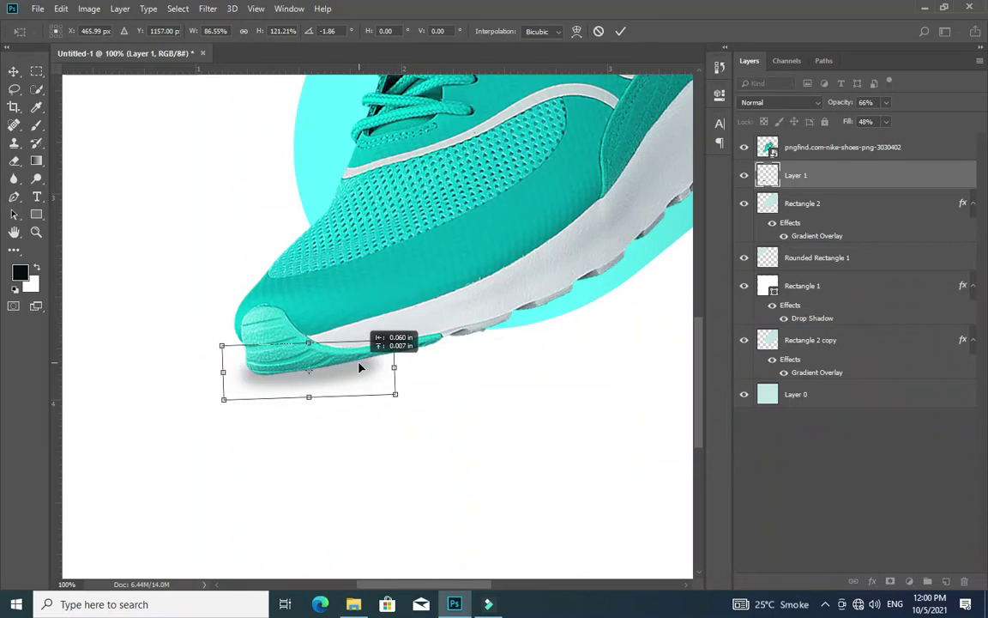
{"action": "key", "text": "Return"}
Stretch the shadow to about 179% width, tilt it -8.9°, and raise it under the sole.
{"action": "key", "text": "z"}
{"action": "right_click", "coordinate": [377, 383]}
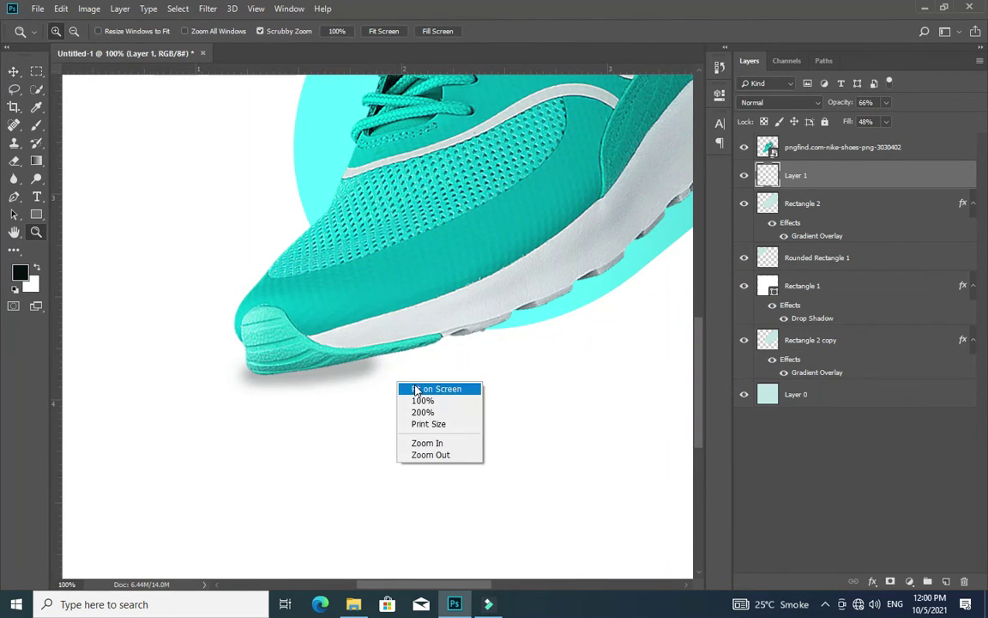
{"action": "left_click", "coordinate": [410, 388]}
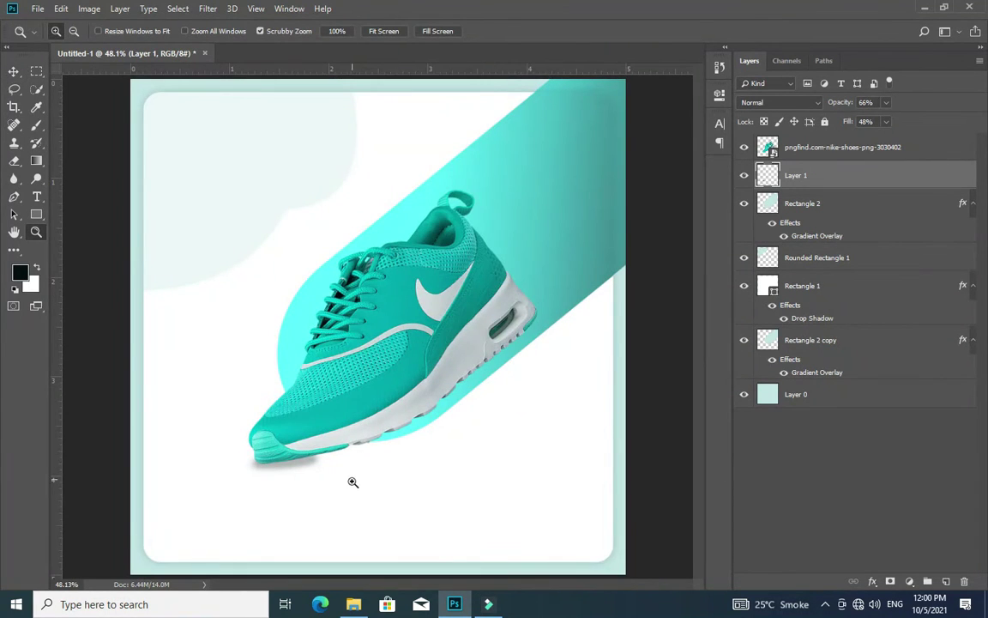
{"action": "left_click", "coordinate": [334, 463]}
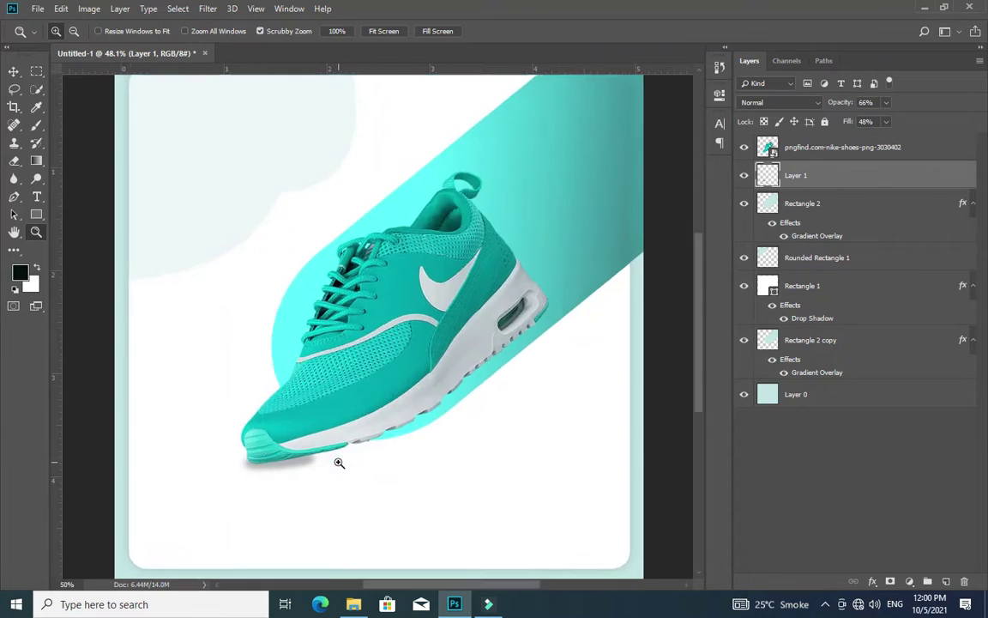
{"action": "key", "text": "ctrl+t"}
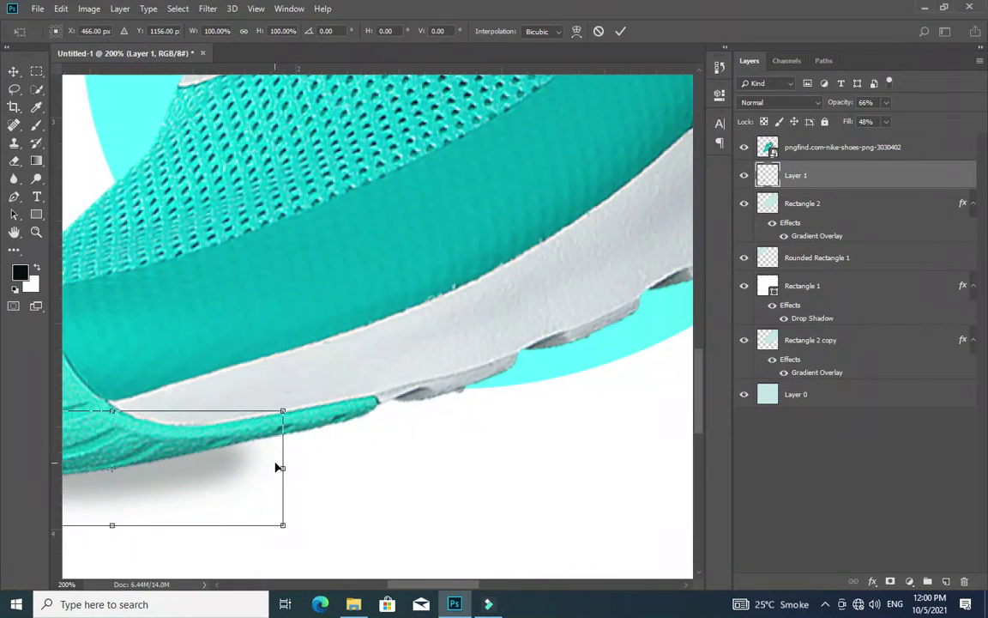
{"action": "left_click_drag", "start_coordinate": [287, 465], "coordinate": [529, 467]}
{"action": "left_click_drag", "start_coordinate": [575, 408], "coordinate": [546, 361]}
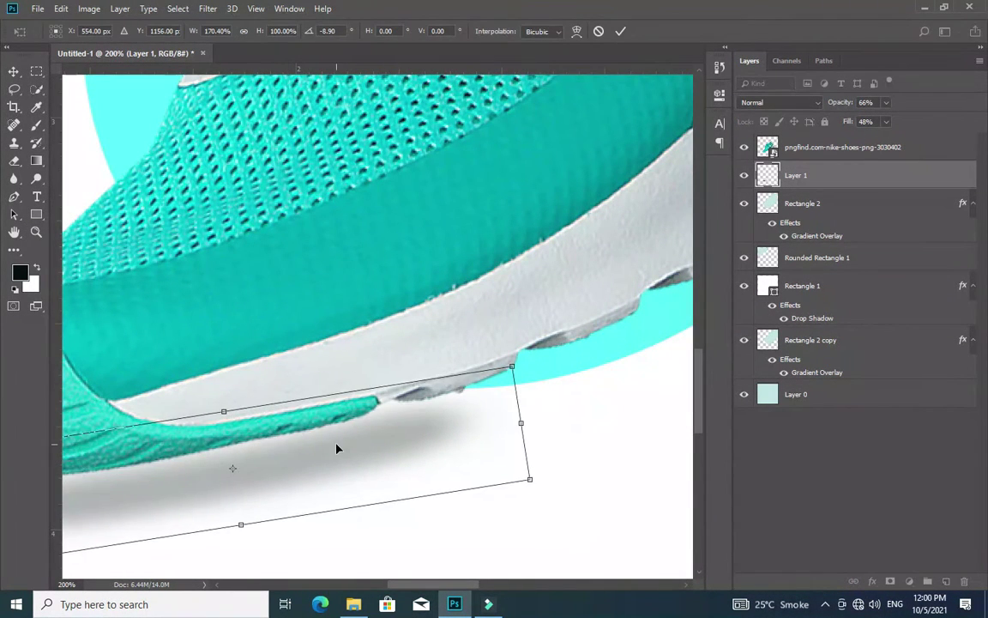
{"action": "left_click_drag", "start_coordinate": [302, 398], "coordinate": [303, 380]}
{"action": "left_click_drag", "start_coordinate": [523, 403], "coordinate": [550, 377]}
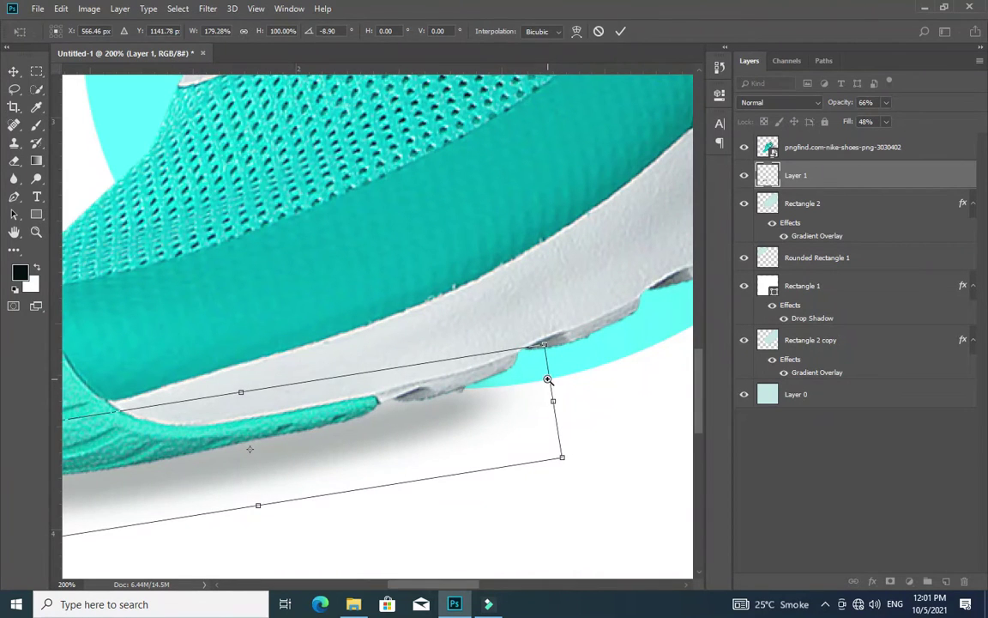
{"action": "key", "text": "Return"}
Fit the whole canvas back on screen.
{"action": "key", "text": "z"}
{"action": "right_click", "coordinate": [331, 450]}
{"action": "left_click", "coordinate": [375, 459]}
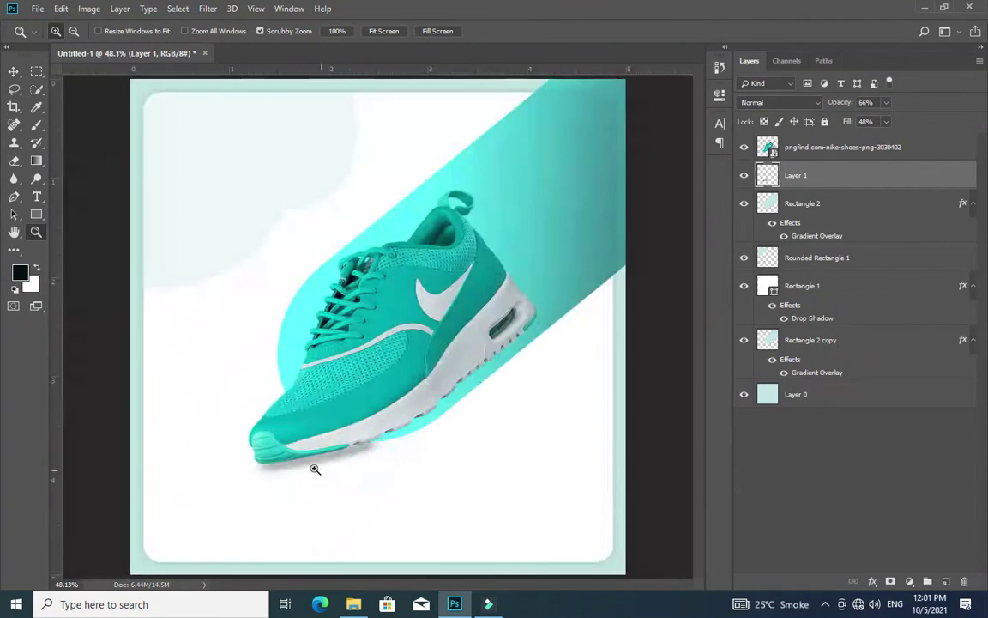
Refit the view, select the Rectangle 1 card, and switch to the Rectangle shape tool.
{"action": "left_click_drag", "start_coordinate": [274, 465], "coordinate": [327, 466]}
{"action": "right_click", "coordinate": [289, 472]}
{"action": "left_click", "coordinate": [289, 471]}
{"action": "left_click", "coordinate": [14, 71]}
{"action": "left_click", "coordinate": [485, 474]}
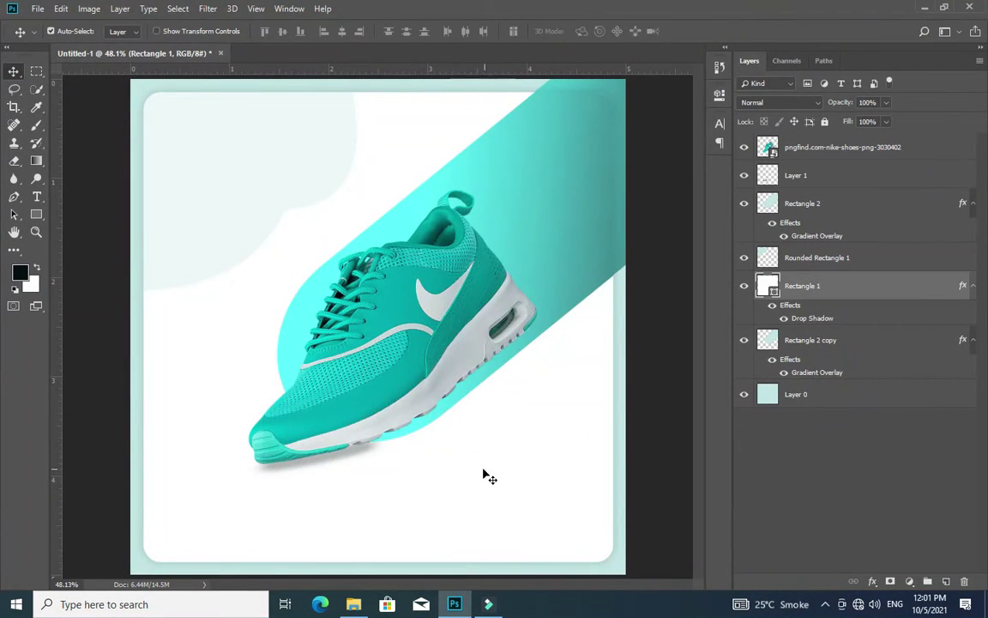
{"action": "left_click", "coordinate": [36, 214]}
{"action": "left_click", "coordinate": [103, 209]}
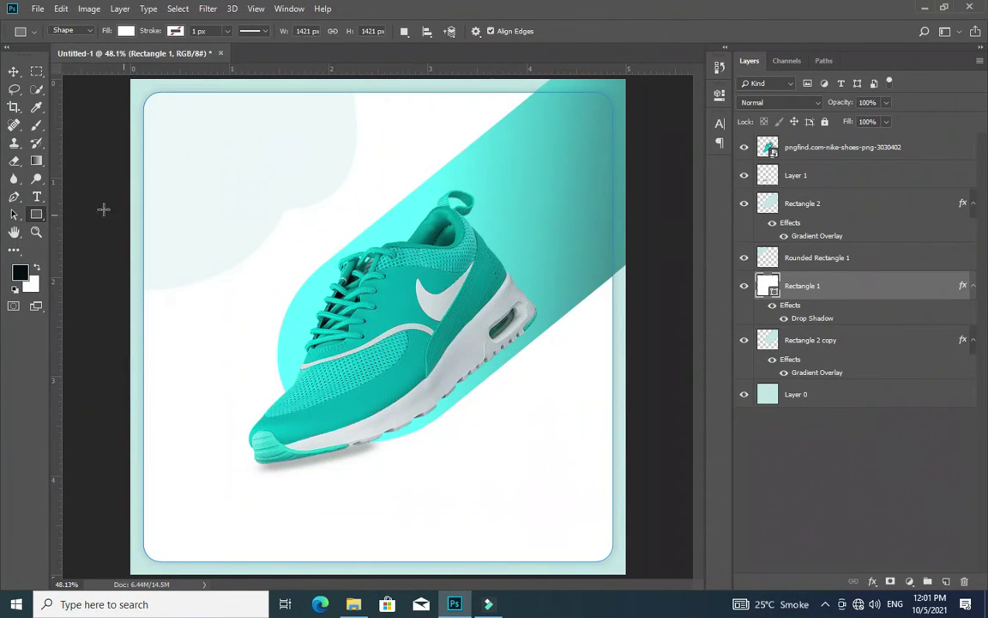
Select the Rounded Rectangle 1 cloud and set a pale teal foreground colour.
{"action": "left_click", "coordinate": [797, 266]}
{"action": "left_click", "coordinate": [18, 271]}
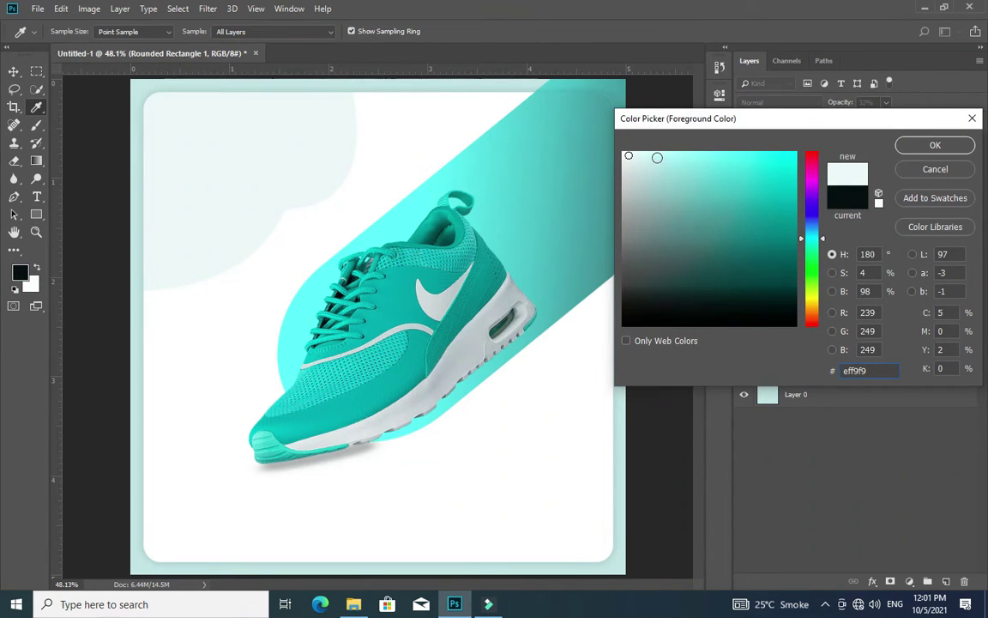
{"action": "left_click", "coordinate": [934, 157]}
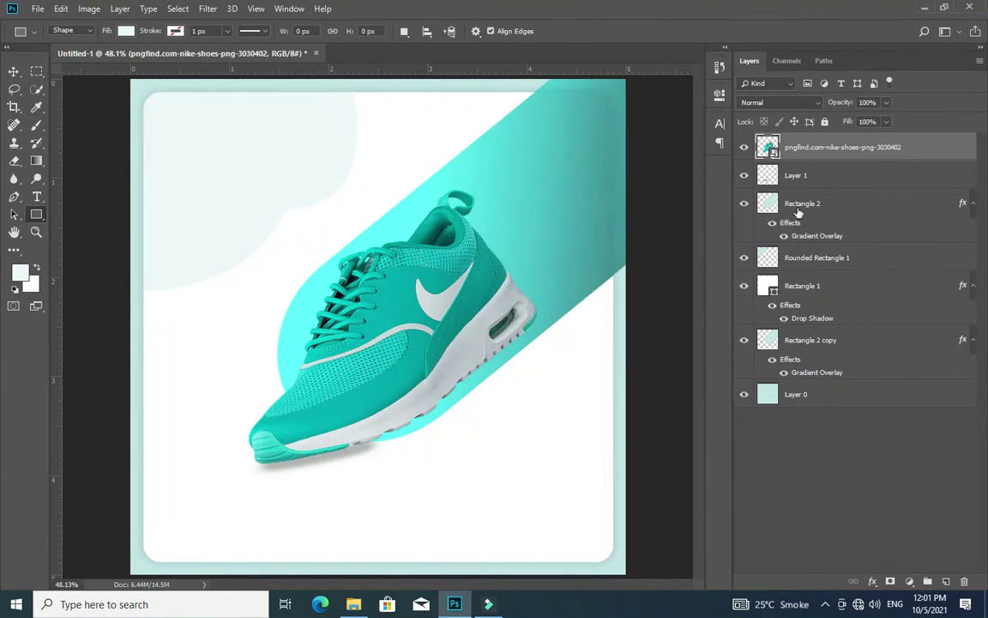
{"action": "left_click", "coordinate": [794, 257]}
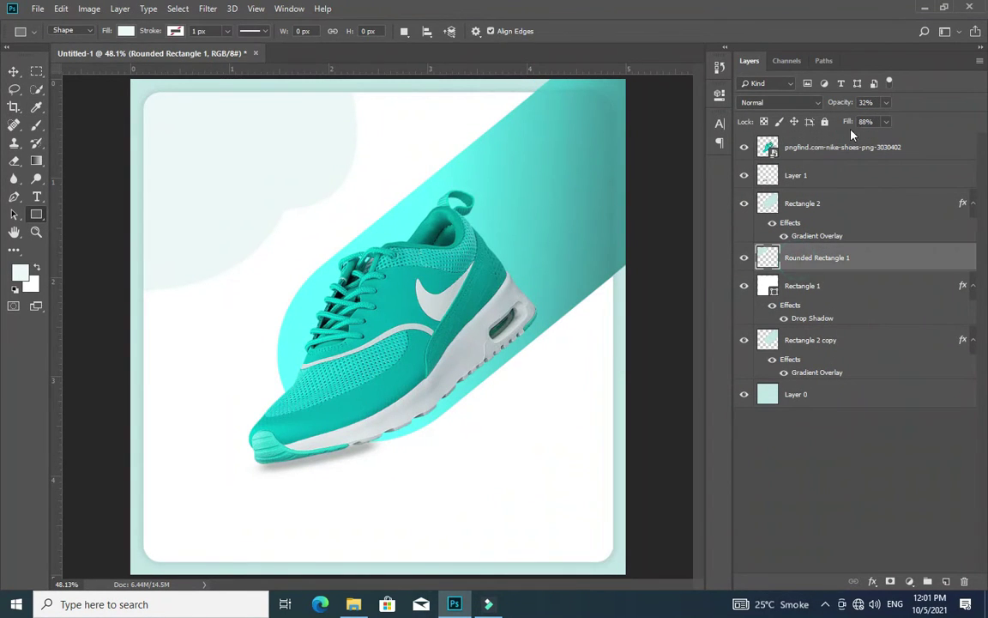
{"action": "left_click_drag", "start_coordinate": [840, 103], "coordinate": [909, 103]}
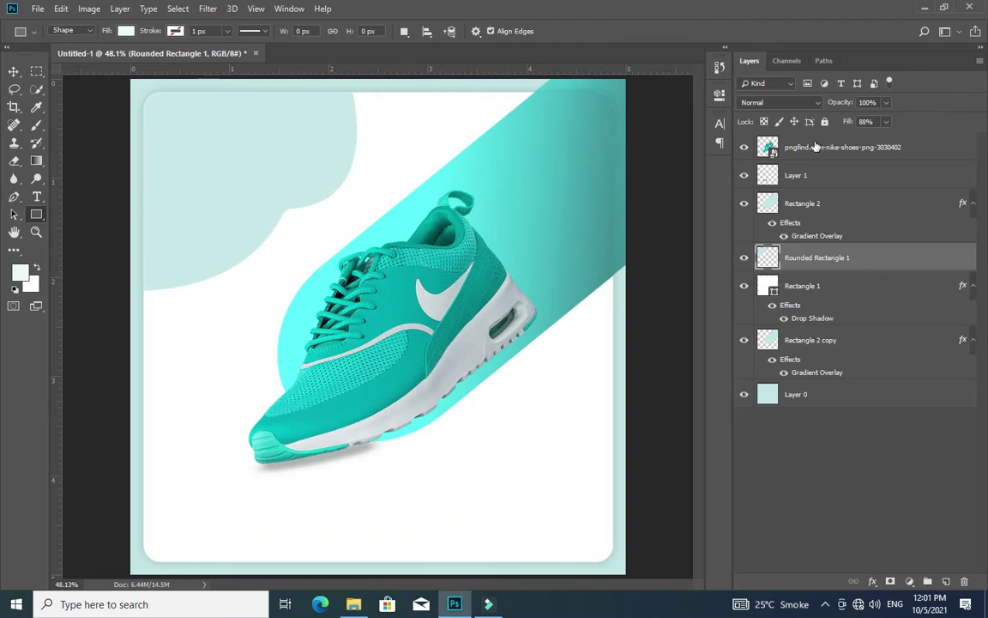
{"action": "left_click", "coordinate": [18, 272]}
{"action": "left_click", "coordinate": [948, 147]}
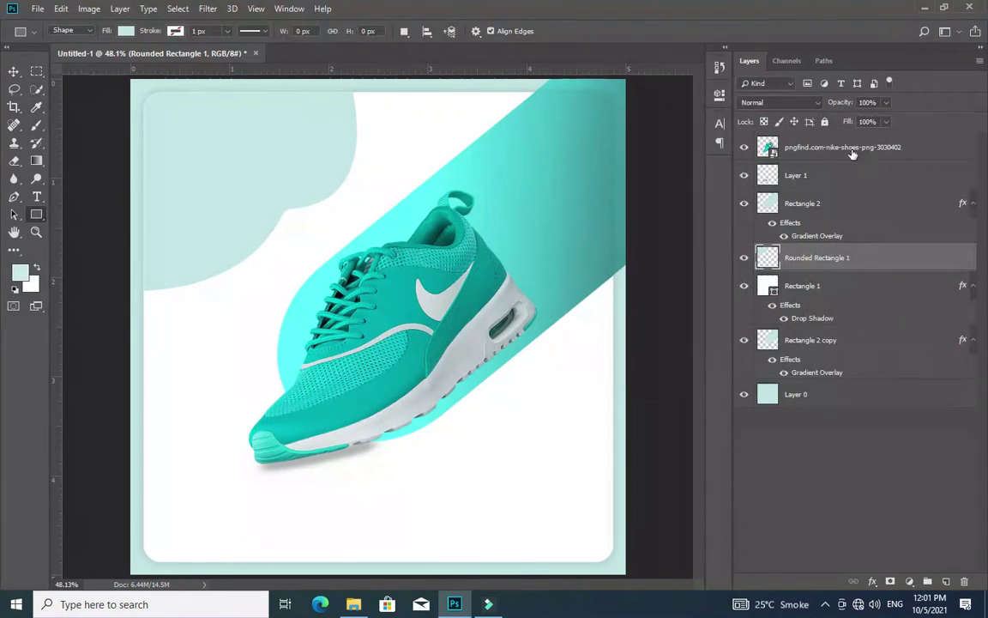
Set Rounded Rectangle 1 to 33% opacity and 88% fill.
{"action": "left_click", "coordinate": [873, 102]}
{"action": "type", "text": "33"}
{"action": "key", "text": "Tab"}
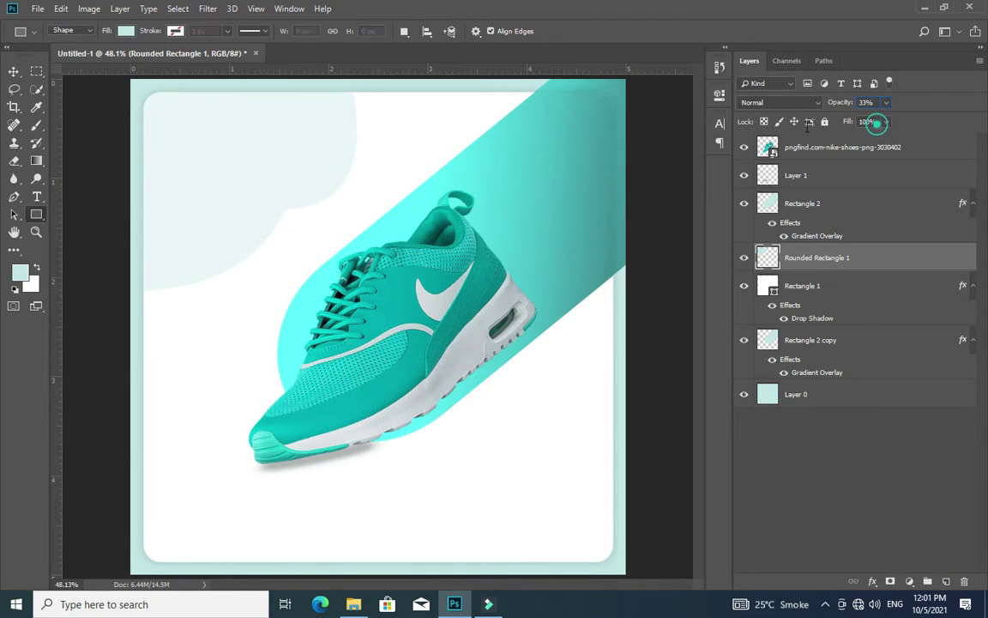
{"action": "type", "text": "88"}
{"action": "key", "text": "Return"}
Apply the 88% fill, then draw and undo a trial rectangle below the shoe.
{"action": "key", "text": "v"}
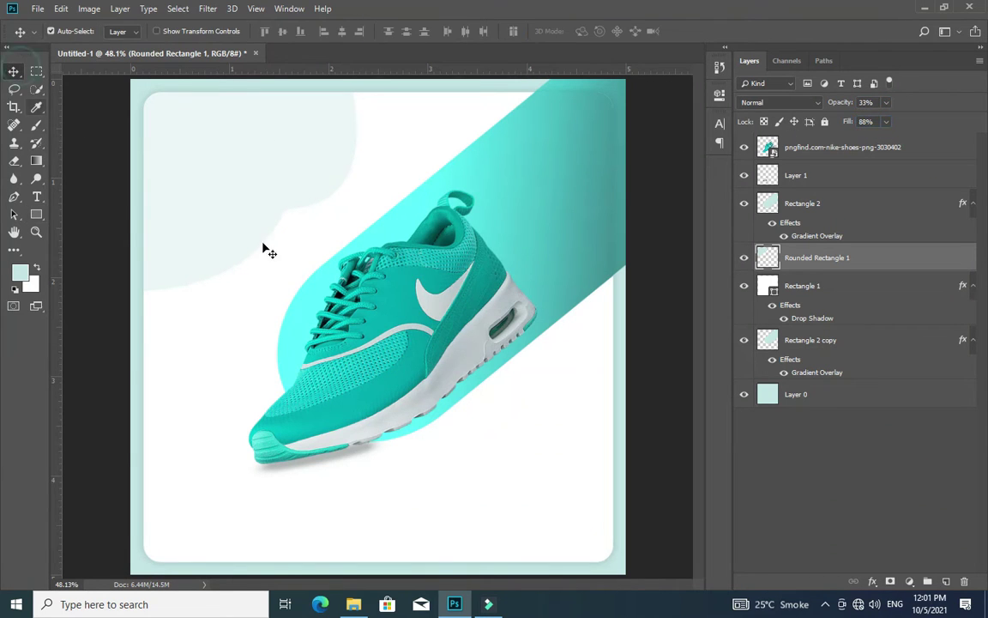
{"action": "key", "text": "u"}
{"action": "left_click_drag", "start_coordinate": [374, 432], "coordinate": [560, 592]}
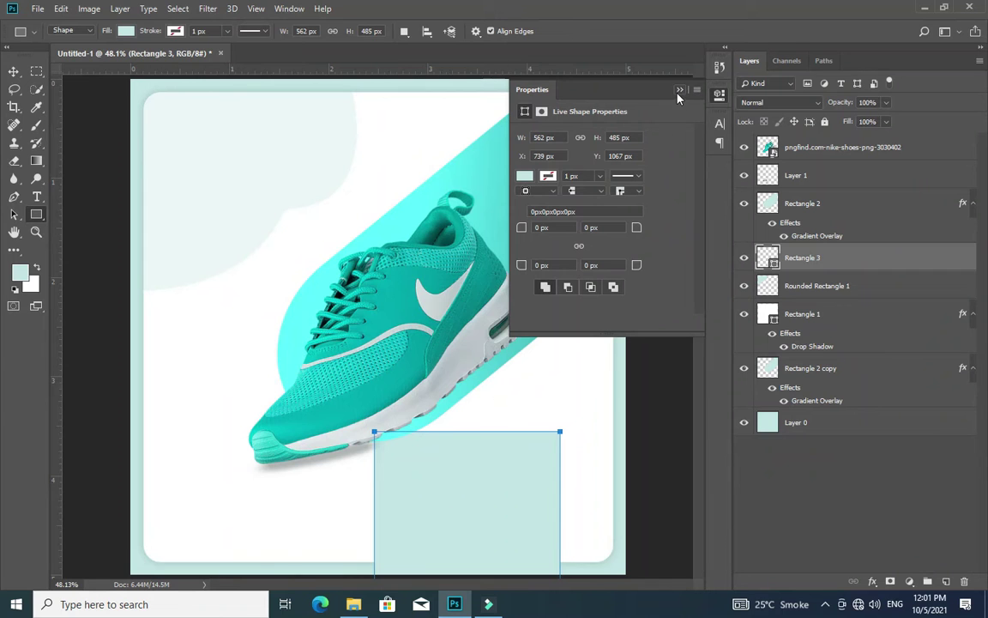
{"action": "left_click", "coordinate": [678, 91]}
{"action": "key", "text": "ctrl+z"}
Draw a circle with the Ellipse tool, enlarge it and move it to the card's lower right.
{"action": "right_click", "coordinate": [36, 214]}
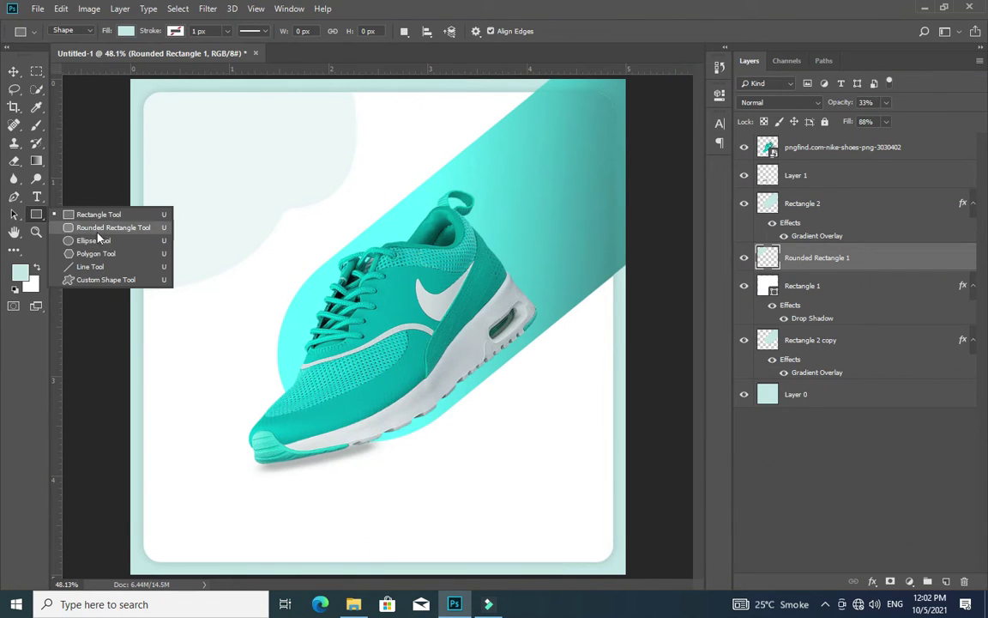
{"action": "left_click", "coordinate": [93, 215]}
{"action": "left_click_drag", "start_coordinate": [458, 394], "coordinate": [597, 529]}
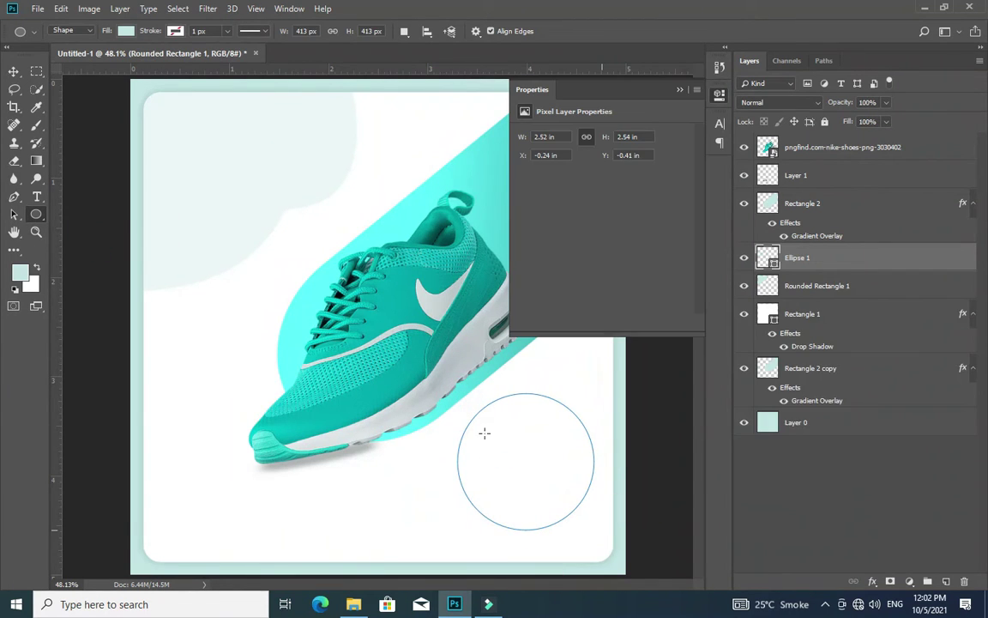
{"action": "left_click", "coordinate": [681, 90]}
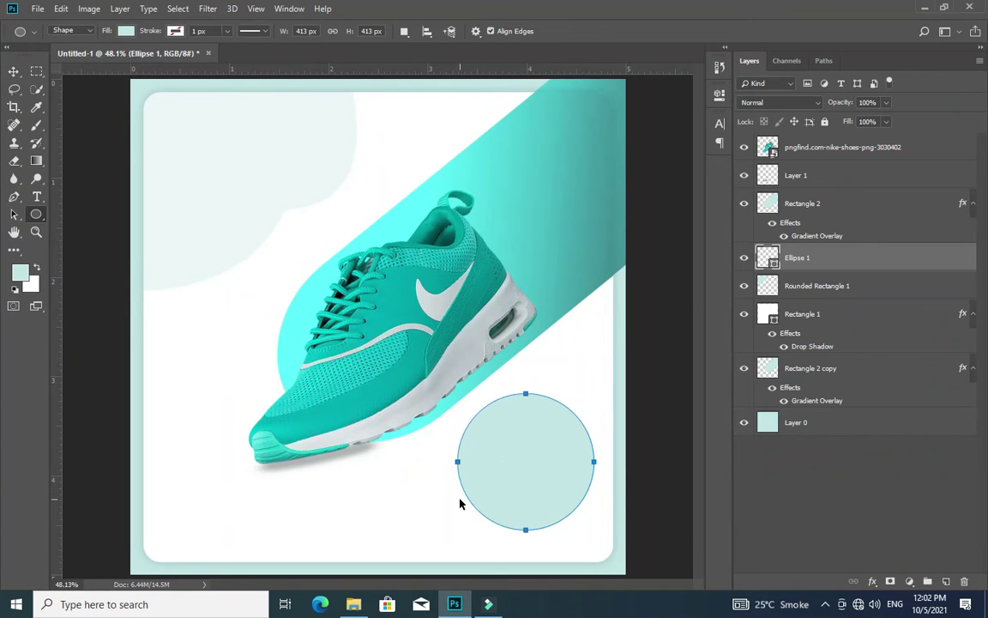
{"action": "key", "text": "ctrl+t"}
{"action": "left_click_drag", "start_coordinate": [456, 528], "coordinate": [386, 574]}
{"action": "left_click_drag", "start_coordinate": [594, 394], "coordinate": [628, 352]}
{"action": "mouse_move", "coordinate": [505, 438]}
{"action": "left_mouse_down"}
{"action": "mouse_move", "coordinate": [532, 481]}
{"action": "mouse_move", "coordinate": [533, 469]}
{"action": "left_mouse_up"}
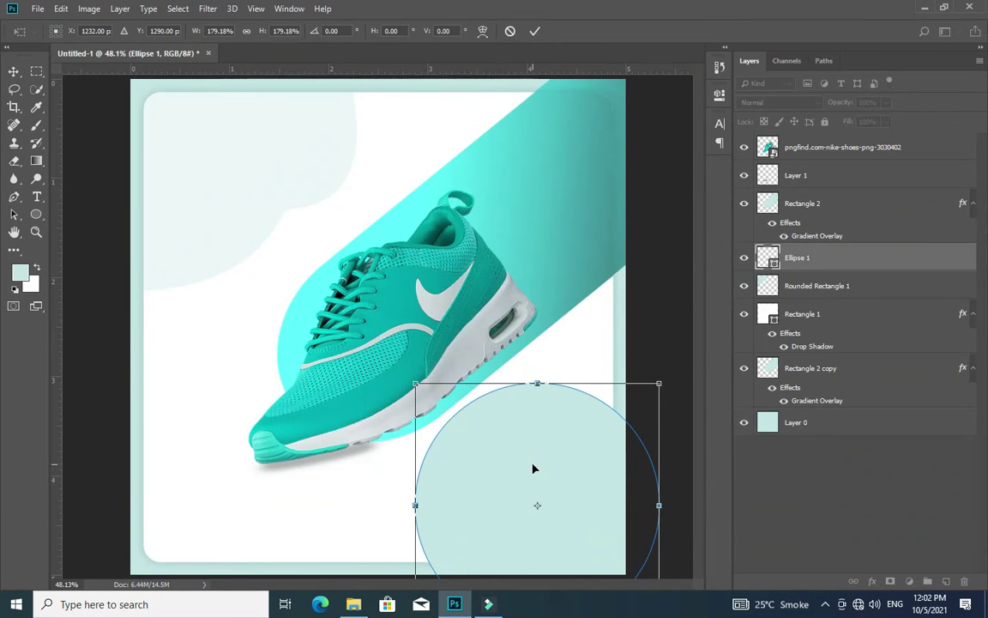
{"action": "key", "text": "Return"}
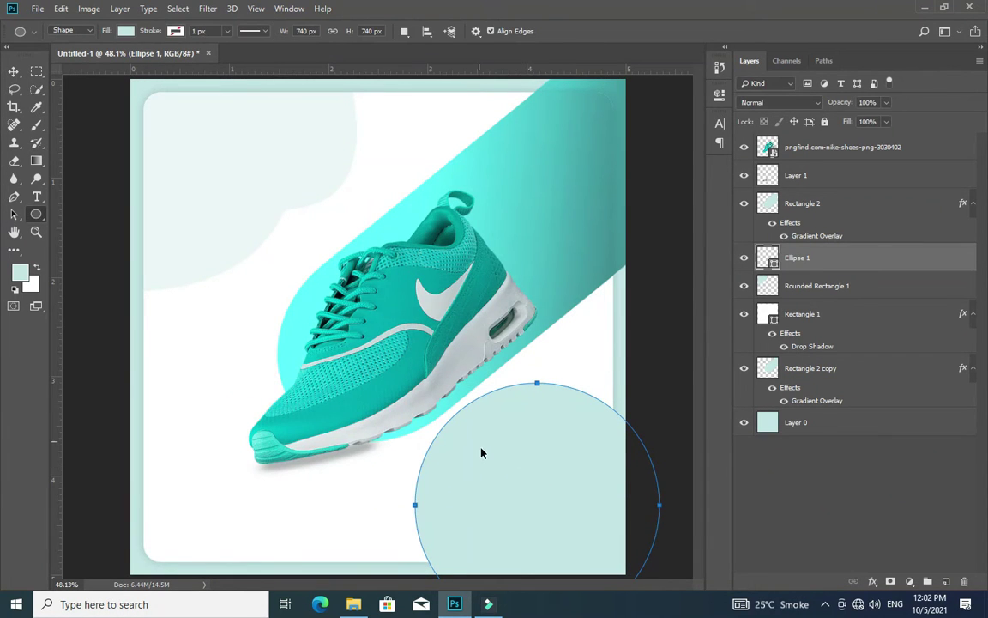
Warp the circle's top edge into a wave.
{"action": "key", "text": "ctrl+t"}
{"action": "right_click", "coordinate": [506, 423]}
{"action": "left_click", "coordinate": [528, 368]}
{"action": "mouse_move", "coordinate": [481, 399]}
{"action": "left_mouse_down"}
{"action": "mouse_move", "coordinate": [412, 466]}
{"action": "mouse_move", "coordinate": [556, 488]}
{"action": "left_mouse_up"}
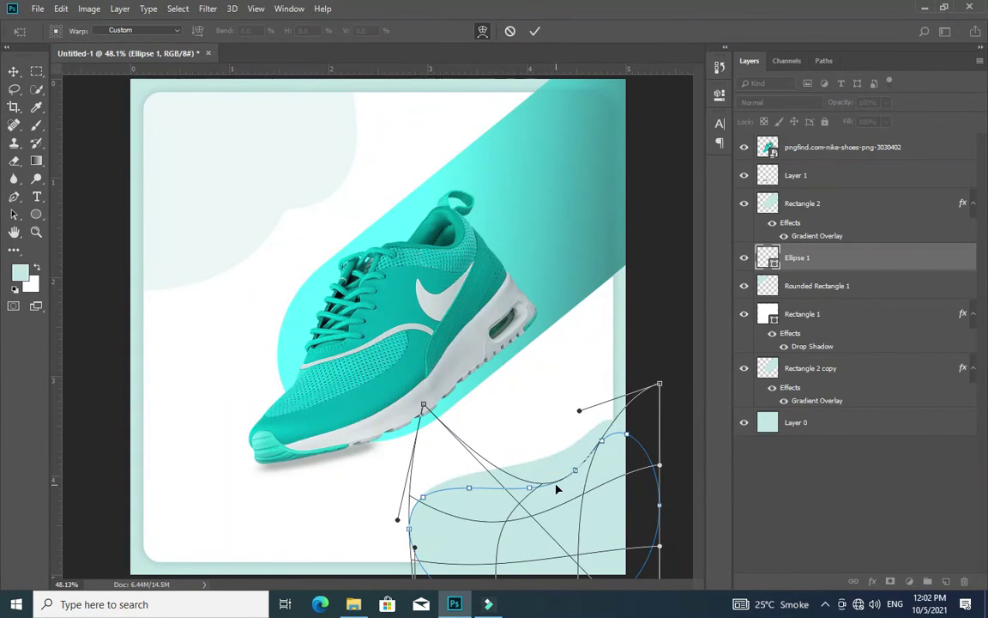
Apply the warp, accept the path conversion, and rotate the blob counterclockwise.
{"action": "left_click", "coordinate": [34, 215]}
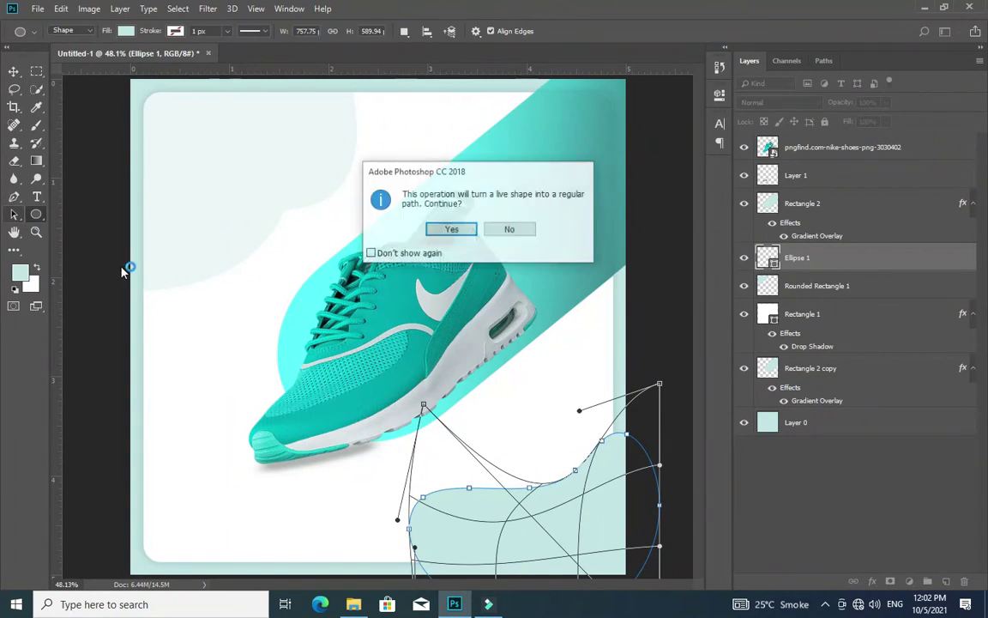
{"action": "left_click", "coordinate": [452, 227]}
{"action": "key", "text": "ctrl+t"}
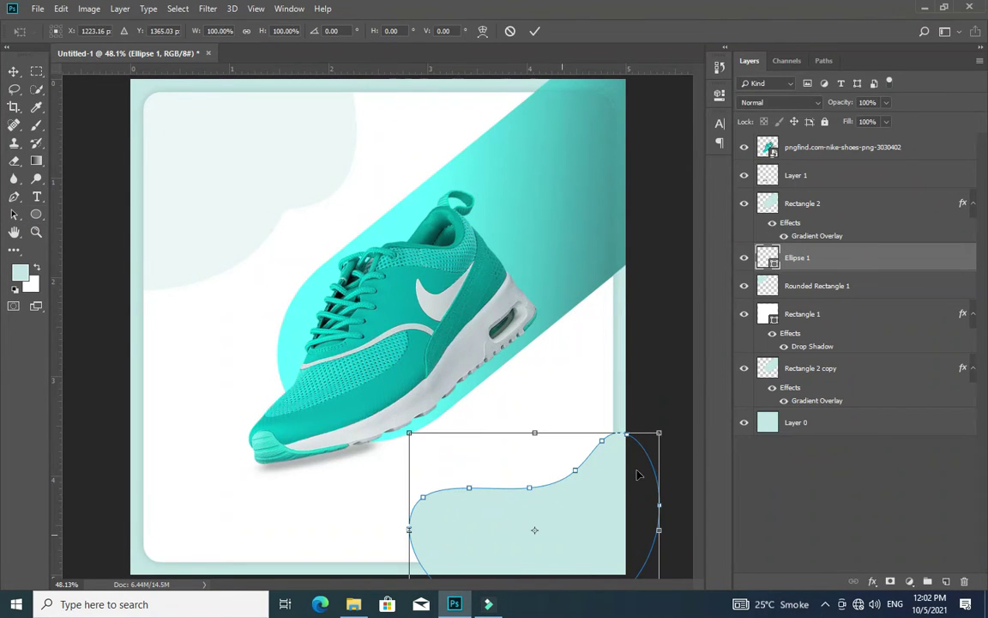
{"action": "left_click_drag", "start_coordinate": [677, 460], "coordinate": [635, 410]}
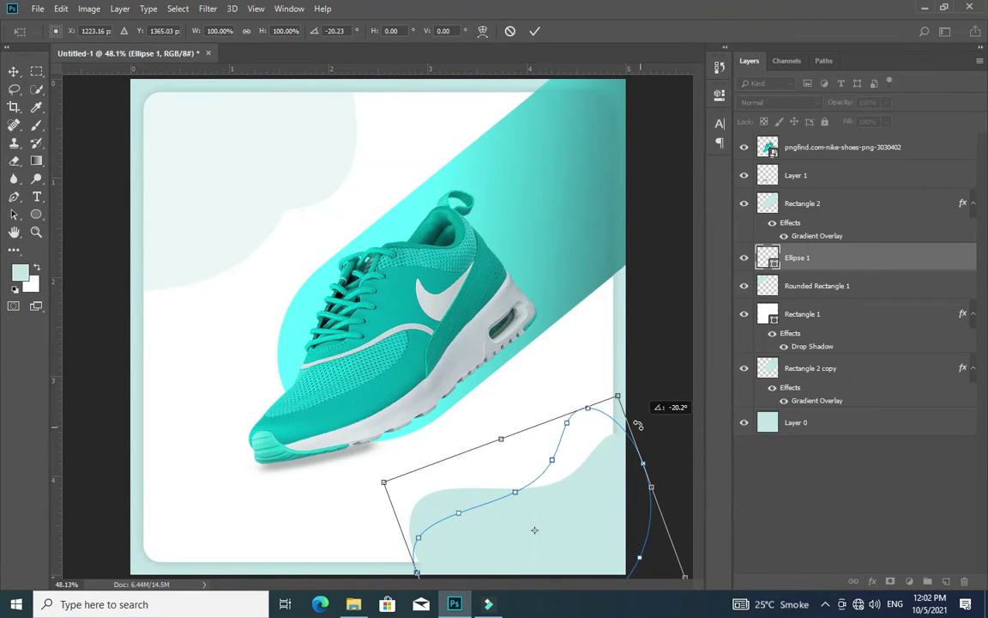
{"action": "left_click_drag", "start_coordinate": [595, 490], "coordinate": [590, 473]}
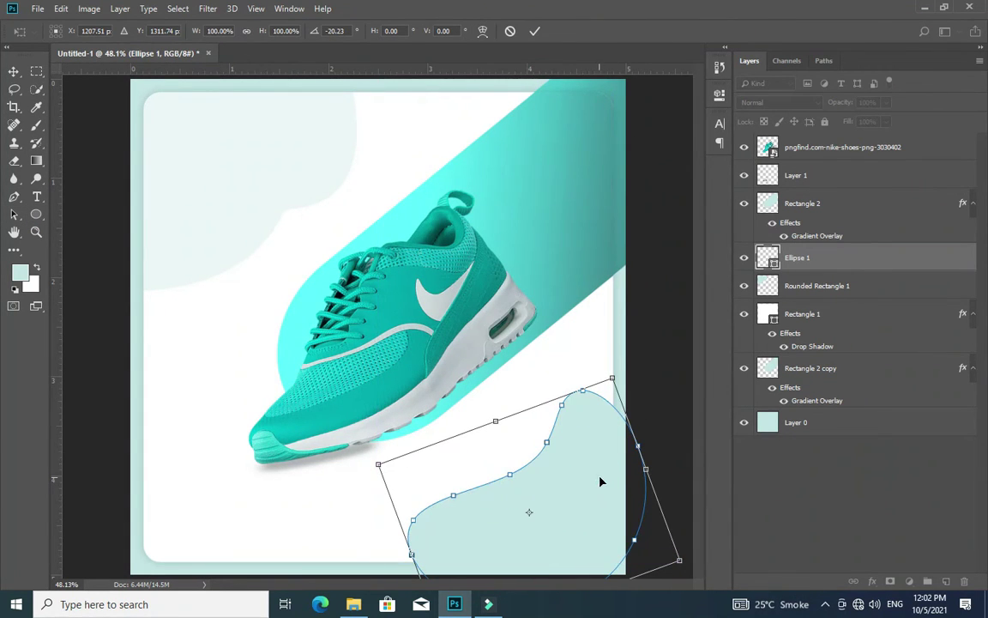
{"action": "key", "text": "Return"}
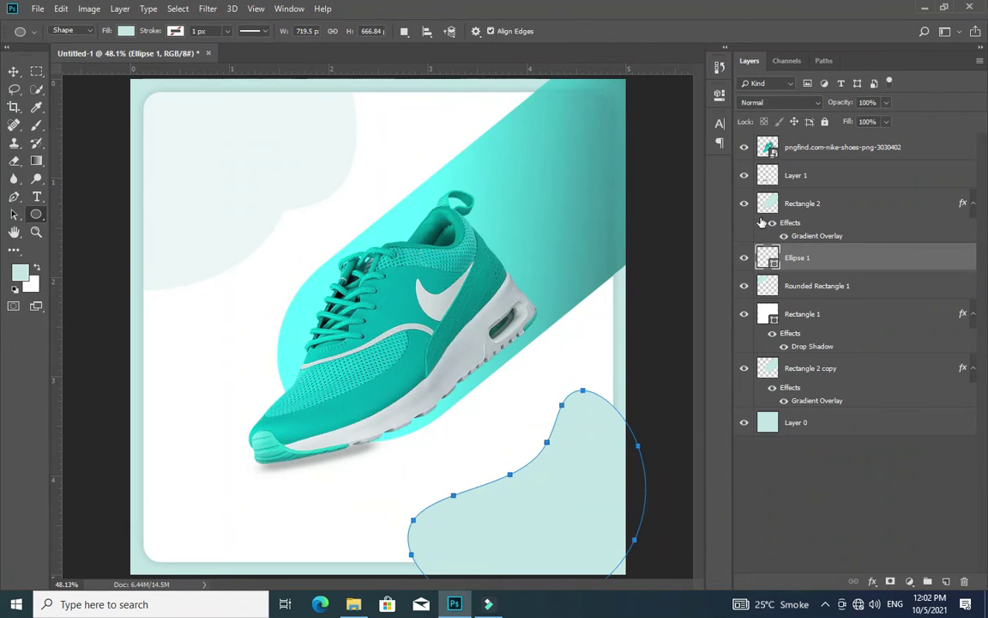
Rotate the blob about 25° clockwise into its final position.
{"action": "left_click", "coordinate": [767, 314], "text": "ctrl"}
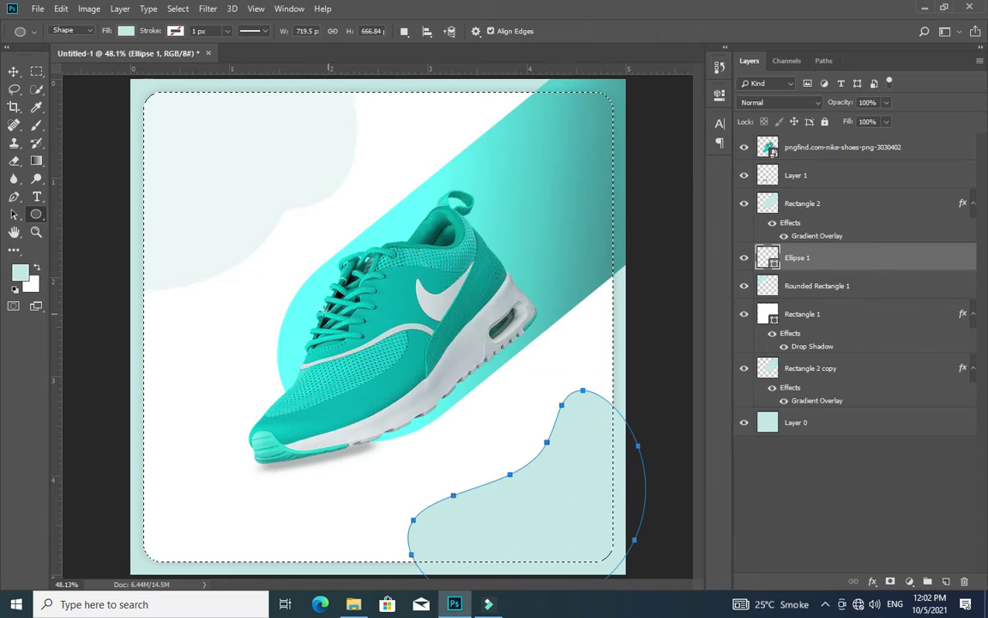
{"action": "key", "text": "ctrl+h"}
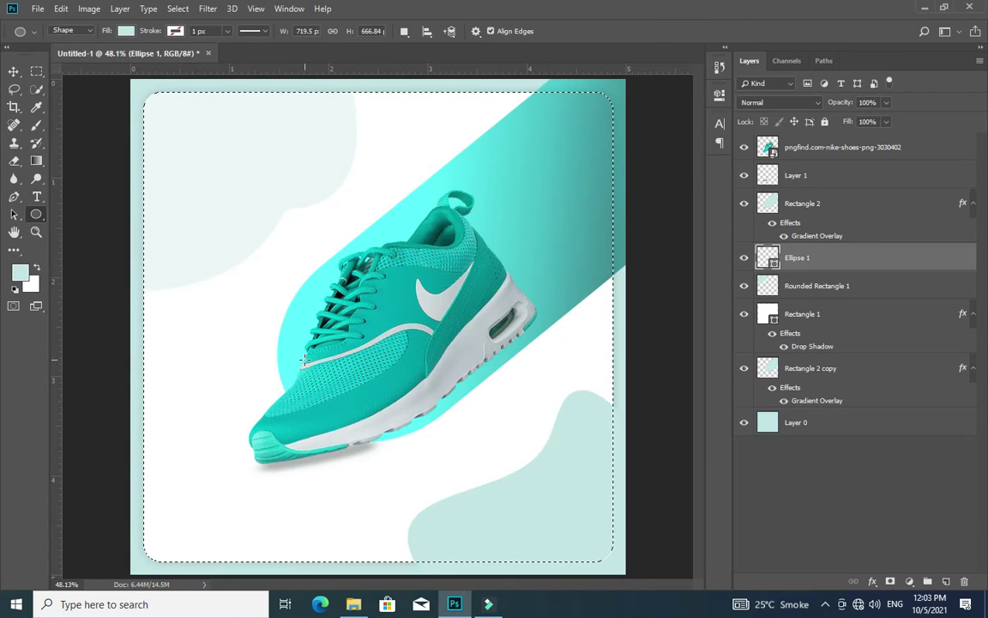
{"action": "key", "text": "v"}
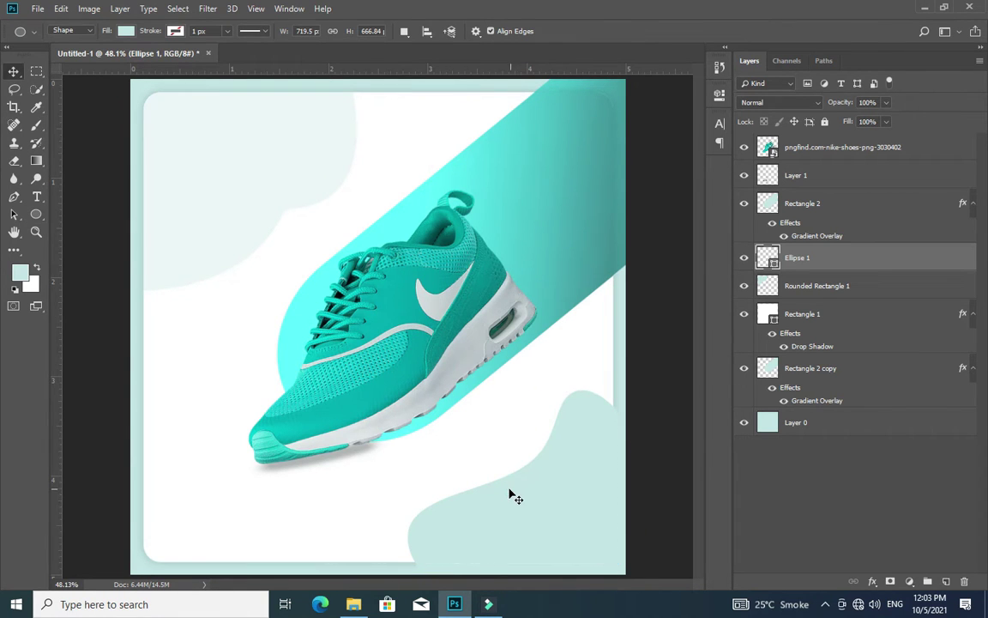
{"action": "key", "text": "ctrl+t"}
{"action": "left_click_drag", "start_coordinate": [668, 387], "coordinate": [626, 477]}
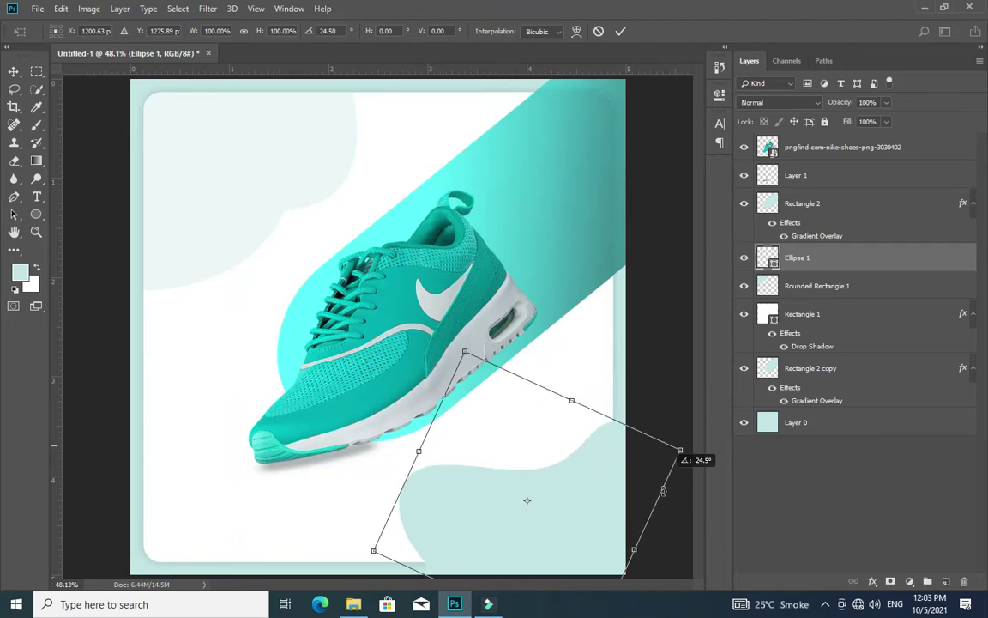
{"action": "left_click_drag", "start_coordinate": [558, 485], "coordinate": [565, 490]}
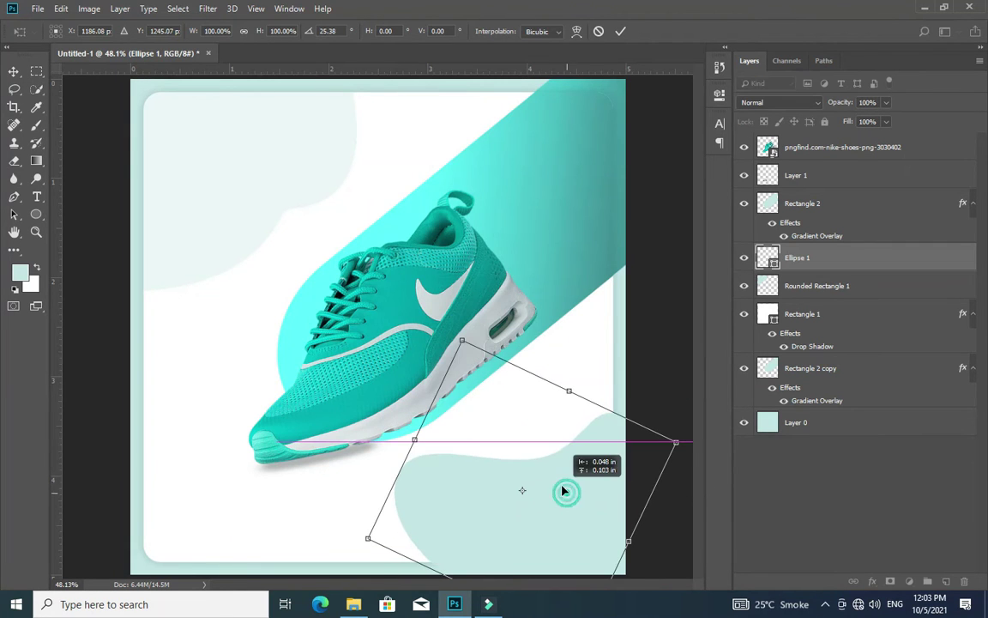
{"action": "key", "text": "Return"}
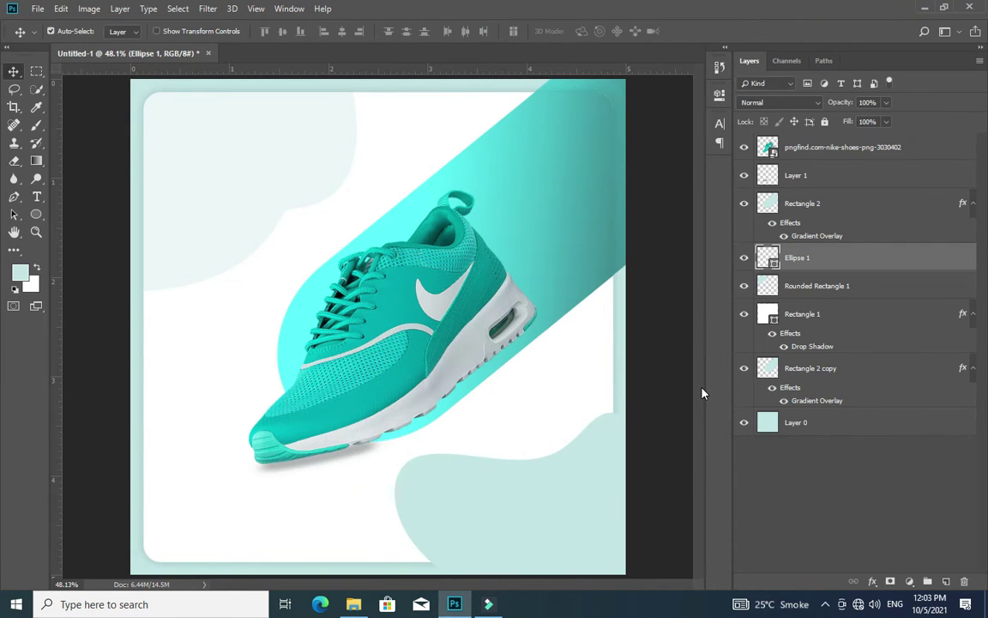
Load the rounded card's outline as a selection and invert it.
{"action": "left_click", "coordinate": [798, 295], "text": "alt"}
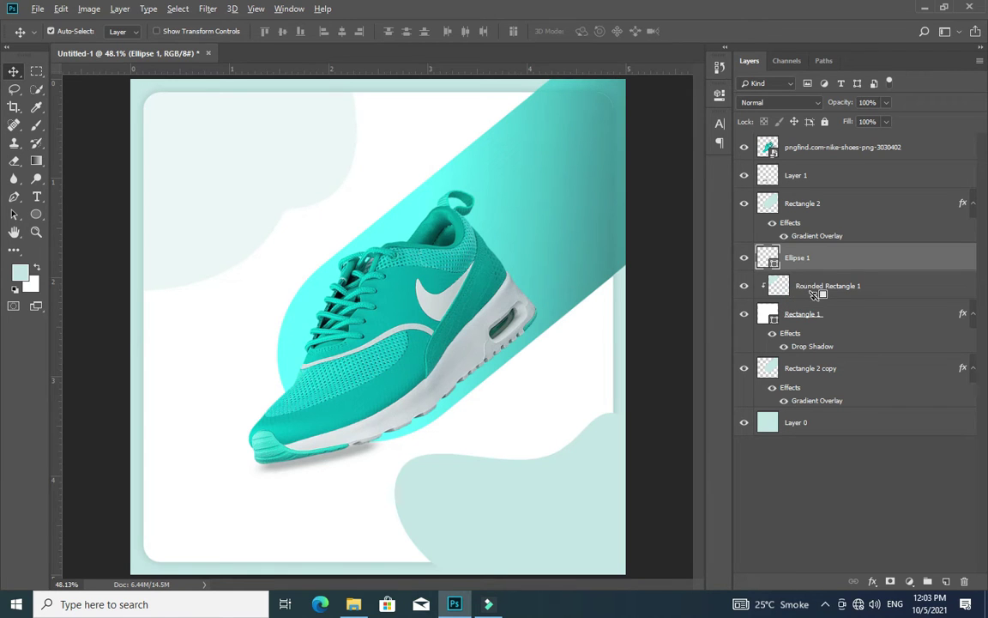
{"action": "left_click", "coordinate": [814, 294], "text": "alt"}
{"action": "left_click", "coordinate": [807, 292]}
{"action": "left_click", "coordinate": [767, 285], "text": "ctrl"}
{"action": "left_click", "coordinate": [805, 257]}
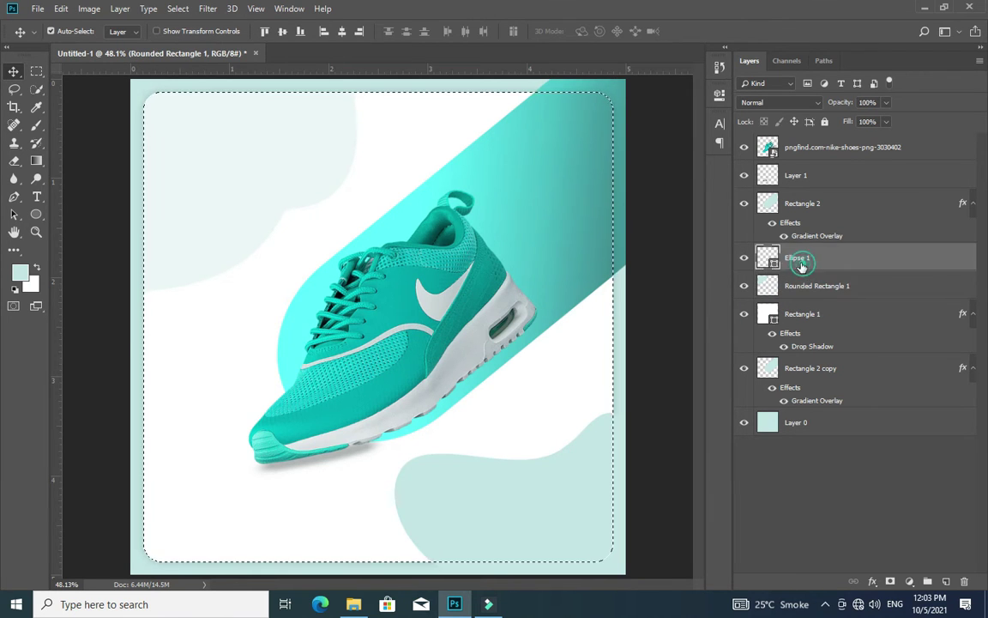
{"action": "left_click", "coordinate": [177, 9]}
{"action": "left_click", "coordinate": [193, 59]}
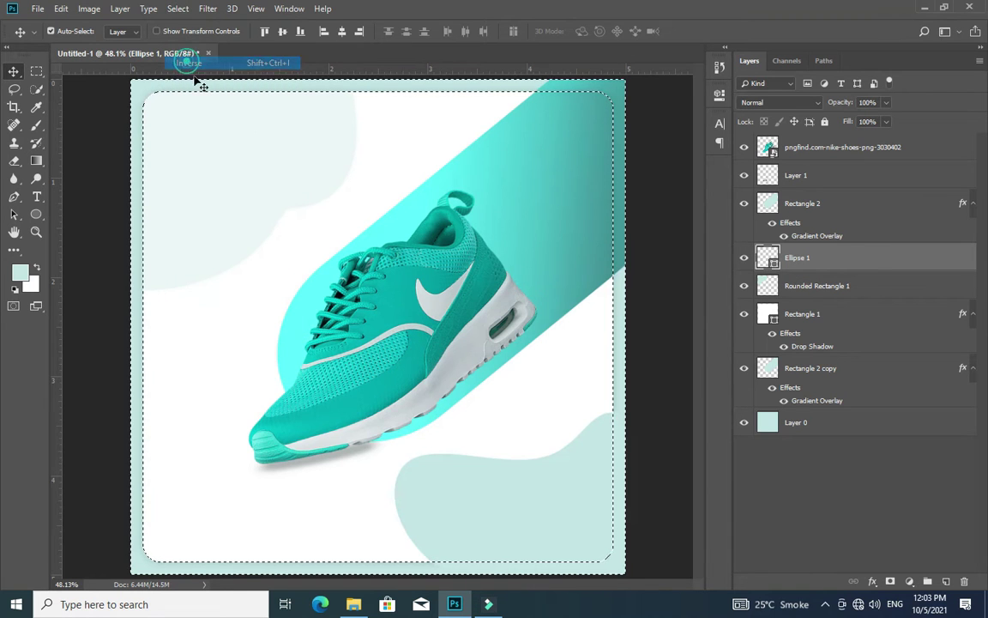
Rasterize Ellipse 1, delete the blob outside the card, and deselect.
{"action": "key", "text": "Delete"}
{"action": "left_click", "coordinate": [474, 229]}
{"action": "right_click", "coordinate": [815, 258]}
{"action": "left_click", "coordinate": [855, 219]}
{"action": "key", "text": "Delete"}
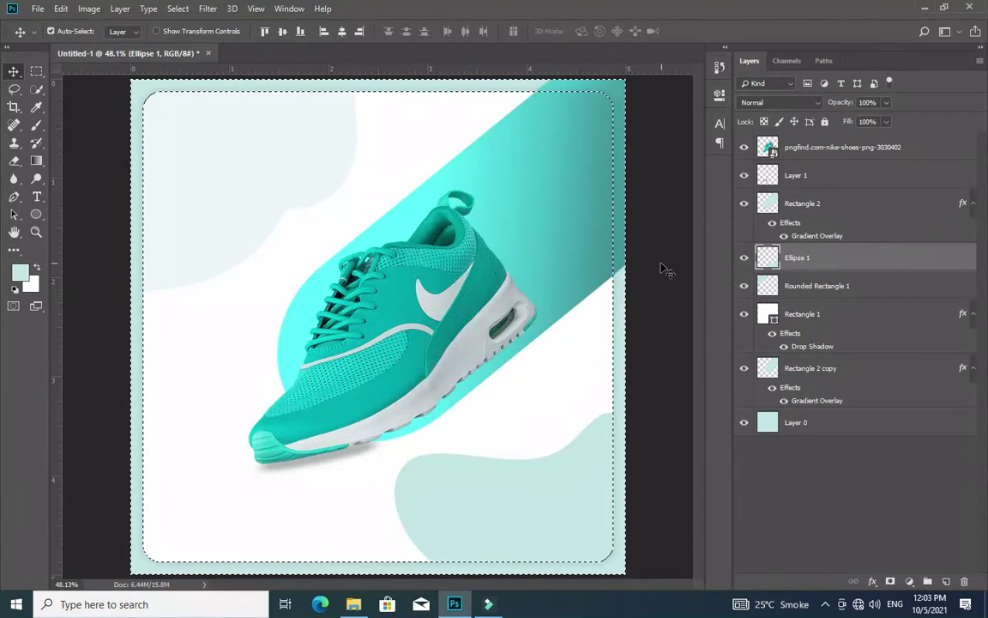
{"action": "key", "text": "ctrl+d"}
Set Ellipse 1 to 33% opacity and 88% fill.
{"action": "left_click", "coordinate": [582, 480]}
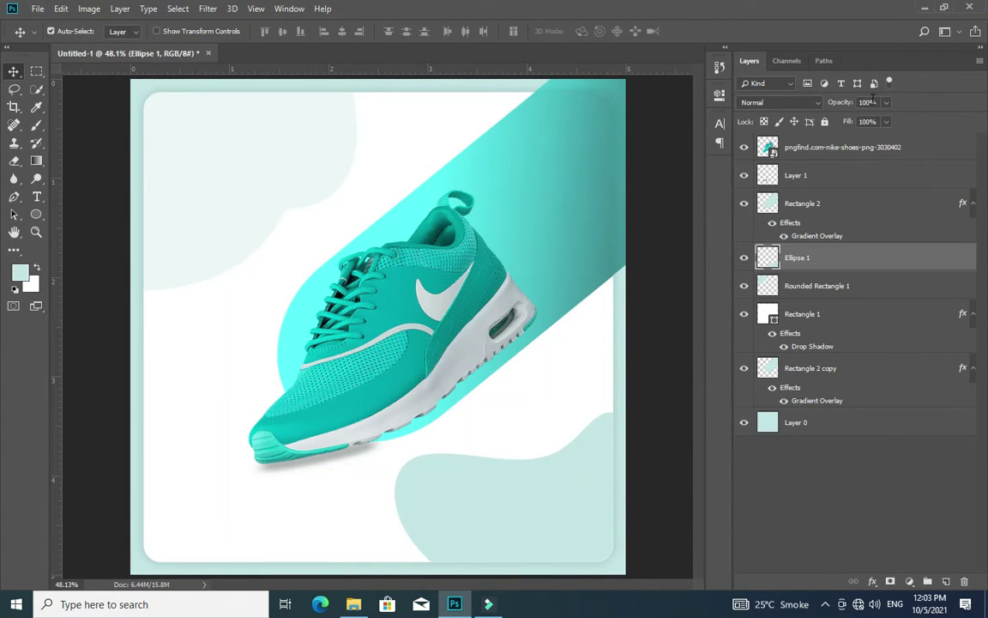
{"action": "left_click", "coordinate": [866, 102]}
{"action": "type", "text": "33"}
{"action": "left_click", "coordinate": [873, 121]}
{"action": "type", "text": "88"}
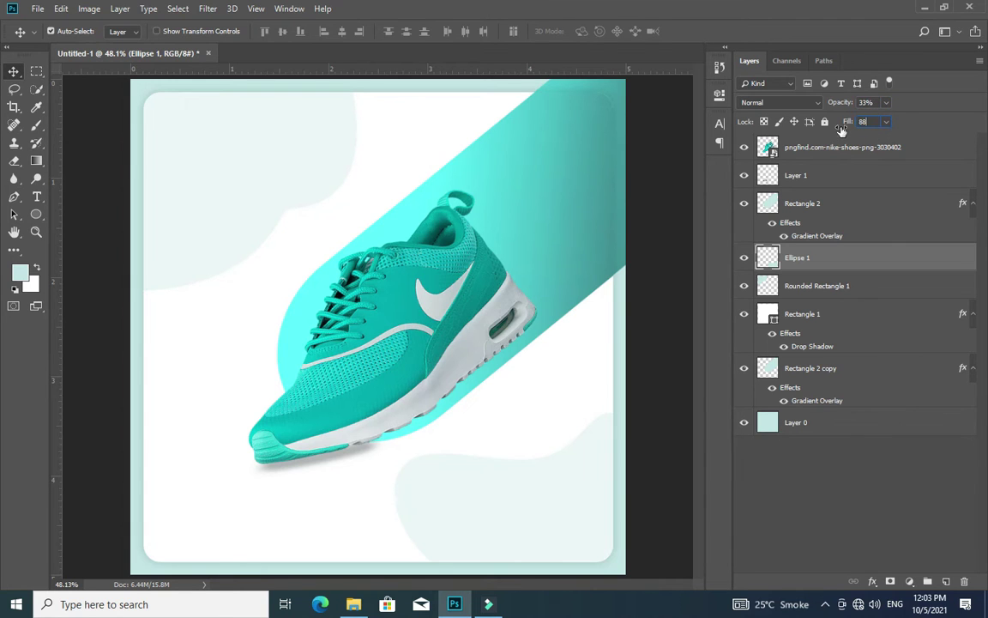
{"action": "left_click", "coordinate": [14, 74]}
{"action": "left_click", "coordinate": [185, 482]}
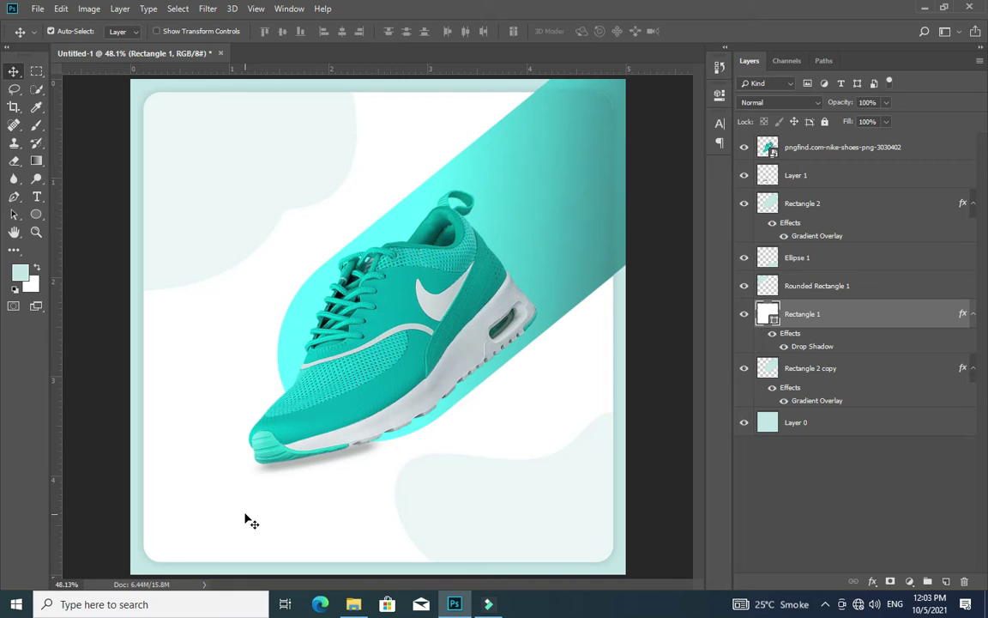
Create a Montserrat Bold text layer reading 'Pick The' at the card's left.
{"action": "key", "text": "t"}
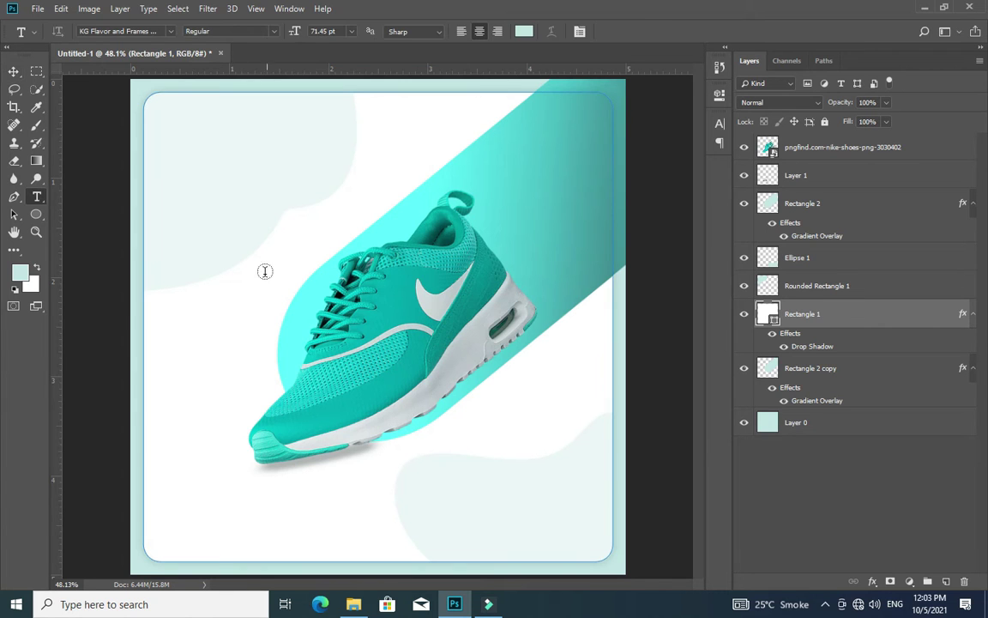
{"action": "left_click", "coordinate": [128, 325]}
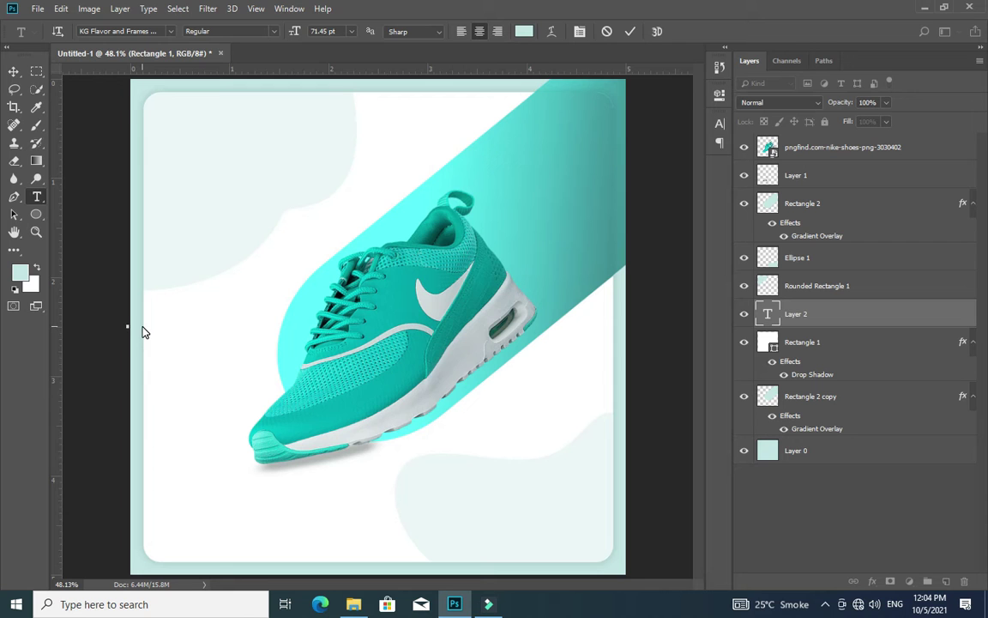
{"action": "type", "text": "a"}
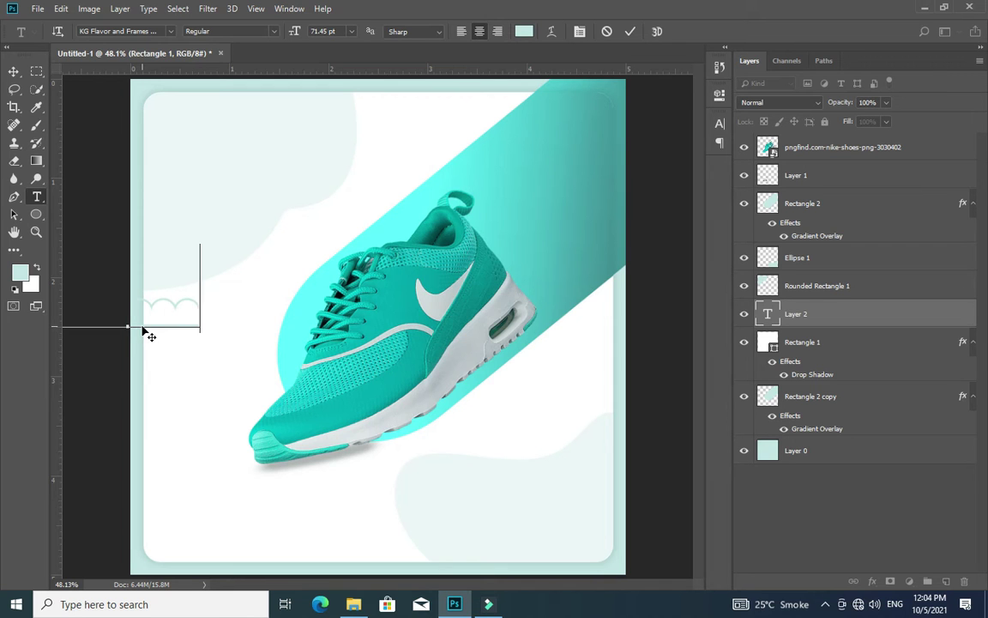
{"action": "key", "text": "BackSpace"}
{"action": "left_click", "coordinate": [135, 30]}
{"action": "type", "text": "mon"}
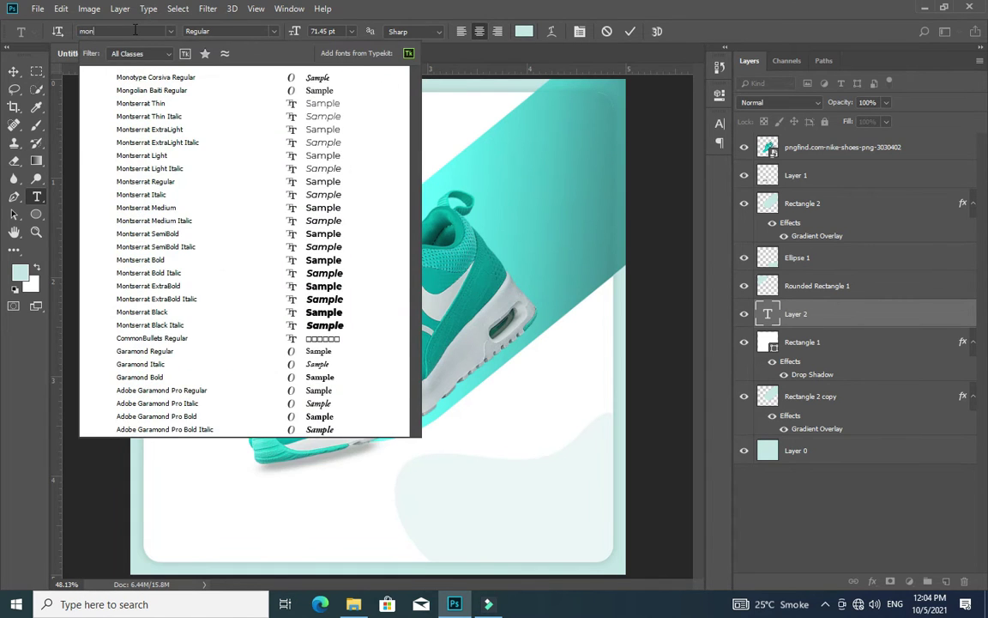
{"action": "left_click", "coordinate": [154, 260]}
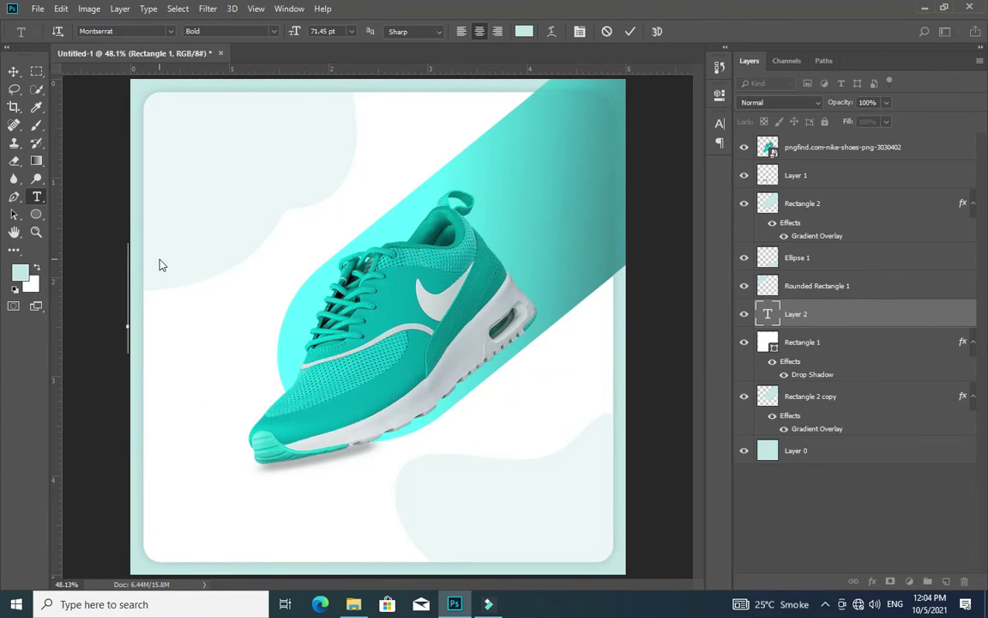
{"action": "left_click", "coordinate": [158, 265]}
{"action": "type", "text": "ick"}
{"action": "type", "text": " Th"}
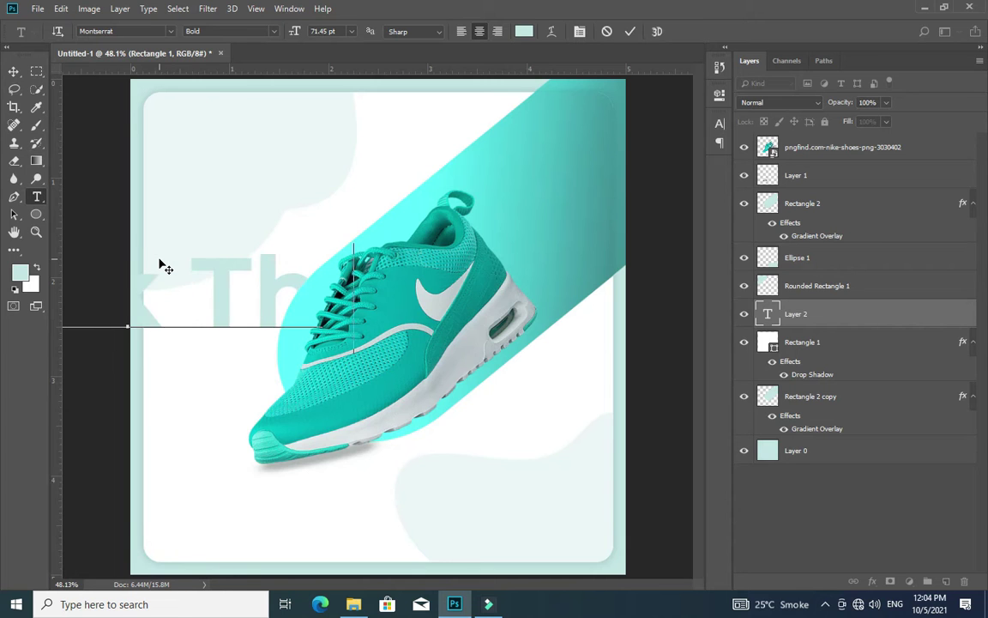
Colour the headline dark grey #2f2f2f and move it and its layer to the top.
{"action": "key", "text": "ctrl+a"}
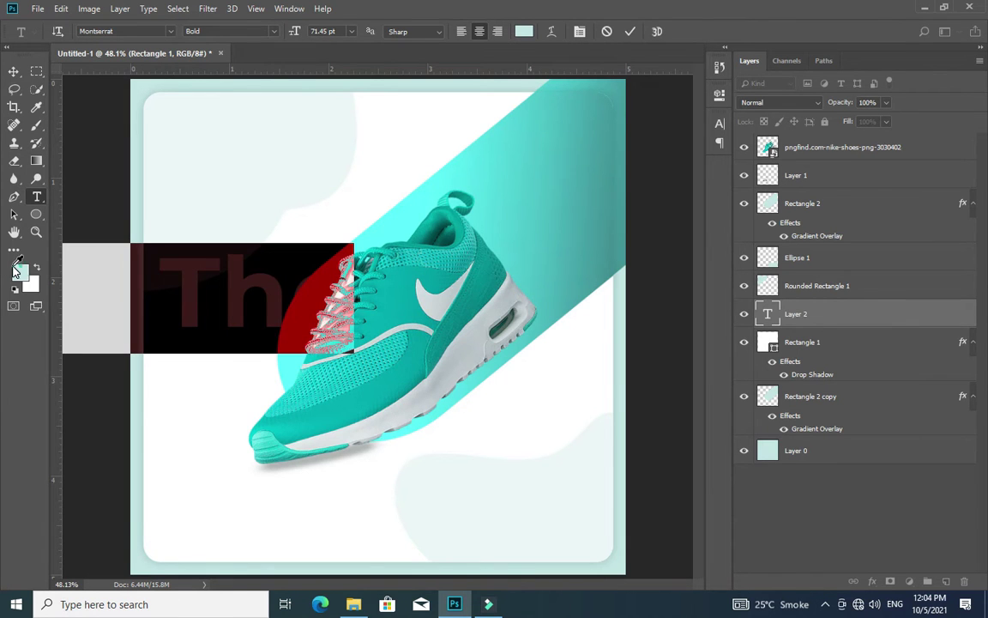
{"action": "left_click", "coordinate": [19, 273]}
{"action": "left_click_drag", "start_coordinate": [624, 286], "coordinate": [624, 294]}
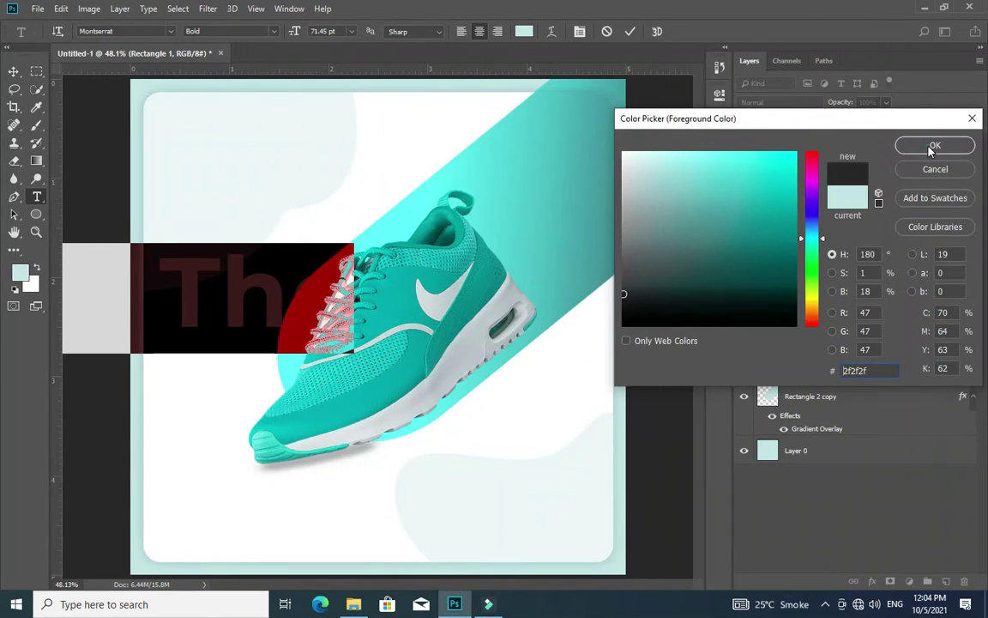
{"action": "left_click", "coordinate": [934, 146]}
{"action": "left_click", "coordinate": [14, 71]}
{"action": "mouse_move", "coordinate": [235, 302]}
{"action": "left_mouse_down"}
{"action": "mouse_move", "coordinate": [243, 269]}
{"action": "mouse_move", "coordinate": [414, 142]}
{"action": "left_mouse_up"}
{"action": "mouse_move", "coordinate": [810, 314]}
{"action": "left_mouse_down"}
{"action": "mouse_move", "coordinate": [820, 203]}
{"action": "mouse_move", "coordinate": [776, 142]}
{"action": "left_mouse_up"}
Shrink the headline to about 30%, with Auto leading, tightened tracking and Bold Italic style.
{"action": "key", "text": "ctrl+t"}
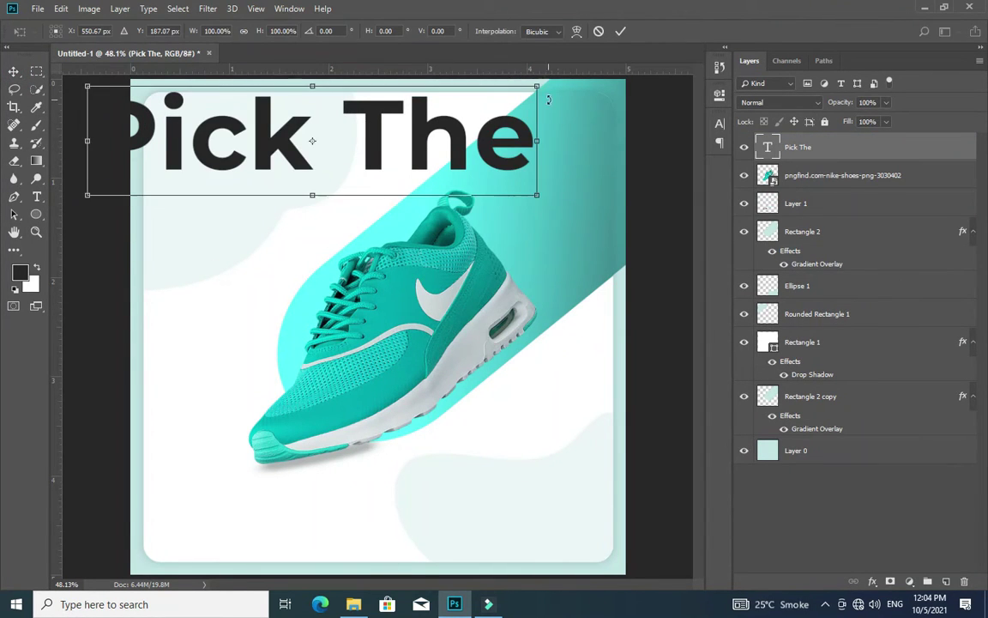
{"action": "mouse_move", "coordinate": [540, 194]}
{"action": "left_mouse_down"}
{"action": "mouse_move", "coordinate": [457, 146]}
{"action": "mouse_move", "coordinate": [391, 158]}
{"action": "left_mouse_up"}
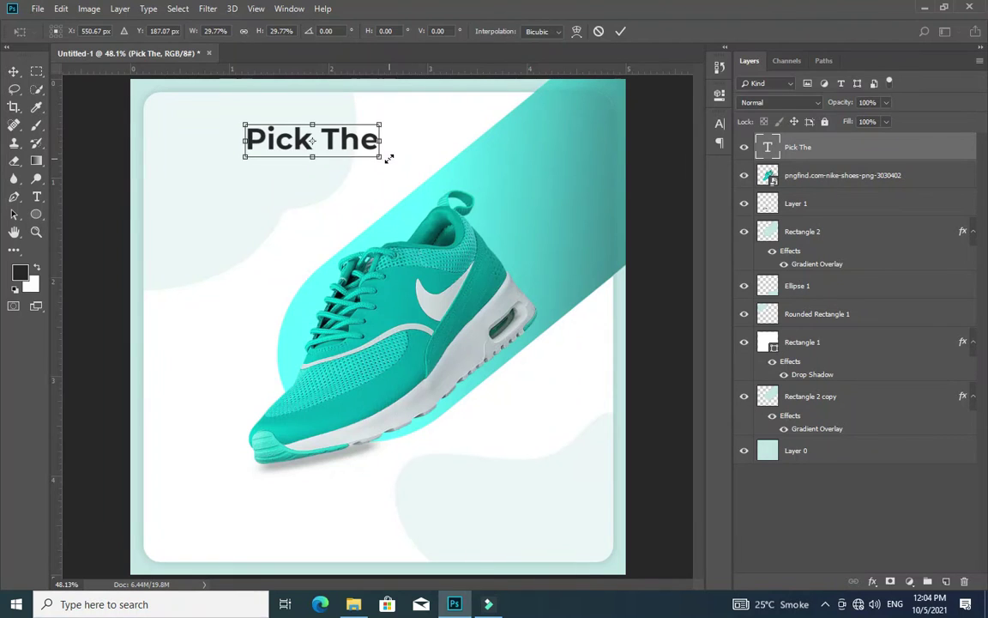
{"action": "key", "text": "Return"}
{"action": "left_click", "coordinate": [720, 123]}
{"action": "left_click", "coordinate": [694, 159]}
{"action": "left_click", "coordinate": [695, 174]}
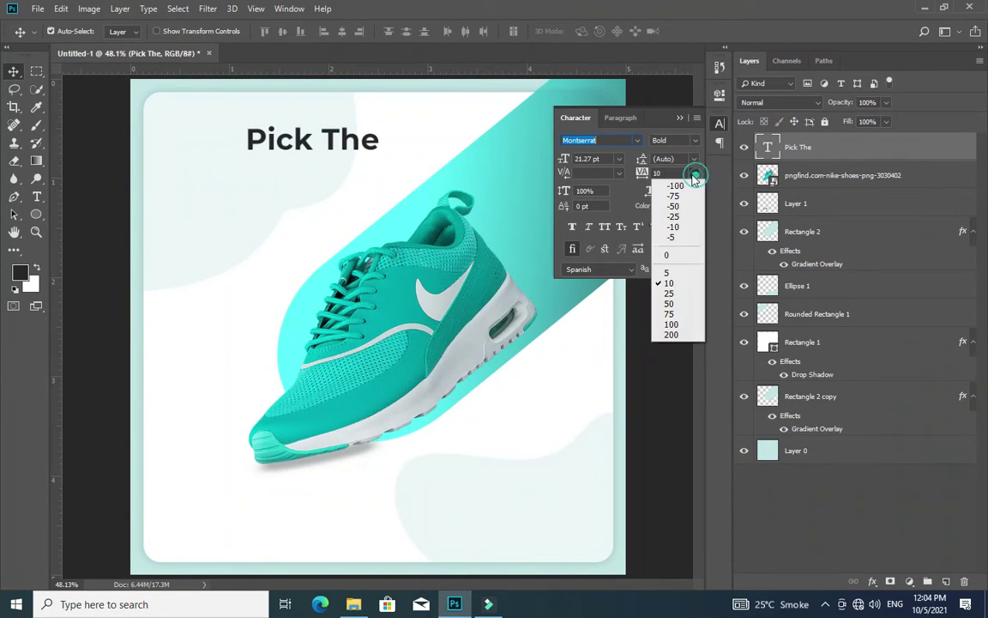
{"action": "left_click", "coordinate": [682, 254]}
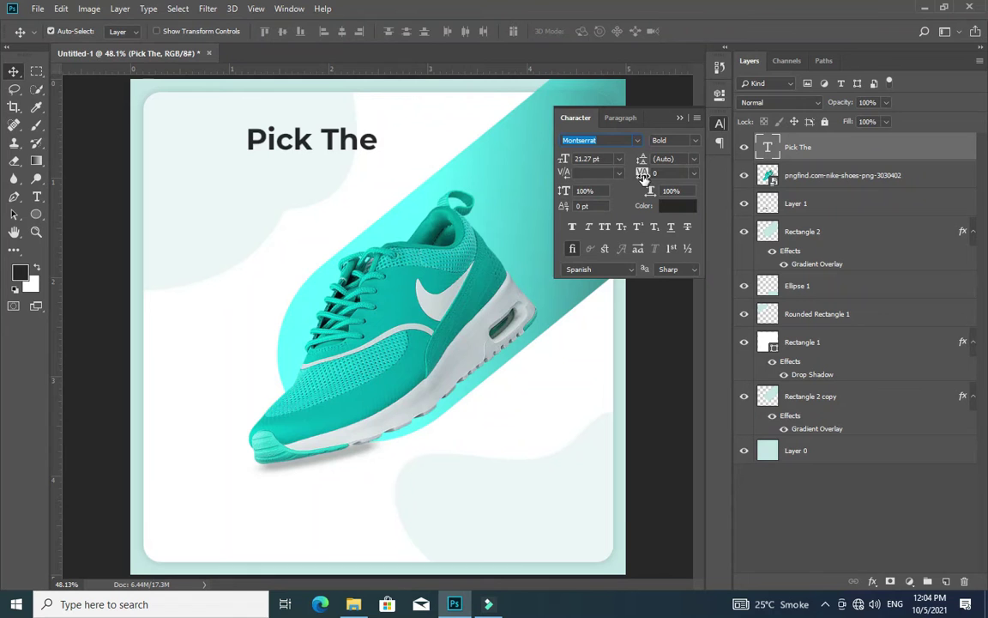
{"action": "mouse_move", "coordinate": [644, 177]}
{"action": "left_mouse_down"}
{"action": "mouse_move", "coordinate": [635, 175]}
{"action": "mouse_move", "coordinate": [670, 175]}
{"action": "left_mouse_up"}
{"action": "left_click", "coordinate": [692, 142]}
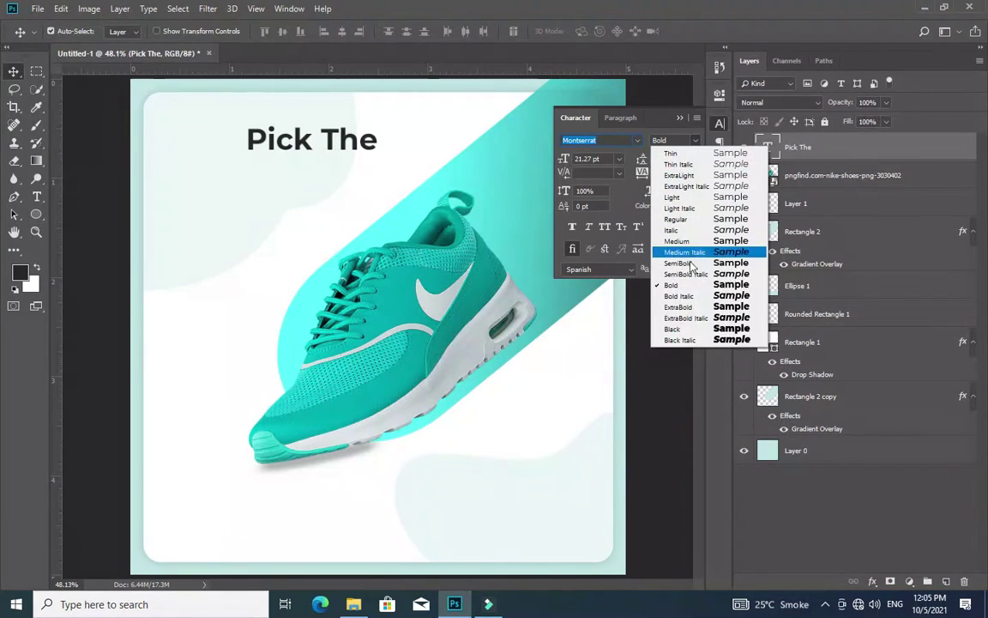
{"action": "left_click", "coordinate": [690, 295]}
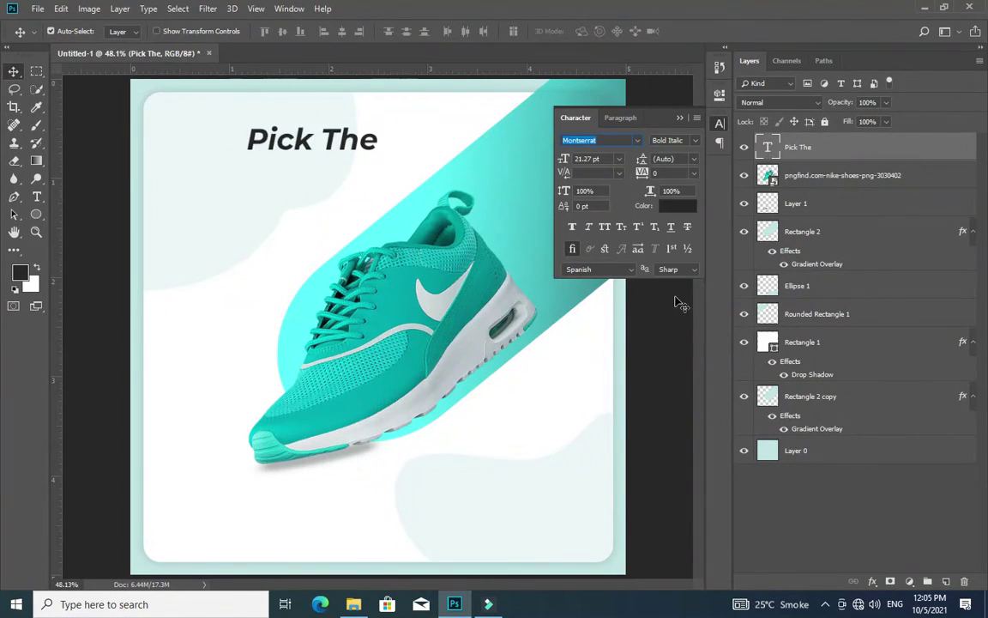
Move the headline to the top-left, scale it to 87%, and set -40 tracking and All Caps.
{"action": "left_click_drag", "start_coordinate": [364, 151], "coordinate": [292, 152]}
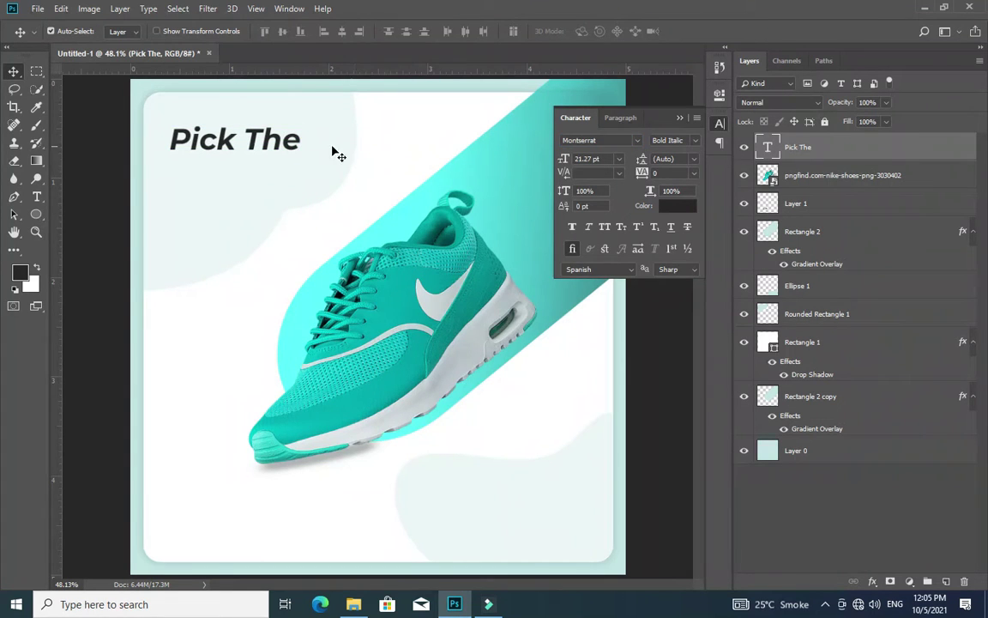
{"action": "key", "text": "ctrl+t"}
{"action": "left_click_drag", "start_coordinate": [301, 129], "coordinate": [282, 130]}
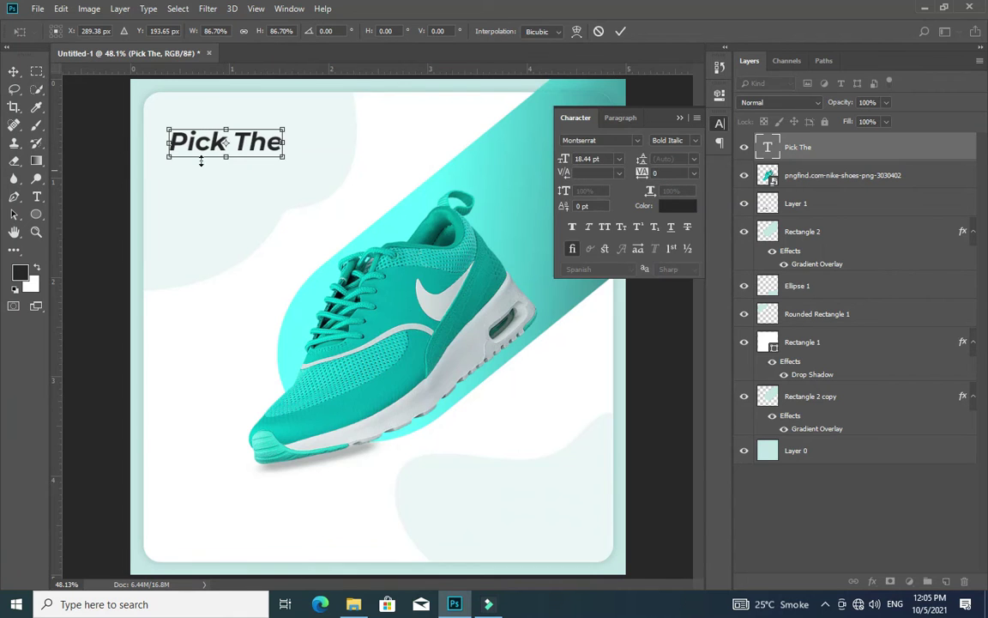
{"action": "key", "text": "Return"}
{"action": "type", "text": "-40"}
{"action": "key", "text": "Return"}
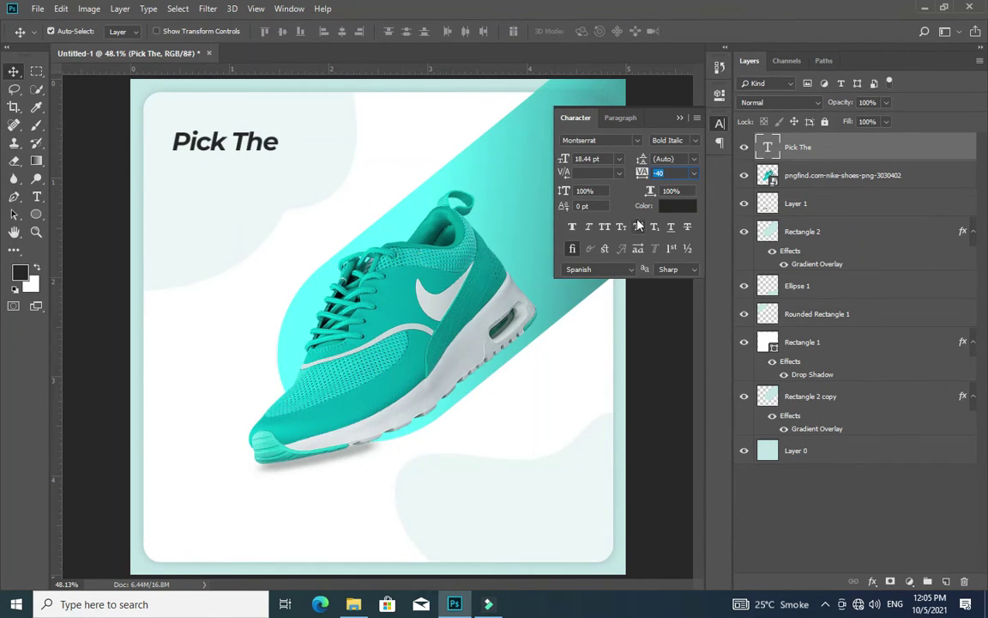
{"action": "left_click", "coordinate": [604, 227]}
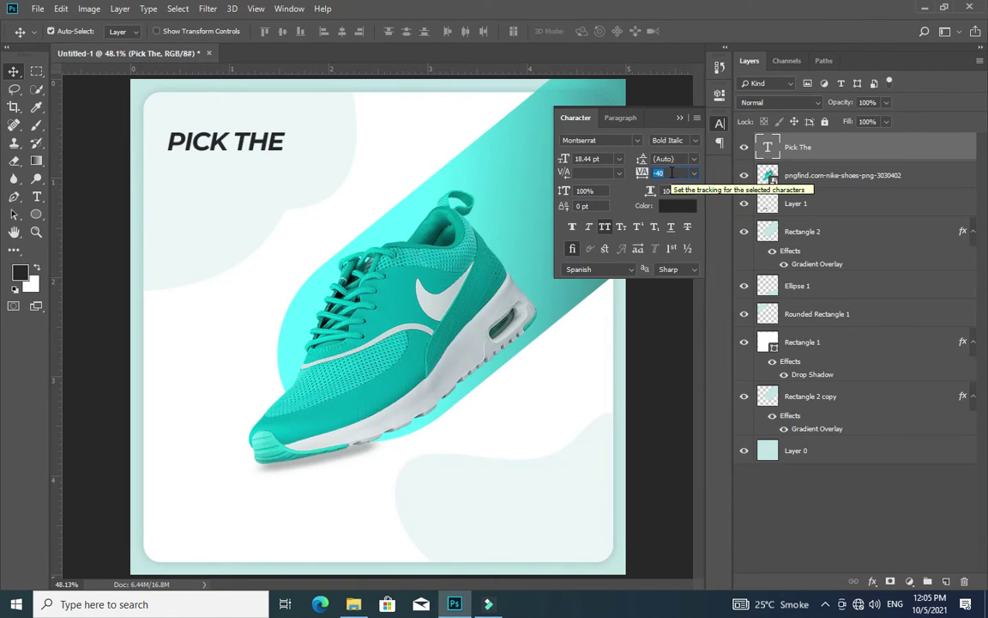
{"action": "key", "text": "Return"}
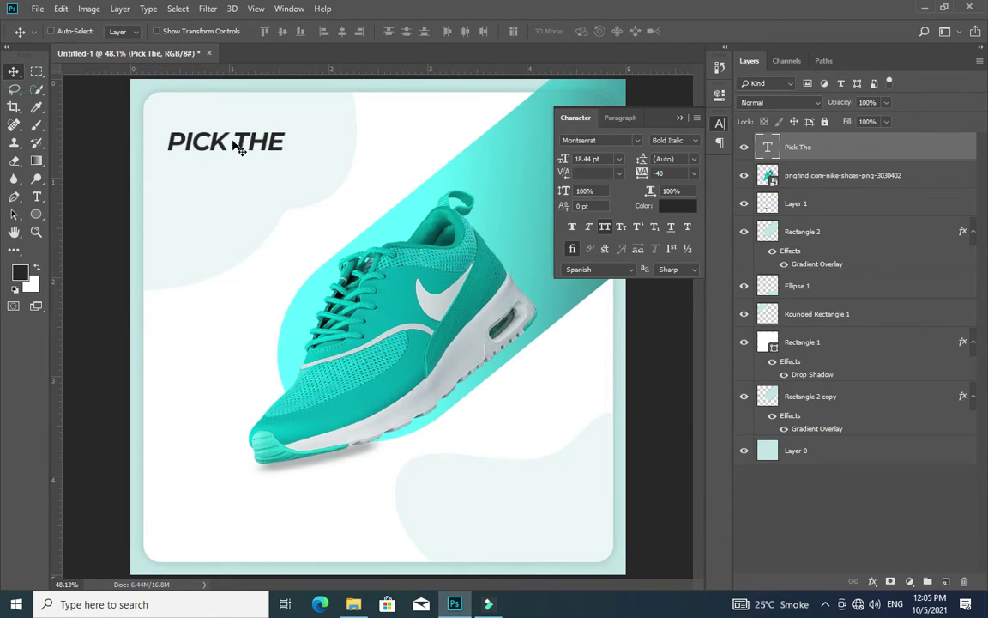
Scale the PICK THE headline down to about 94%.
{"action": "double_click", "coordinate": [266, 147]}
{"action": "key", "text": "ctrl+t"}
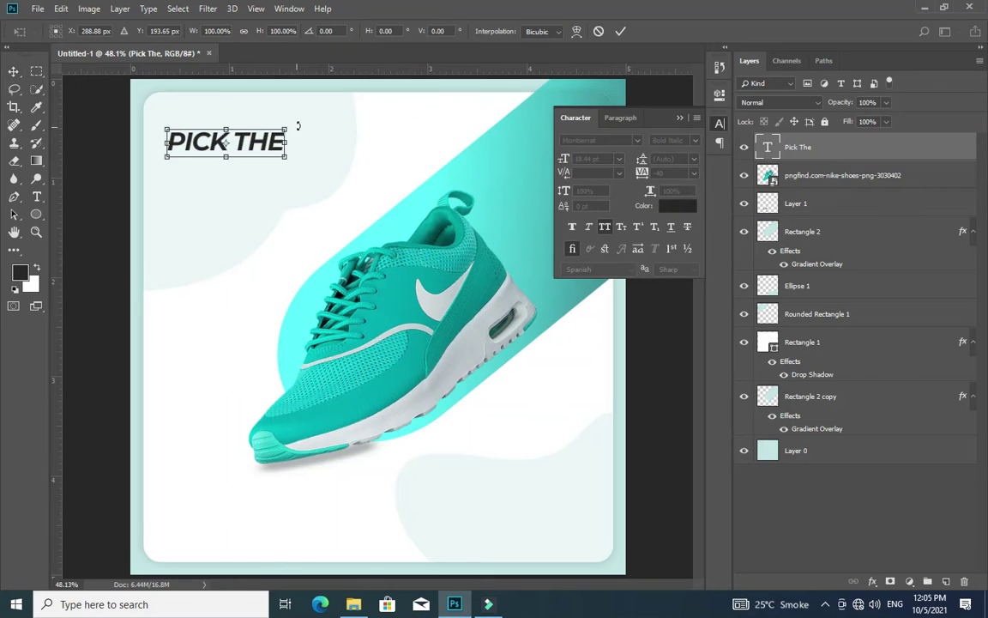
{"action": "left_click_drag", "start_coordinate": [286, 129], "coordinate": [268, 170]}
{"action": "key", "text": "Return"}
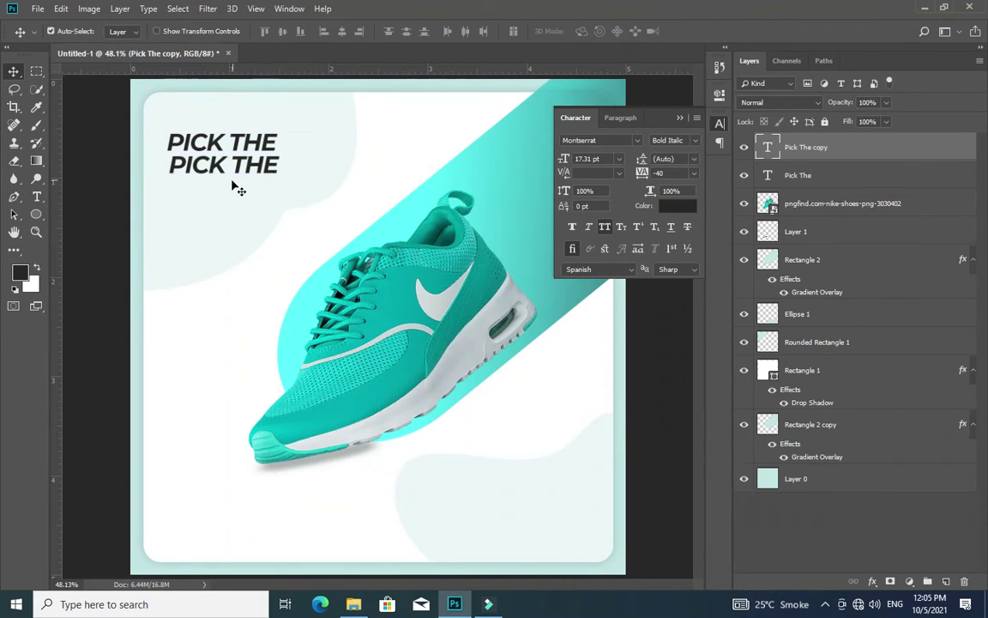
Duplicate the PICK THE line, retype it as left-aligned 'PERFECT PAIR' on two lines.
{"action": "key", "text": "t"}
{"action": "left_click", "coordinate": [223, 172]}
{"action": "key", "text": "ctrl+a"}
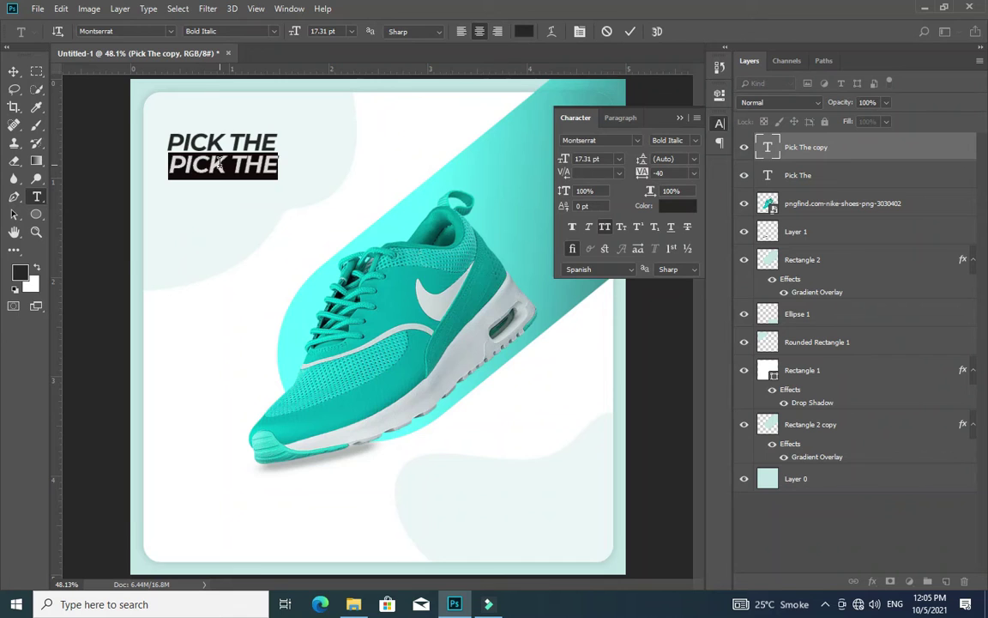
{"action": "type", "text": "PER"}
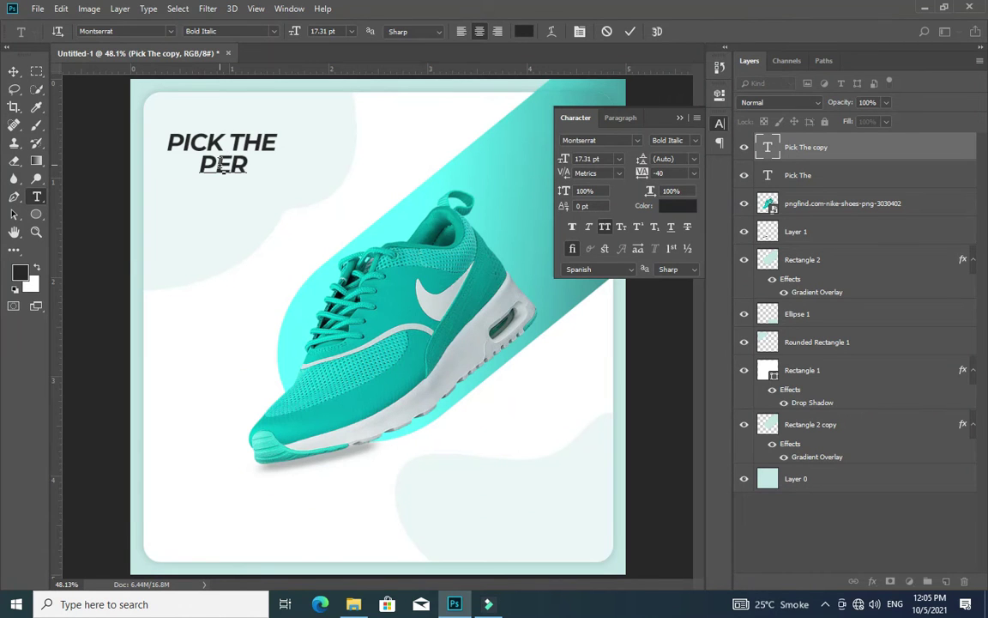
{"action": "type", "text": "FECT PAIR"}
{"action": "key", "text": "shift+Up"}
{"action": "key", "text": "shift+Home"}
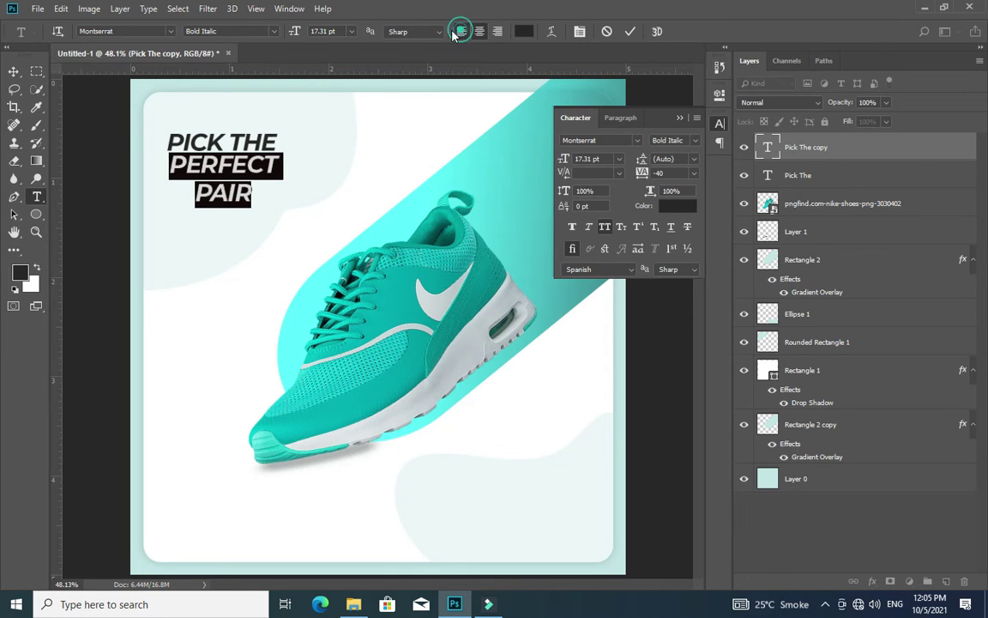
{"action": "left_click", "coordinate": [459, 32]}
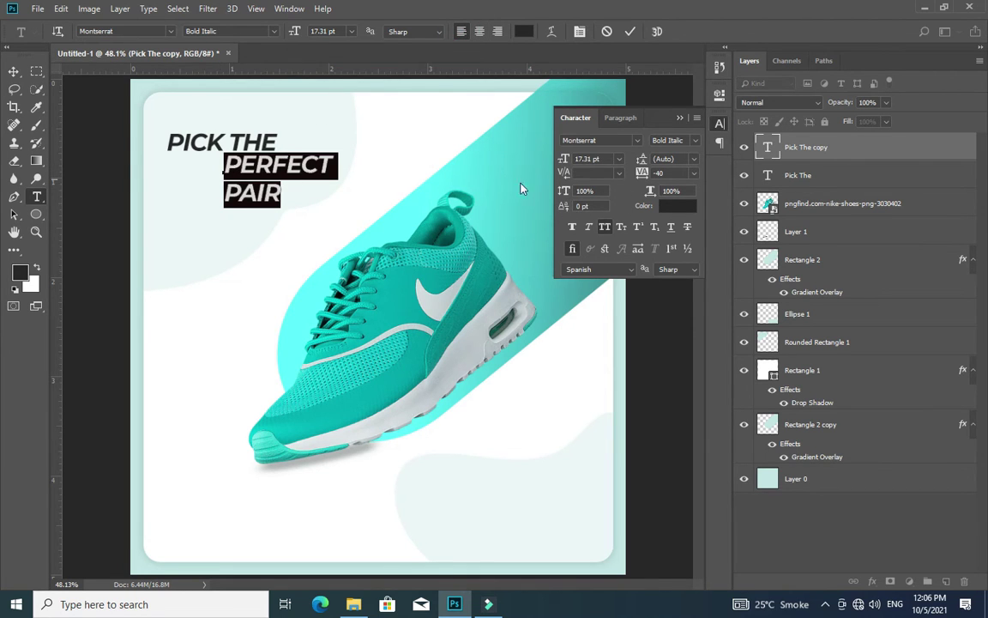
Enlarge PERFECT PAIR to 26.31 pt and tighten its leading to 22 pt.
{"action": "left_click_drag", "start_coordinate": [566, 159], "coordinate": [573, 160]}
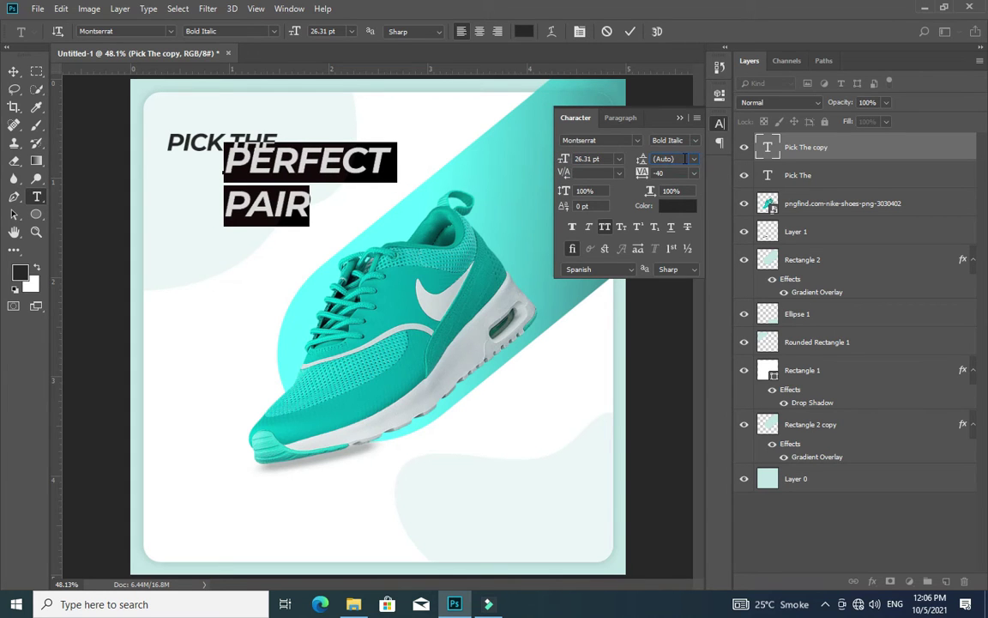
{"action": "left_click", "coordinate": [665, 159]}
{"action": "type", "text": "32"}
{"action": "key", "text": "Return"}
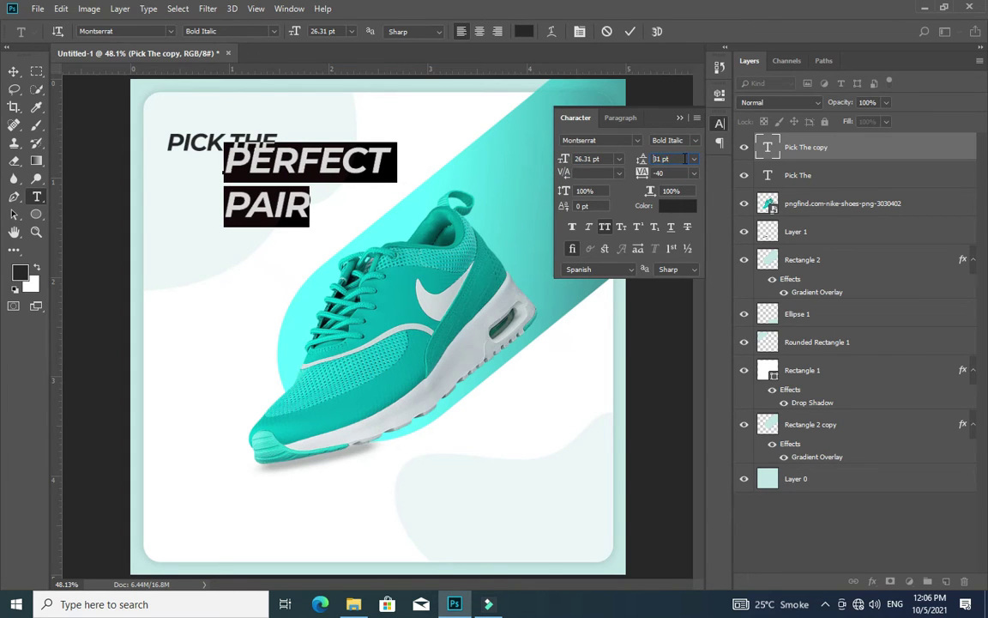
{"action": "key", "text": "Return"}
{"action": "key", "text": "Down"}
{"action": "key", "text": "Down"}
{"action": "key", "text": "Down"}
{"action": "key", "text": "Down"}
{"action": "key", "text": "Down"}
{"action": "key", "text": "Down"}
{"action": "key", "text": "Down"}
{"action": "key", "text": "Down"}
{"action": "key", "text": "Down"}
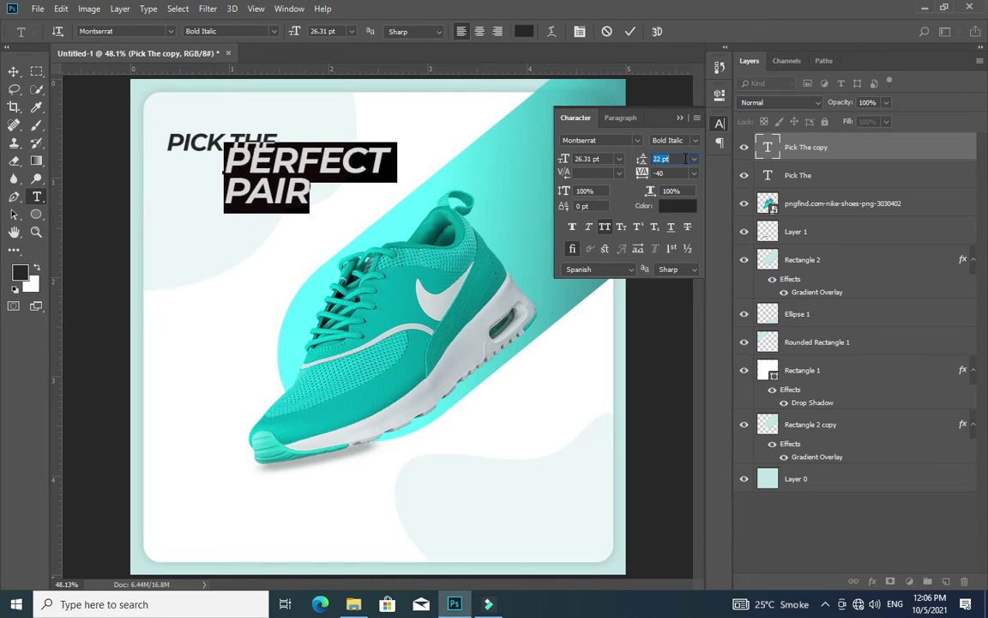
Color PERFECT PAIR teal sampled from the shoe and move it under PICK THE.
{"action": "left_click", "coordinate": [22, 273]}
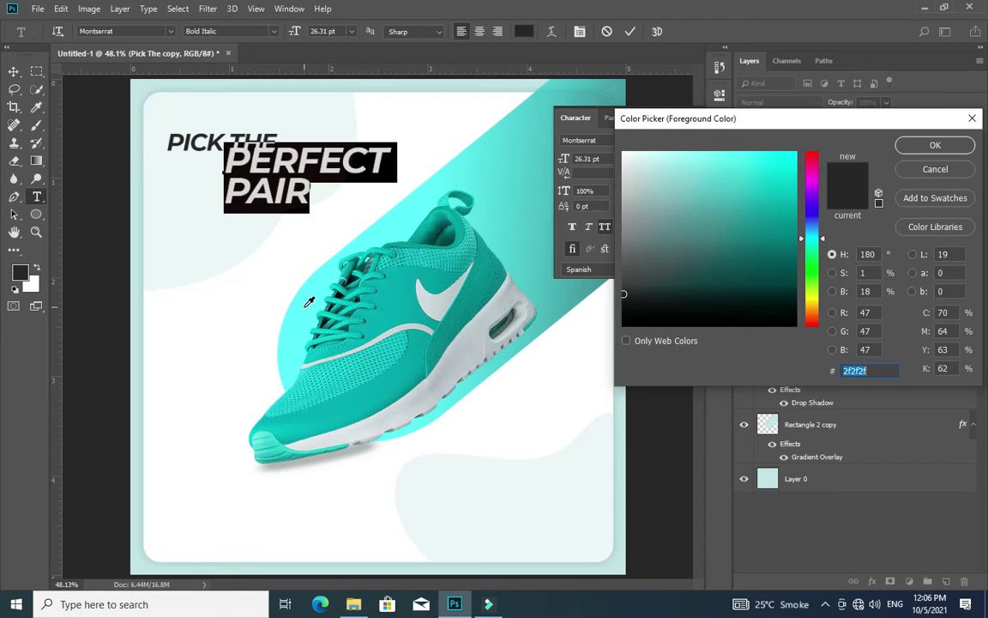
{"action": "left_click", "coordinate": [423, 334]}
{"action": "left_click", "coordinate": [935, 145]}
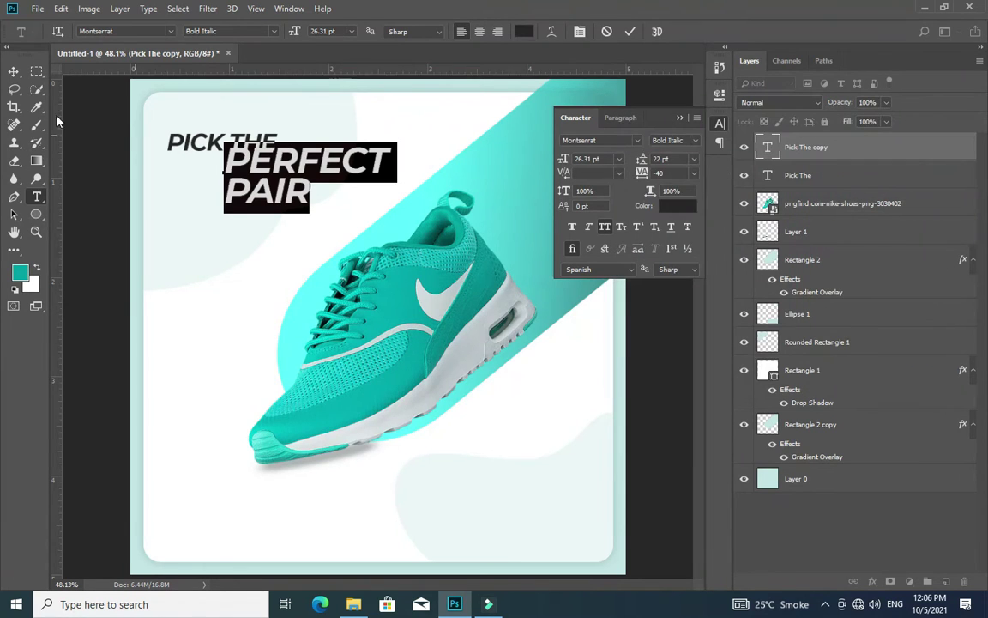
{"action": "left_click", "coordinate": [14, 71]}
{"action": "left_click_drag", "start_coordinate": [245, 160], "coordinate": [186, 161]}
{"action": "left_click", "coordinate": [187, 253]}
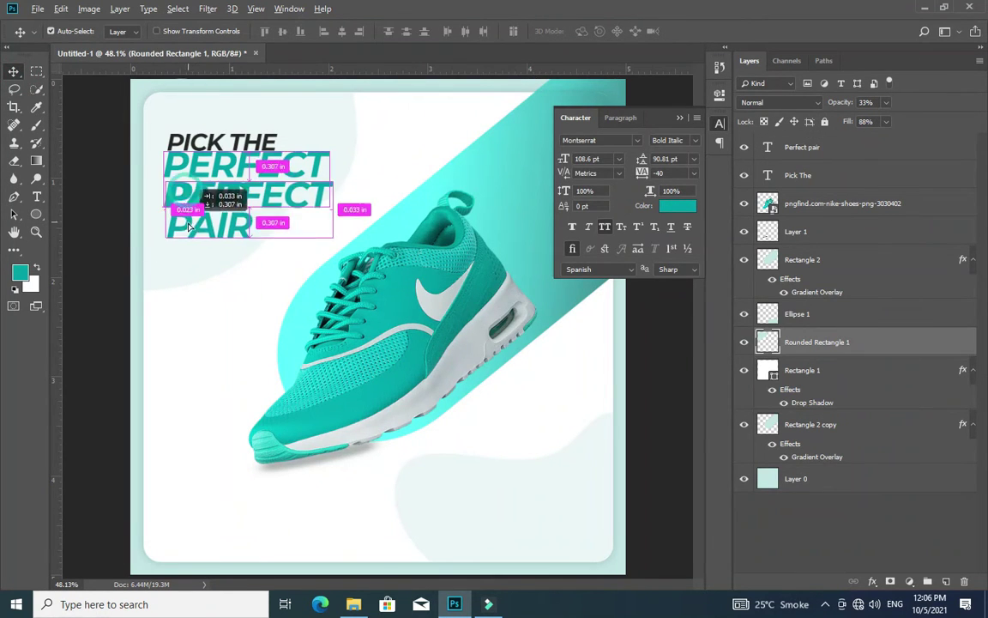
Duplicate PERFECT PAIR below and retype it as 'UPTO 50% CASHBACK' / 'CASH BACK FOR VISA HOLDER'.
{"action": "left_click_drag", "start_coordinate": [191, 194], "coordinate": [188, 259]}
{"action": "key", "text": "t"}
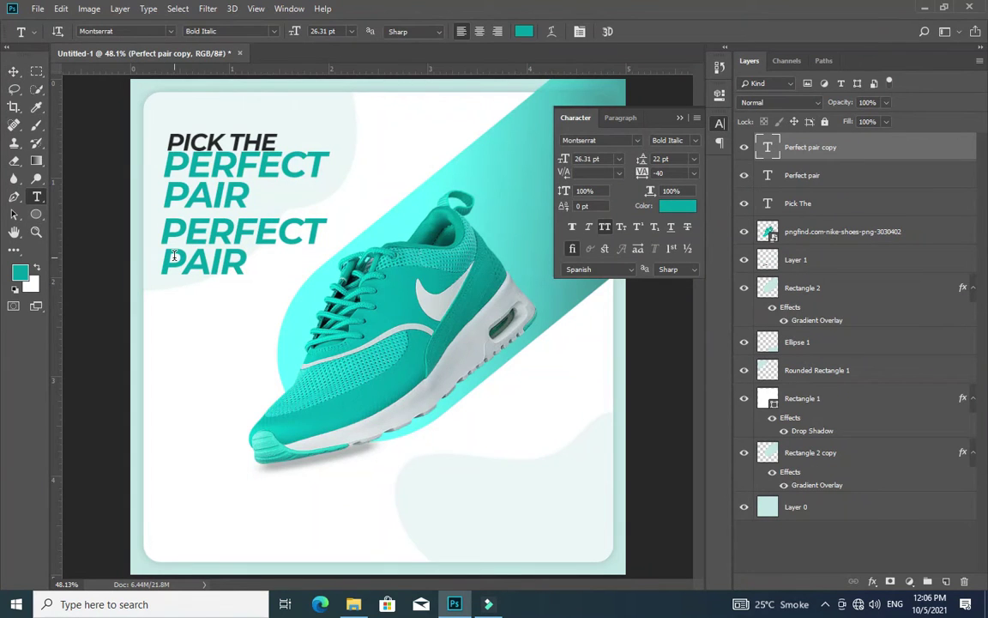
{"action": "left_click", "coordinate": [229, 247]}
{"action": "key", "text": "ctrl+a"}
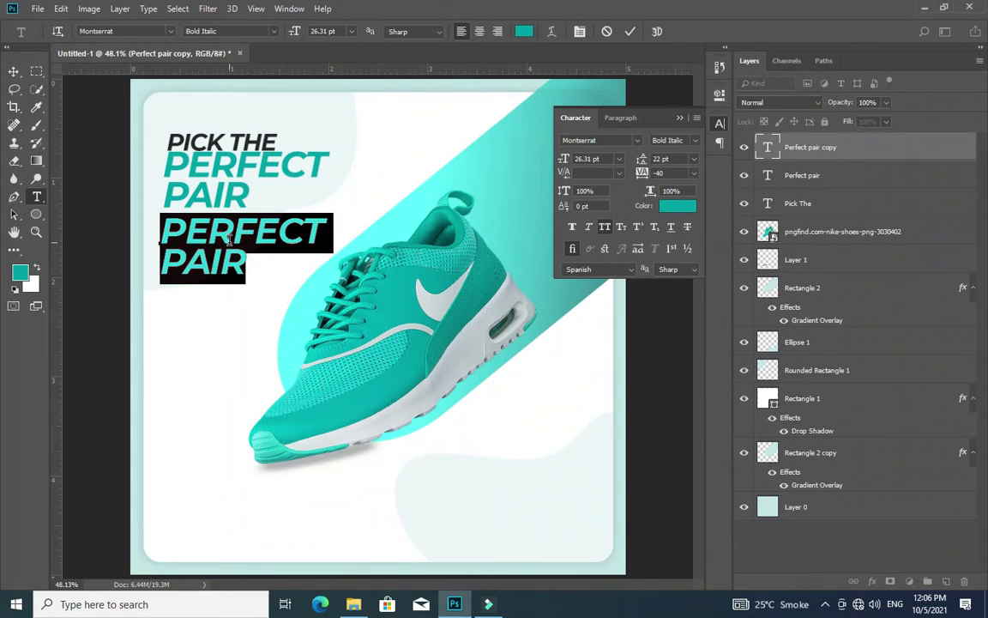
{"action": "type", "text": "UPTO "}
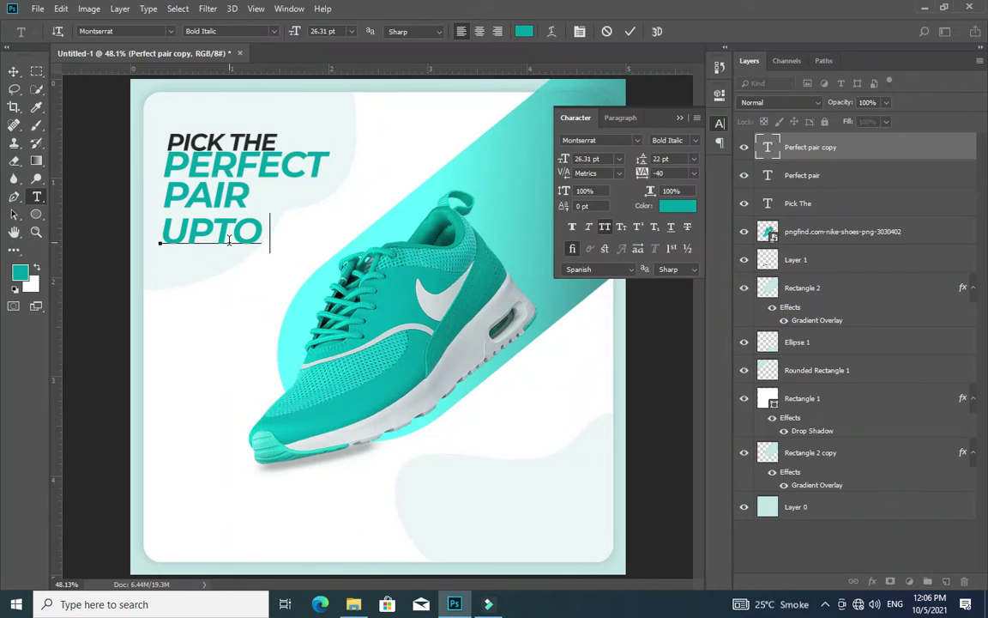
{"action": "type", "text": "50%"}
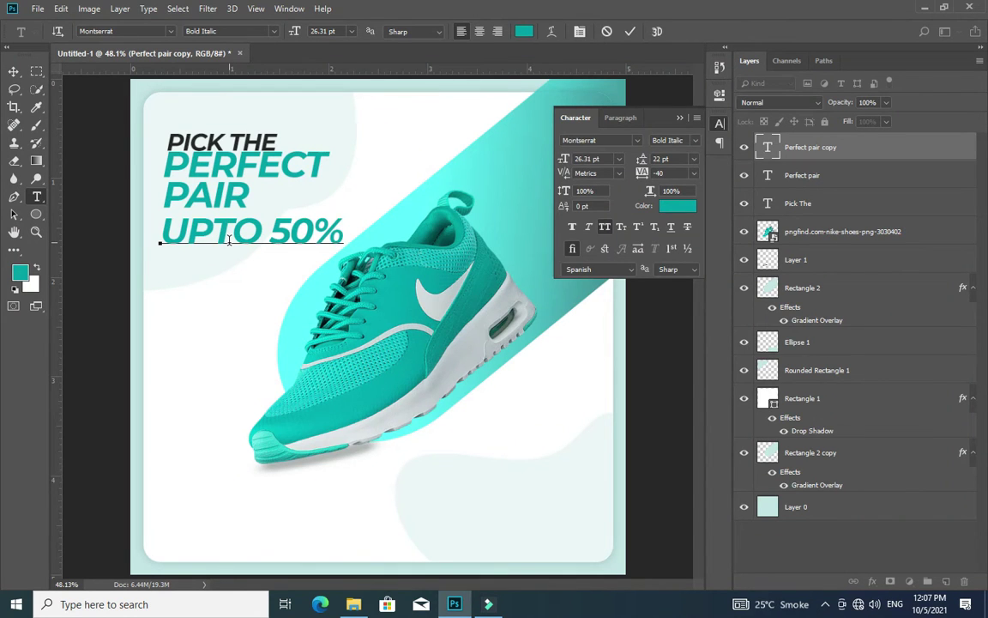
{"action": "type", "text": " CASHBA"}
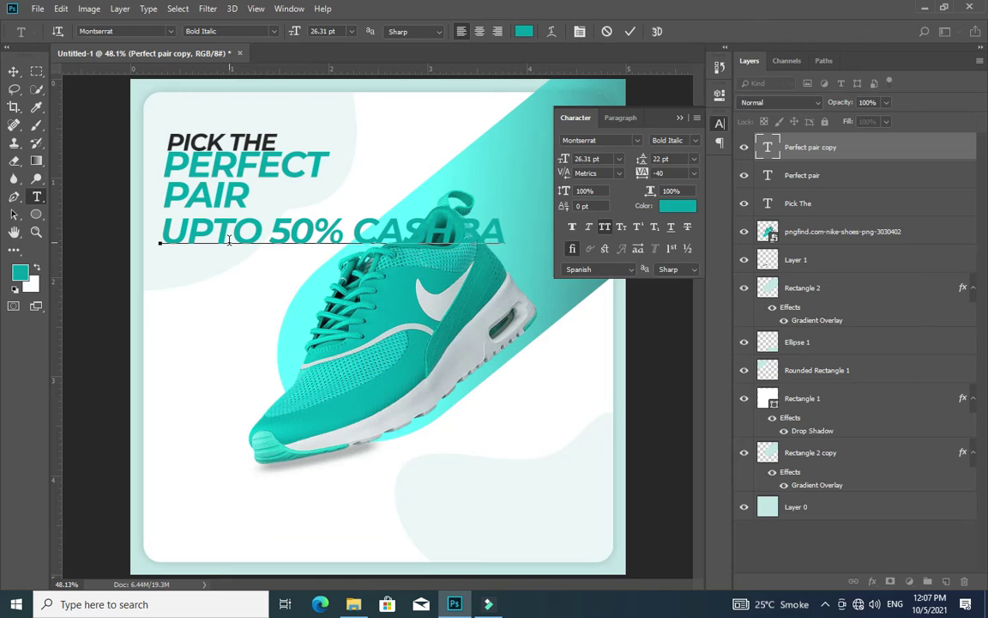
{"action": "type", "text": "CK"}
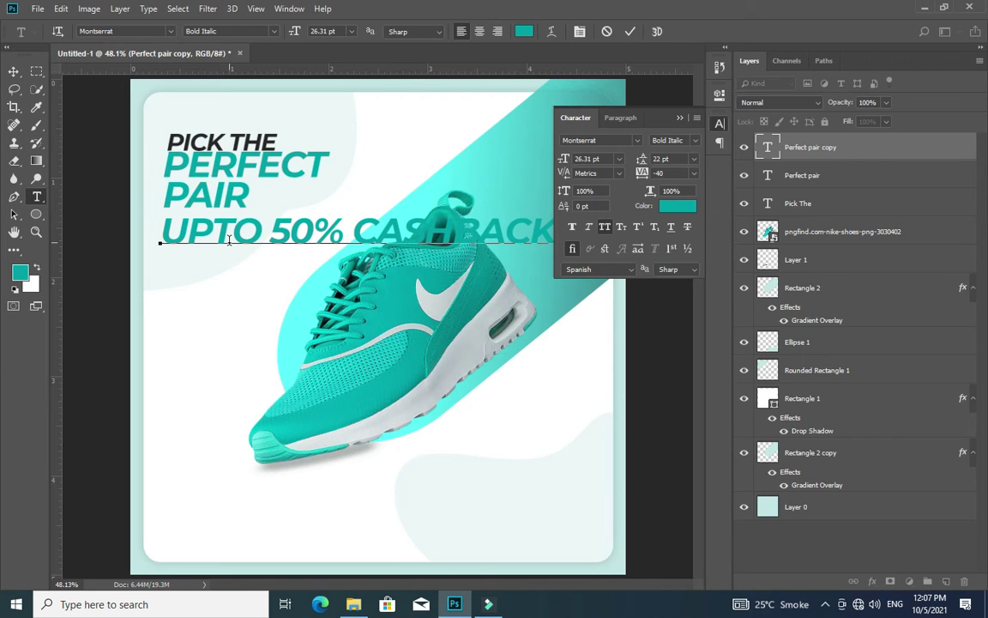
{"action": "type", "text": "CASH BACKFOR "}
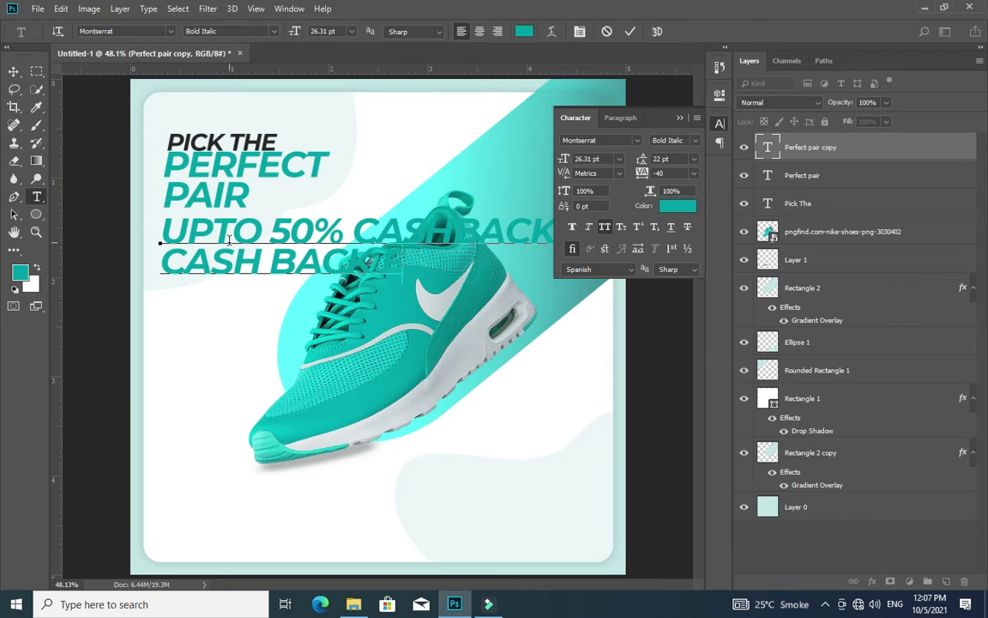
{"action": "type", "text": "VISA "}
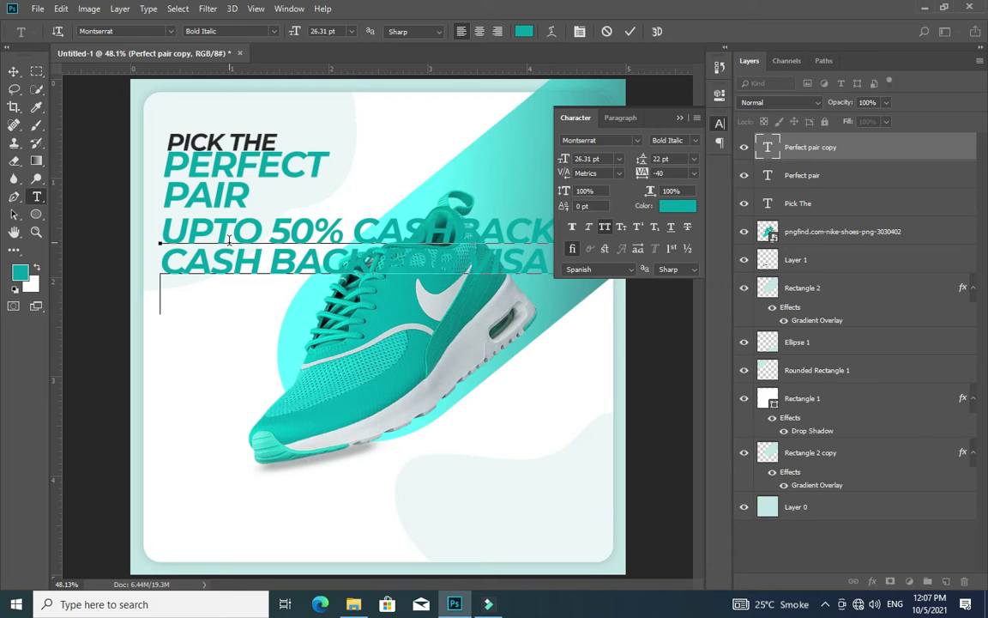
{"action": "type", "text": "HOLDER"}
Color the cashback text dark grey sampled from the PICK THE text.
{"action": "key", "text": "ctrl+a"}
{"action": "left_click", "coordinate": [20, 274]}
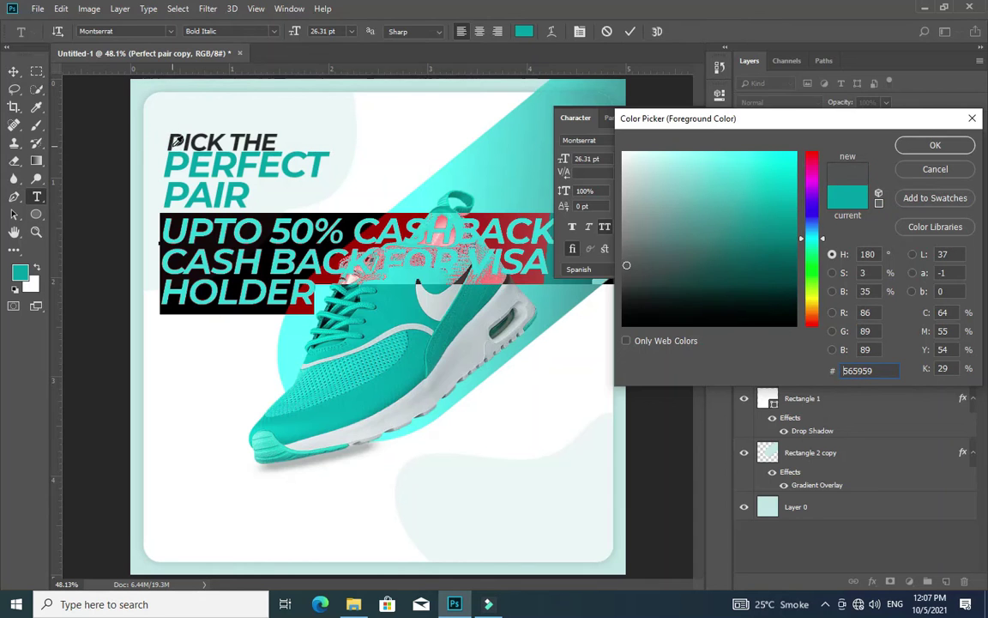
{"action": "left_click", "coordinate": [197, 143]}
{"action": "left_click", "coordinate": [934, 145]}
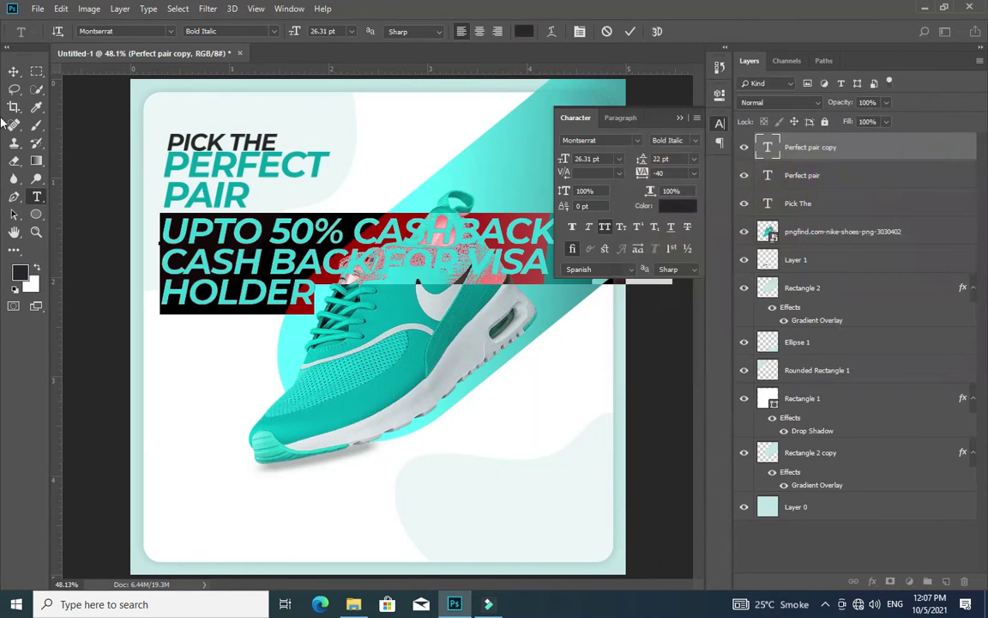
{"action": "left_click", "coordinate": [14, 71]}
Scale the cashback text to about 59% and move it left under the headline.
{"action": "key", "text": "ctrl+t"}
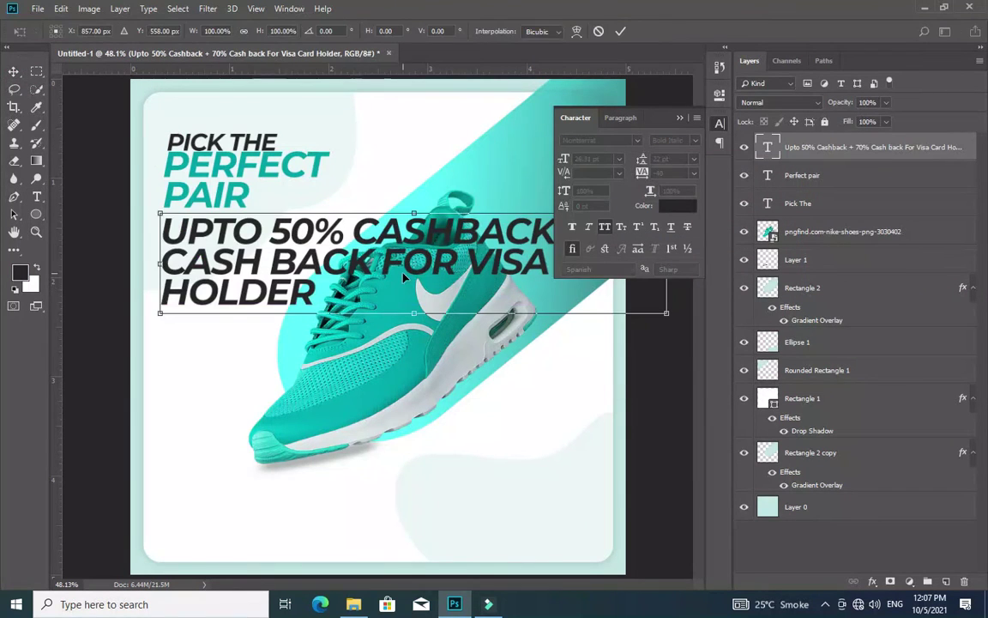
{"action": "left_click_drag", "start_coordinate": [159, 218], "coordinate": [331, 260]}
{"action": "left_click_drag", "start_coordinate": [418, 313], "coordinate": [278, 296]}
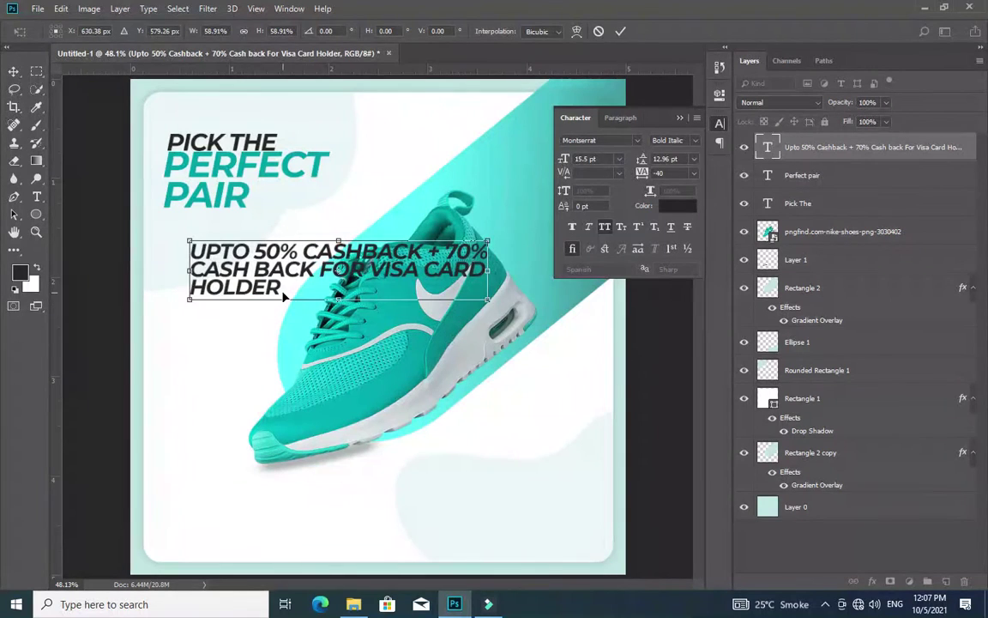
{"action": "key", "text": "Return"}
Set the cashback text's font style to SemiBold Italic.
{"action": "double_click", "coordinate": [304, 270]}
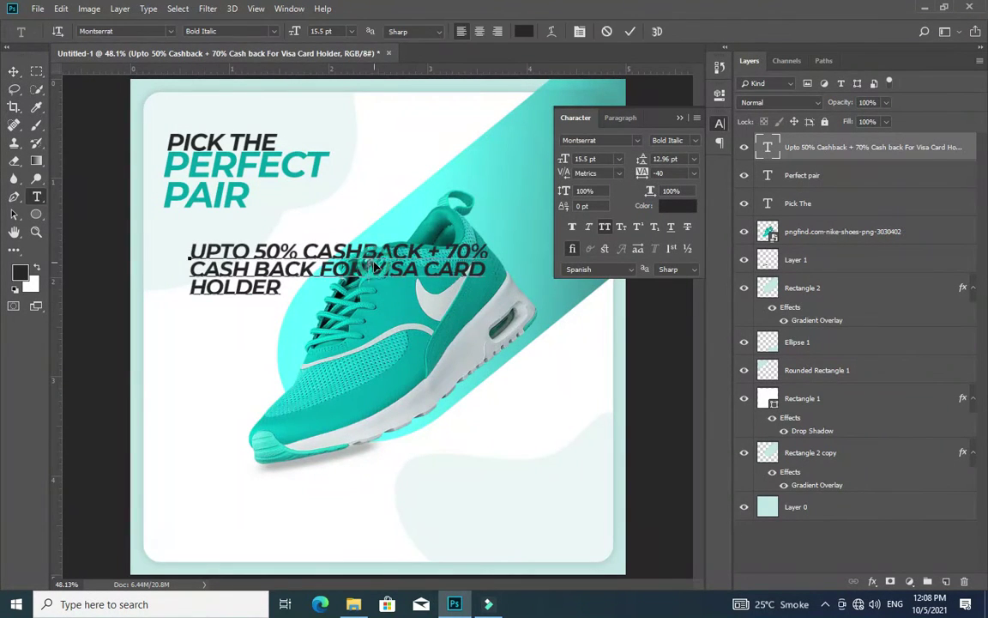
{"action": "left_click", "coordinate": [253, 31]}
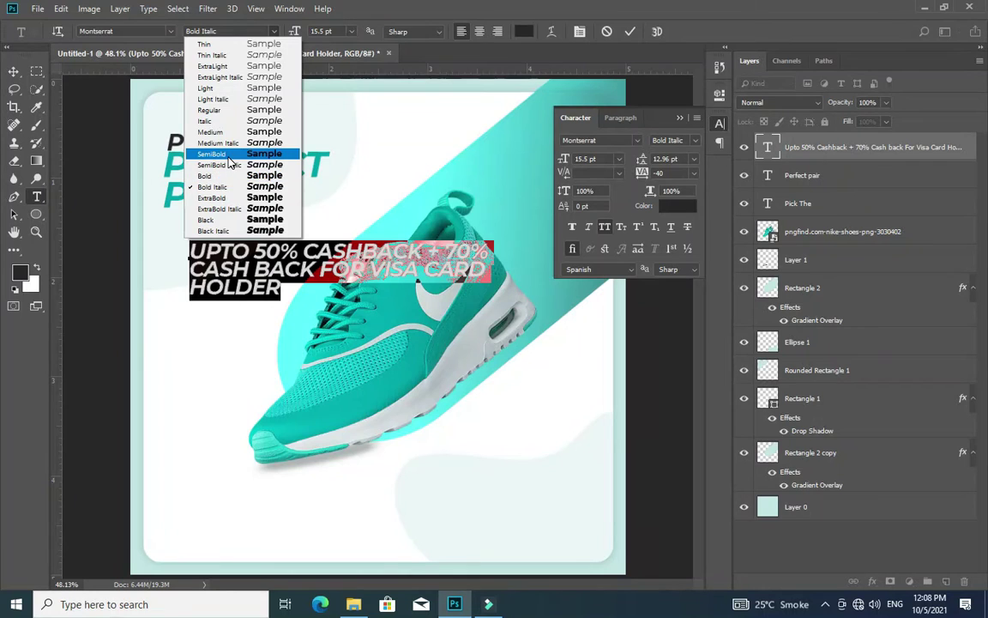
{"action": "left_click", "coordinate": [225, 155]}
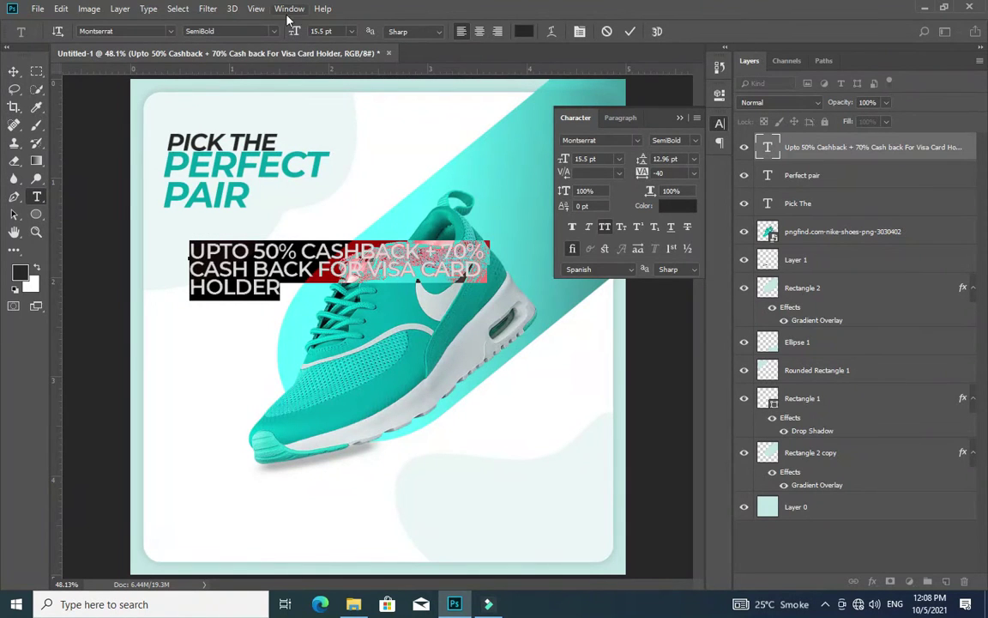
{"action": "left_click", "coordinate": [249, 31]}
{"action": "left_click", "coordinate": [215, 156]}
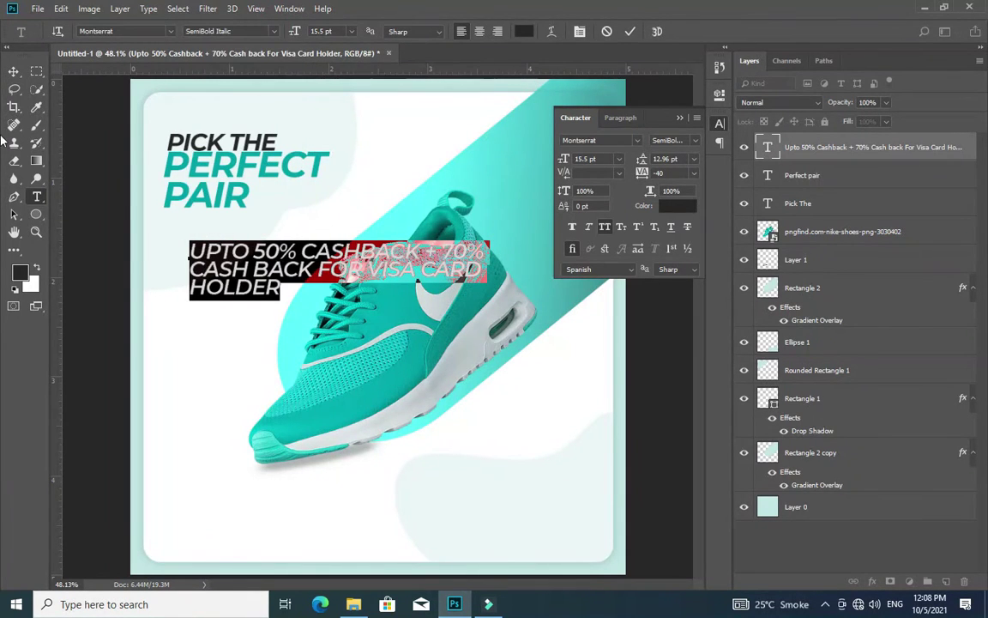
{"action": "left_click", "coordinate": [13, 70]}
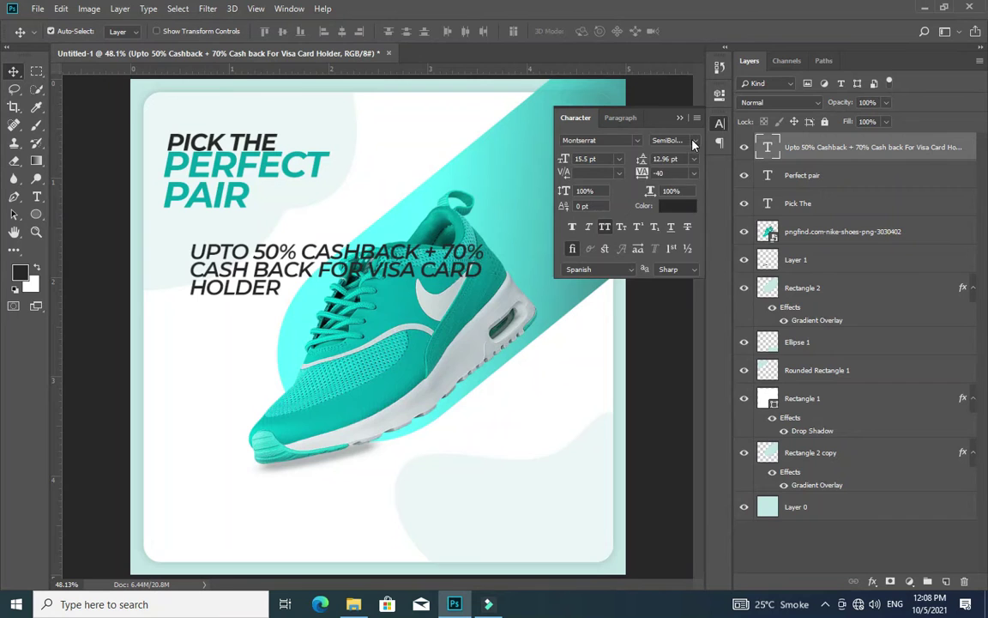
Set the cashback text's leading to Auto and its tracking to 0.
{"action": "left_click", "coordinate": [694, 140]}
{"action": "key", "text": "Escape"}
{"action": "left_click", "coordinate": [694, 158]}
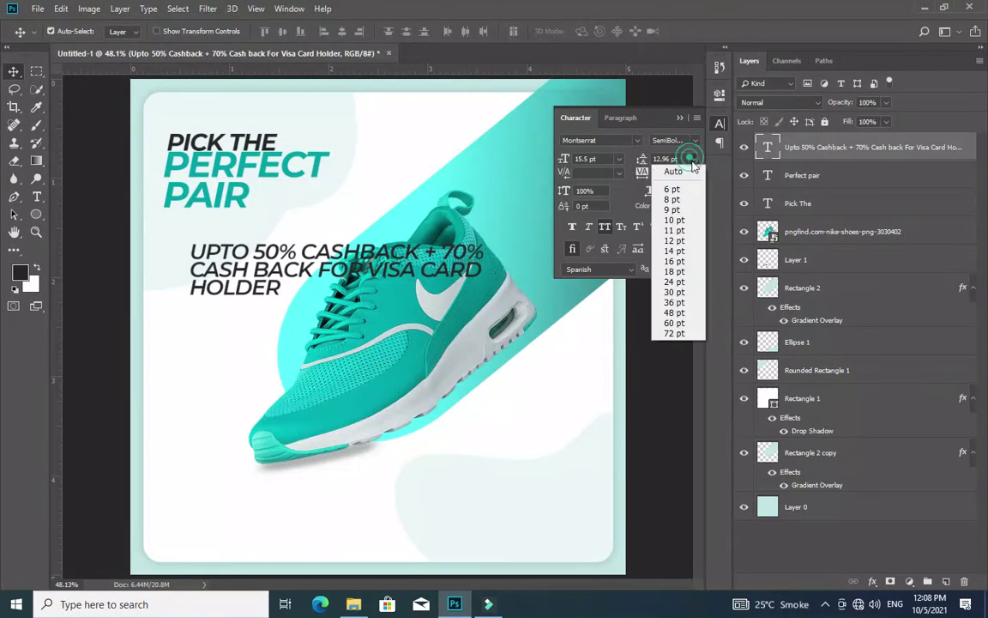
{"action": "left_click", "coordinate": [691, 174]}
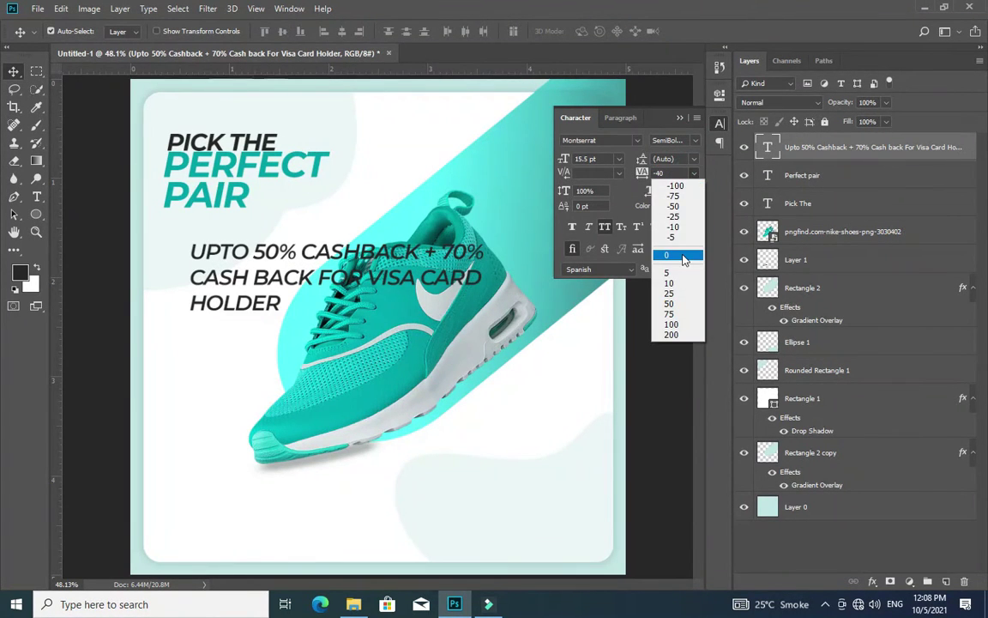
{"action": "left_click", "coordinate": [682, 255]}
Shrink the cashback text to about 48% beneath PAIR.
{"action": "left_click", "coordinate": [14, 71]}
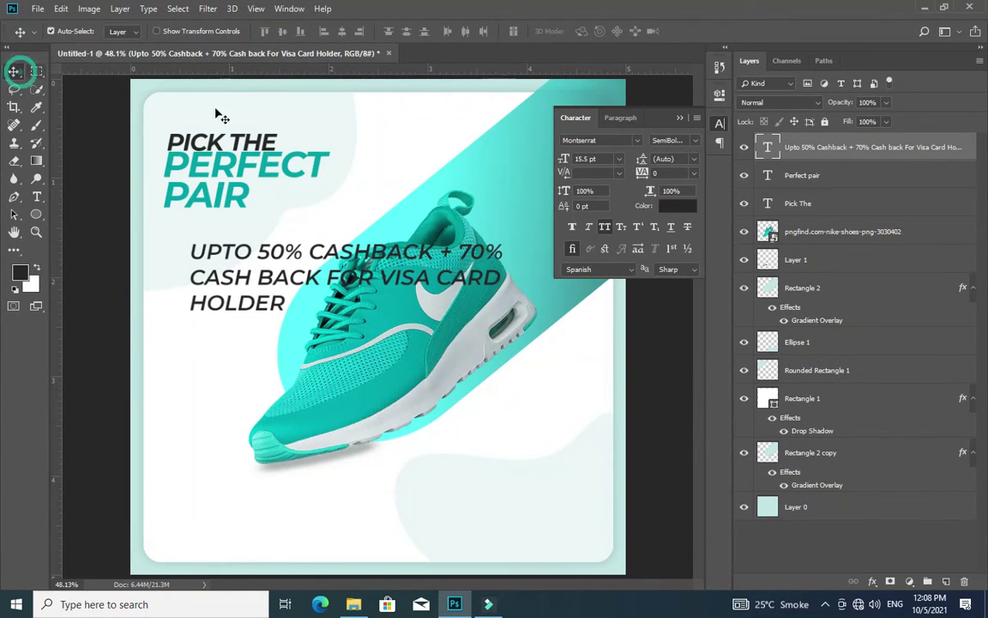
{"action": "key", "text": "ctrl+t"}
{"action": "mouse_move", "coordinate": [504, 316]}
{"action": "left_mouse_down"}
{"action": "mouse_move", "coordinate": [339, 265]}
{"action": "mouse_move", "coordinate": [288, 235]}
{"action": "mouse_move", "coordinate": [319, 208]}
{"action": "left_mouse_up"}
{"action": "key", "text": "Return"}
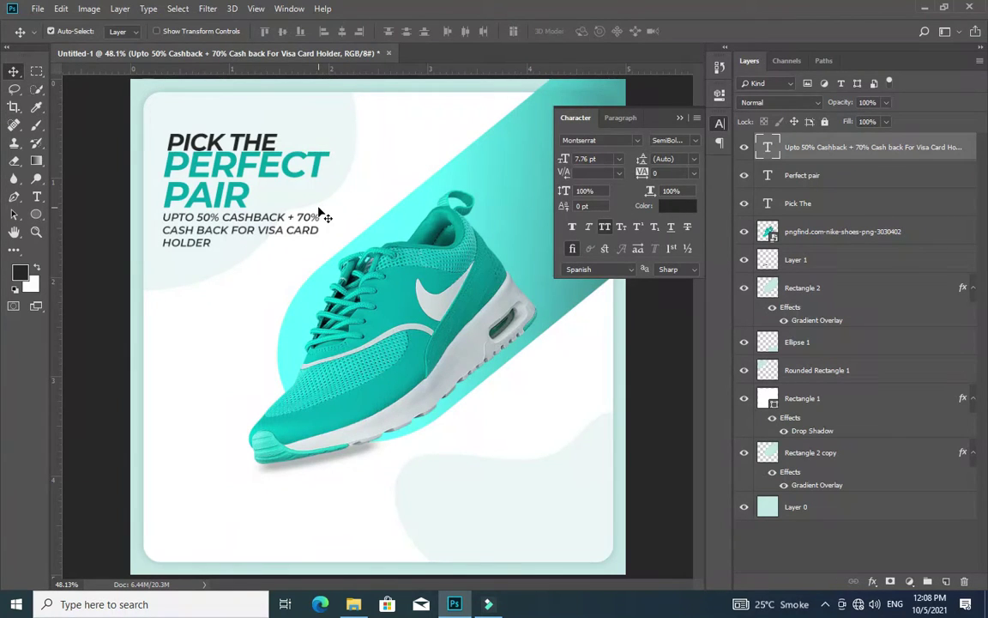
{"action": "left_click", "coordinate": [242, 359]}
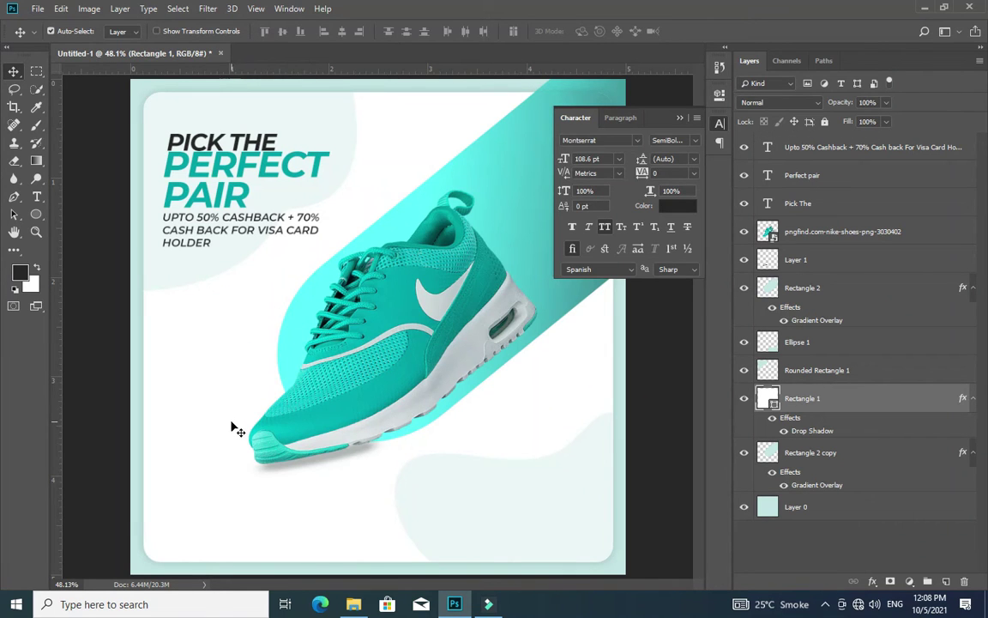
Copy the cashback text to the card's bottom centre and replace it with the contact phone number.
{"action": "key", "text": "t"}
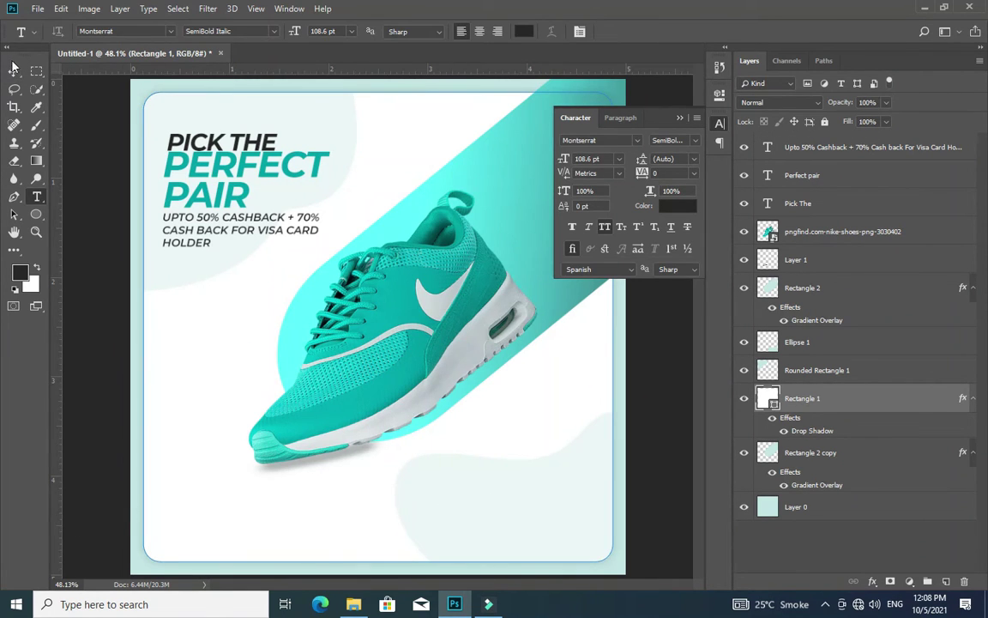
{"action": "left_click", "coordinate": [14, 70]}
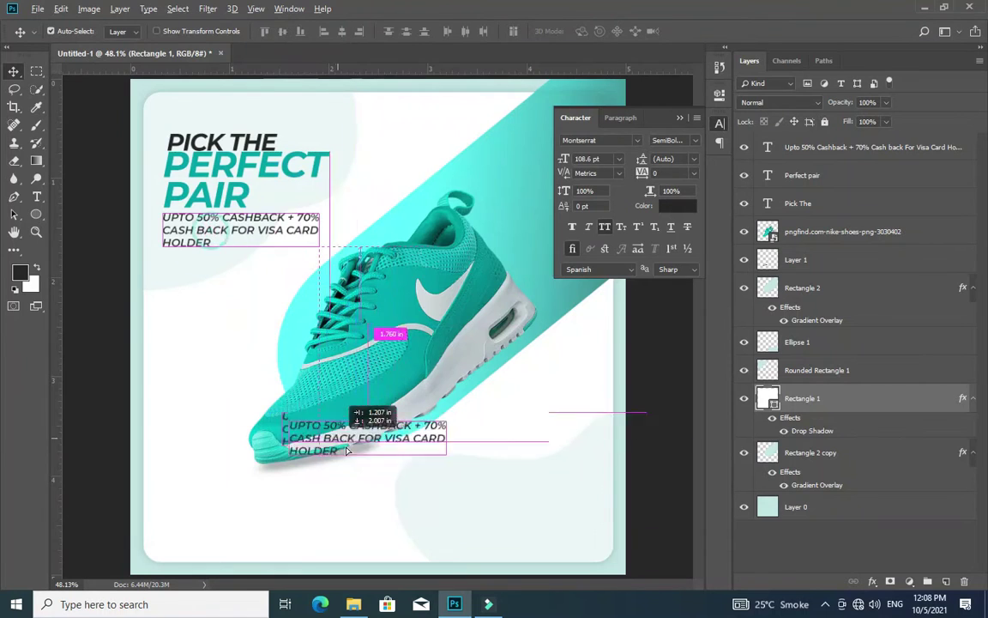
{"action": "left_click_drag", "start_coordinate": [212, 236], "coordinate": [414, 528]}
{"action": "key", "text": "t"}
{"action": "left_click", "coordinate": [416, 521]}
{"action": "key", "text": "ctrl+a"}
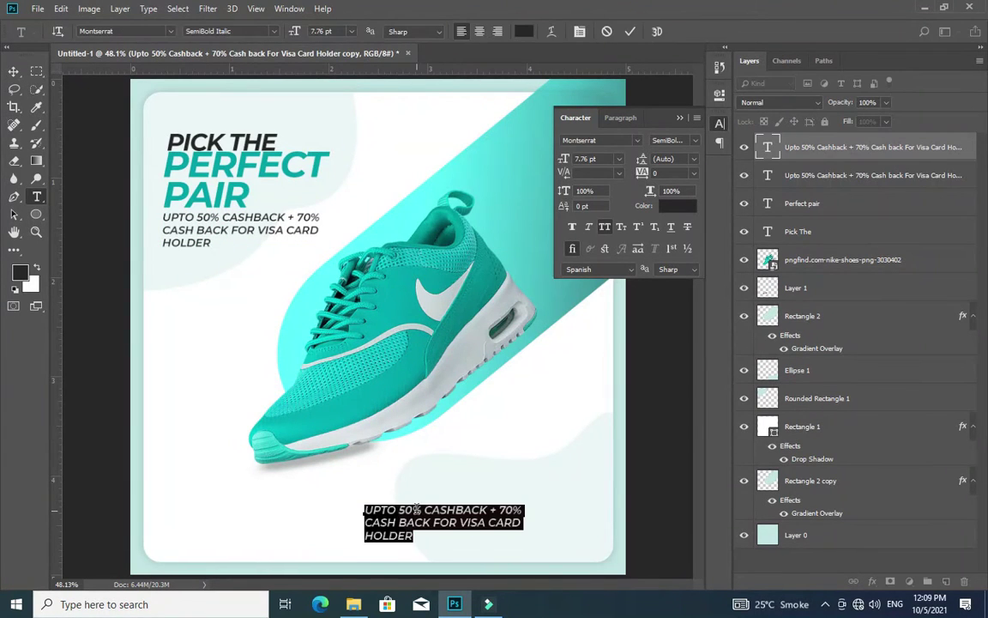
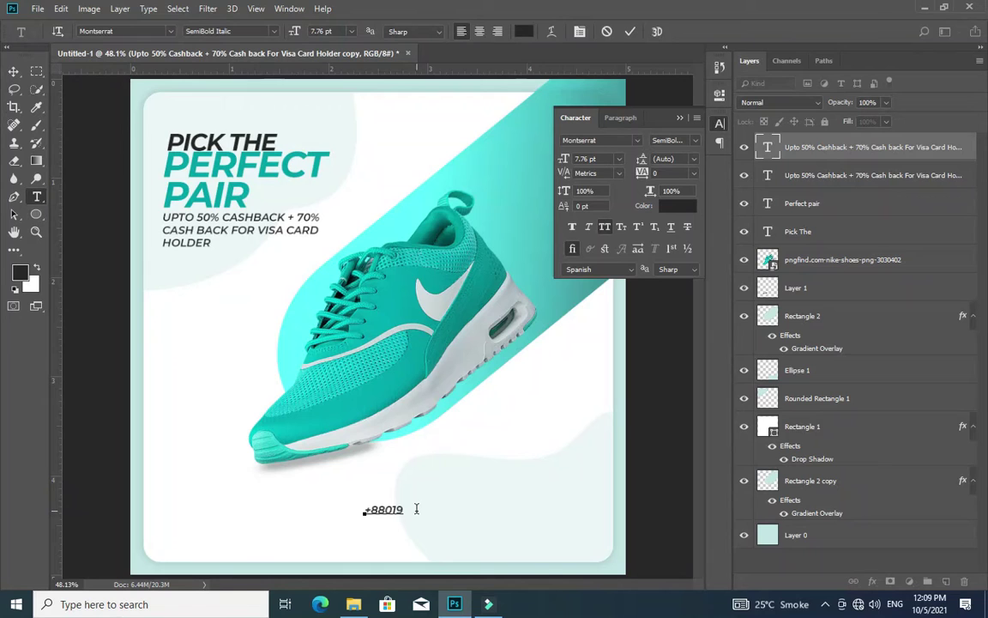
{"action": "left_click", "coordinate": [12, 72]}
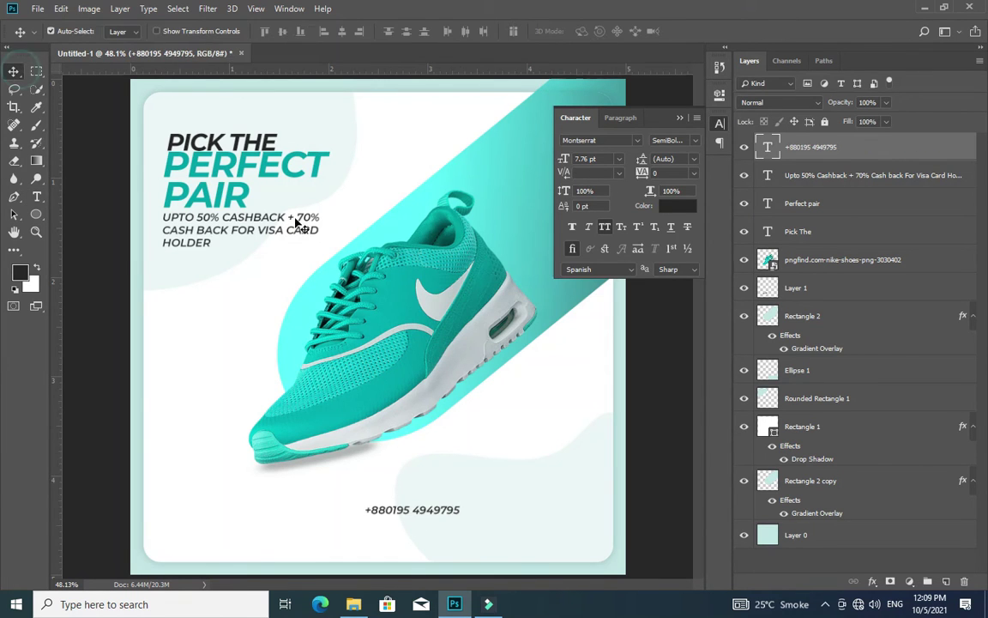
Copy the phone line below as lowercase website text in upright SemiBold with All Caps off.
{"action": "left_click_drag", "start_coordinate": [432, 511], "coordinate": [459, 533], "text": "alt"}
{"action": "key", "text": "t"}
{"action": "left_click", "coordinate": [450, 533]}
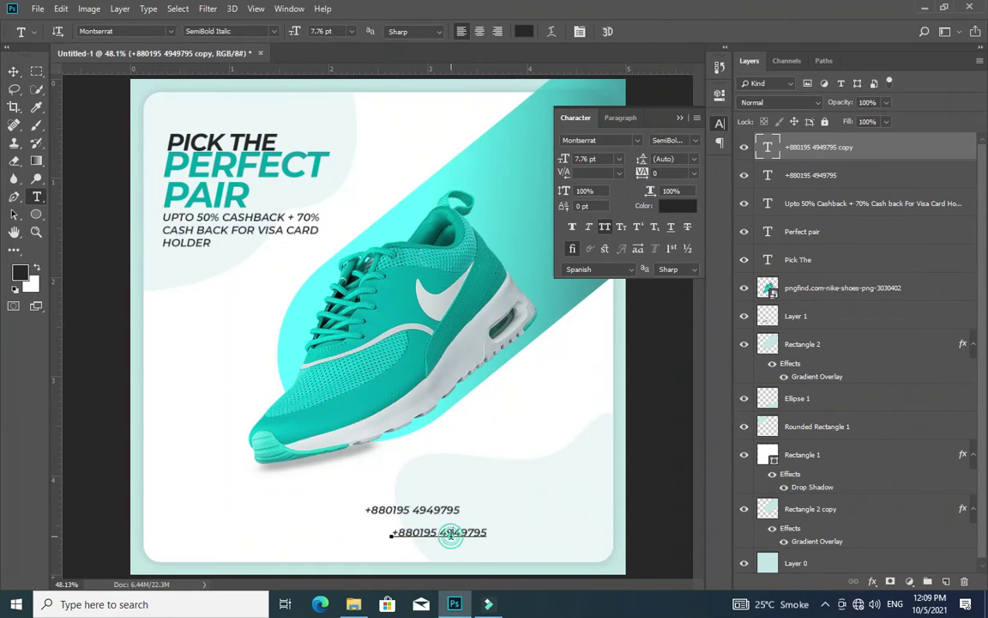
{"action": "key", "text": "ctrl+a"}
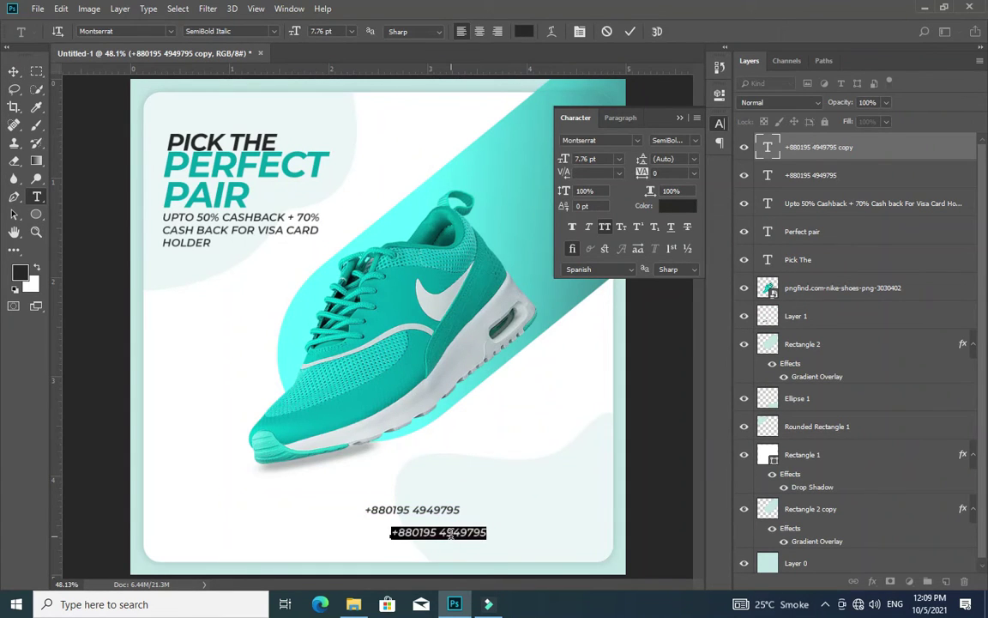
{"action": "type", "text": "www"}
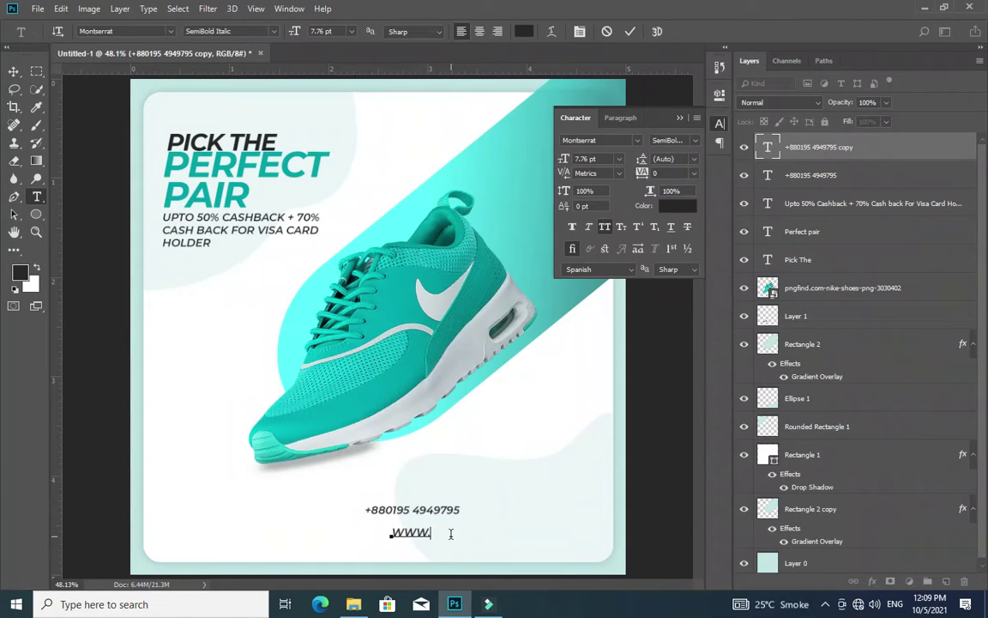
{"action": "type", "text": ".wu"}
{"action": "key", "text": "ctrl+a"}
{"action": "left_click", "coordinate": [695, 140]}
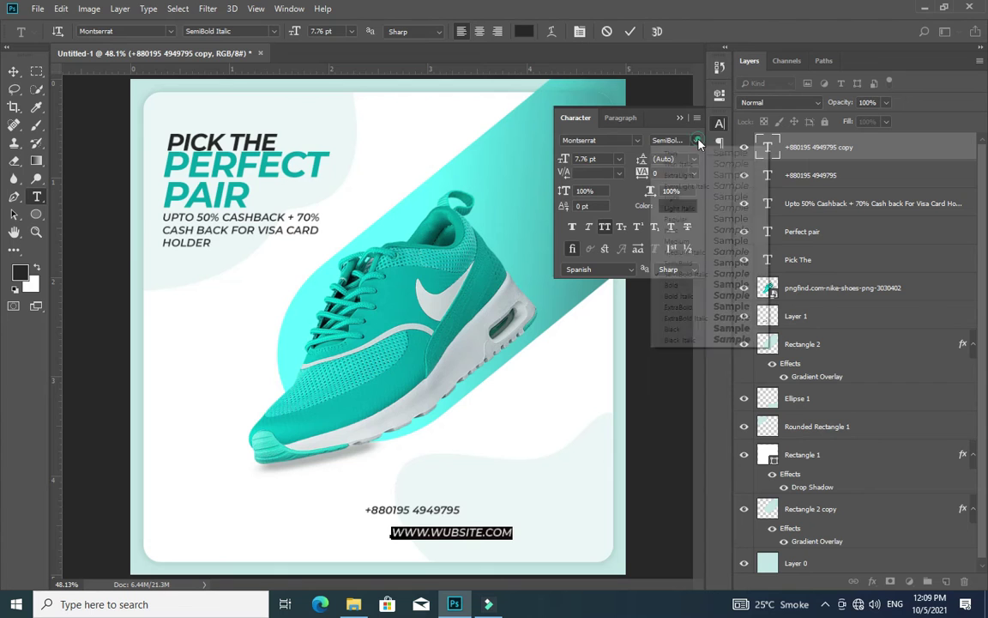
{"action": "left_click", "coordinate": [698, 265]}
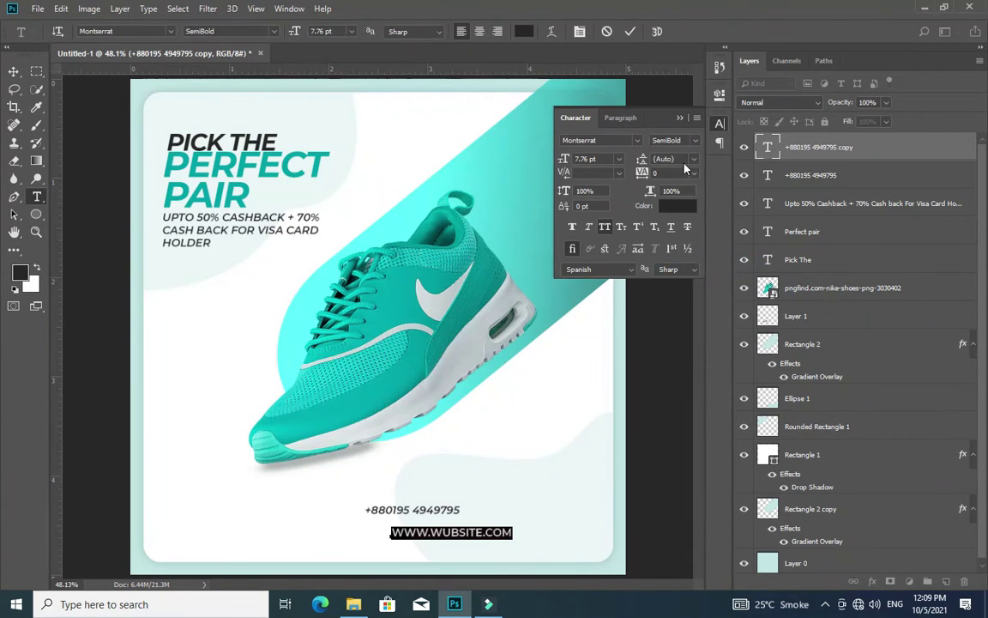
{"action": "left_click", "coordinate": [605, 226]}
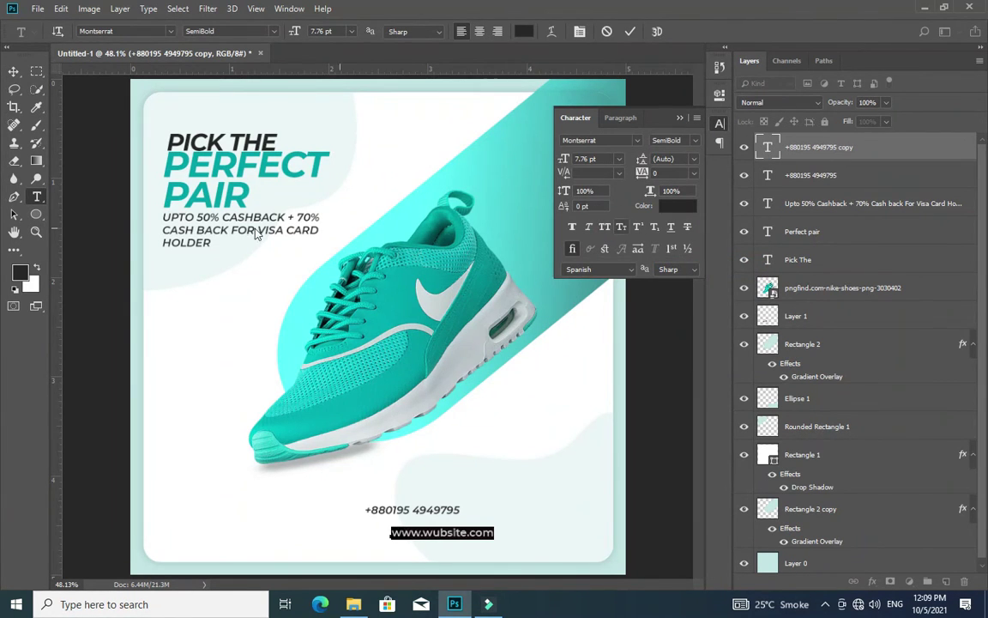
{"action": "left_click", "coordinate": [13, 70]}
Change the phone-number line to upright SemiBold.
{"action": "key", "text": "t"}
{"action": "triple_click", "coordinate": [425, 508]}
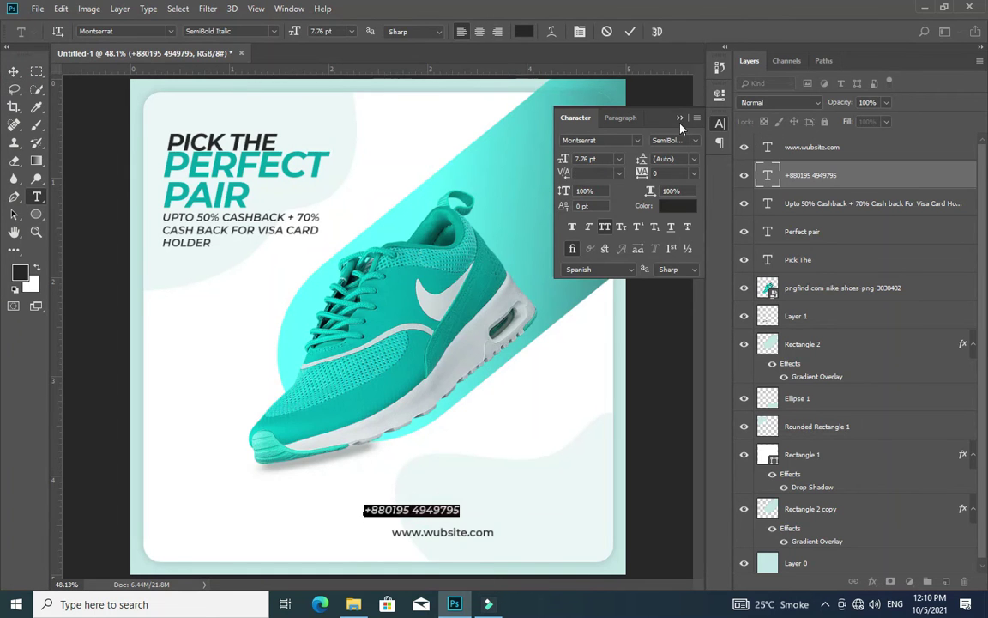
{"action": "left_click", "coordinate": [673, 140]}
{"action": "left_click", "coordinate": [684, 263]}
{"action": "left_click", "coordinate": [691, 159]}
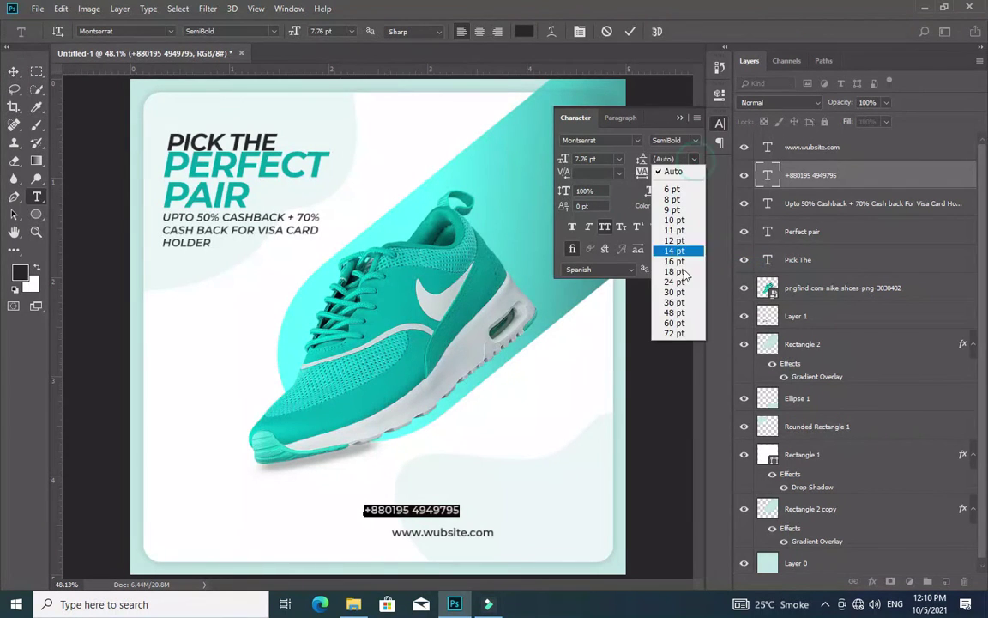
{"action": "left_click", "coordinate": [690, 163]}
{"action": "left_click", "coordinate": [693, 173]}
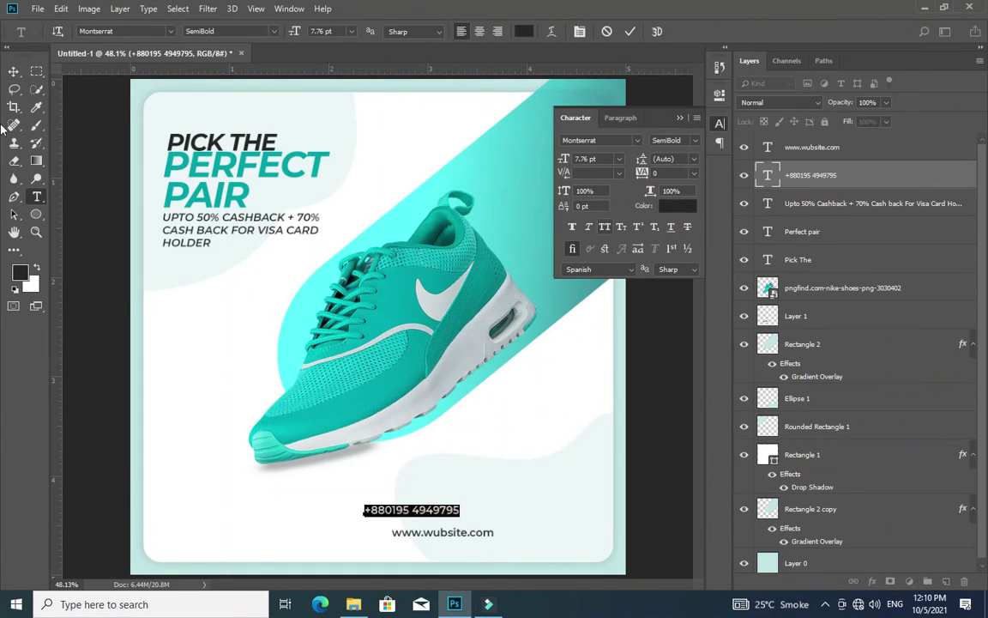
{"action": "left_click", "coordinate": [14, 71]}
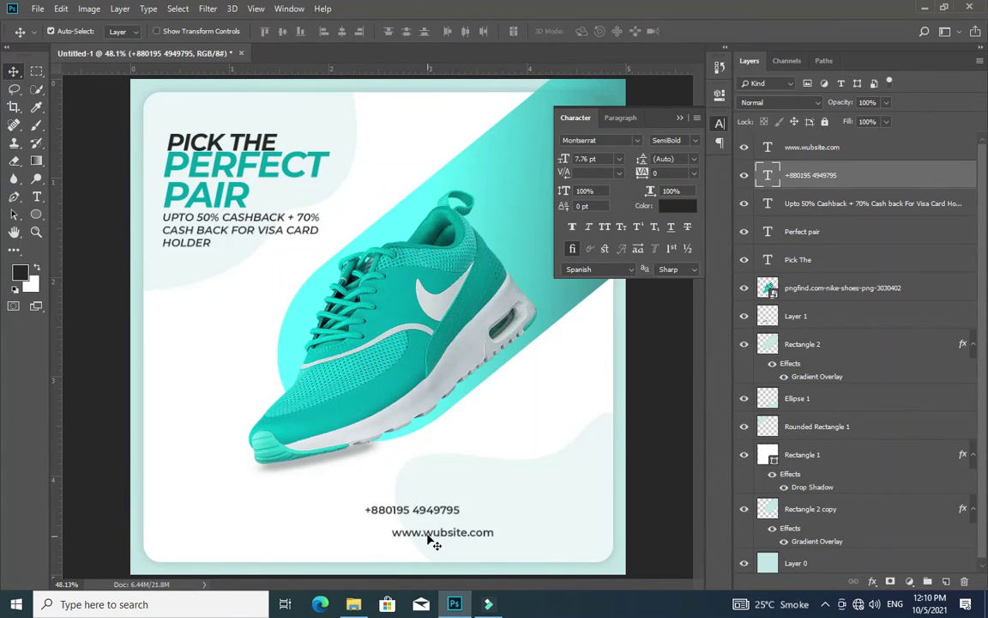
Move the phone number up closer to the shoe and set its tracking to 140.
{"action": "left_click_drag", "start_coordinate": [418, 519], "coordinate": [412, 478]}
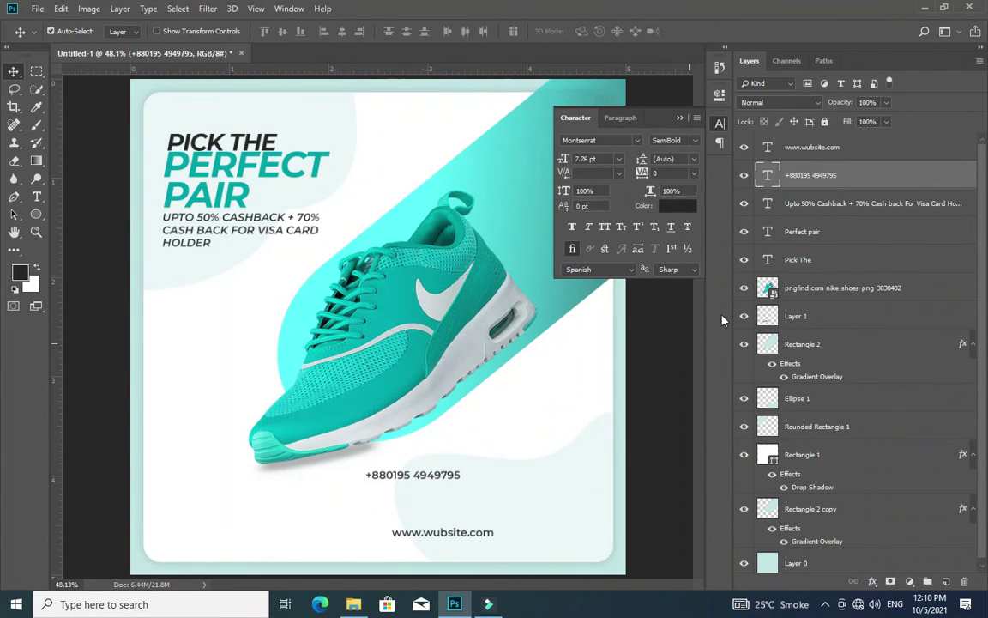
{"action": "left_click_drag", "start_coordinate": [640, 171], "coordinate": [643, 173]}
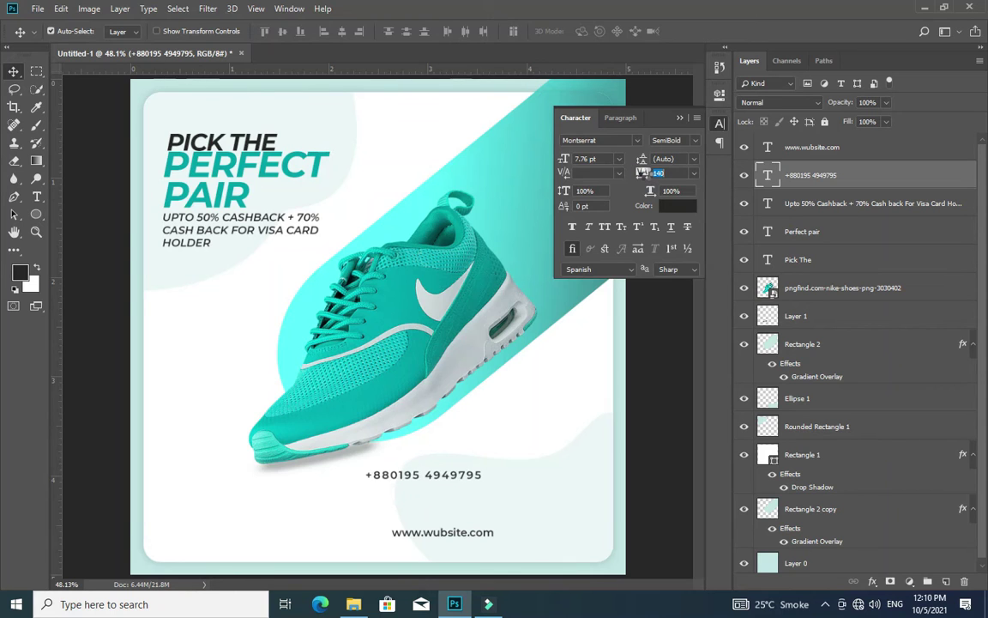
{"action": "left_click", "coordinate": [477, 537]}
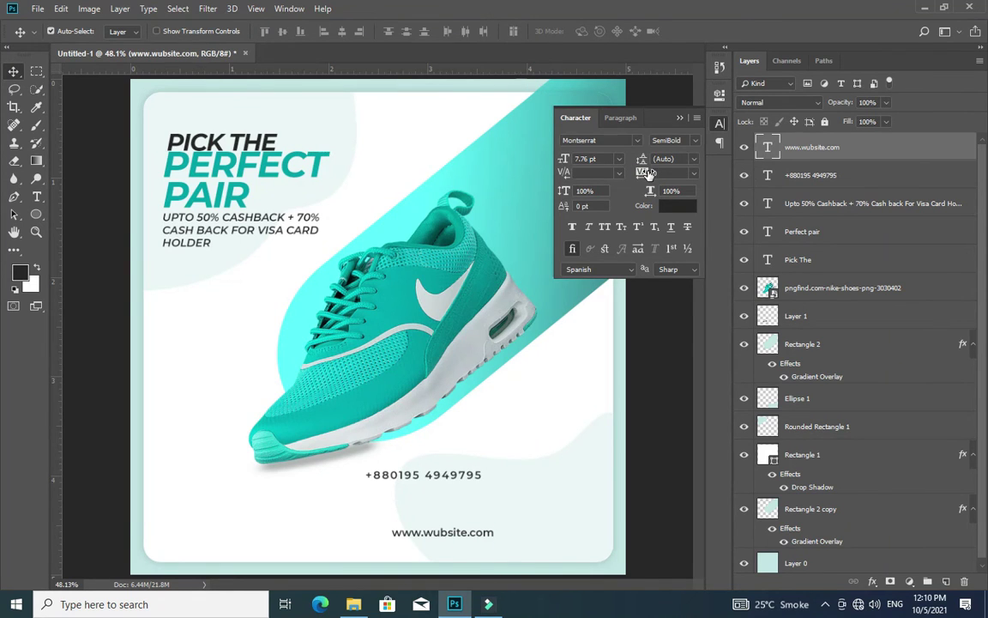
{"action": "left_click", "coordinate": [463, 472]}
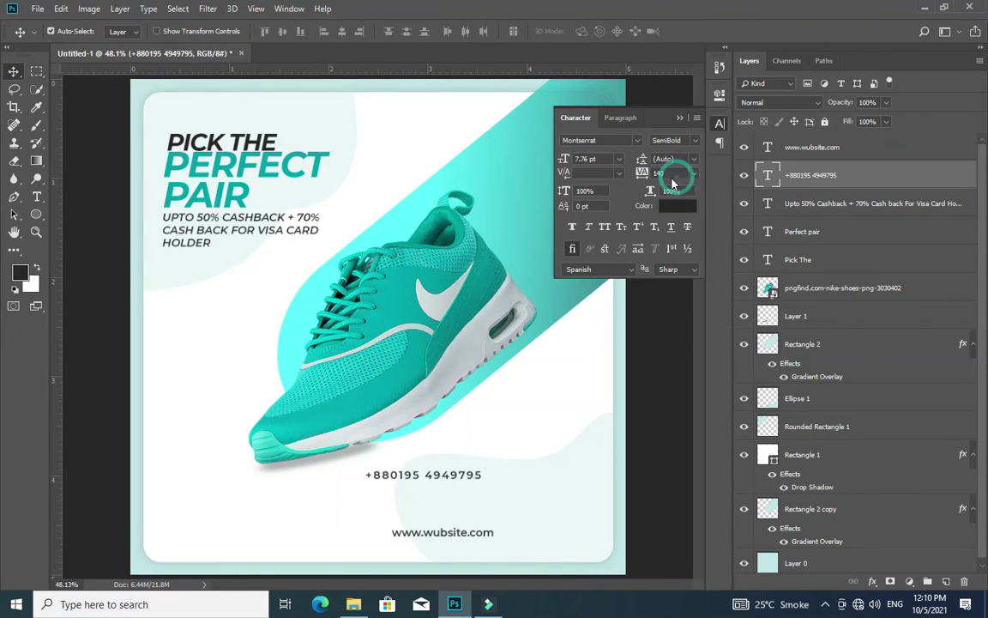
{"action": "left_click", "coordinate": [461, 532]}
{"action": "left_click", "coordinate": [671, 171]}
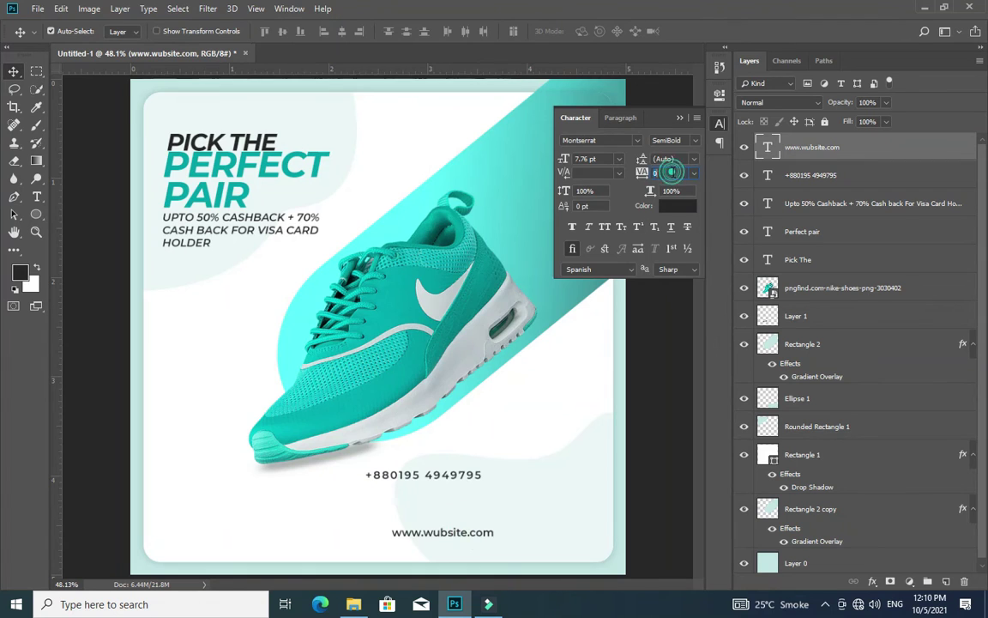
{"action": "type", "text": "14"}
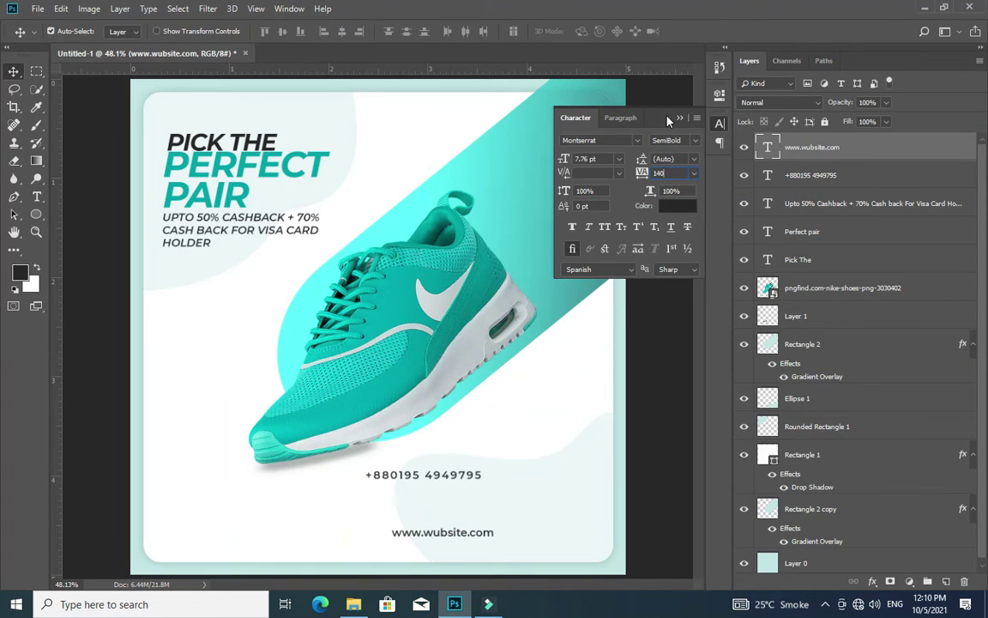
{"action": "left_click", "coordinate": [680, 117]}
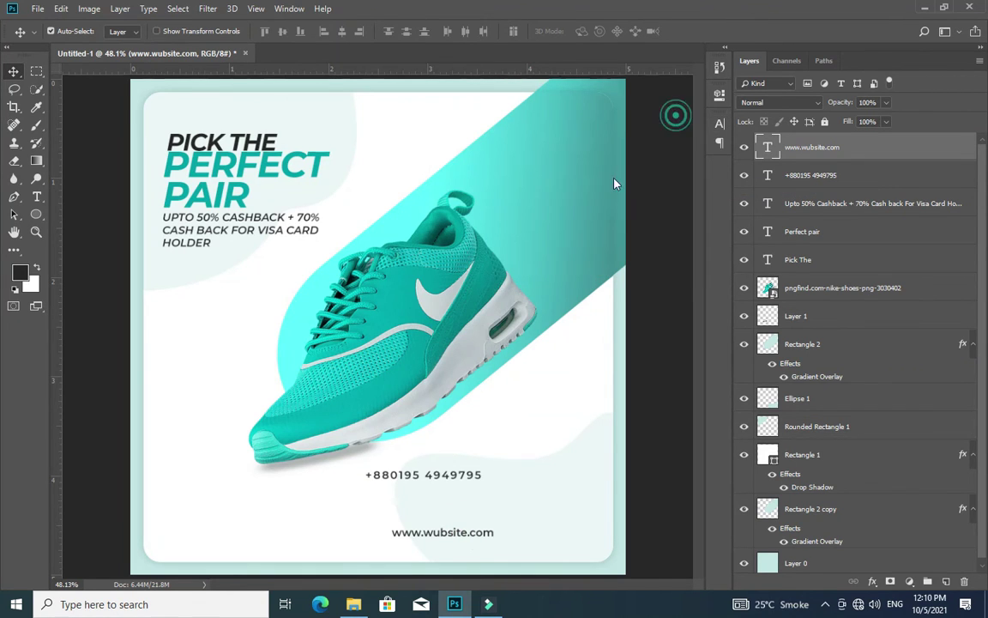
{"action": "key", "text": "t"}
{"action": "left_click", "coordinate": [441, 533]}
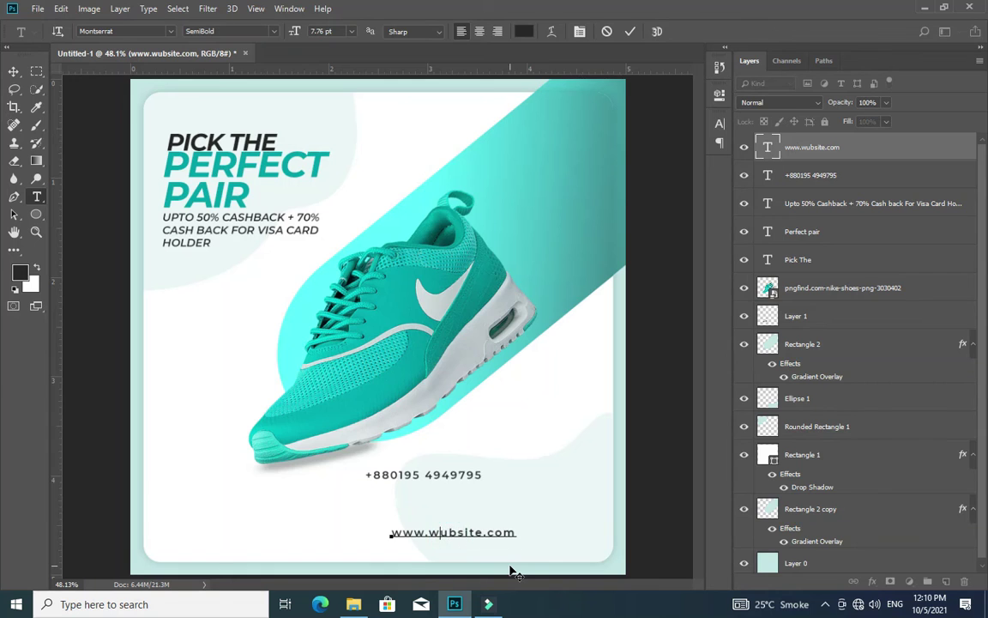
Move the website line directly beneath the phone number, then open the Custom Shape picker.
{"action": "left_click", "coordinate": [13, 72]}
{"action": "left_click_drag", "start_coordinate": [459, 536], "coordinate": [482, 495]}
{"action": "left_click", "coordinate": [36, 214]}
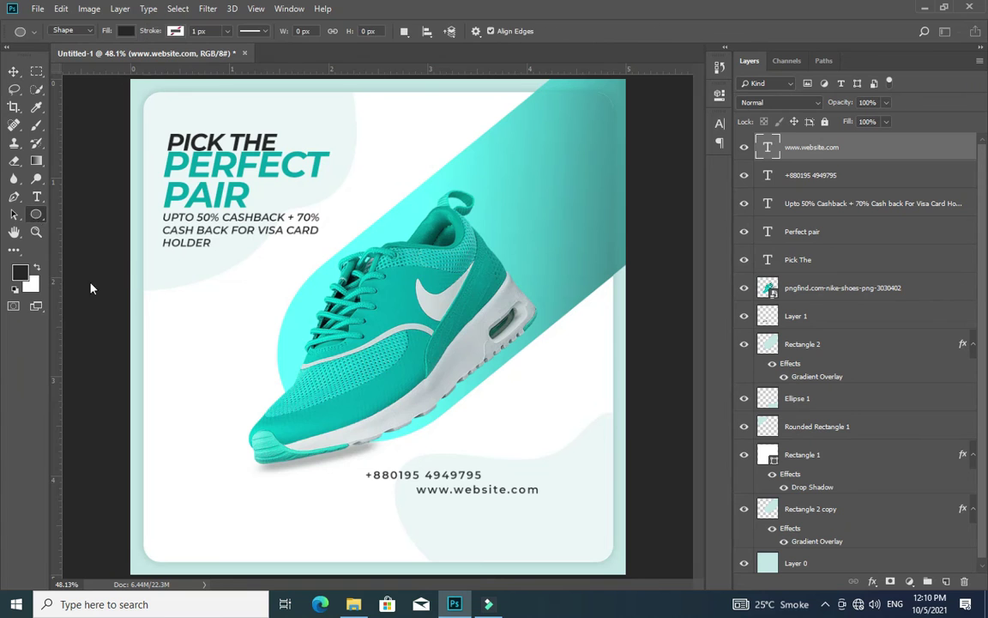
{"action": "right_click", "coordinate": [36, 215]}
{"action": "left_click", "coordinate": [36, 216]}
{"action": "right_click", "coordinate": [36, 215]}
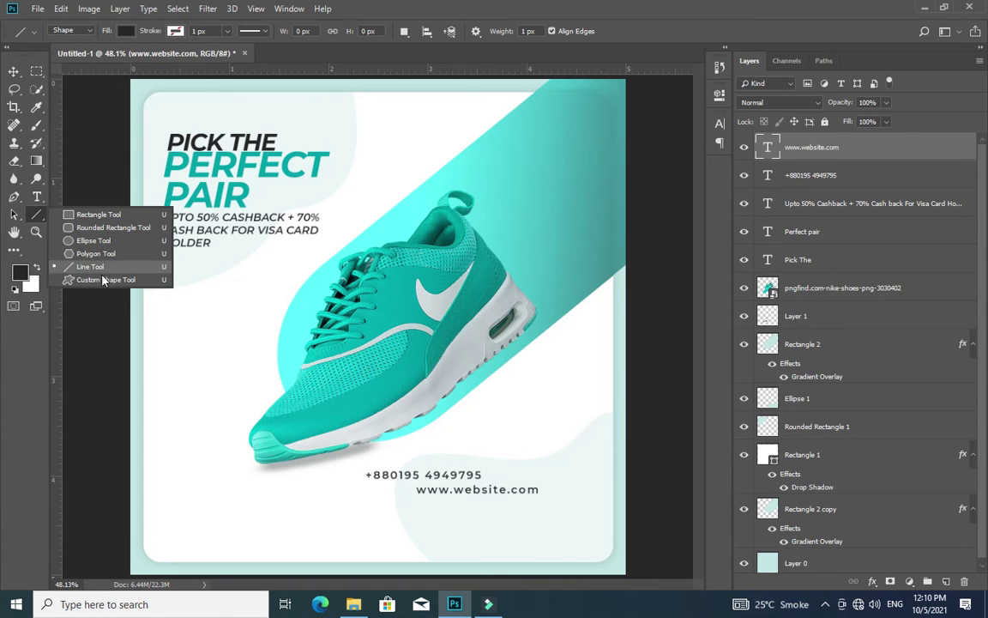
{"action": "left_click", "coordinate": [86, 252]}
{"action": "left_click", "coordinate": [534, 33]}
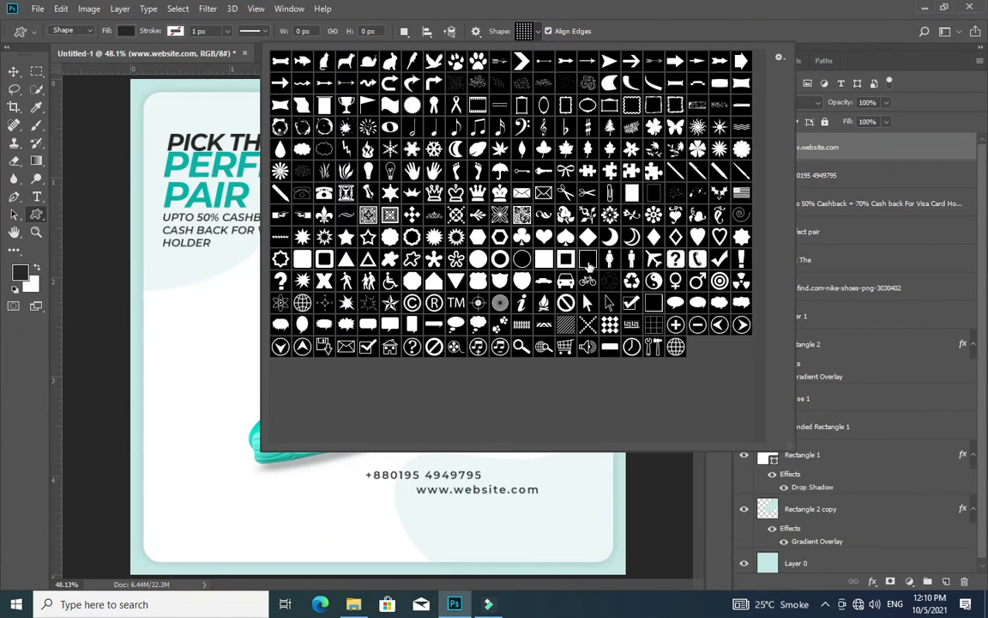
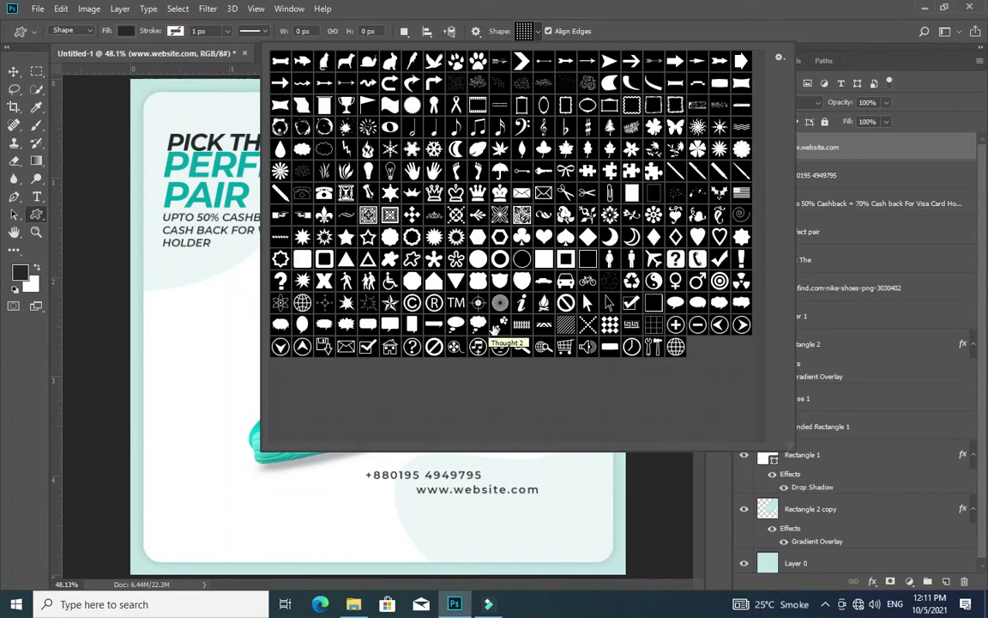
Draw the telephone custom shape to the right of the phone number.
{"action": "left_click", "coordinate": [325, 193]}
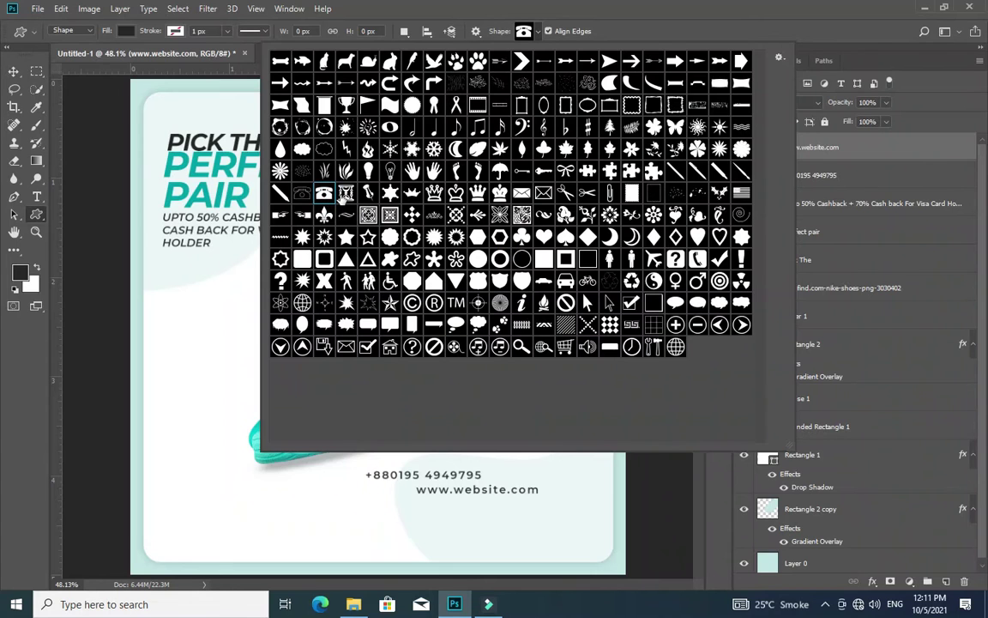
{"action": "left_click", "coordinate": [494, 462]}
{"action": "left_click_drag", "start_coordinate": [493, 462], "coordinate": [526, 477]}
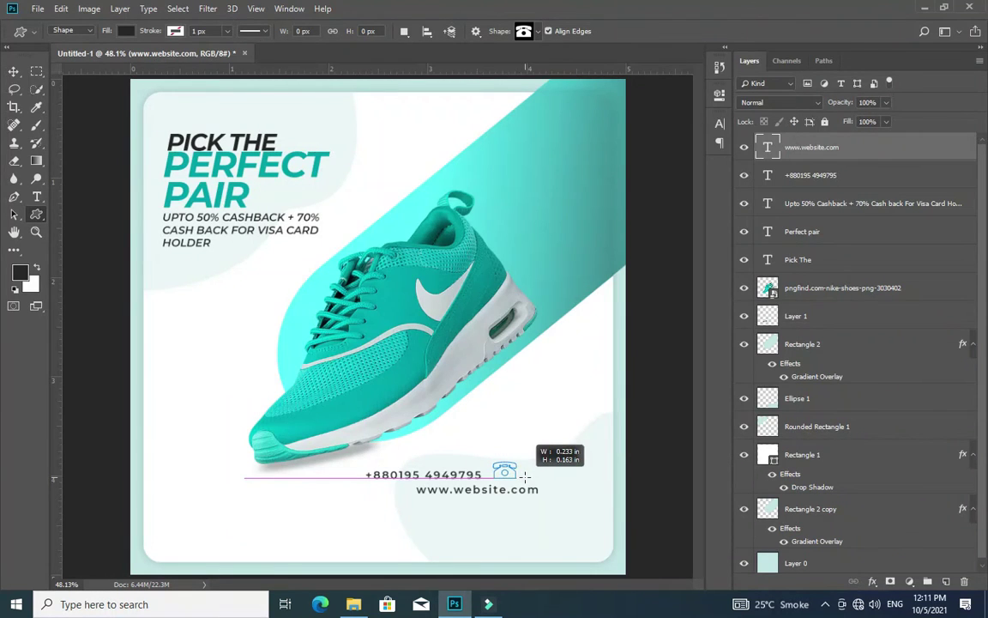
{"action": "key", "text": "v"}
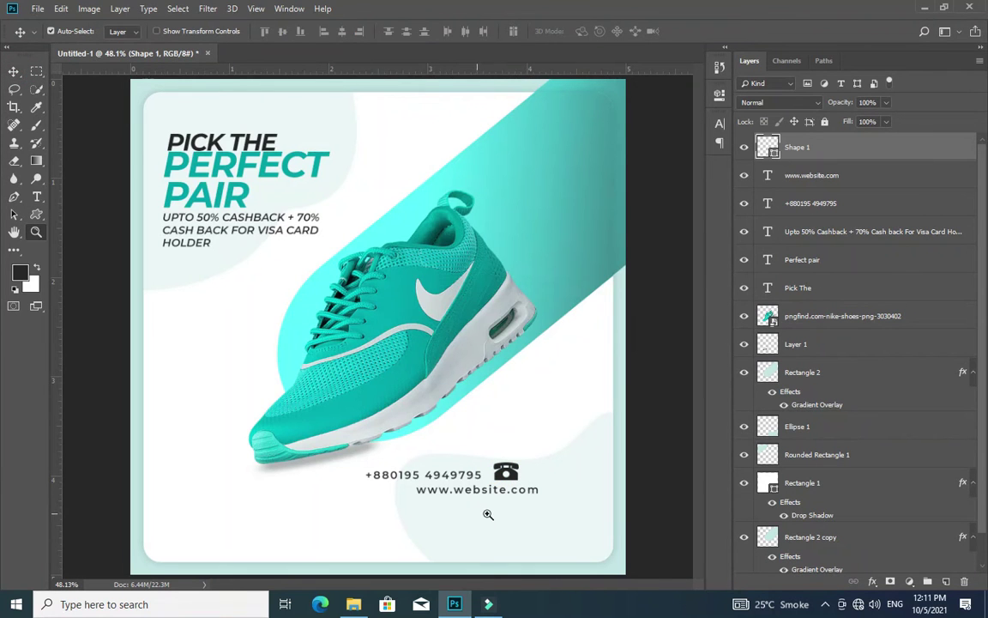
Shrink the telephone icon to about 83% and nudge it left and down beside the number.
{"action": "key", "text": "z"}
{"action": "left_click", "coordinate": [526, 469]}
{"action": "left_click_drag", "start_coordinate": [525, 468], "coordinate": [501, 428]}
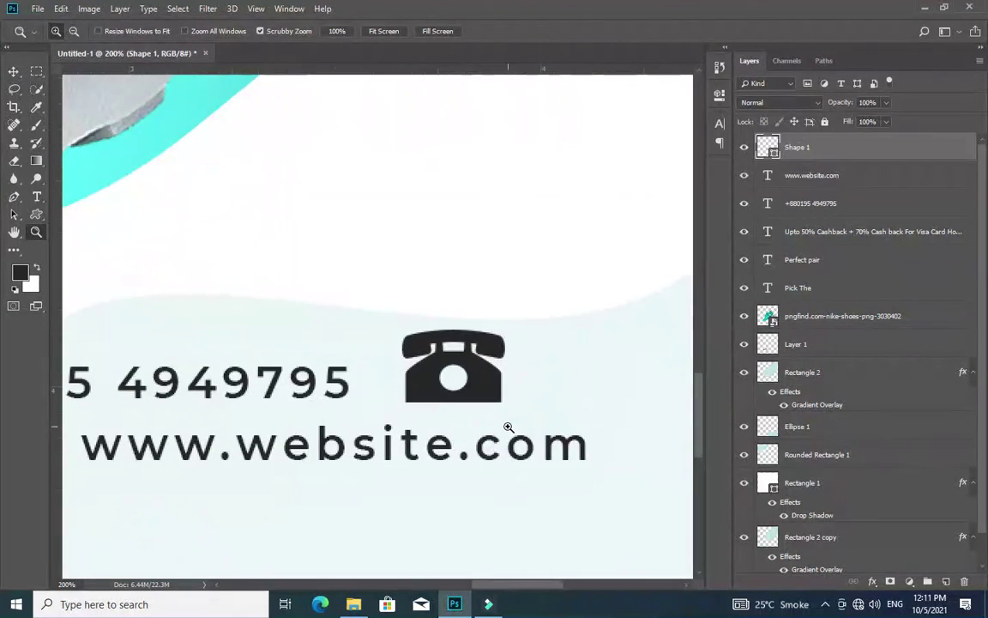
{"action": "key", "text": "u"}
{"action": "key", "text": "v"}
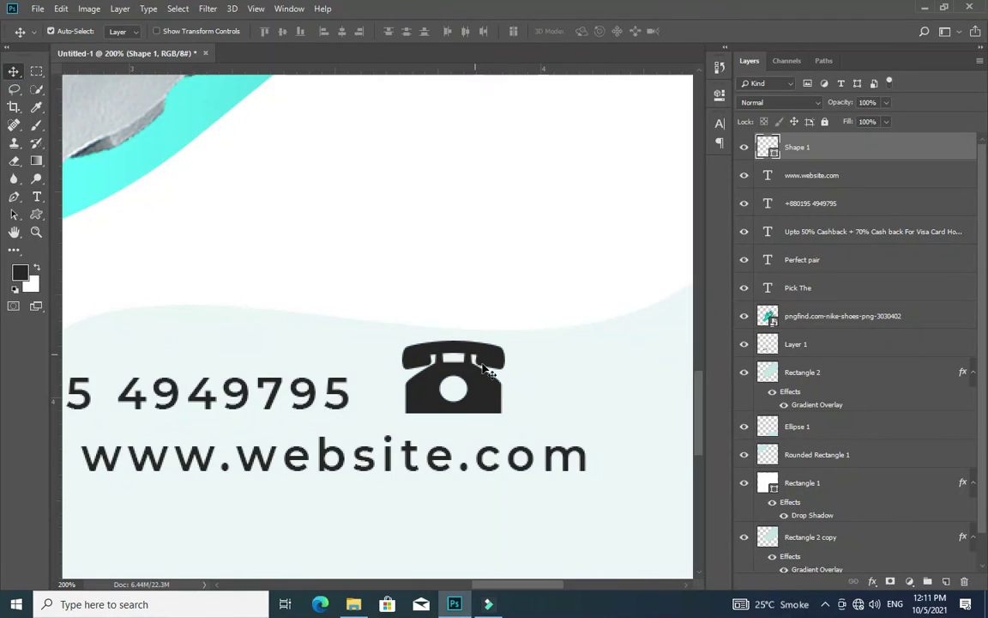
{"action": "key", "text": "ctrl+t"}
{"action": "left_click_drag", "start_coordinate": [505, 340], "coordinate": [495, 347]}
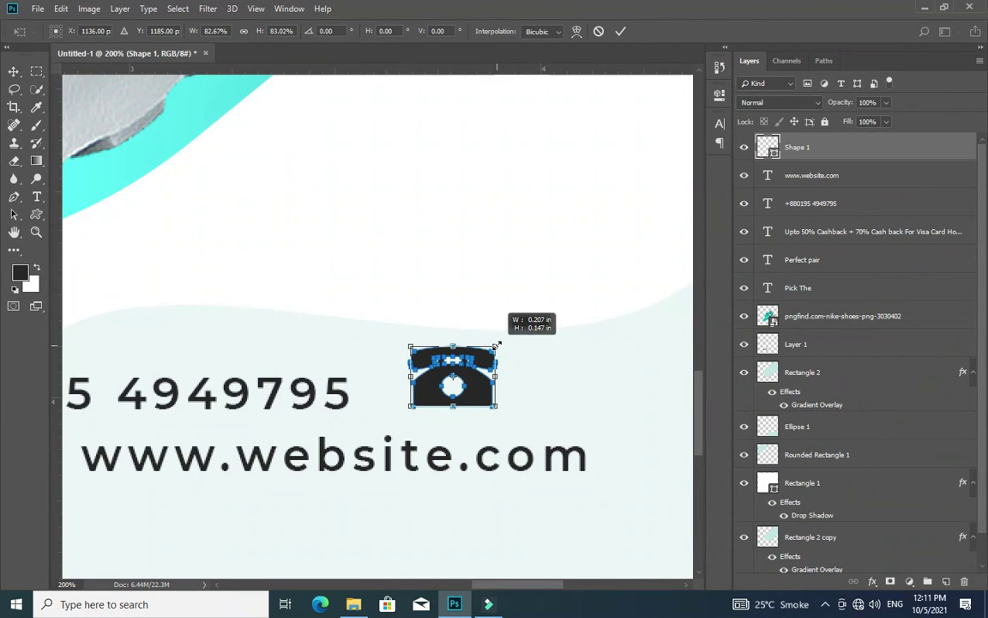
{"action": "key", "text": "Return"}
{"action": "left_click_drag", "start_coordinate": [483, 384], "coordinate": [460, 400]}
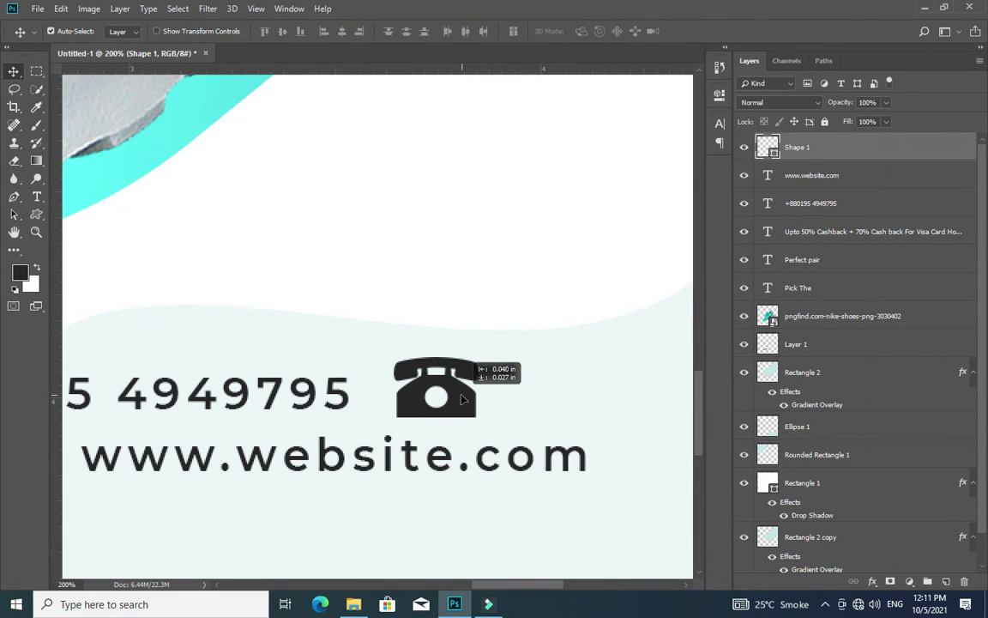
Fill the telephone icon with the teal sampled from the PERFECT heading.
{"action": "double_click", "coordinate": [770, 150]}
{"action": "right_click", "coordinate": [266, 314]}
{"action": "left_click", "coordinate": [283, 317]}
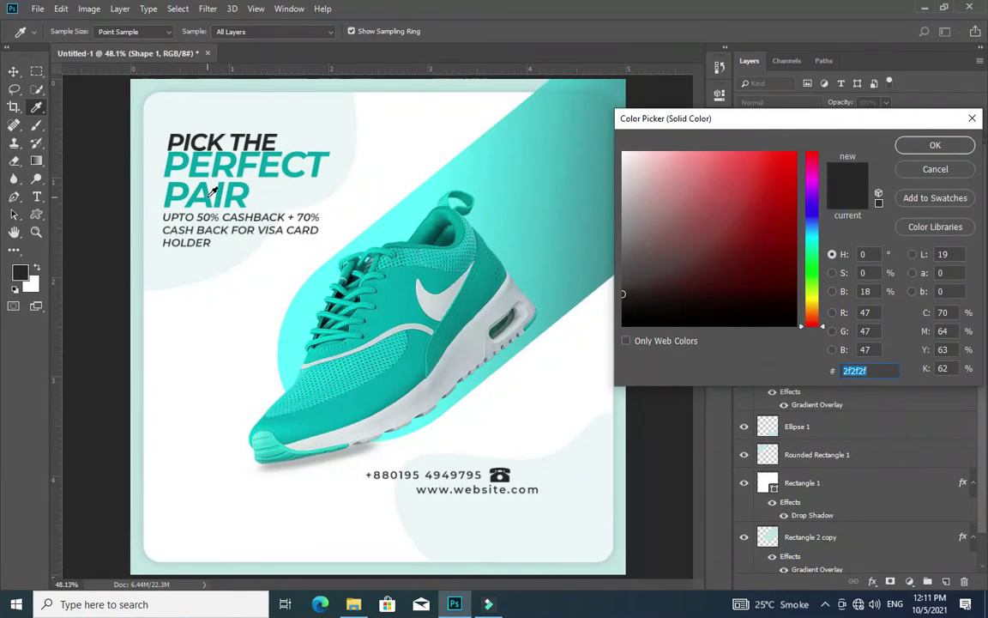
{"action": "left_click", "coordinate": [191, 171]}
{"action": "left_click", "coordinate": [934, 145]}
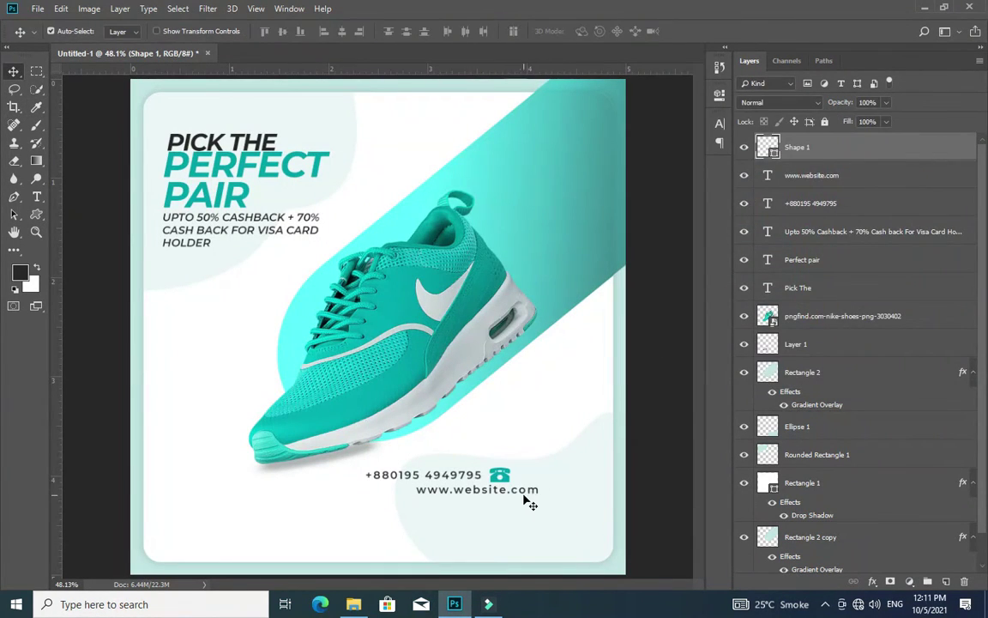
{"action": "key", "text": "z"}
{"action": "left_click_drag", "start_coordinate": [480, 450], "coordinate": [562, 452]}
Draw the globe custom shape on a new layer below-right of the website text.
{"action": "key", "text": "ctrl+0"}
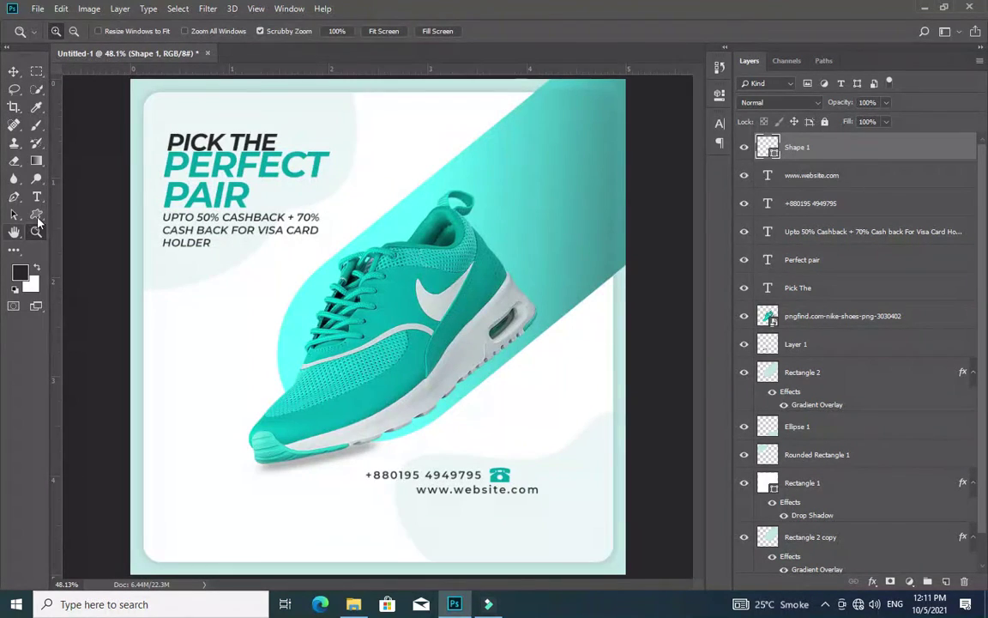
{"action": "left_click", "coordinate": [37, 215]}
{"action": "left_click", "coordinate": [536, 32]}
{"action": "left_click", "coordinate": [672, 348]}
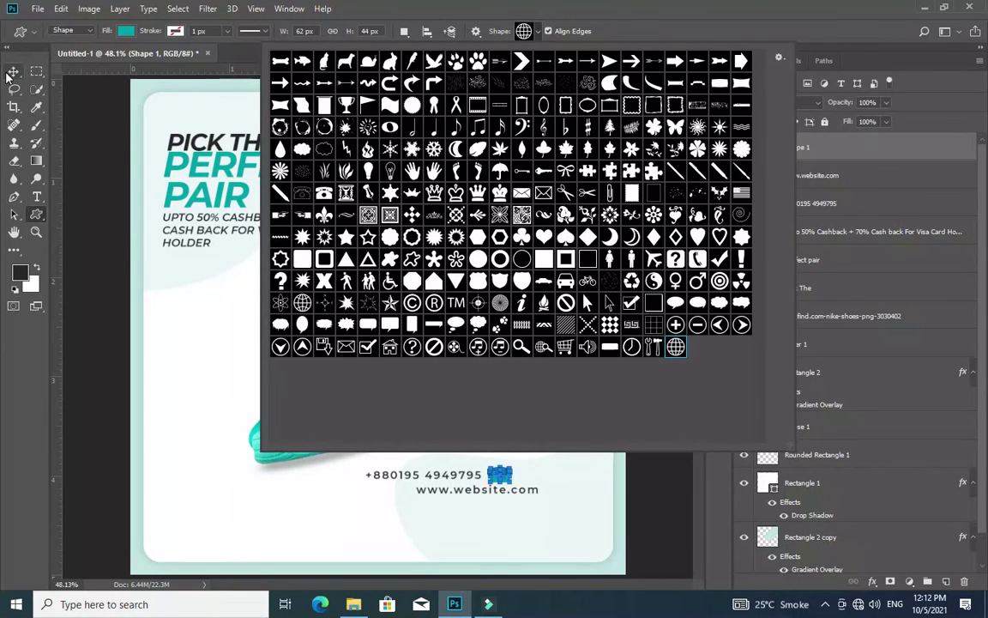
{"action": "key", "text": "Return"}
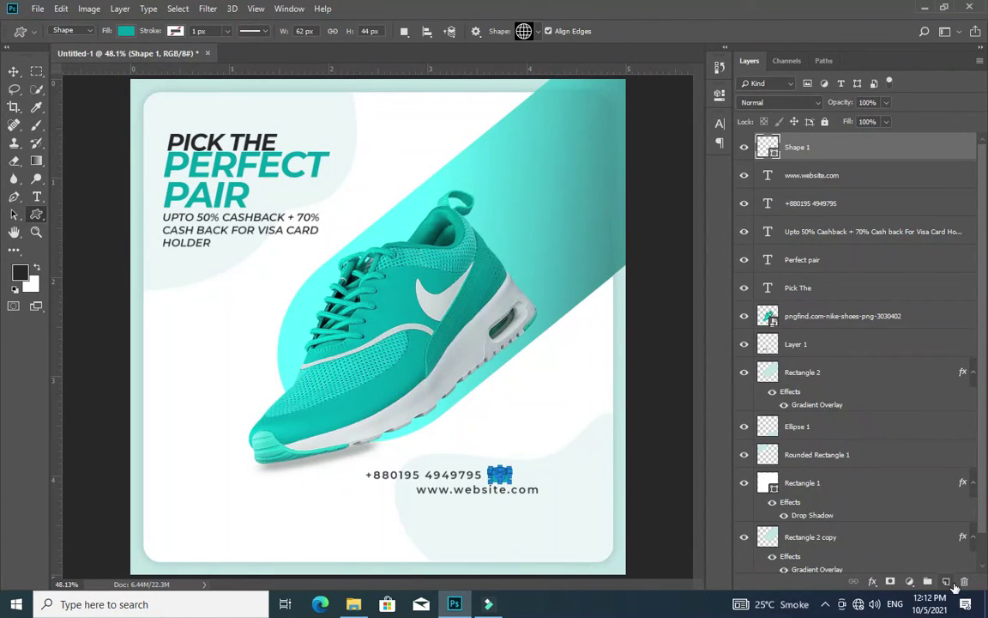
{"action": "key", "text": "ctrl+shift+alt+n"}
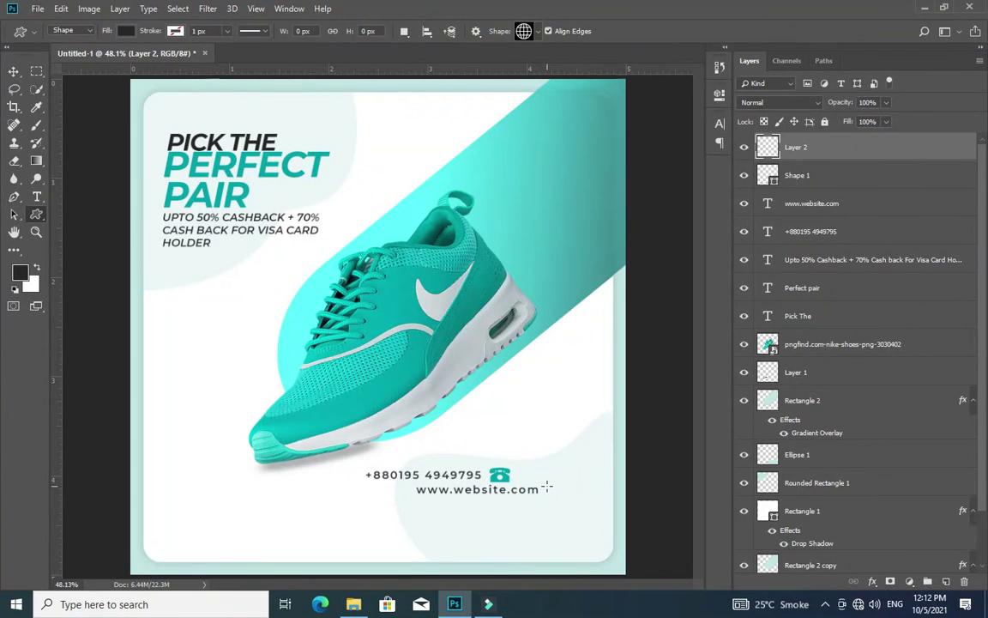
{"action": "left_click_drag", "start_coordinate": [547, 486], "coordinate": [566, 507]}
Fill the globe with the teal sampled from the poster.
{"action": "double_click", "coordinate": [772, 153]}
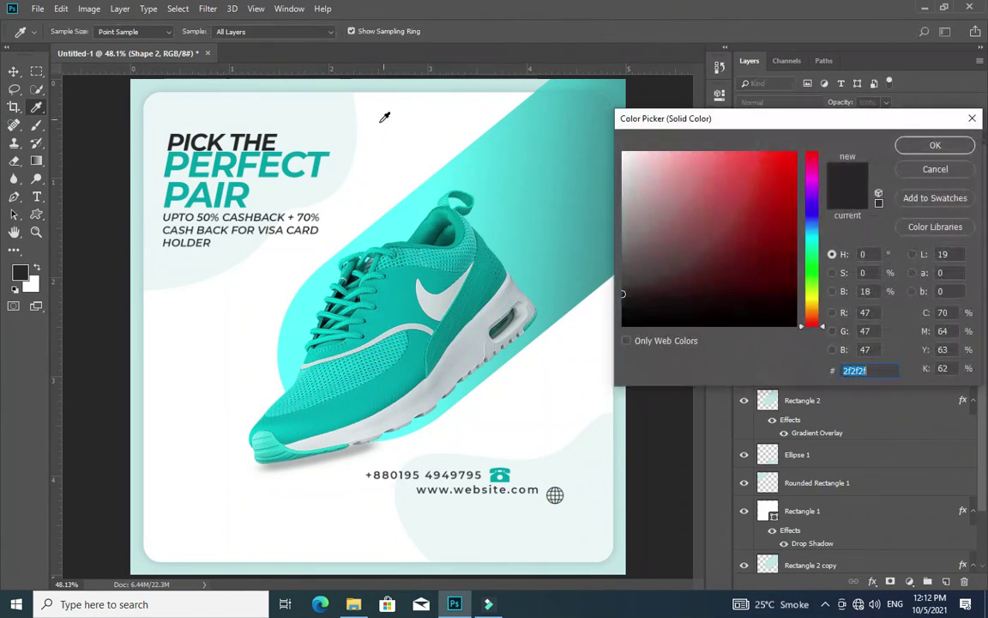
{"action": "left_click", "coordinate": [234, 163]}
{"action": "left_click", "coordinate": [935, 145]}
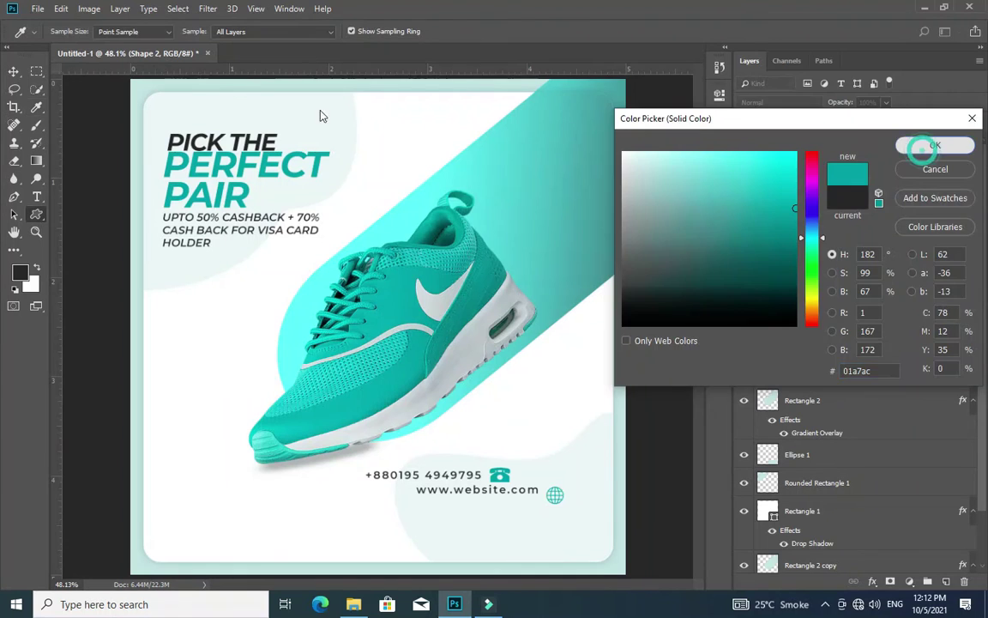
{"action": "left_click", "coordinate": [15, 73]}
{"action": "key", "text": "z"}
{"action": "right_click", "coordinate": [558, 483]}
{"action": "left_click", "coordinate": [573, 487]}
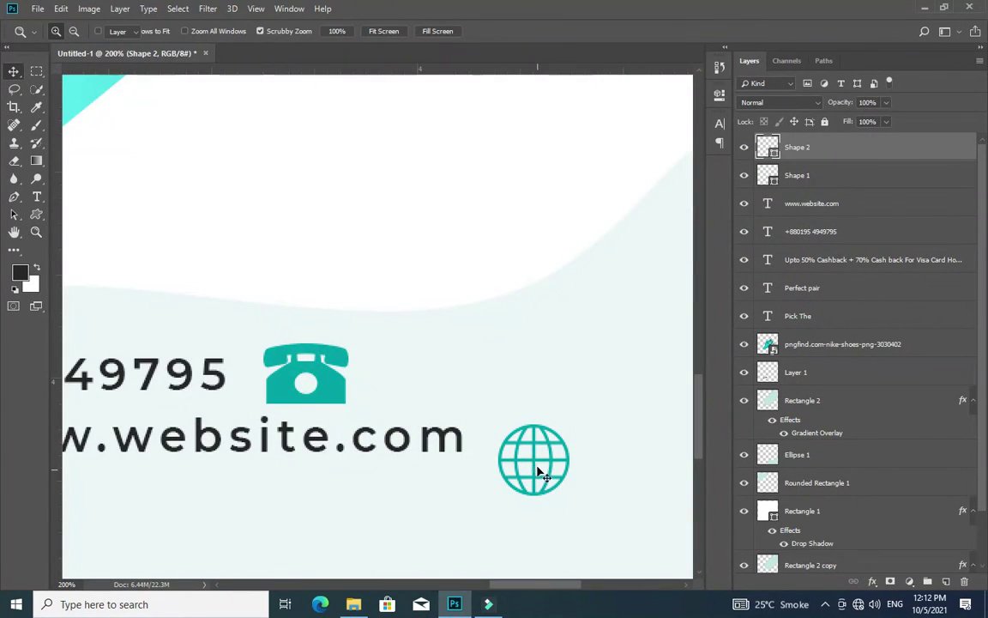
{"action": "key", "text": "v"}
{"action": "left_click_drag", "start_coordinate": [291, 388], "coordinate": [269, 384]}
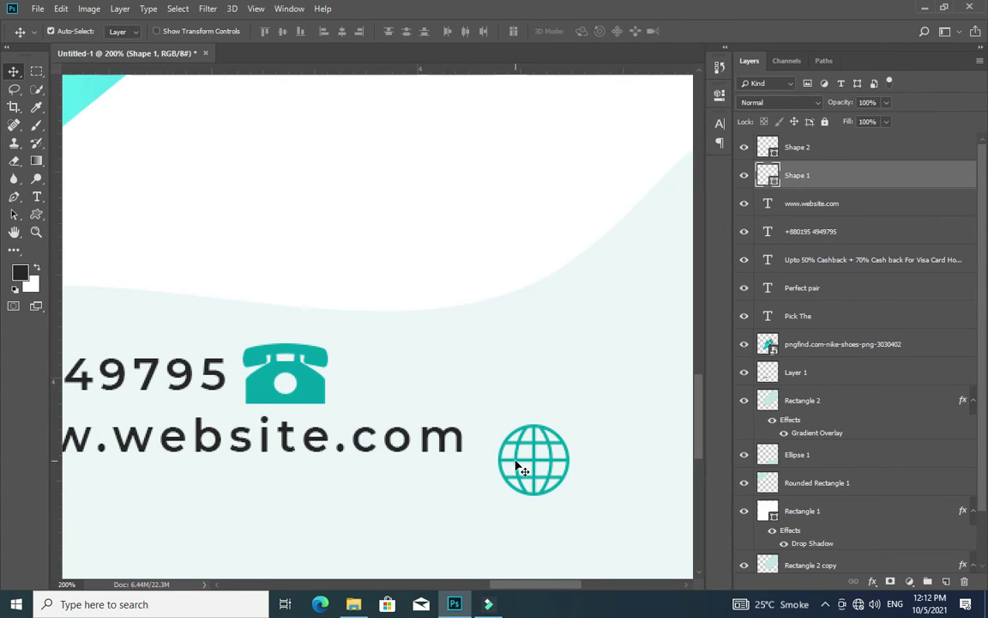
{"action": "left_click_drag", "start_coordinate": [519, 468], "coordinate": [496, 450]}
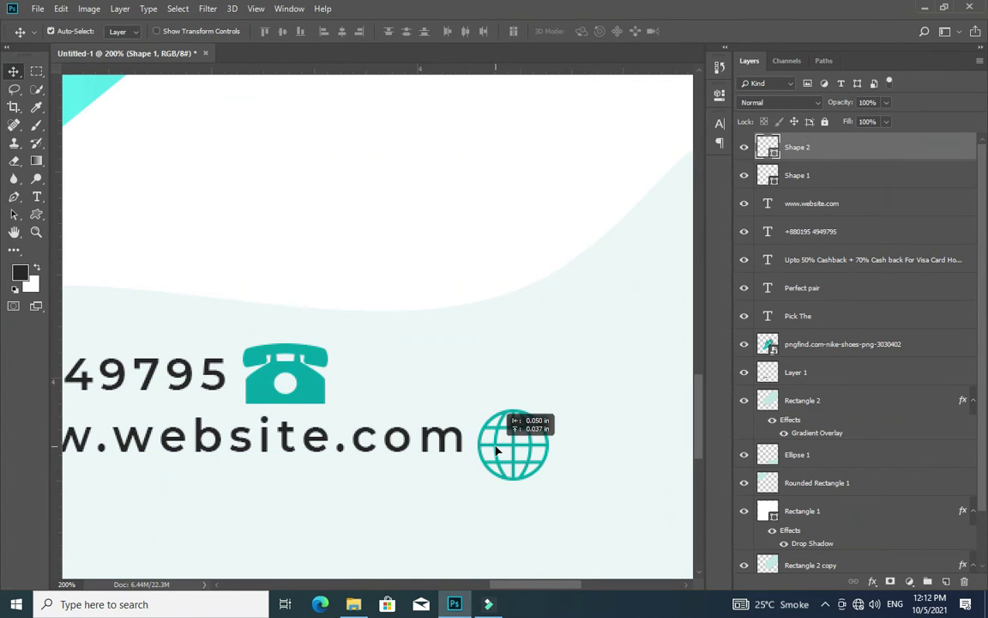
{"action": "left_click_drag", "start_coordinate": [495, 448], "coordinate": [486, 448]}
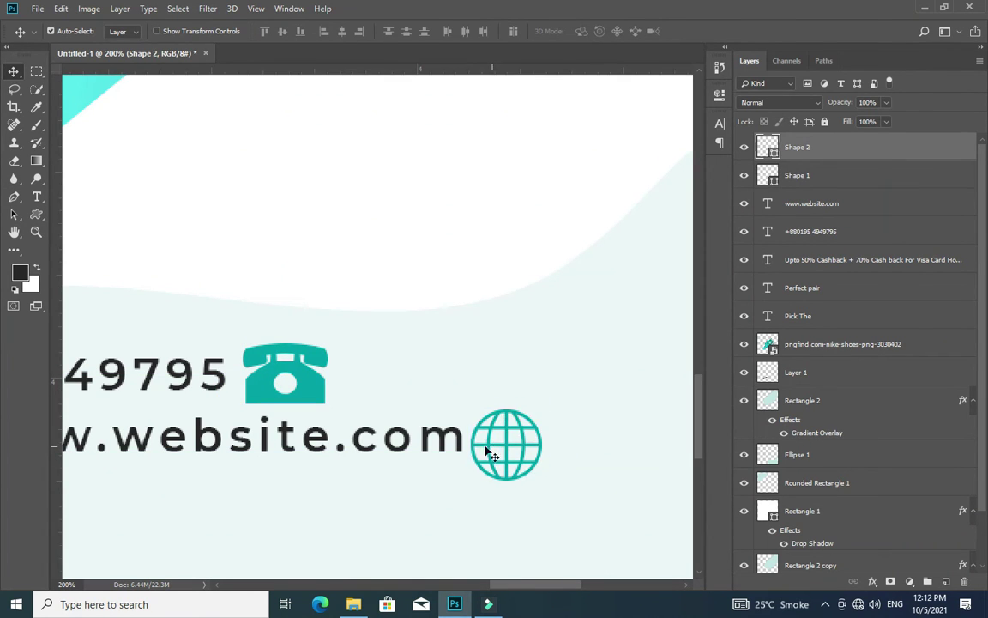
Vertically align the website text with the globe, then nudge the globe slightly right.
{"action": "left_click", "coordinate": [463, 441]}
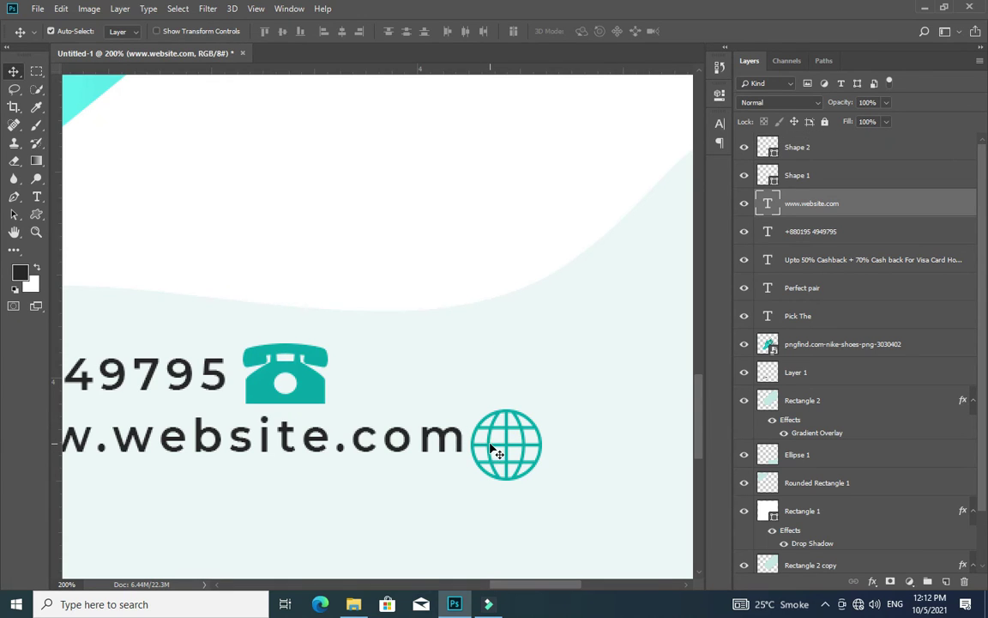
{"action": "left_click", "coordinate": [495, 452], "text": "shift"}
{"action": "left_click", "coordinate": [283, 31]}
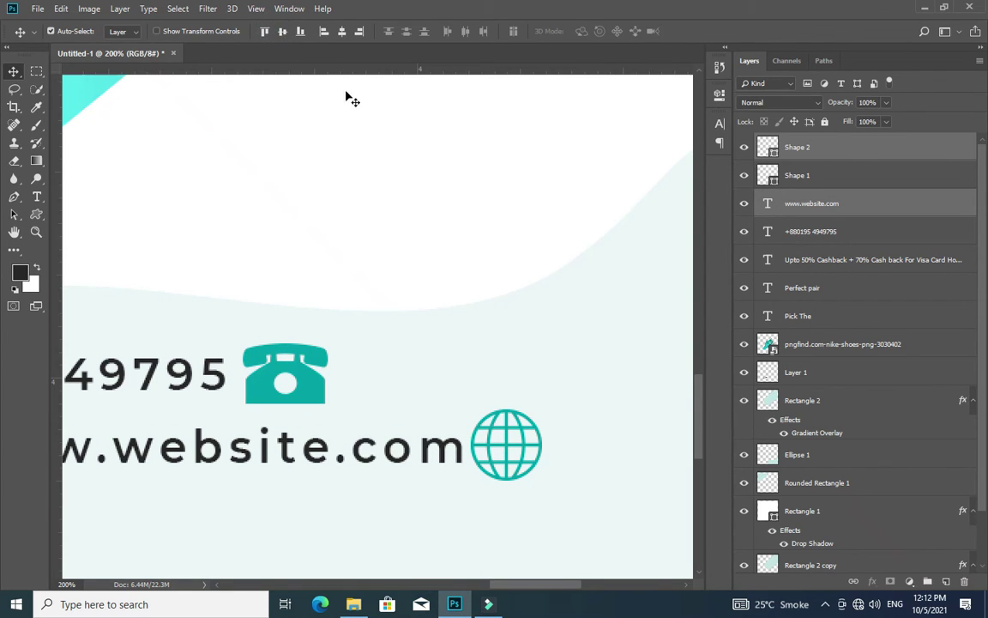
{"action": "left_click", "coordinate": [504, 450]}
{"action": "left_click_drag", "start_coordinate": [515, 452], "coordinate": [517, 450]}
{"action": "key", "text": "Right"}
{"action": "key", "text": "Right"}
{"action": "key", "text": "Right"}
{"action": "key", "text": "Right"}
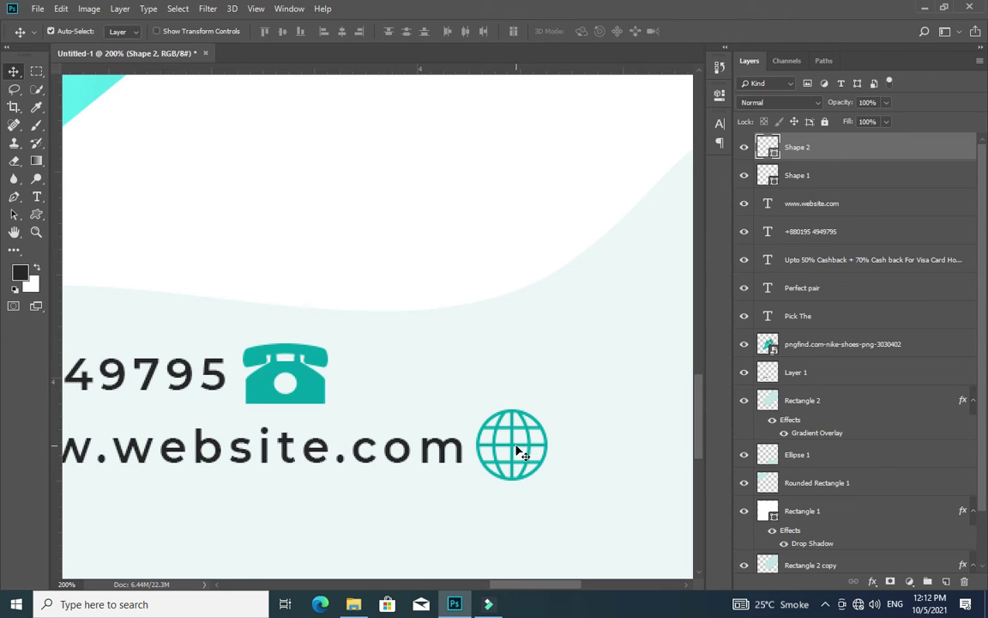
{"action": "left_click", "coordinate": [533, 455]}
{"action": "key", "text": "z"}
{"action": "left_click_drag", "start_coordinate": [433, 391], "coordinate": [502, 367]}
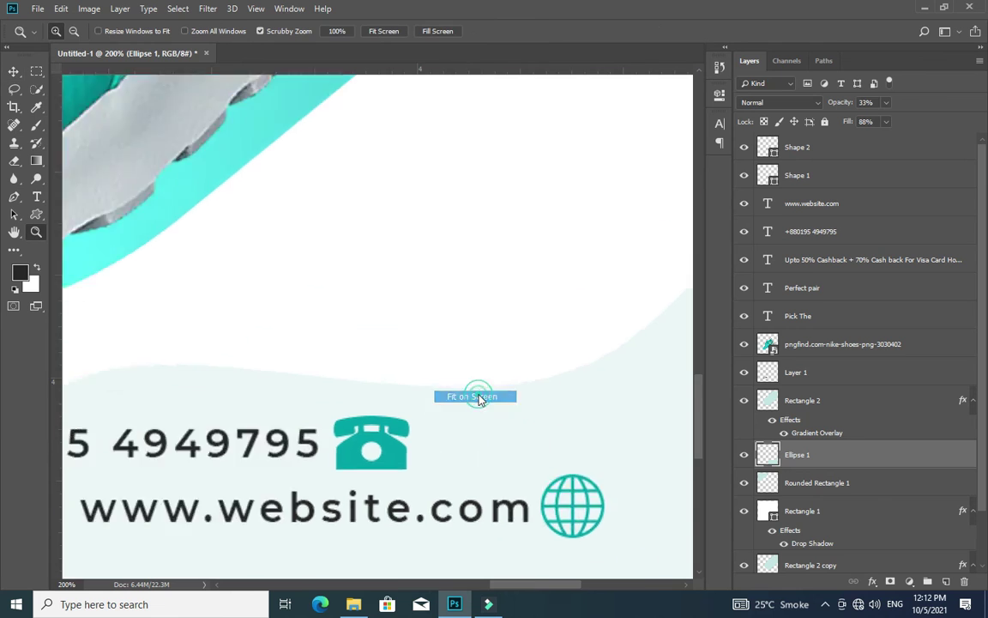
Scale both contact lines and their icons to about 87%, moving them just beneath the sneaker.
{"action": "left_click", "coordinate": [553, 496]}
{"action": "key", "text": "v"}
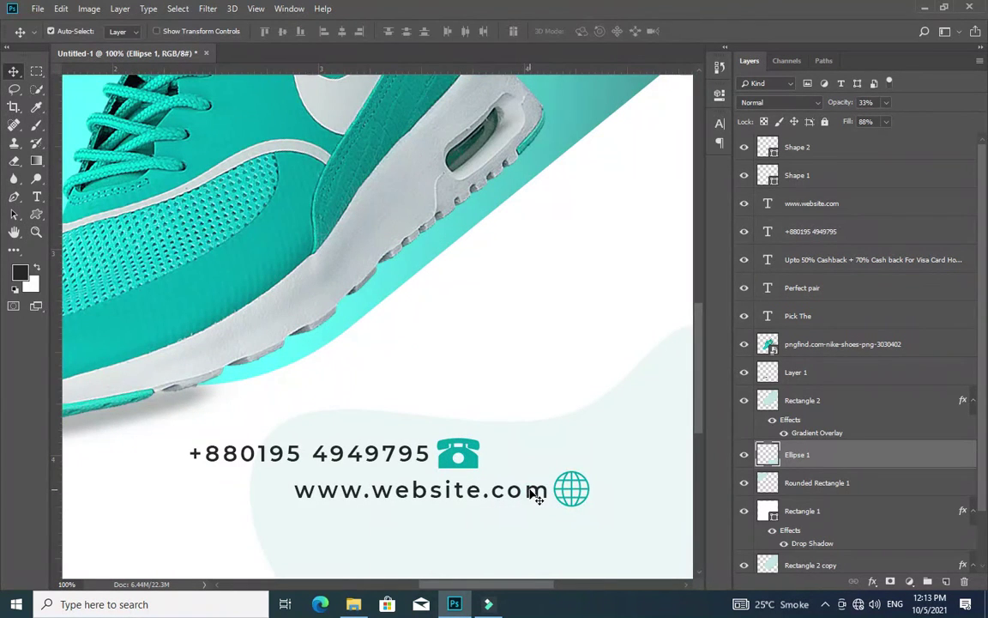
{"action": "left_click", "coordinate": [537, 496]}
{"action": "left_click", "coordinate": [456, 454], "text": "shift"}
{"action": "left_click", "coordinate": [419, 452], "text": "shift"}
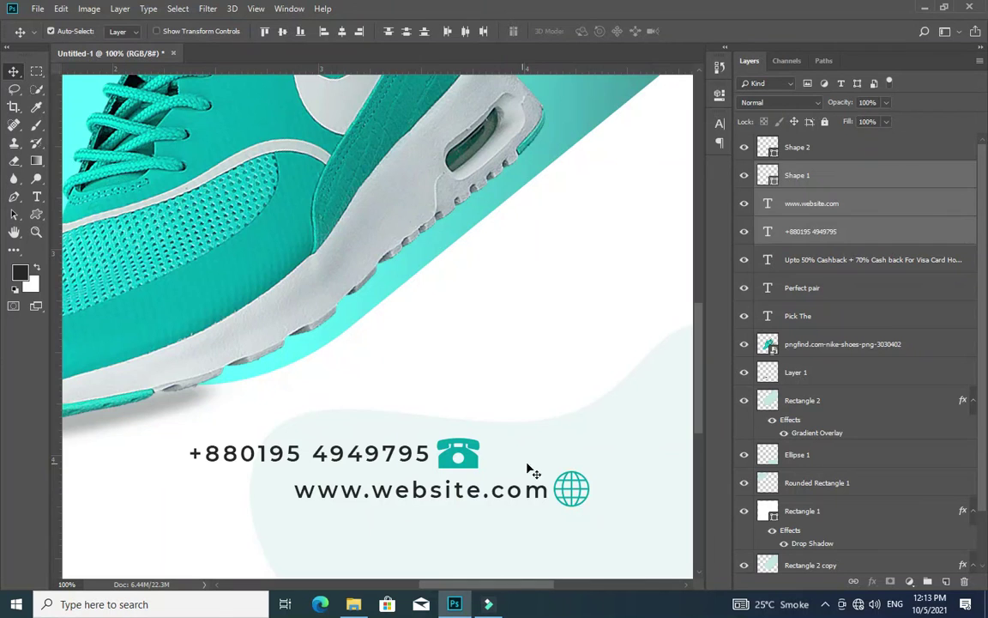
{"action": "left_click", "coordinate": [810, 148], "text": "shift"}
{"action": "key", "text": "ctrl+t"}
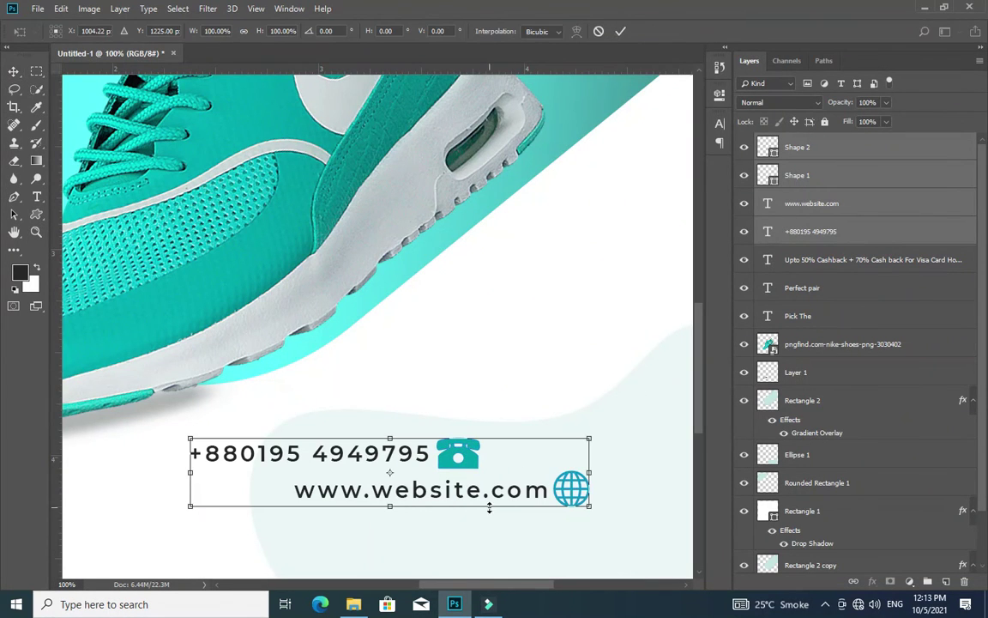
{"action": "key", "text": "ctrl+0"}
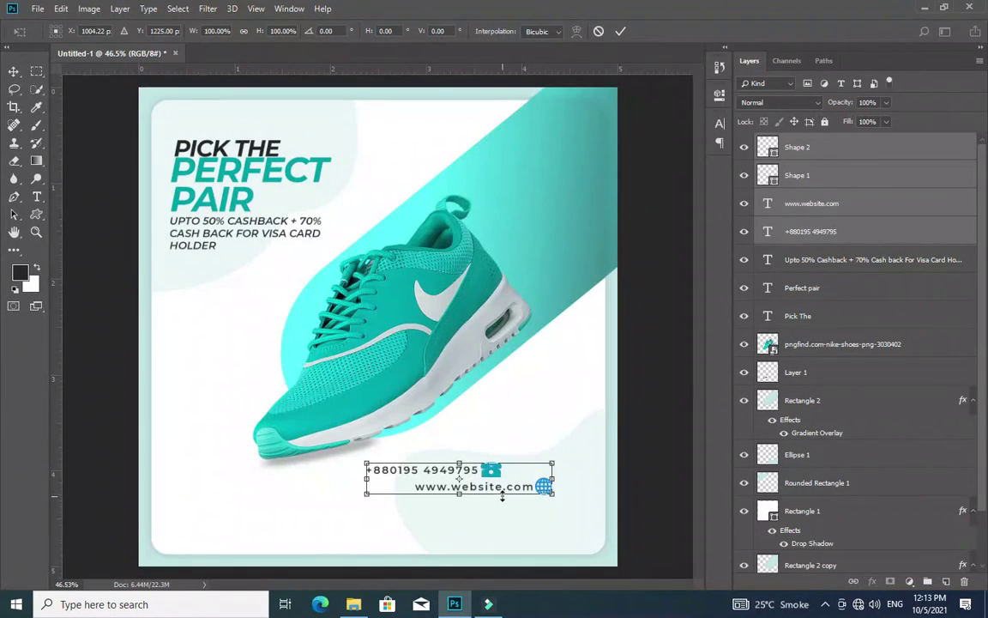
{"action": "left_click_drag", "start_coordinate": [492, 485], "coordinate": [569, 465]}
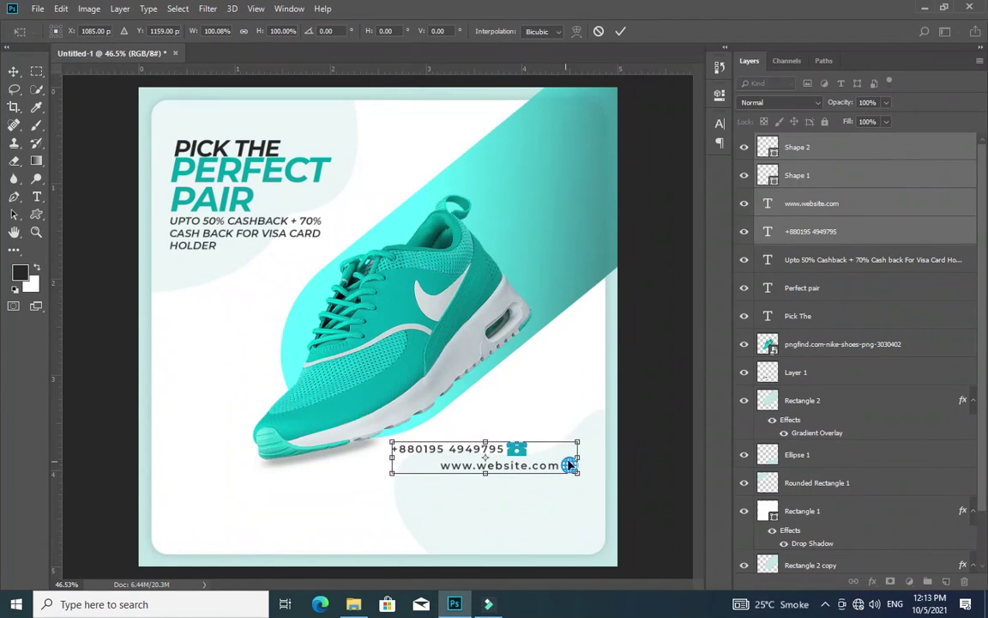
{"action": "left_click_drag", "start_coordinate": [578, 441], "coordinate": [555, 445]}
{"action": "key", "text": "Return"}
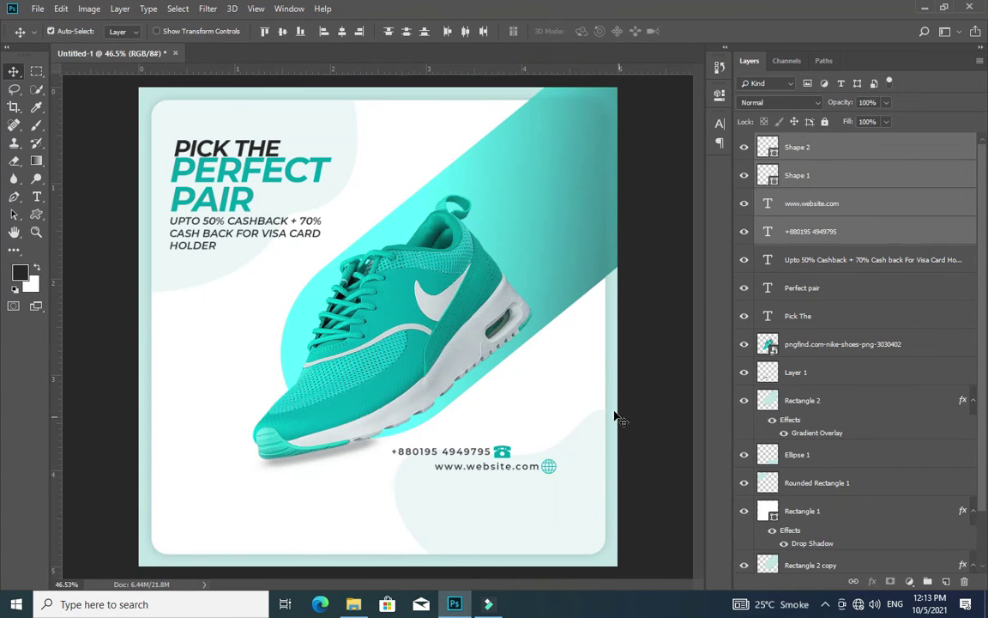
{"action": "left_click", "coordinate": [580, 403]}
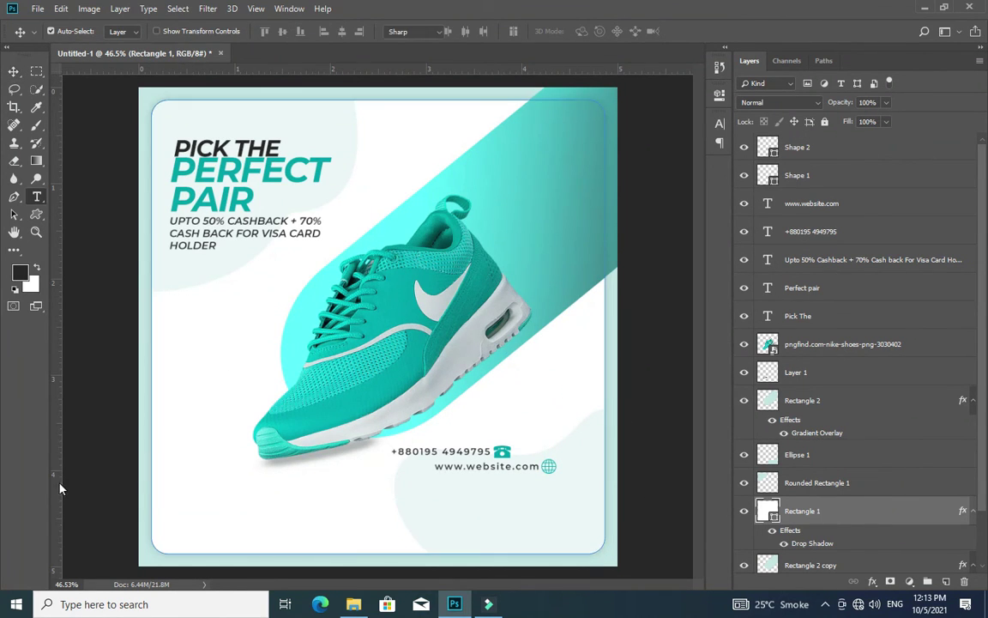
Duplicate the website text line to the poster's lower left.
{"action": "key", "text": "t"}
{"action": "left_click", "coordinate": [14, 71]}
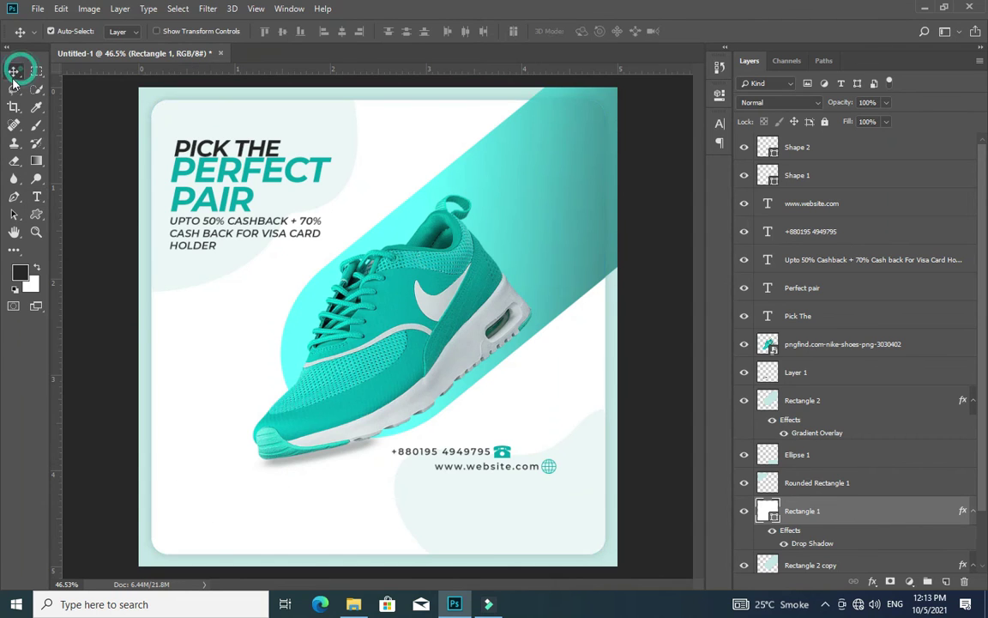
{"action": "left_click_drag", "start_coordinate": [480, 470], "coordinate": [231, 499], "text": "alt"}
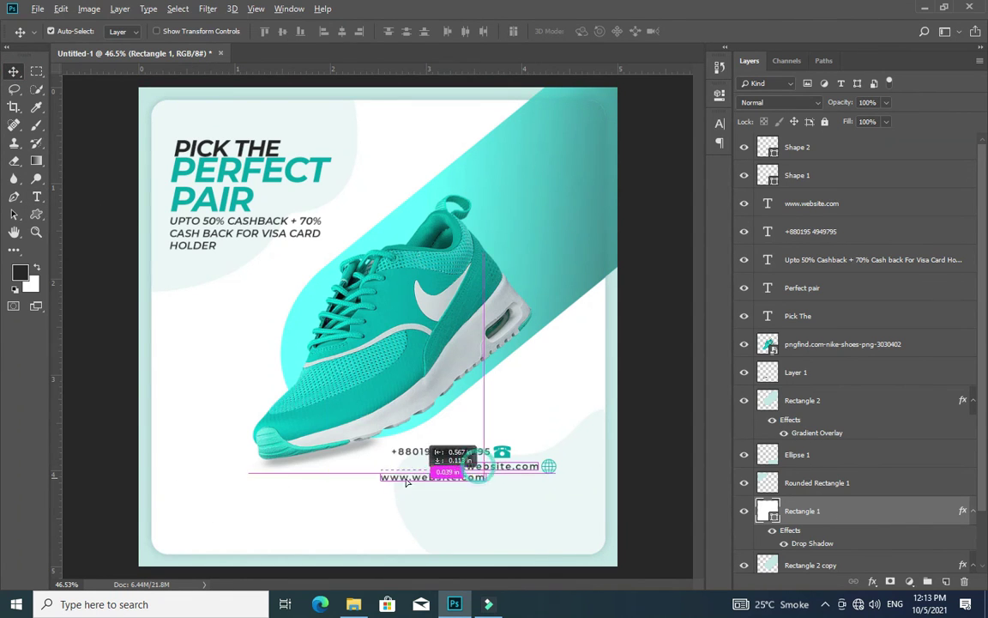
{"action": "key", "text": "t"}
{"action": "double_click", "coordinate": [237, 495]}
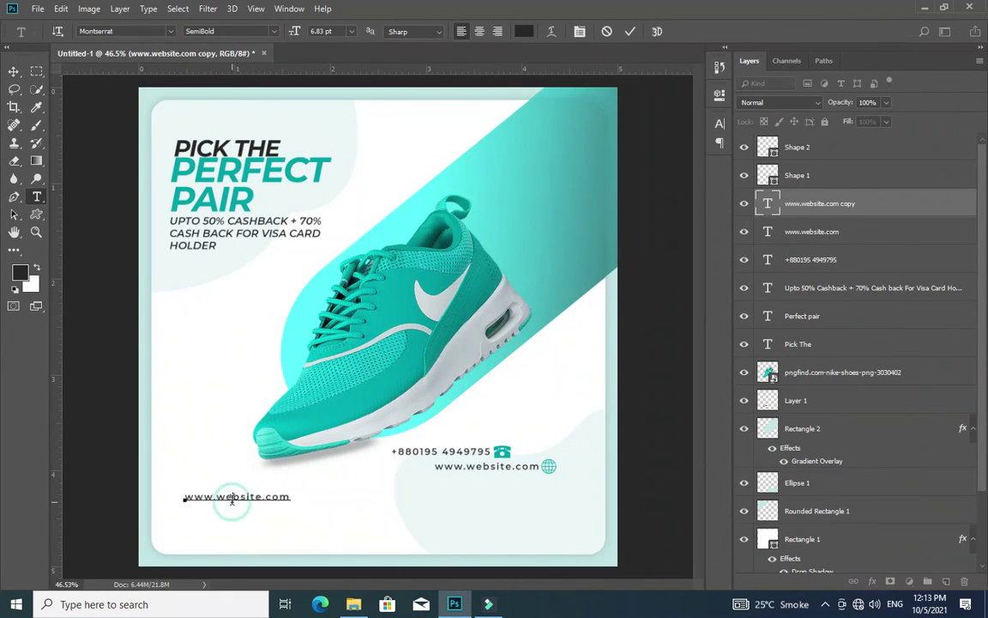
Retype the copy as 'UES CODE: EVALY2345' and set it to All Caps.
{"action": "type", "text": "ues code: EVALY@#$%"}
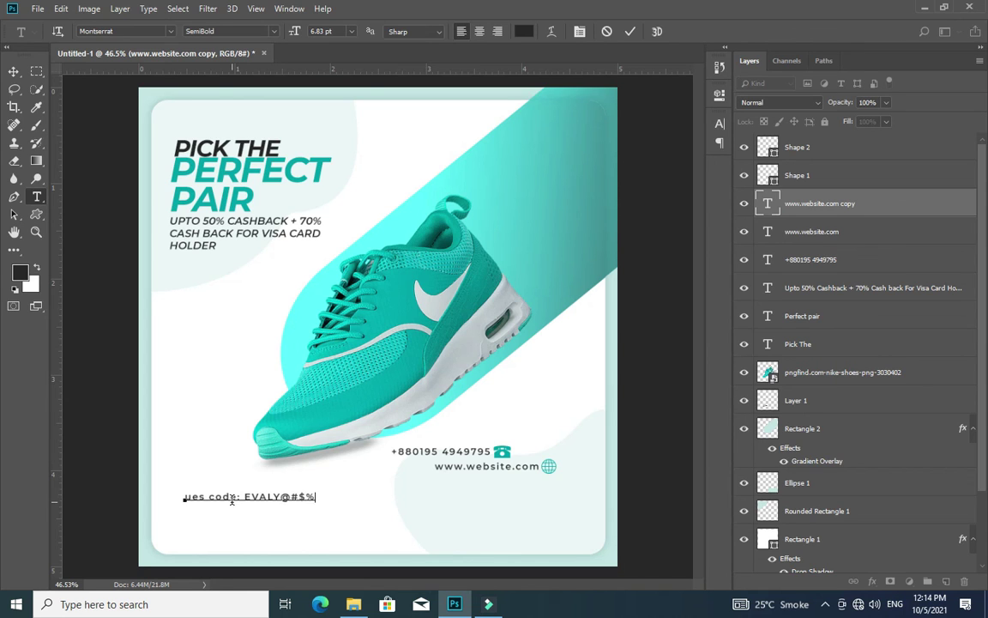
{"action": "triple_click", "coordinate": [231, 500]}
{"action": "left_click", "coordinate": [314, 497]}
{"action": "left_click_drag", "start_coordinate": [278, 496], "coordinate": [334, 499]}
{"action": "type", "text": "2345"}
{"action": "key", "text": "ctrl+a"}
{"action": "left_click", "coordinate": [720, 123]}
{"action": "left_click", "coordinate": [606, 227]}
{"action": "left_click", "coordinate": [13, 74]}
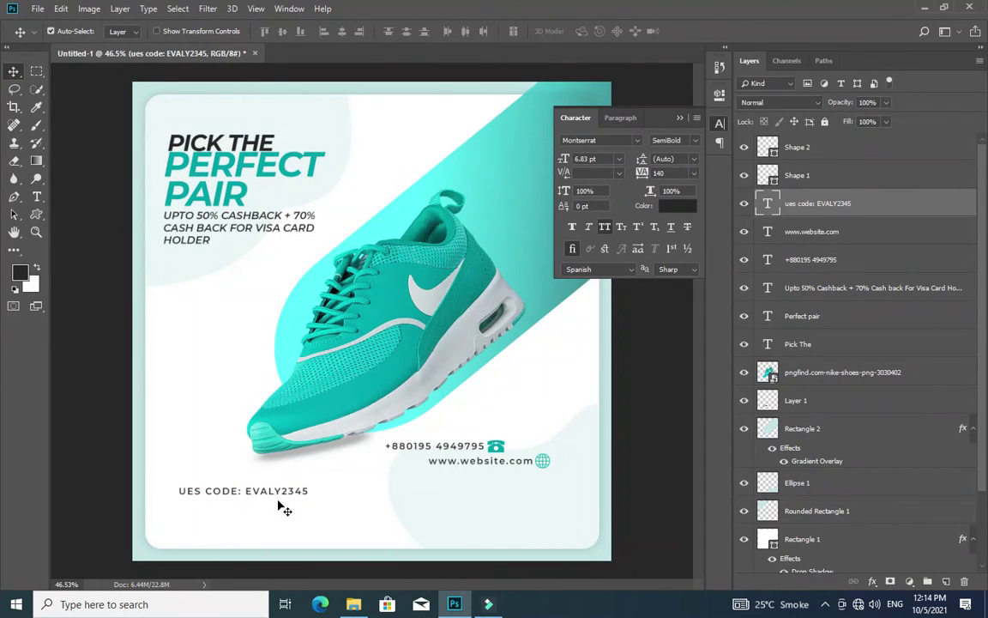
Rotate the promo code 90° clockwise and flip it horizontally and vertically to read upward.
{"action": "key", "text": "ctrl+t"}
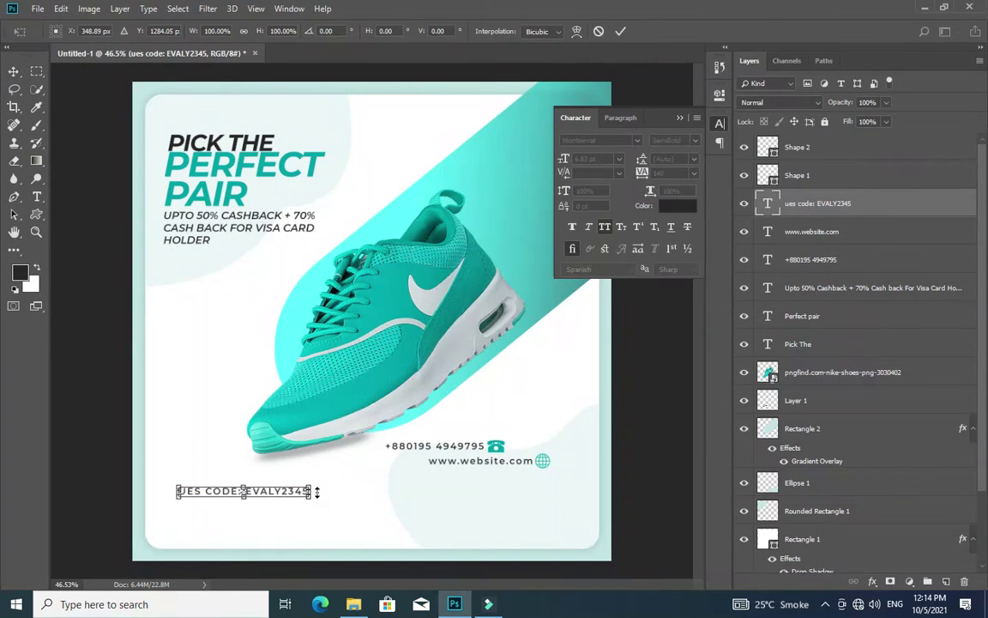
{"action": "right_click", "coordinate": [244, 448]}
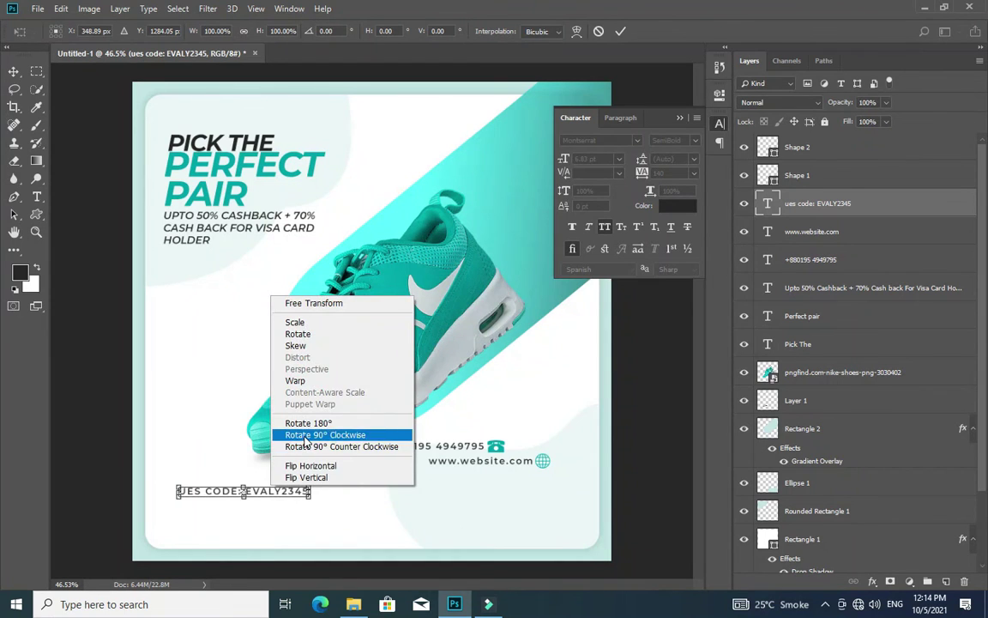
{"action": "left_click", "coordinate": [300, 401]}
{"action": "right_click", "coordinate": [245, 472]}
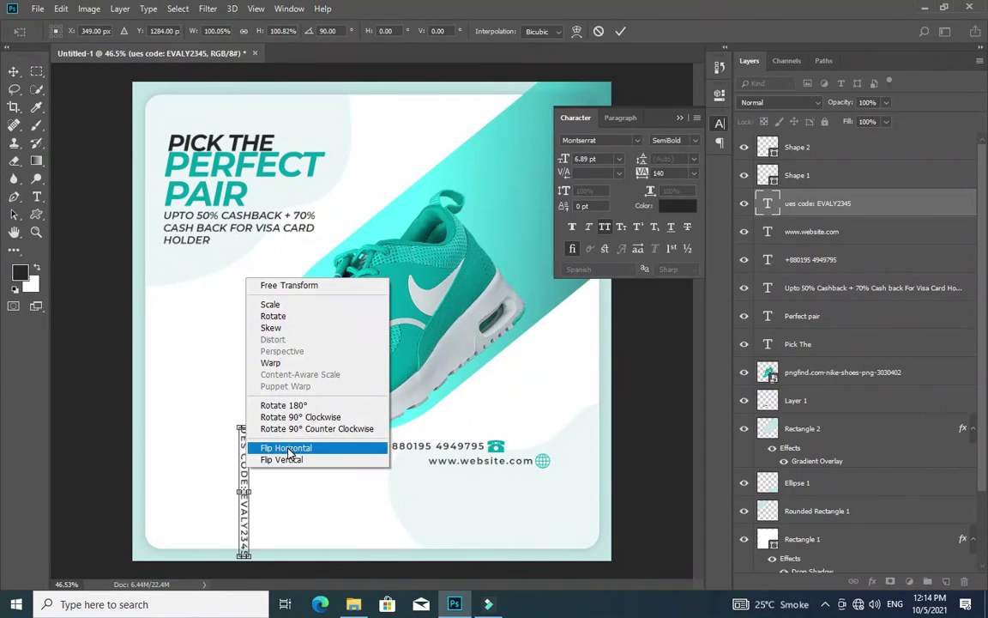
{"action": "left_click", "coordinate": [287, 466]}
{"action": "right_click", "coordinate": [245, 456]}
{"action": "left_click", "coordinate": [280, 447]}
Position the vertical promo code along the poster's left edge.
{"action": "left_click_drag", "start_coordinate": [244, 466], "coordinate": [193, 406]}
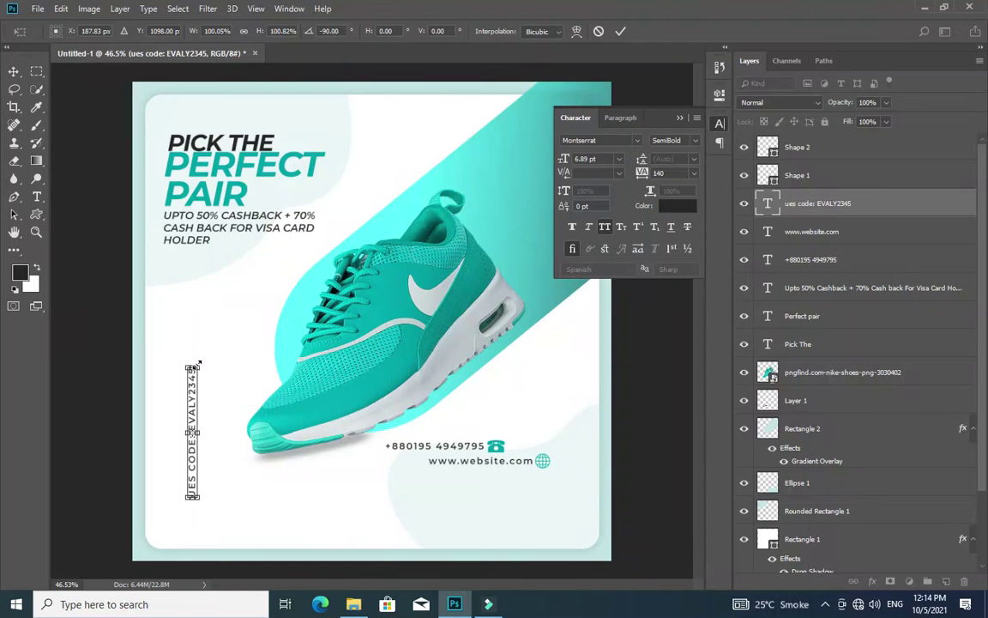
{"action": "left_click_drag", "start_coordinate": [193, 367], "coordinate": [210, 367]}
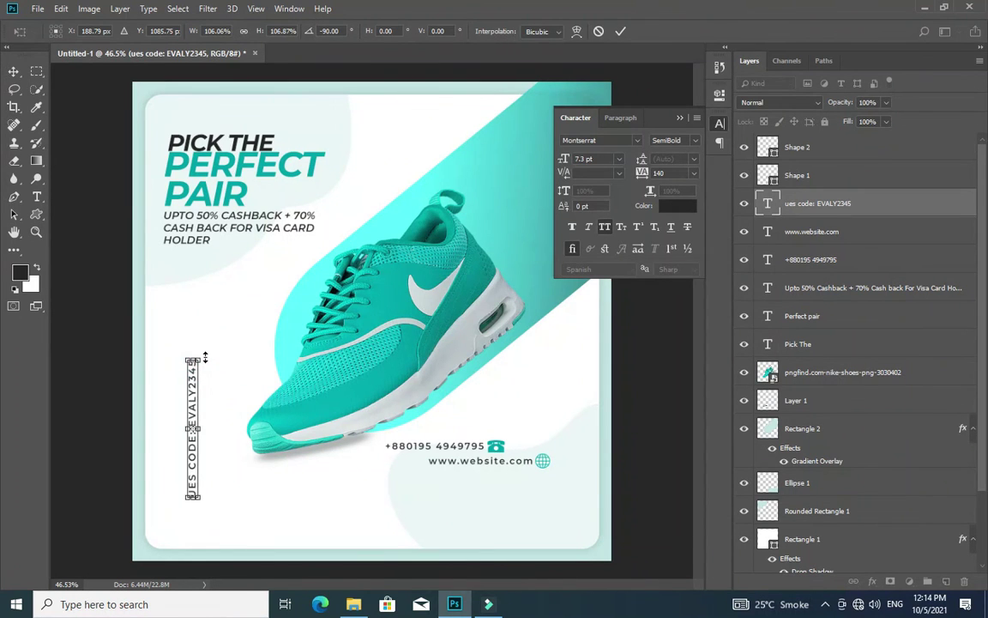
{"action": "key", "text": "Return"}
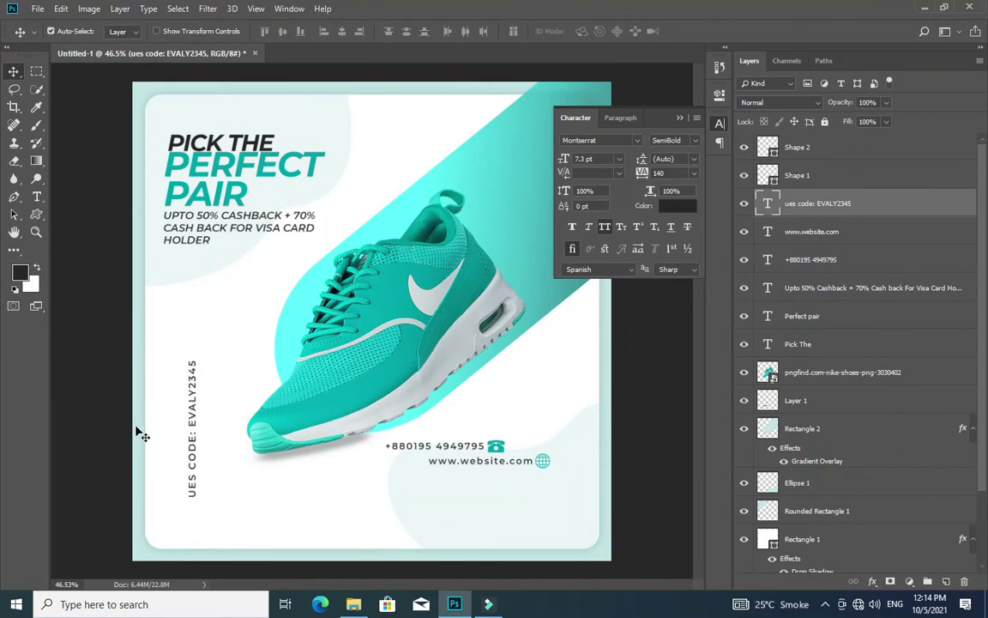
{"action": "left_click_drag", "start_coordinate": [193, 446], "coordinate": [197, 447]}
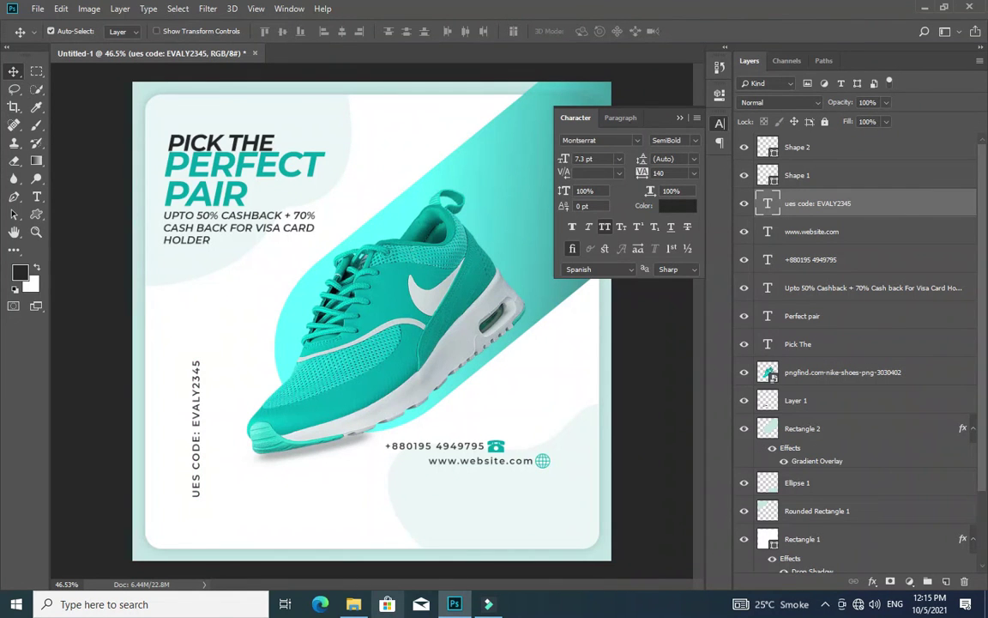
{"action": "mouse_move", "coordinate": [455, 604]}
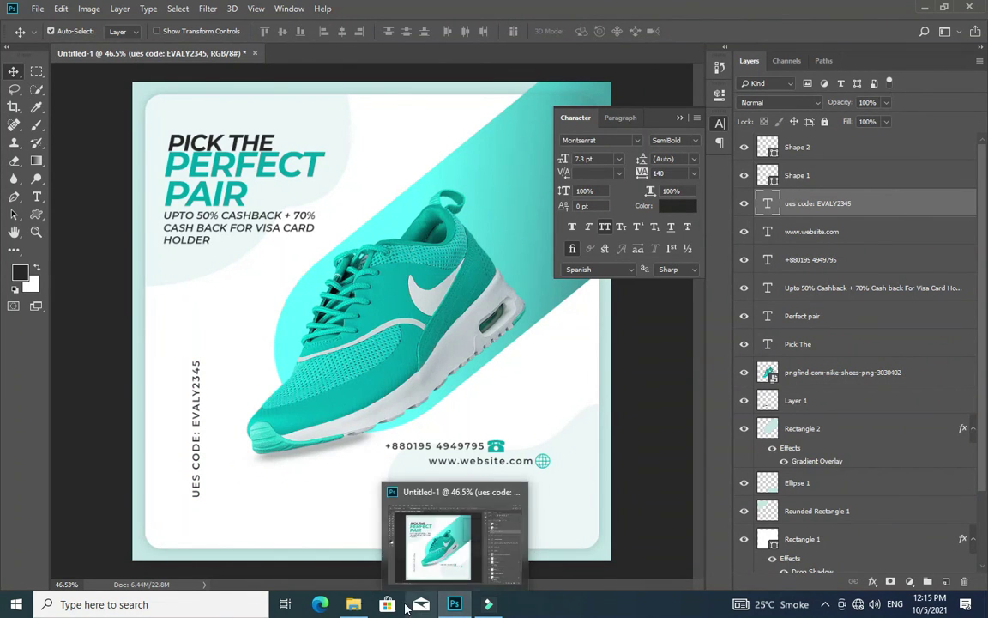
Drag the swoosh logo PNG from File Explorer onto the poster.
{"action": "left_click", "coordinate": [353, 604]}
{"action": "left_click_drag", "start_coordinate": [650, 126], "coordinate": [433, 515]}
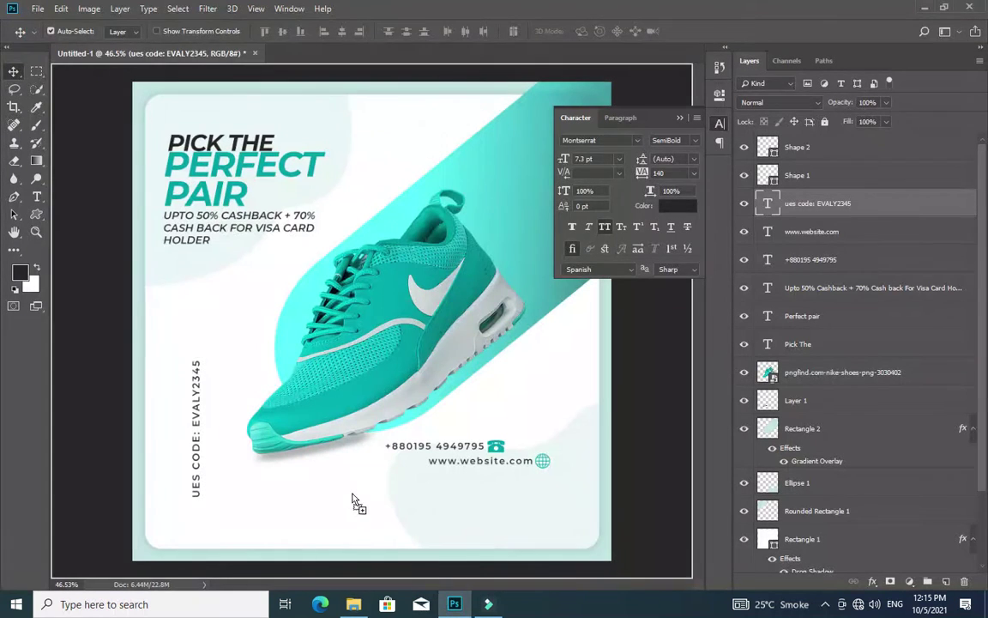
{"action": "left_click_drag", "start_coordinate": [433, 515], "coordinate": [397, 458]}
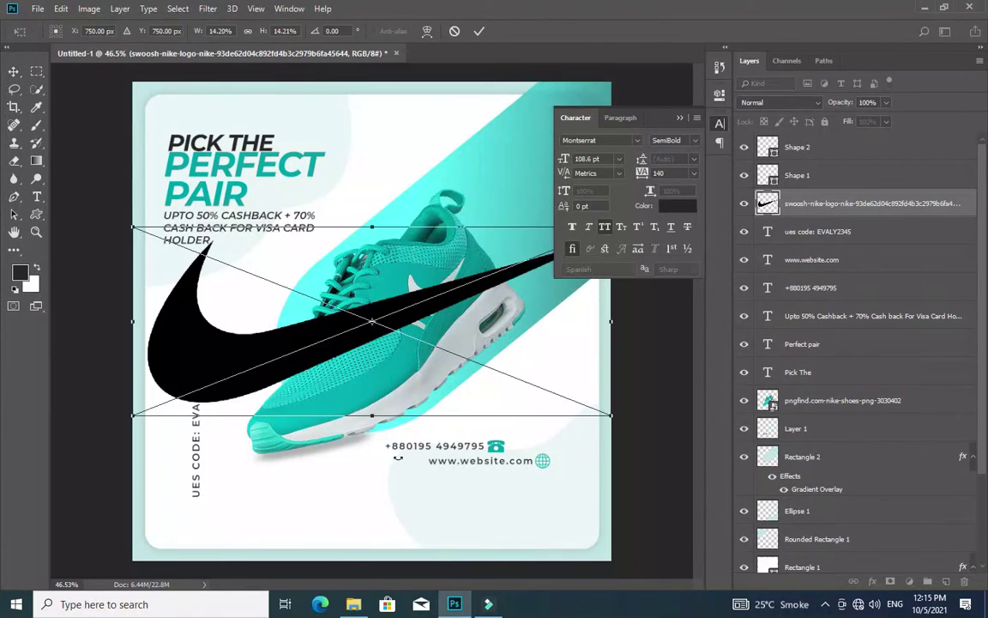
{"action": "left_click", "coordinate": [678, 118]}
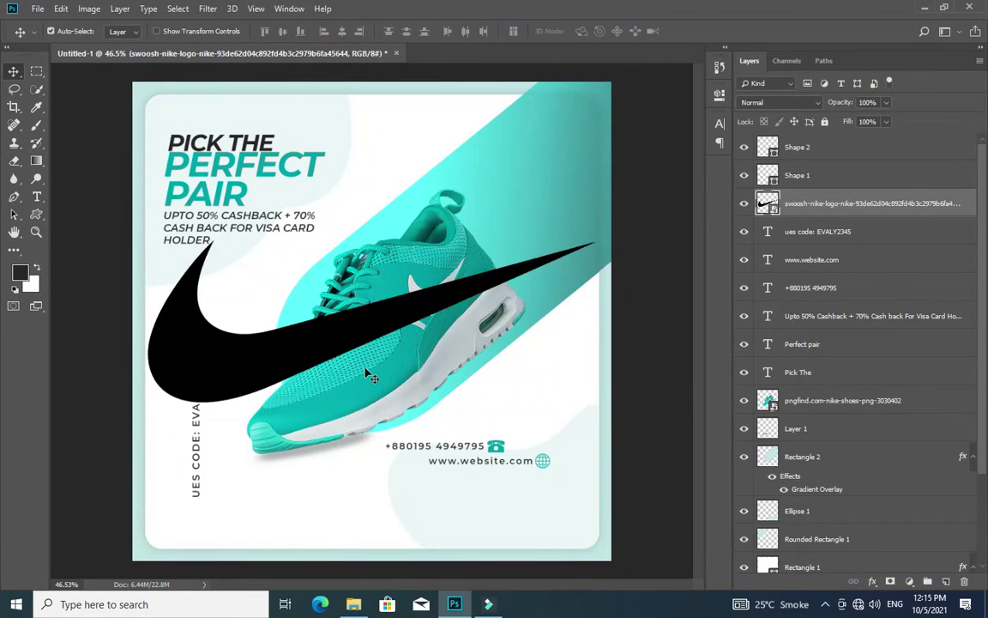
Shrink the swoosh and place it in the bottom-left corner below the promo code.
{"action": "left_click_drag", "start_coordinate": [130, 225], "coordinate": [529, 393]}
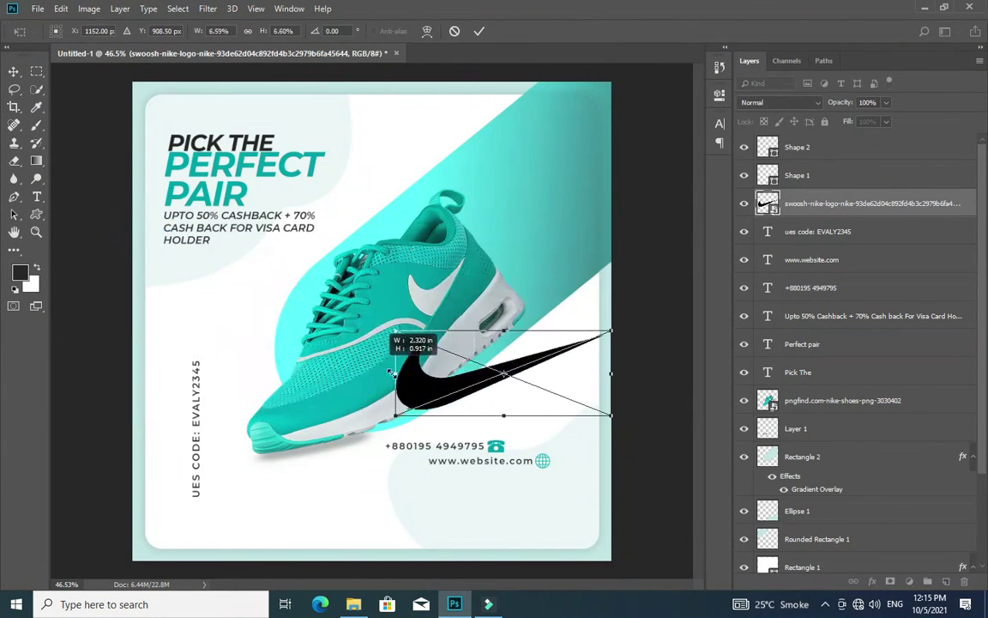
{"action": "mouse_move", "coordinate": [581, 415]}
{"action": "left_mouse_down"}
{"action": "mouse_move", "coordinate": [538, 442]}
{"action": "mouse_move", "coordinate": [202, 539]}
{"action": "left_mouse_up"}
{"action": "key", "text": "Return"}
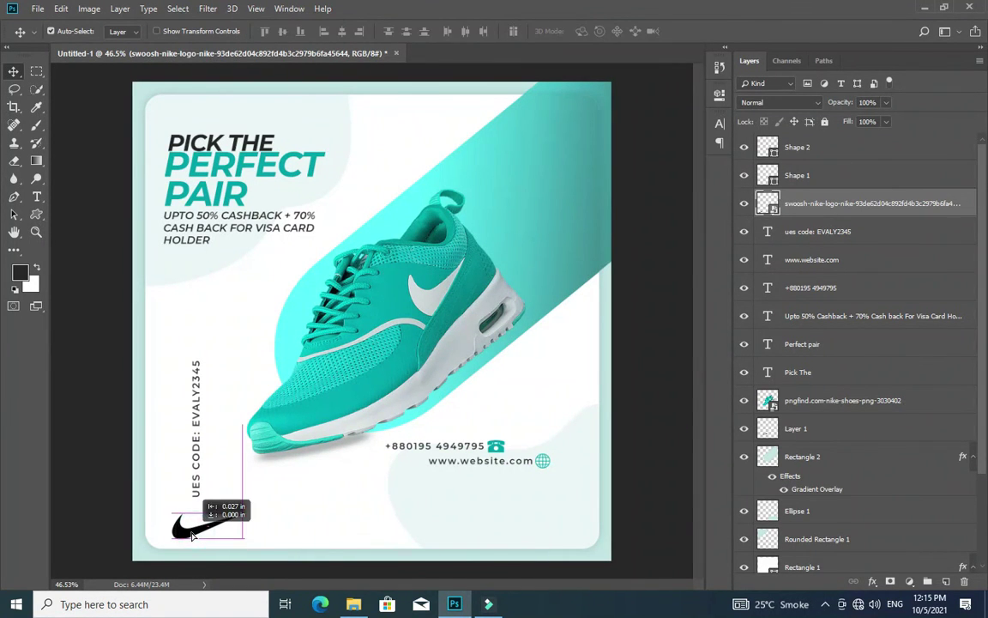
{"action": "left_click", "coordinate": [282, 531]}
{"action": "left_click", "coordinate": [210, 525]}
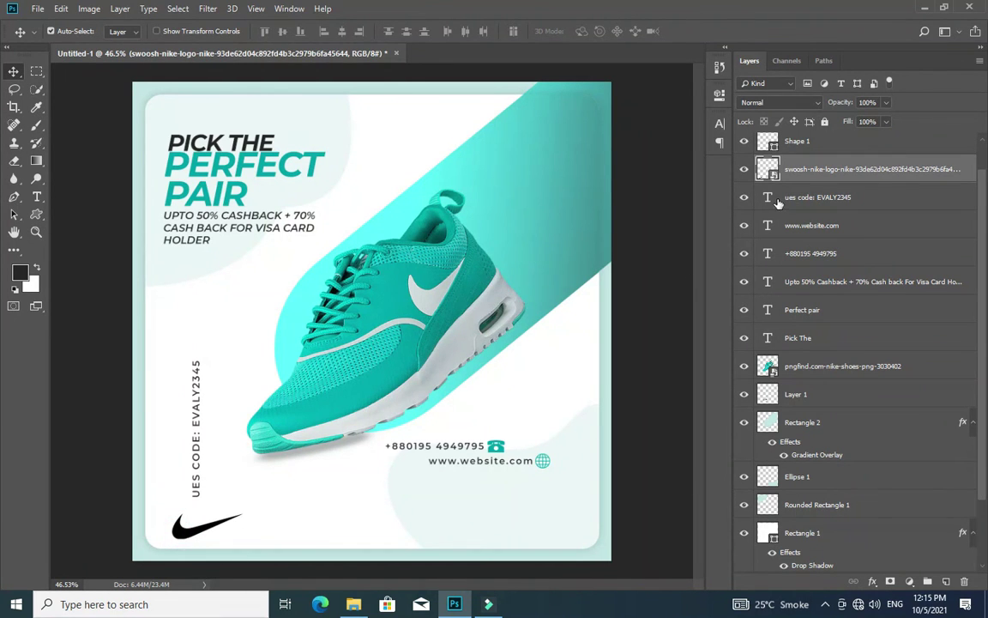
Load the swoosh as a selection and rasterize its layer.
{"action": "double_click", "coordinate": [766, 170]}
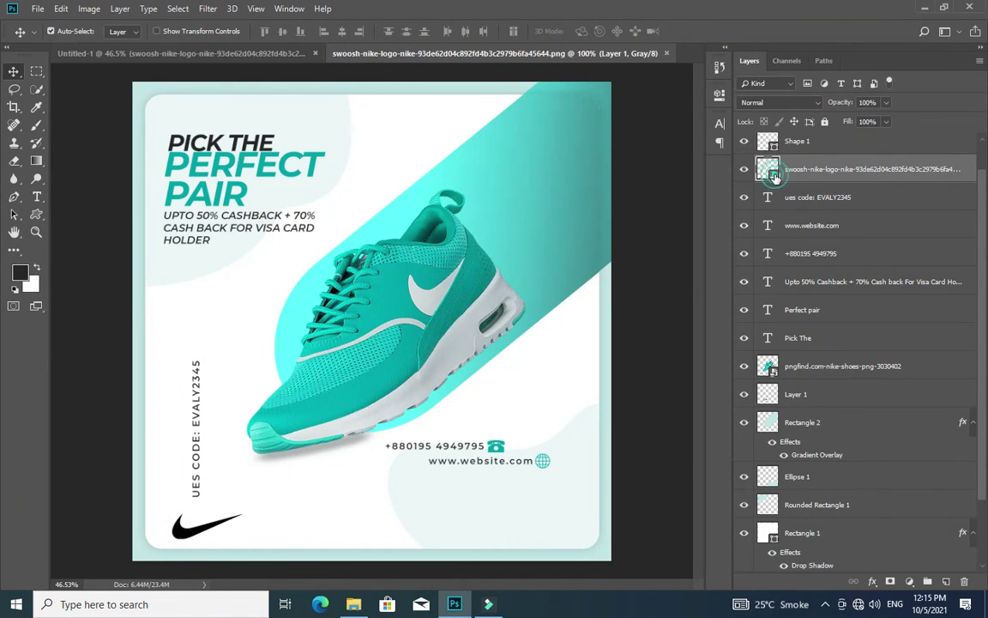
{"action": "left_click", "coordinate": [767, 143], "text": "ctrl"}
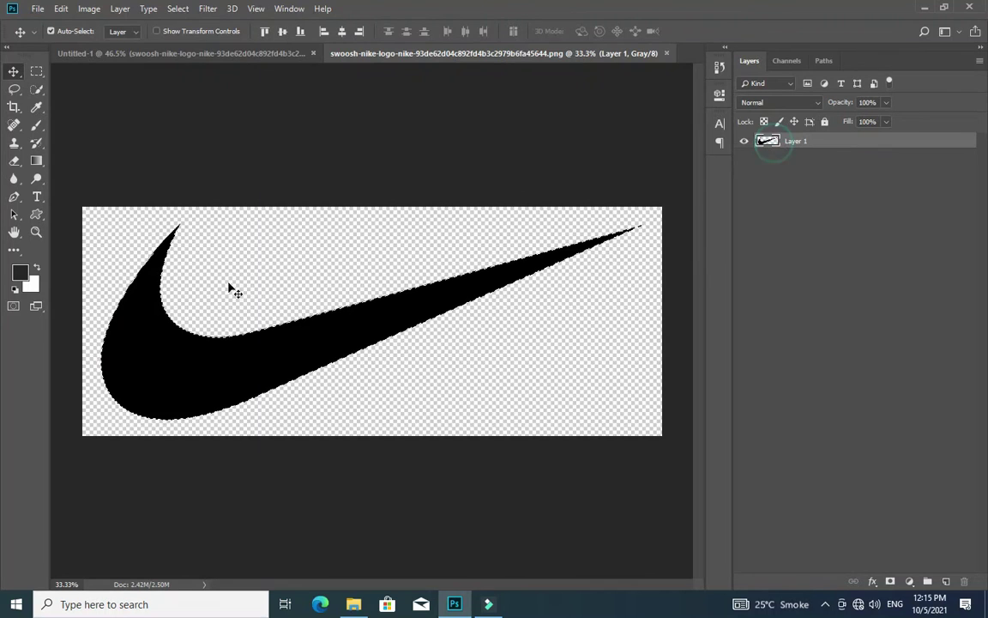
{"action": "left_click", "coordinate": [669, 53]}
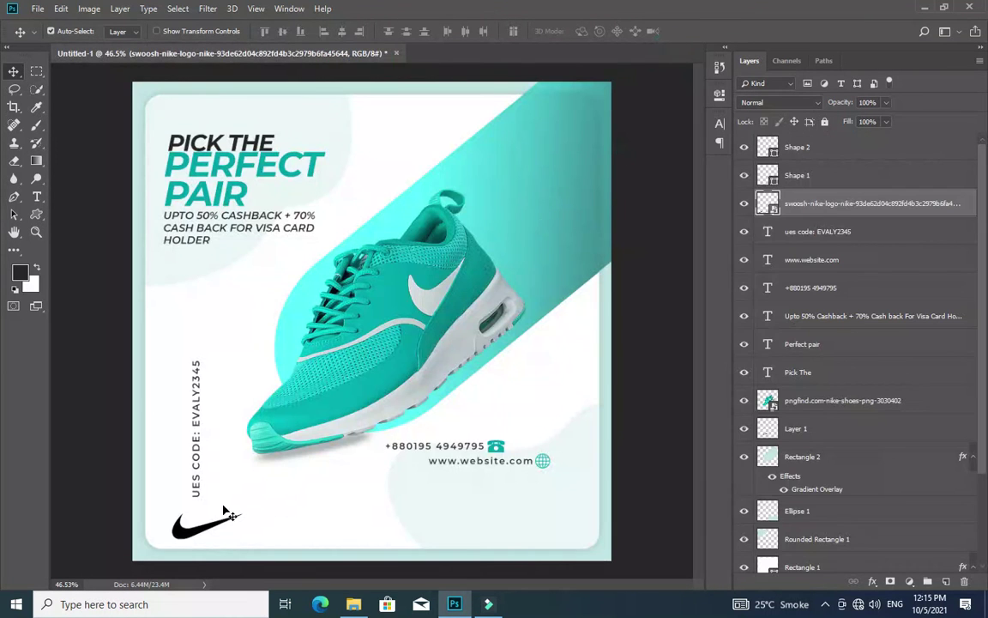
{"action": "right_click", "coordinate": [836, 214]}
{"action": "left_click", "coordinate": [690, 243]}
Fill the swoosh selection with the shoe's teal and deselect.
{"action": "left_click", "coordinate": [19, 273]}
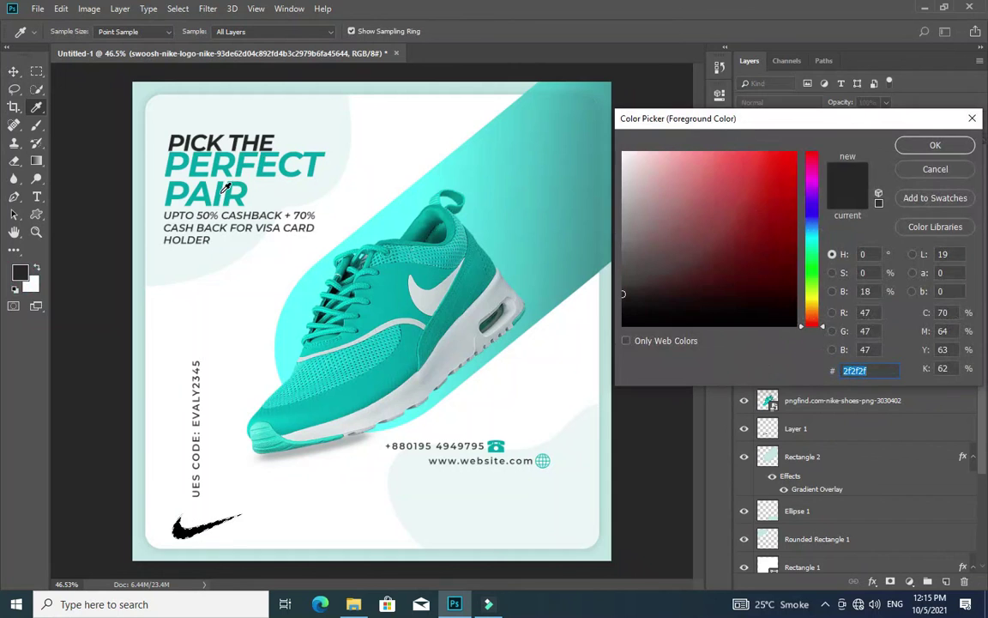
{"action": "left_click", "coordinate": [218, 187]}
{"action": "key", "text": "Return"}
{"action": "key", "text": "alt+shift+BackSpace"}
{"action": "key", "text": "ctrl+d"}
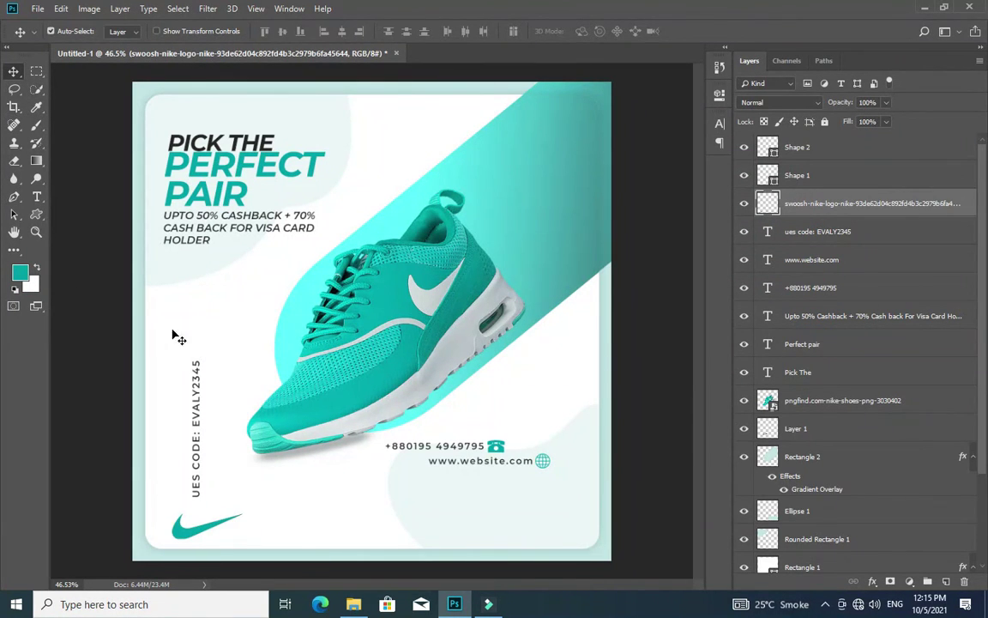
{"action": "key", "text": "z"}
{"action": "right_click", "coordinate": [170, 404]}
{"action": "left_click", "coordinate": [193, 415]}
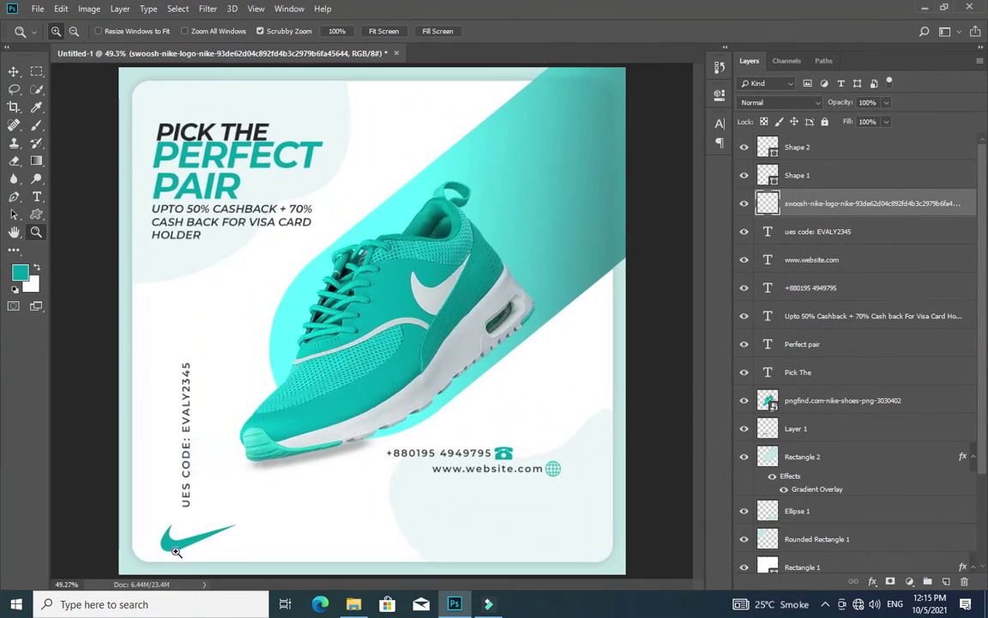
{"action": "left_click", "coordinate": [176, 551]}
{"action": "right_click", "coordinate": [180, 433]}
{"action": "left_click", "coordinate": [212, 444]}
{"action": "key", "text": "v"}
{"action": "left_click", "coordinate": [659, 355]}
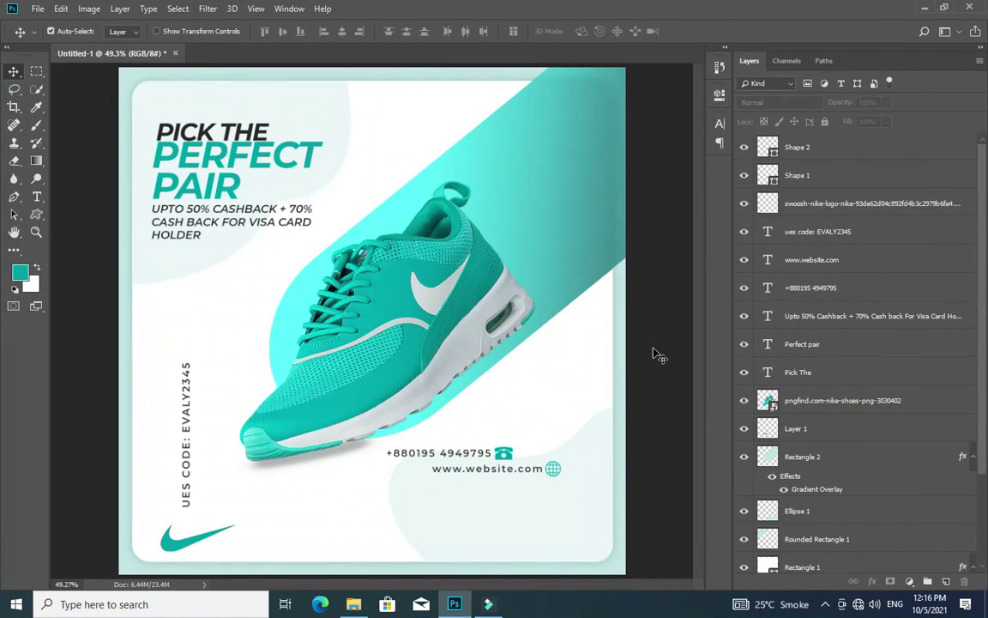